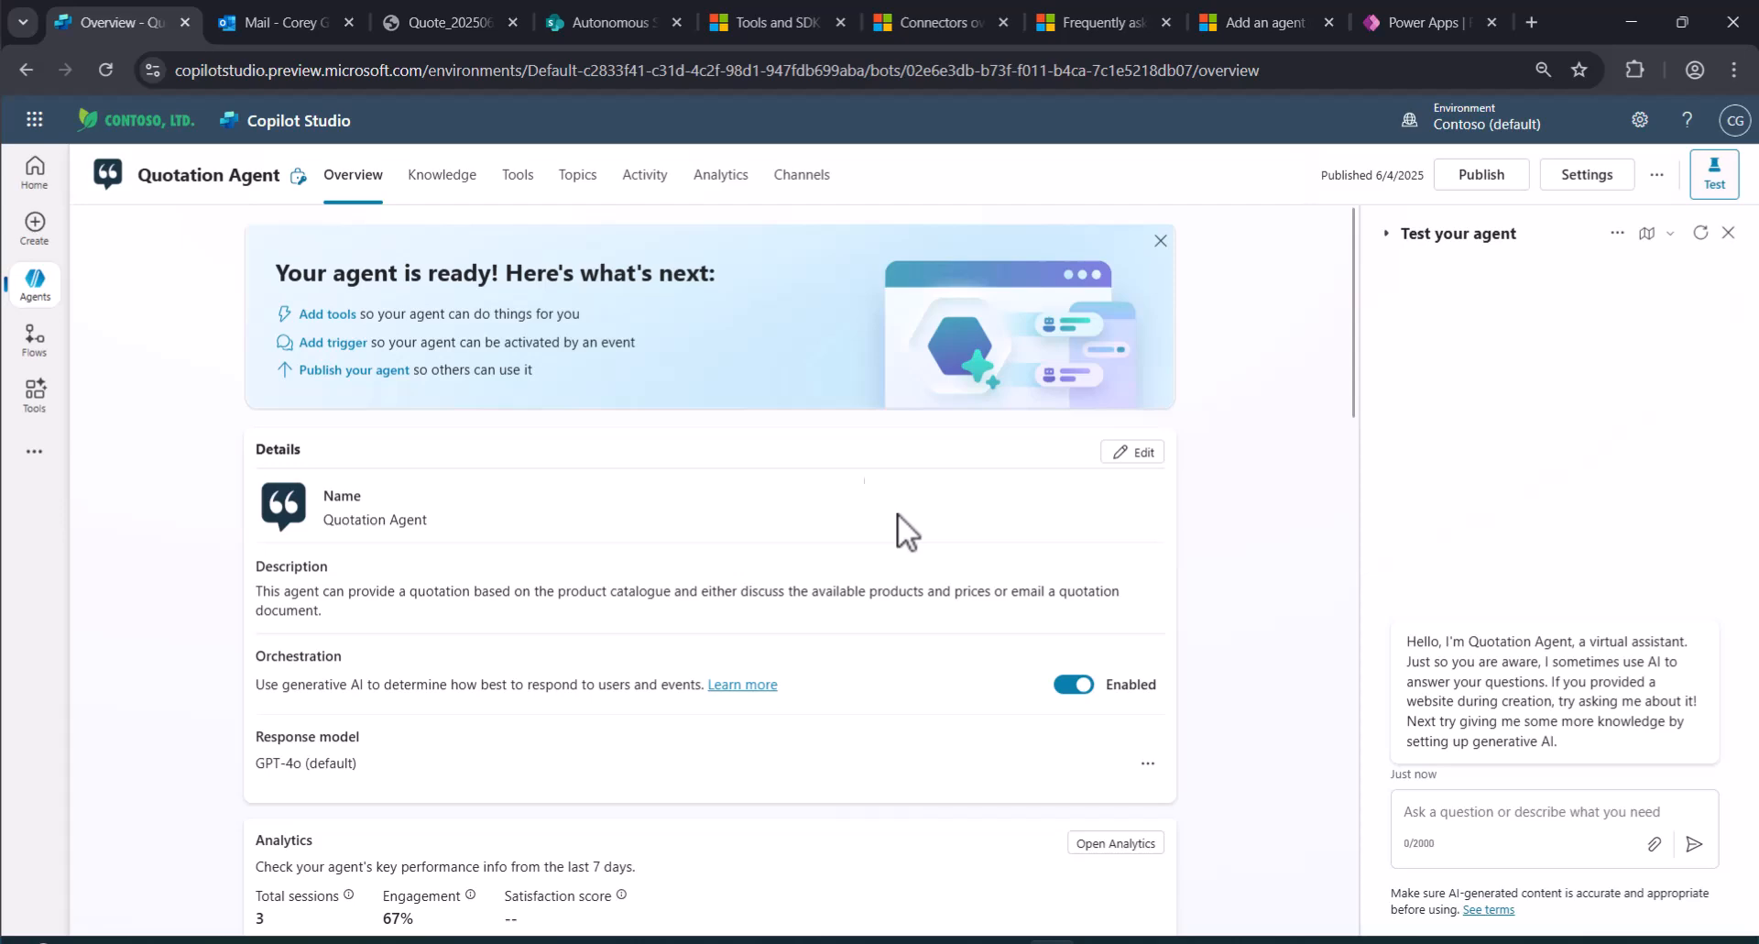
Ask the agent in the test chat for a quote for 5 elitebooks, 2 small monitors, 3 of the largest monitors and a cheap mouse.
click(1099, 942)
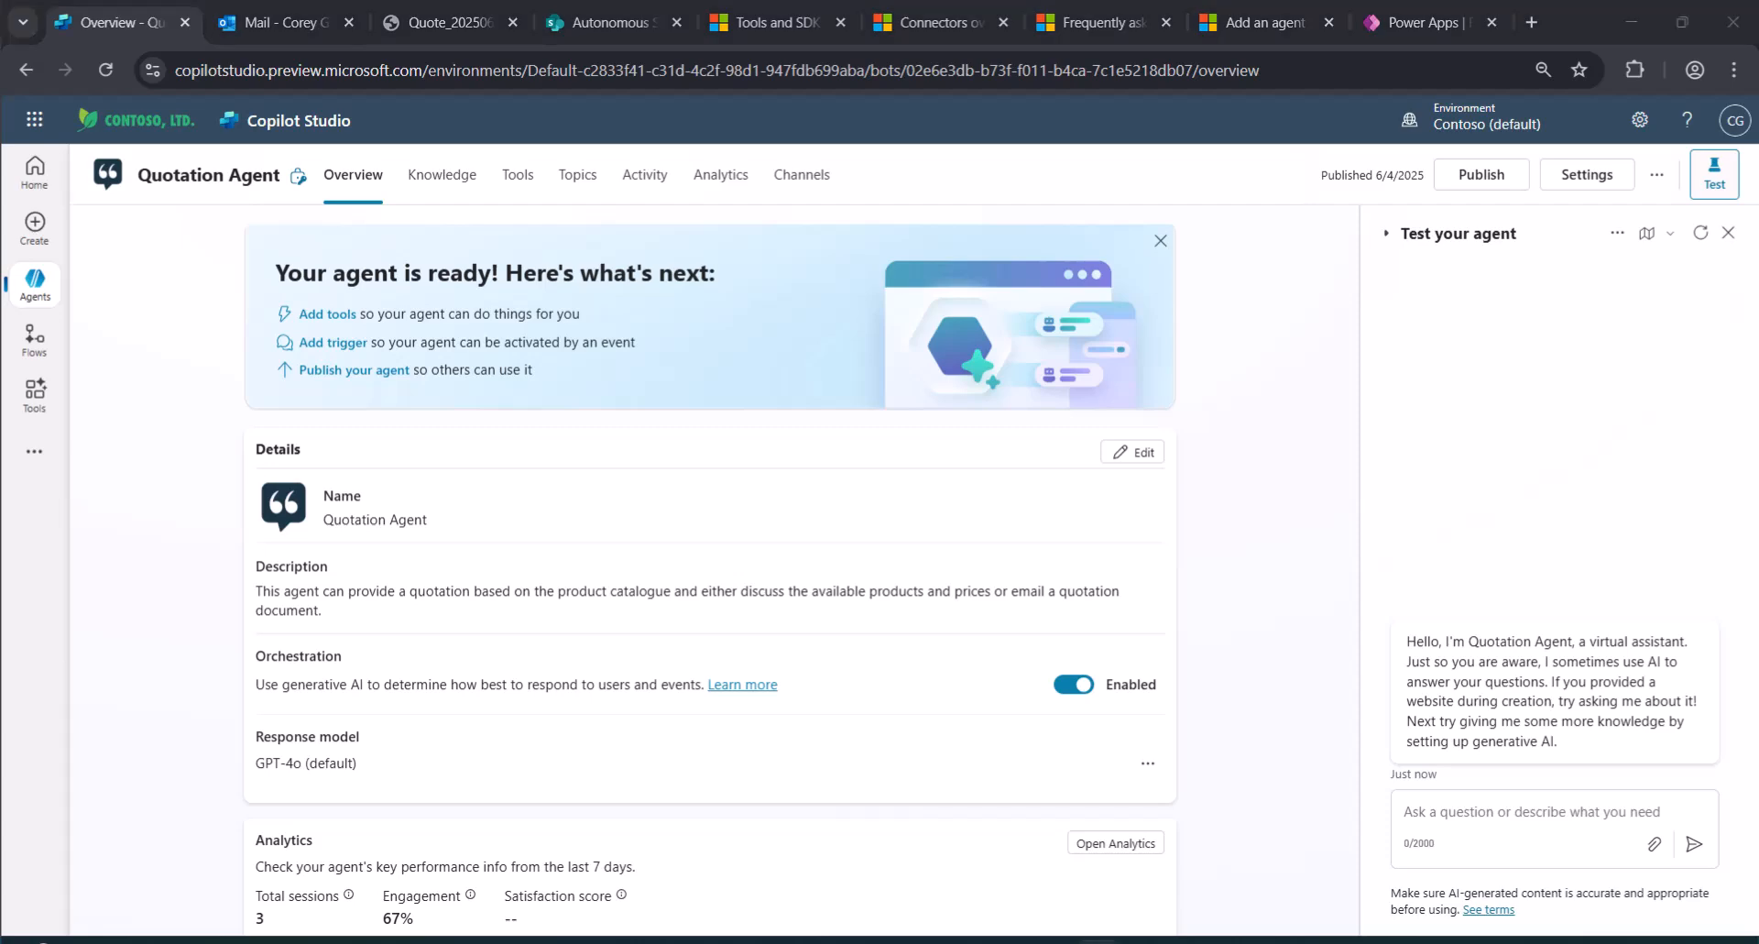
click(1477, 812)
text(can you send me a quote for 5 elitebooks and 2  small monitors and 3 of your largest monitors,  oh and a cheap mouse)
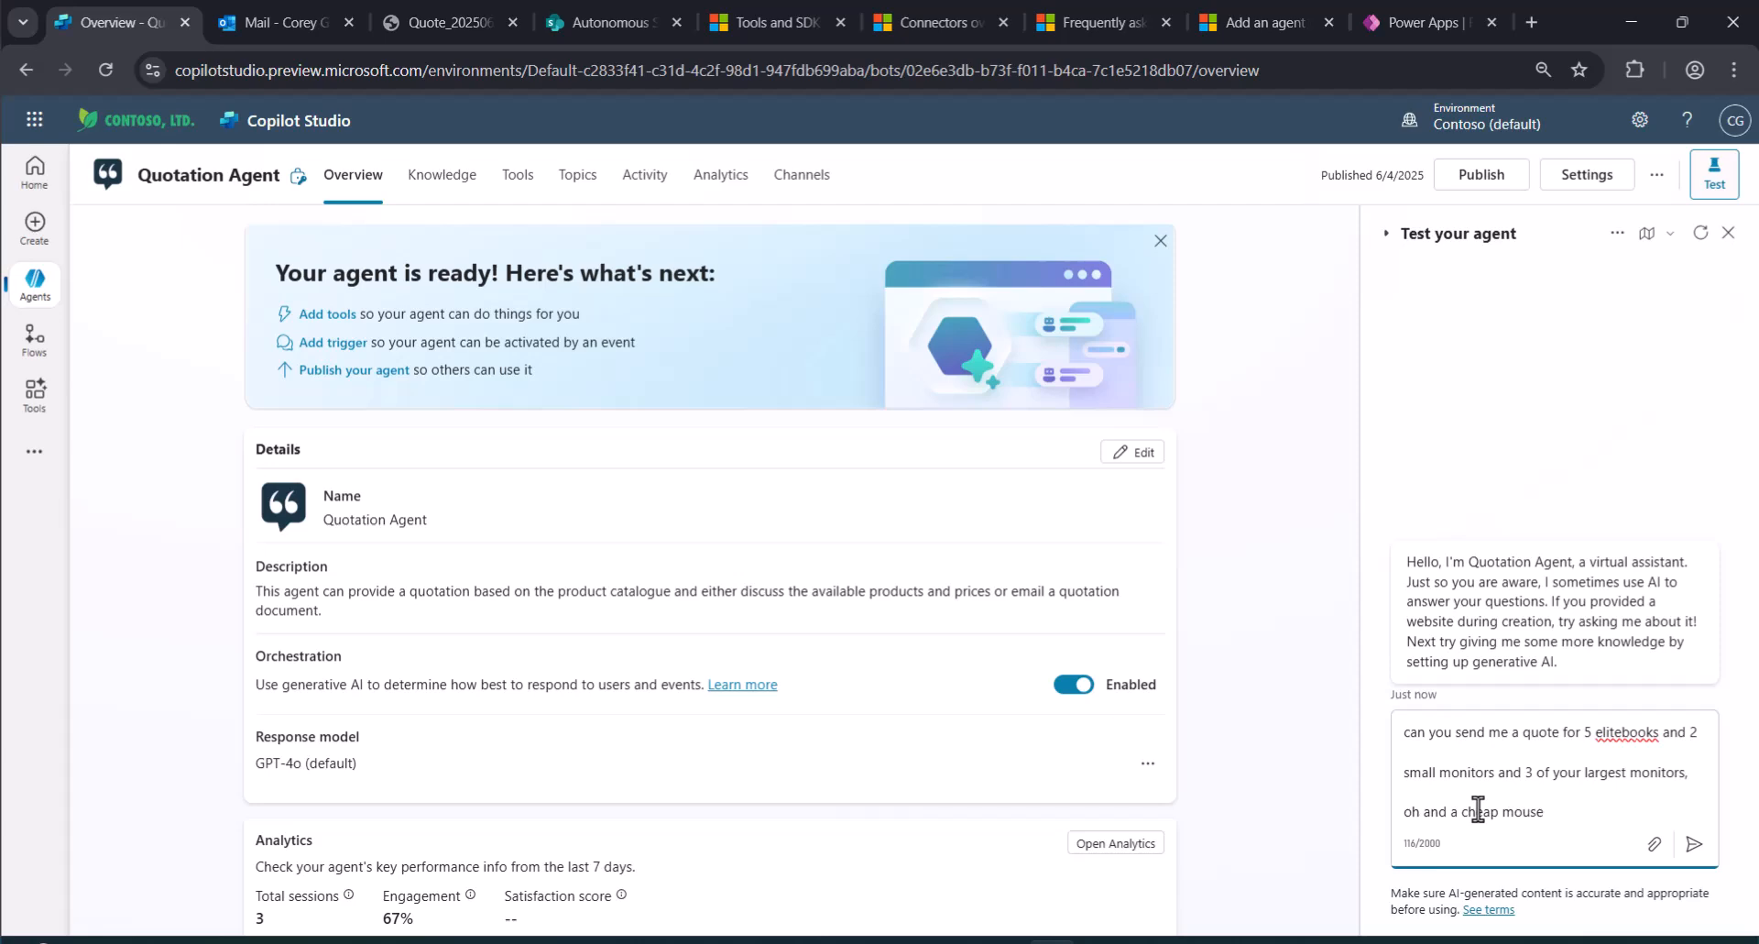
key(Return)
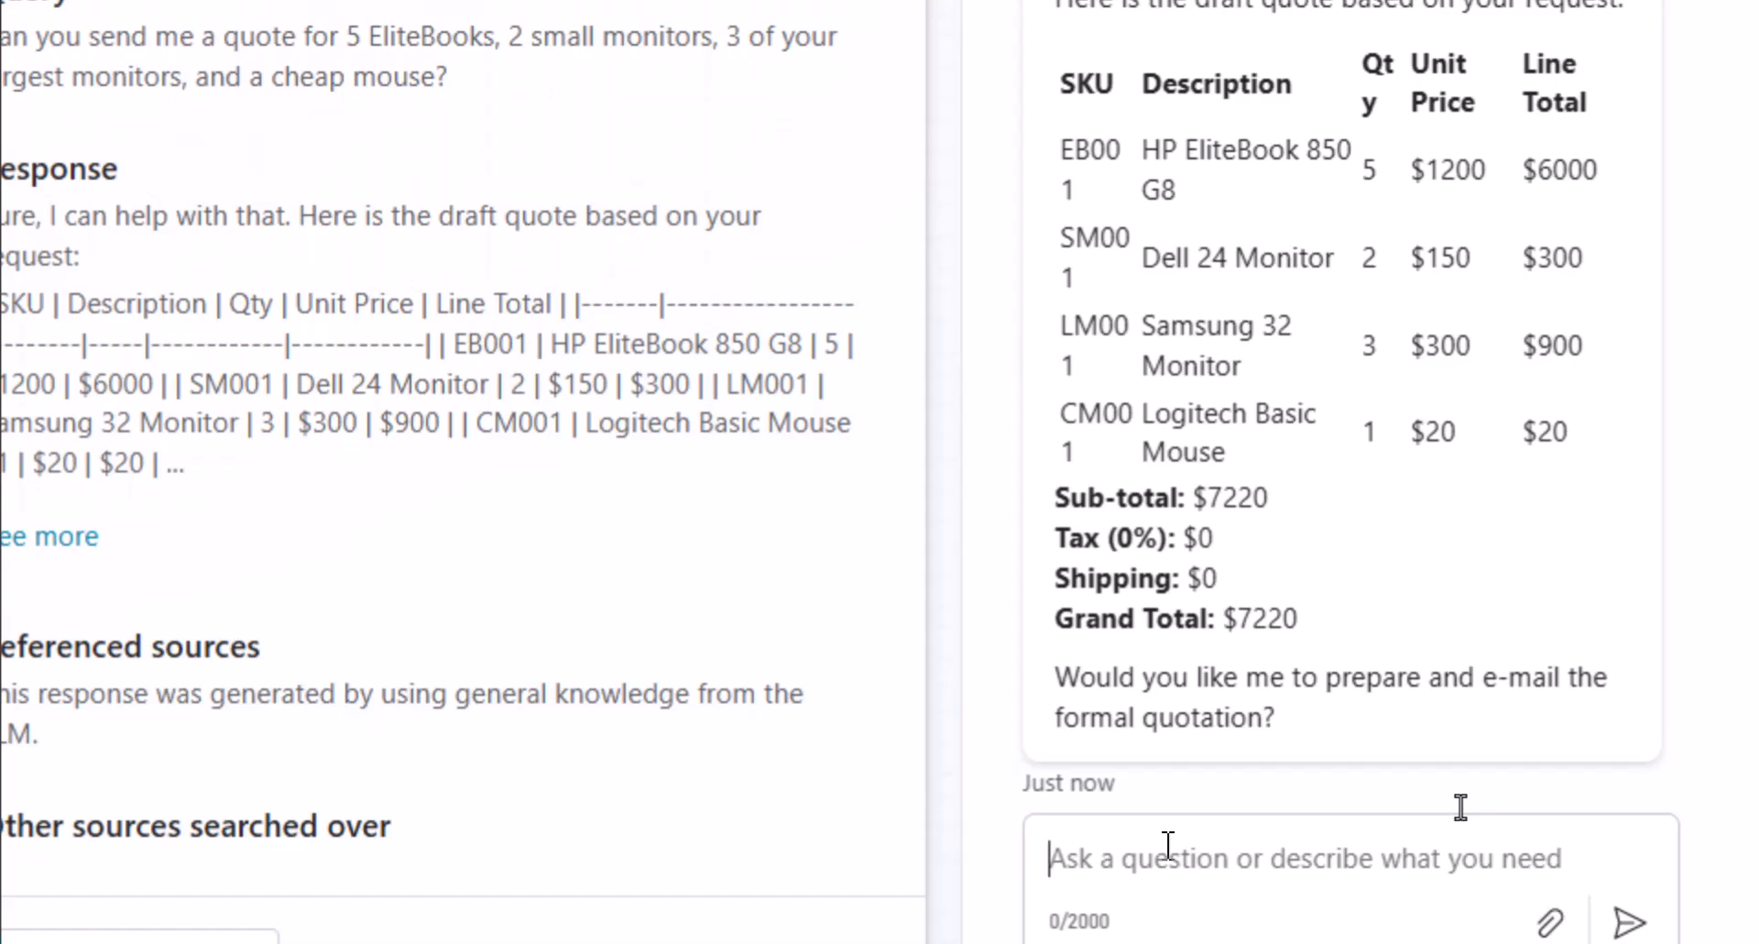
Reply "yes please" to the agent's offer to e-mail the formal quotation and read its answer.
text(yes please)
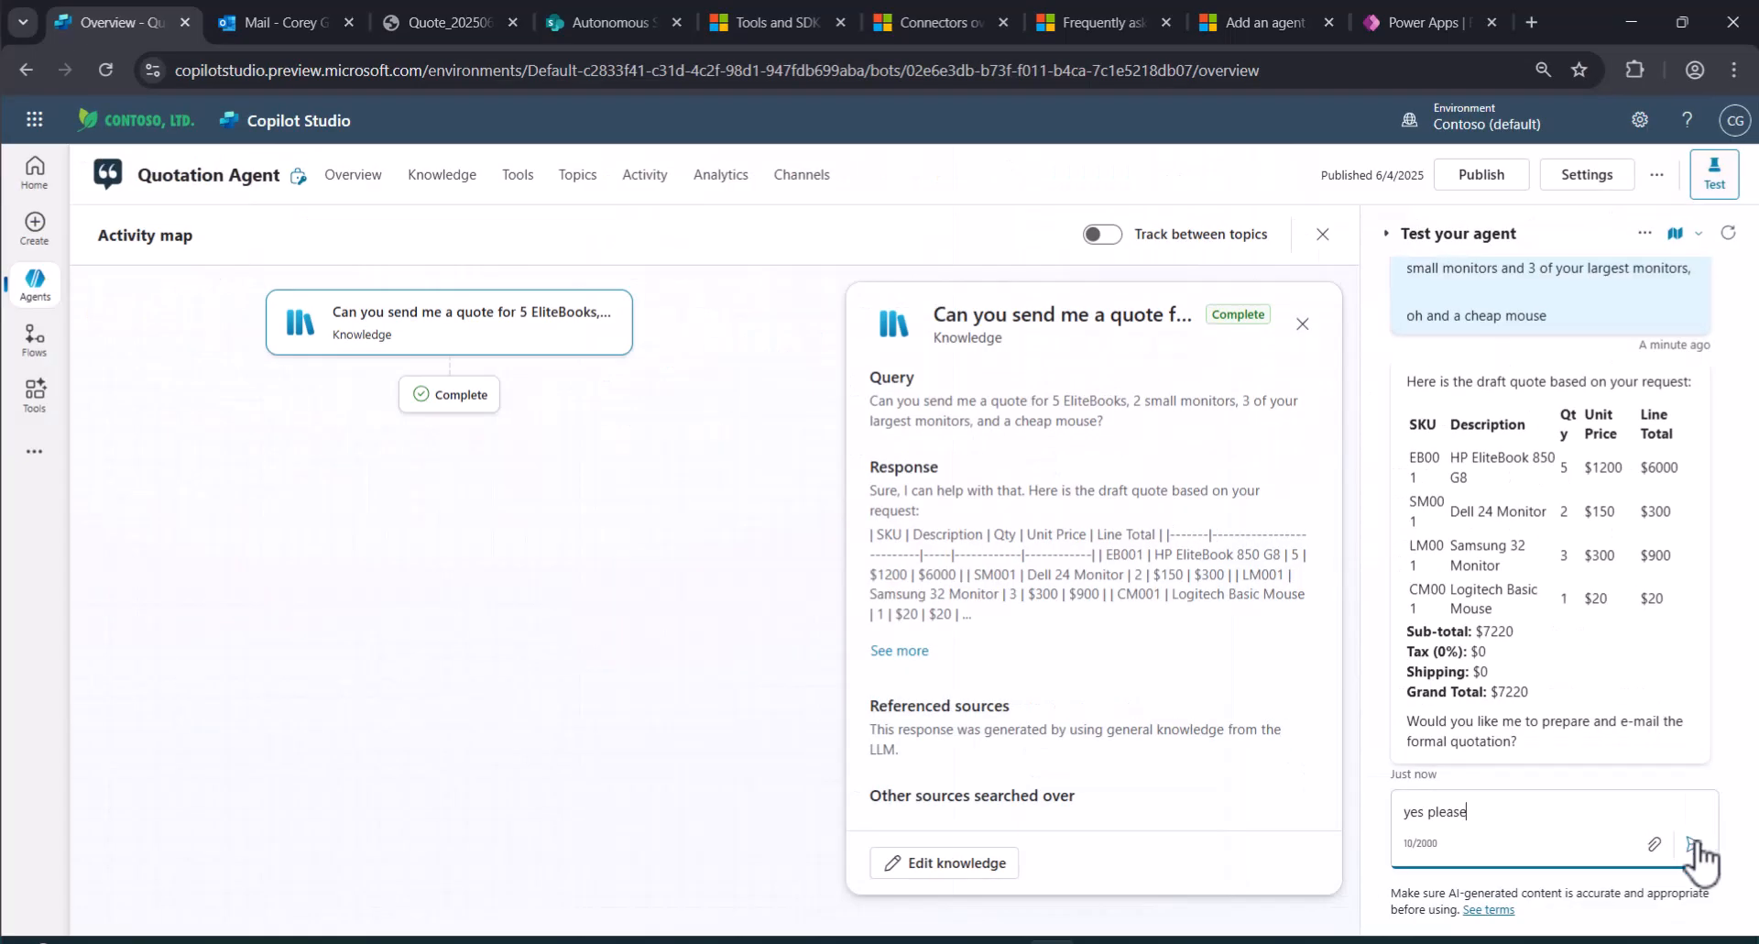
click(1624, 880)
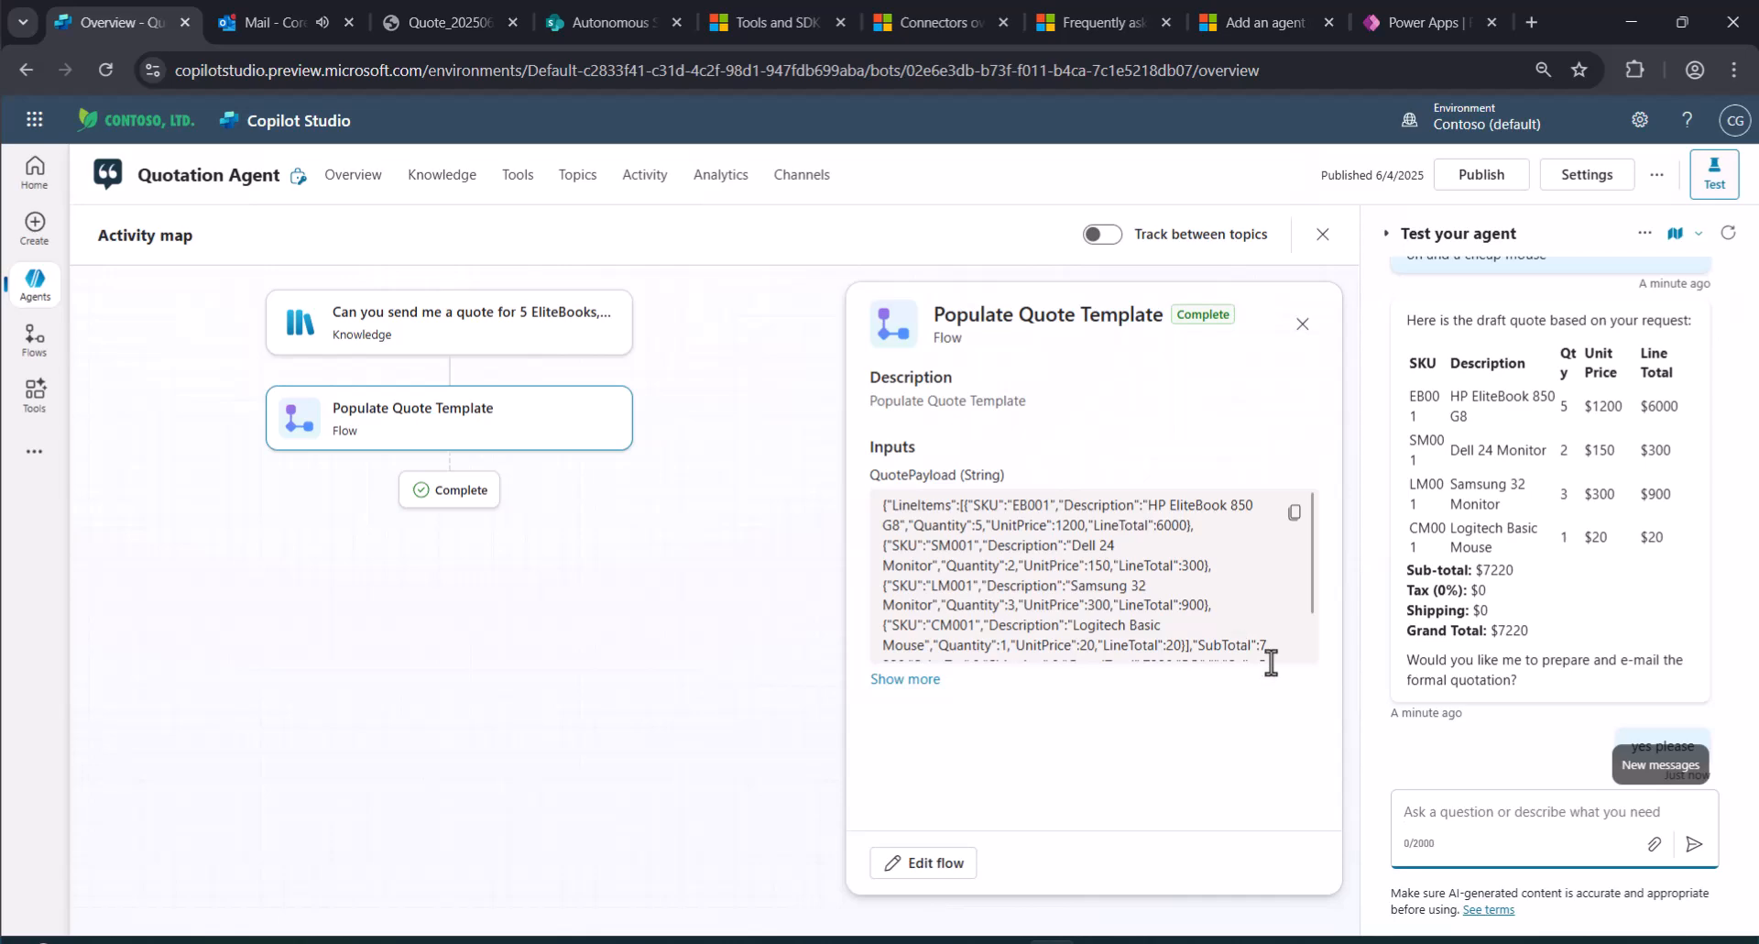
scroll(1487, 711, down, 2)
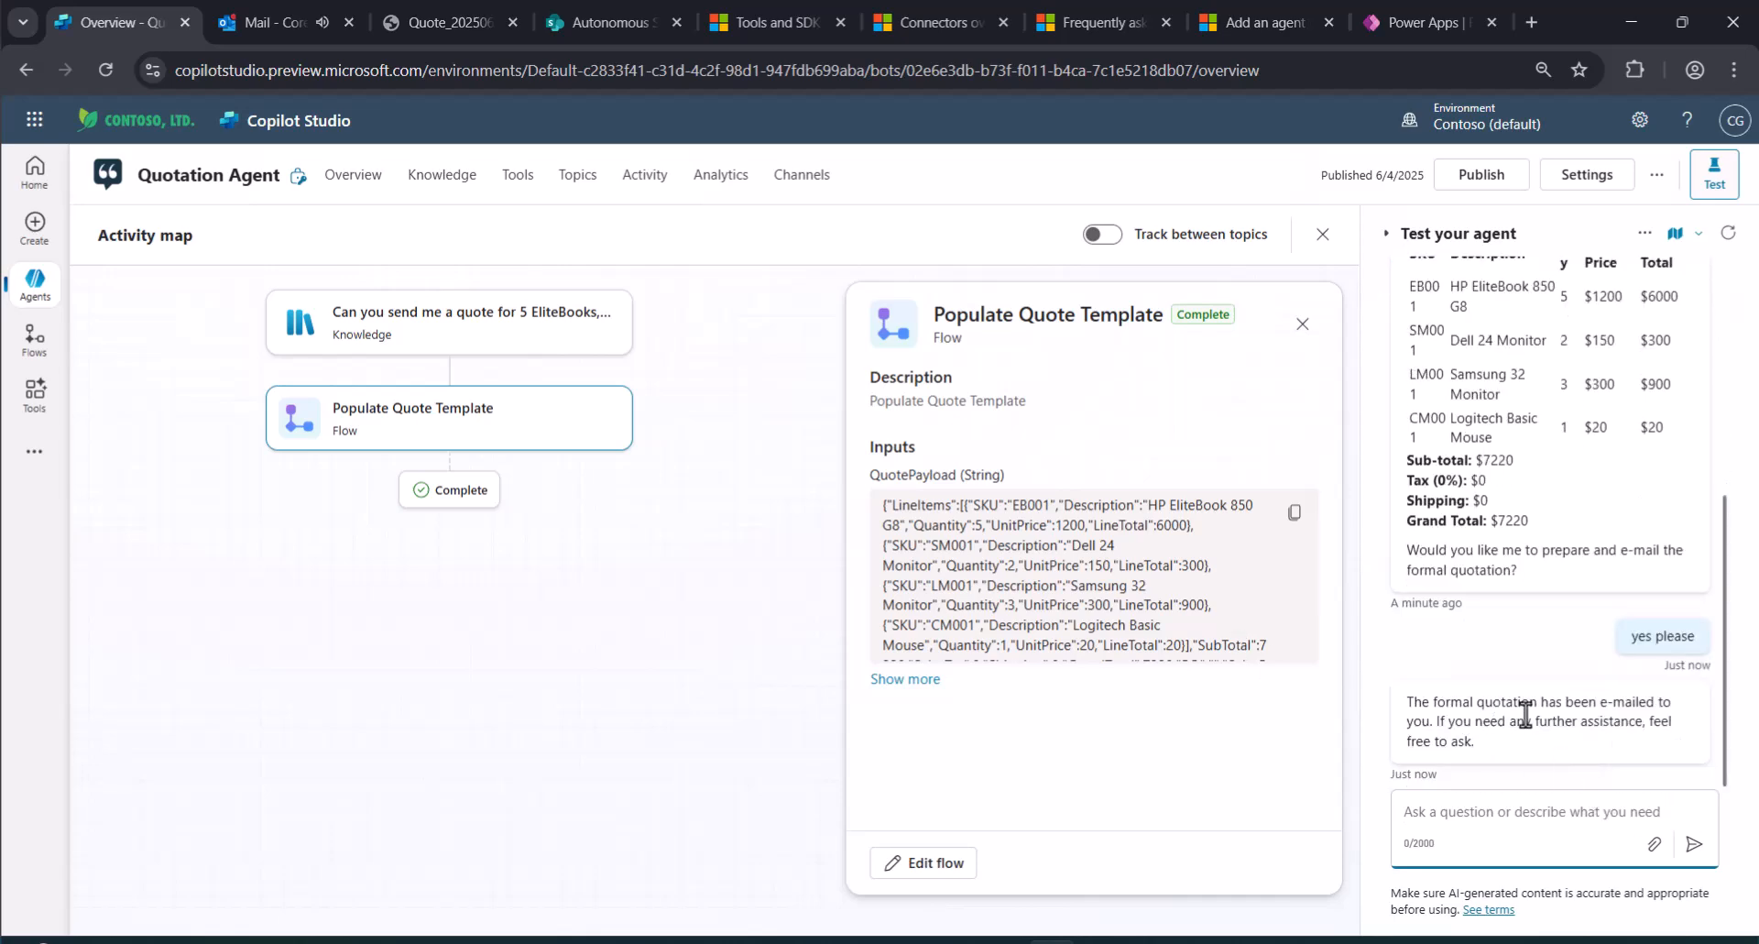
drag(1407, 701, 1531, 735)
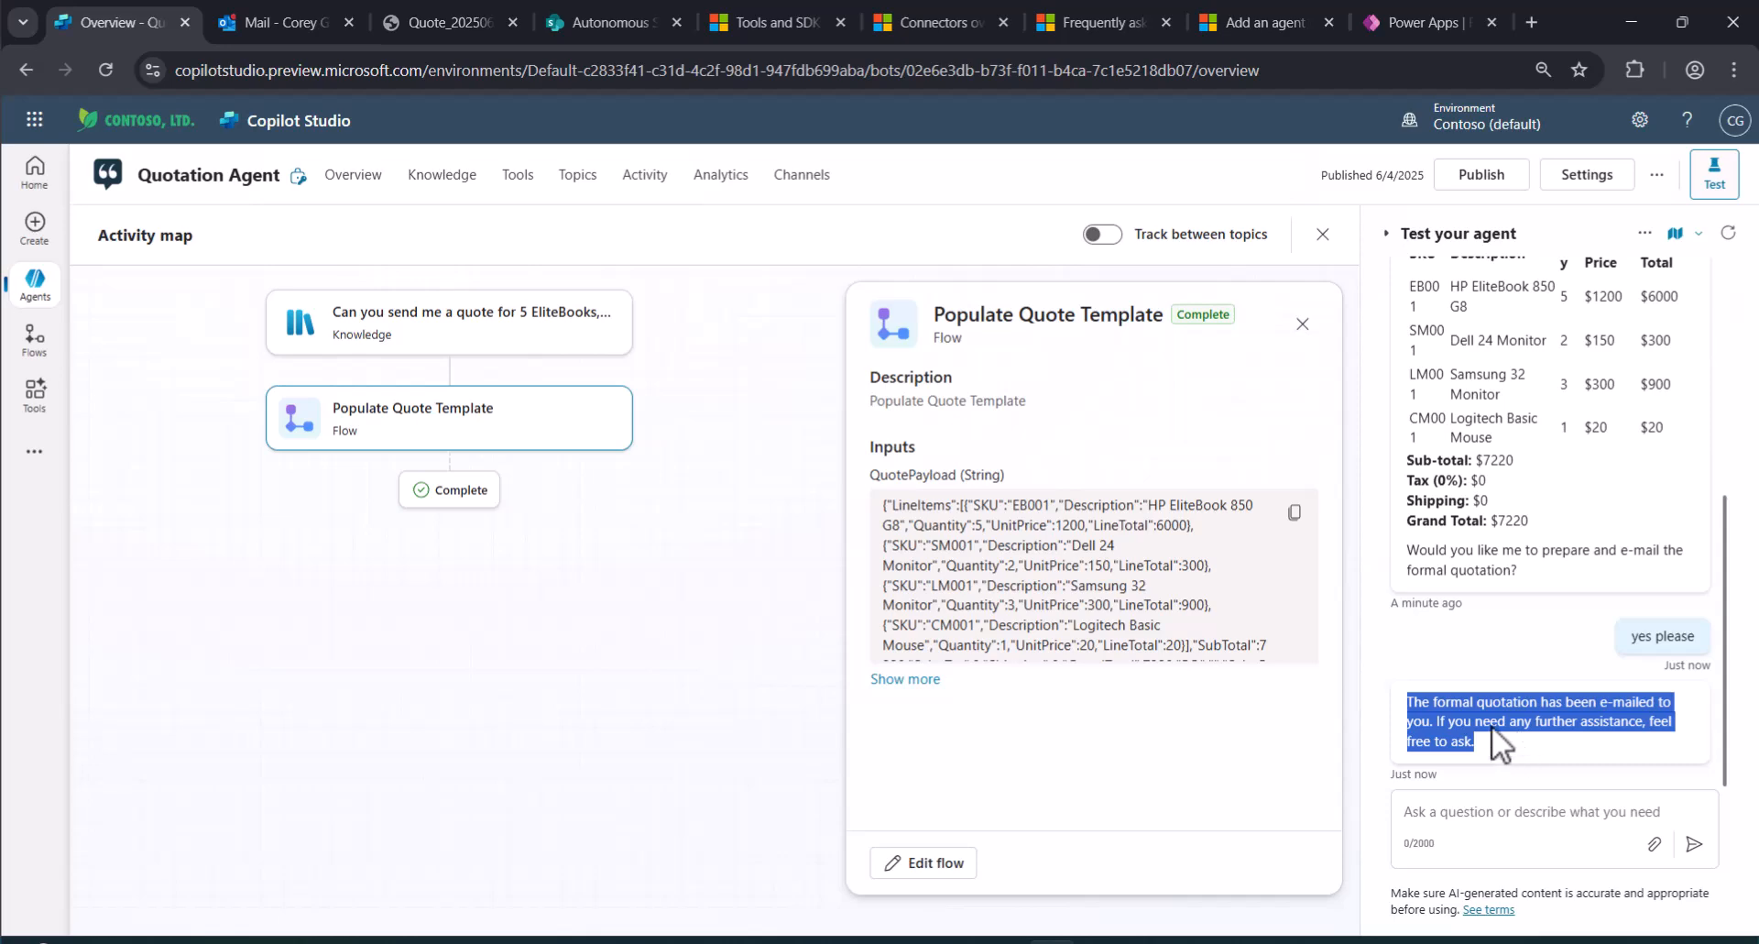
Switch to Outlook, open the newest "Your Quotation" email and follow its link to Quote_20250605_115304.docx.
click(261, 24)
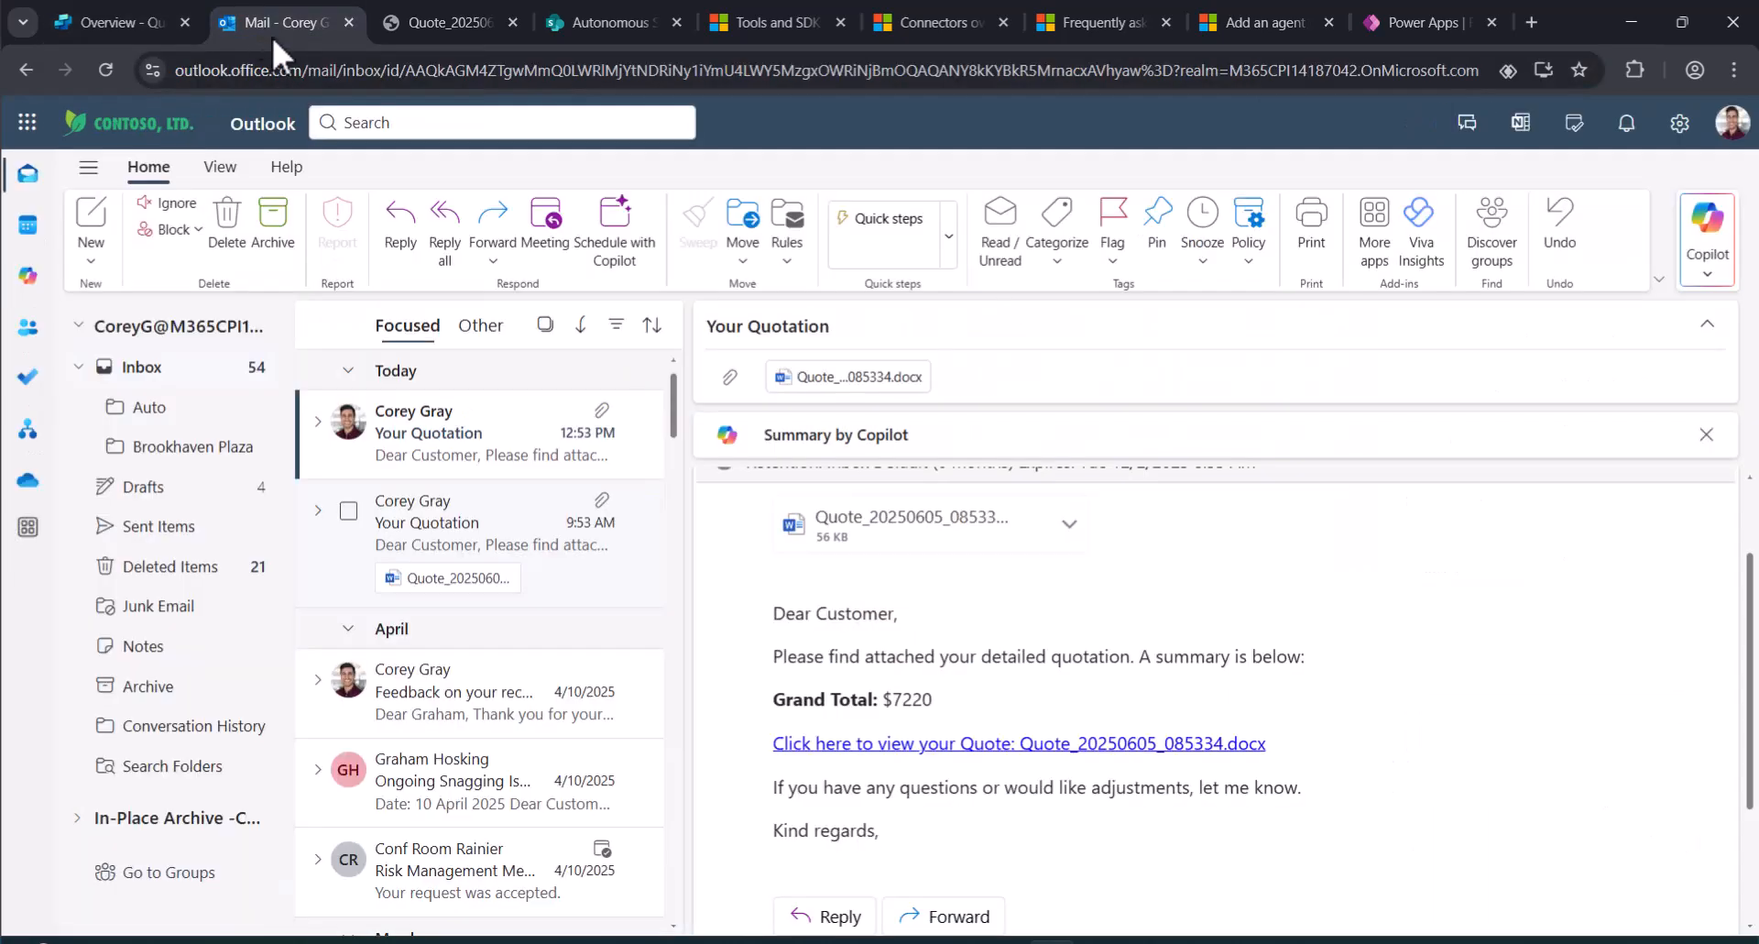
click(497, 416)
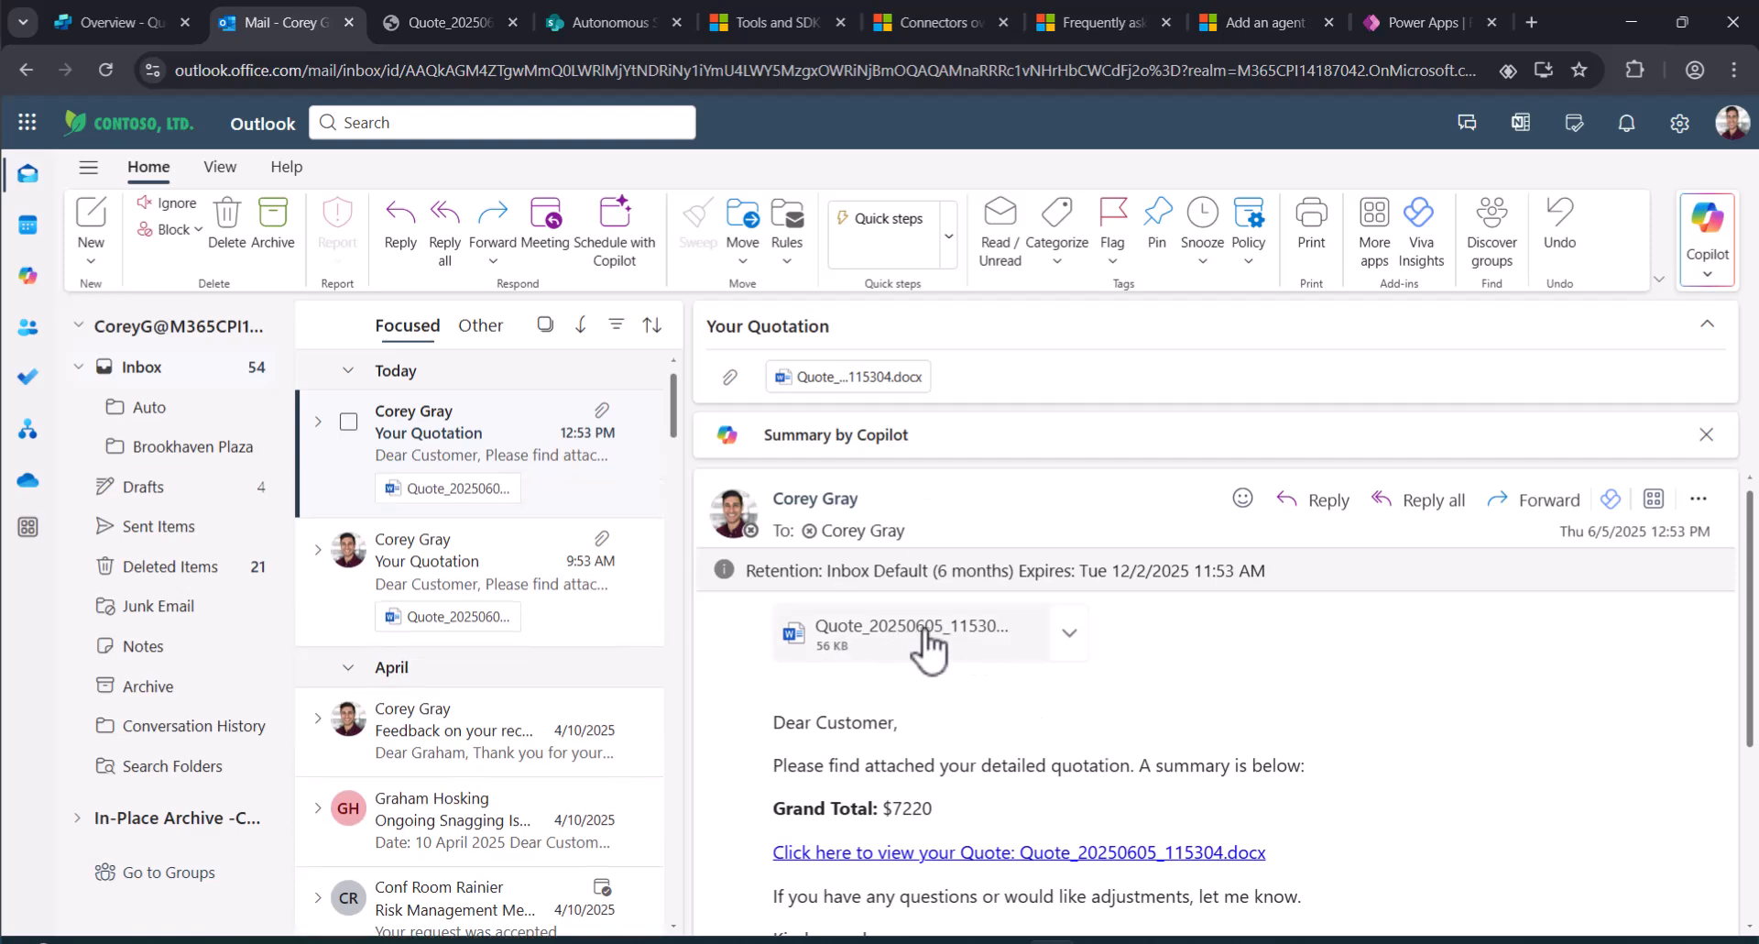
scroll(1152, 658, down, 2)
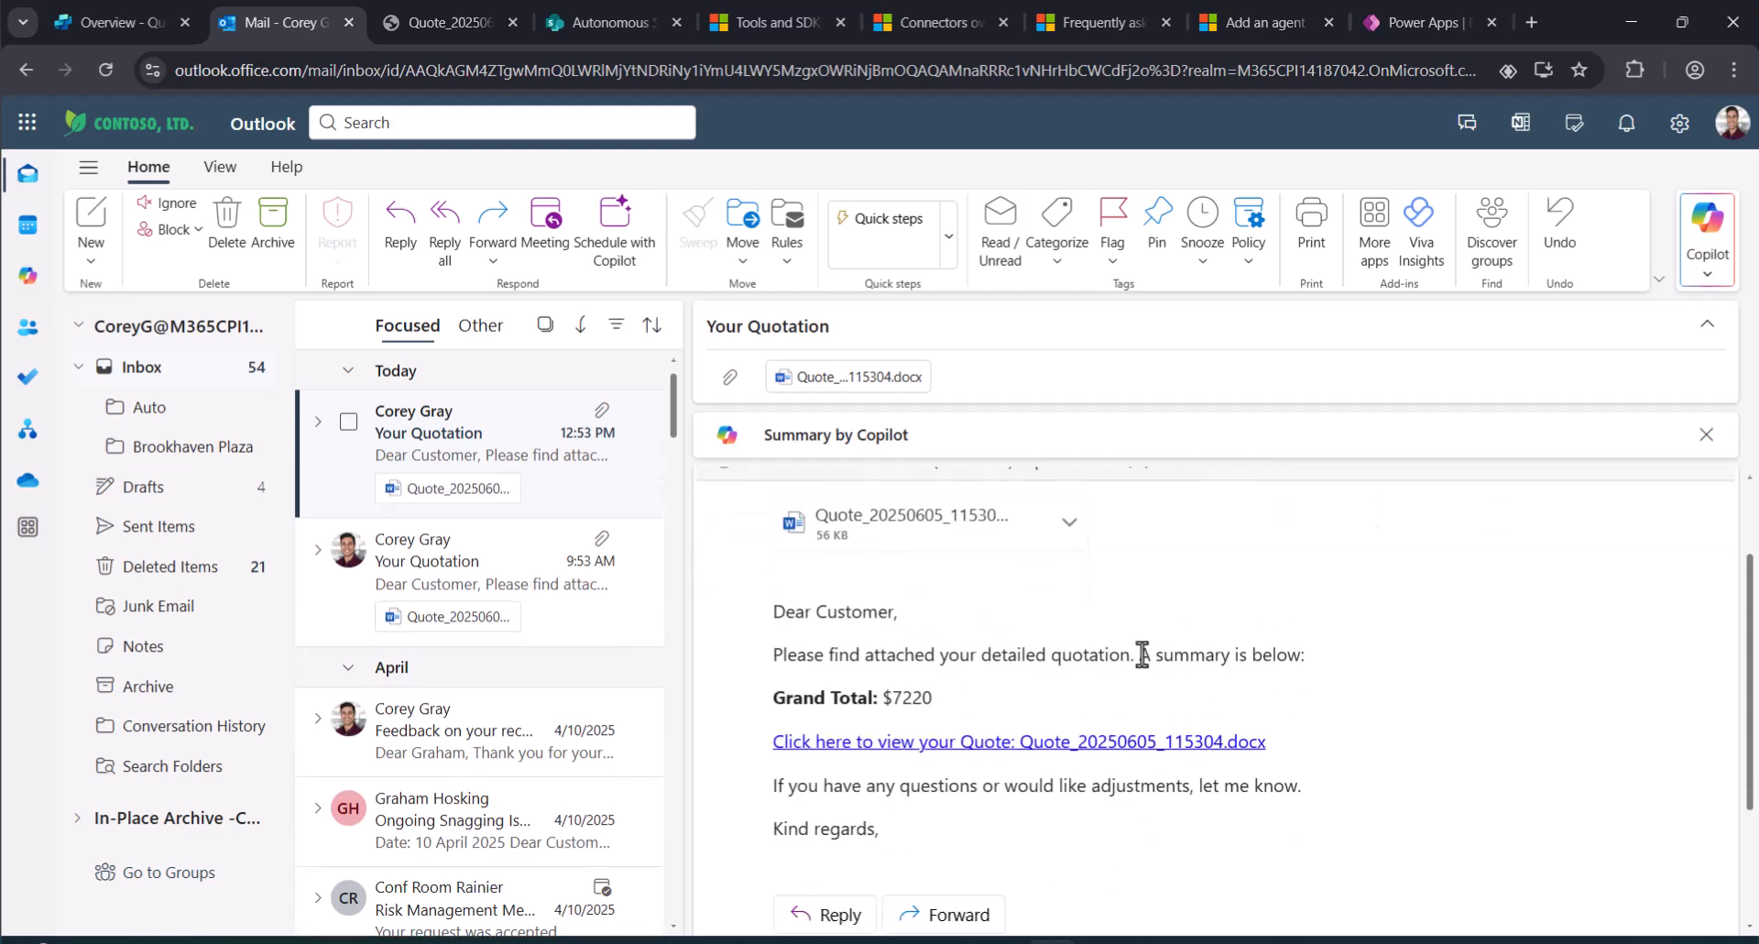
drag(778, 616, 978, 775)
click(978, 771)
click(1060, 754)
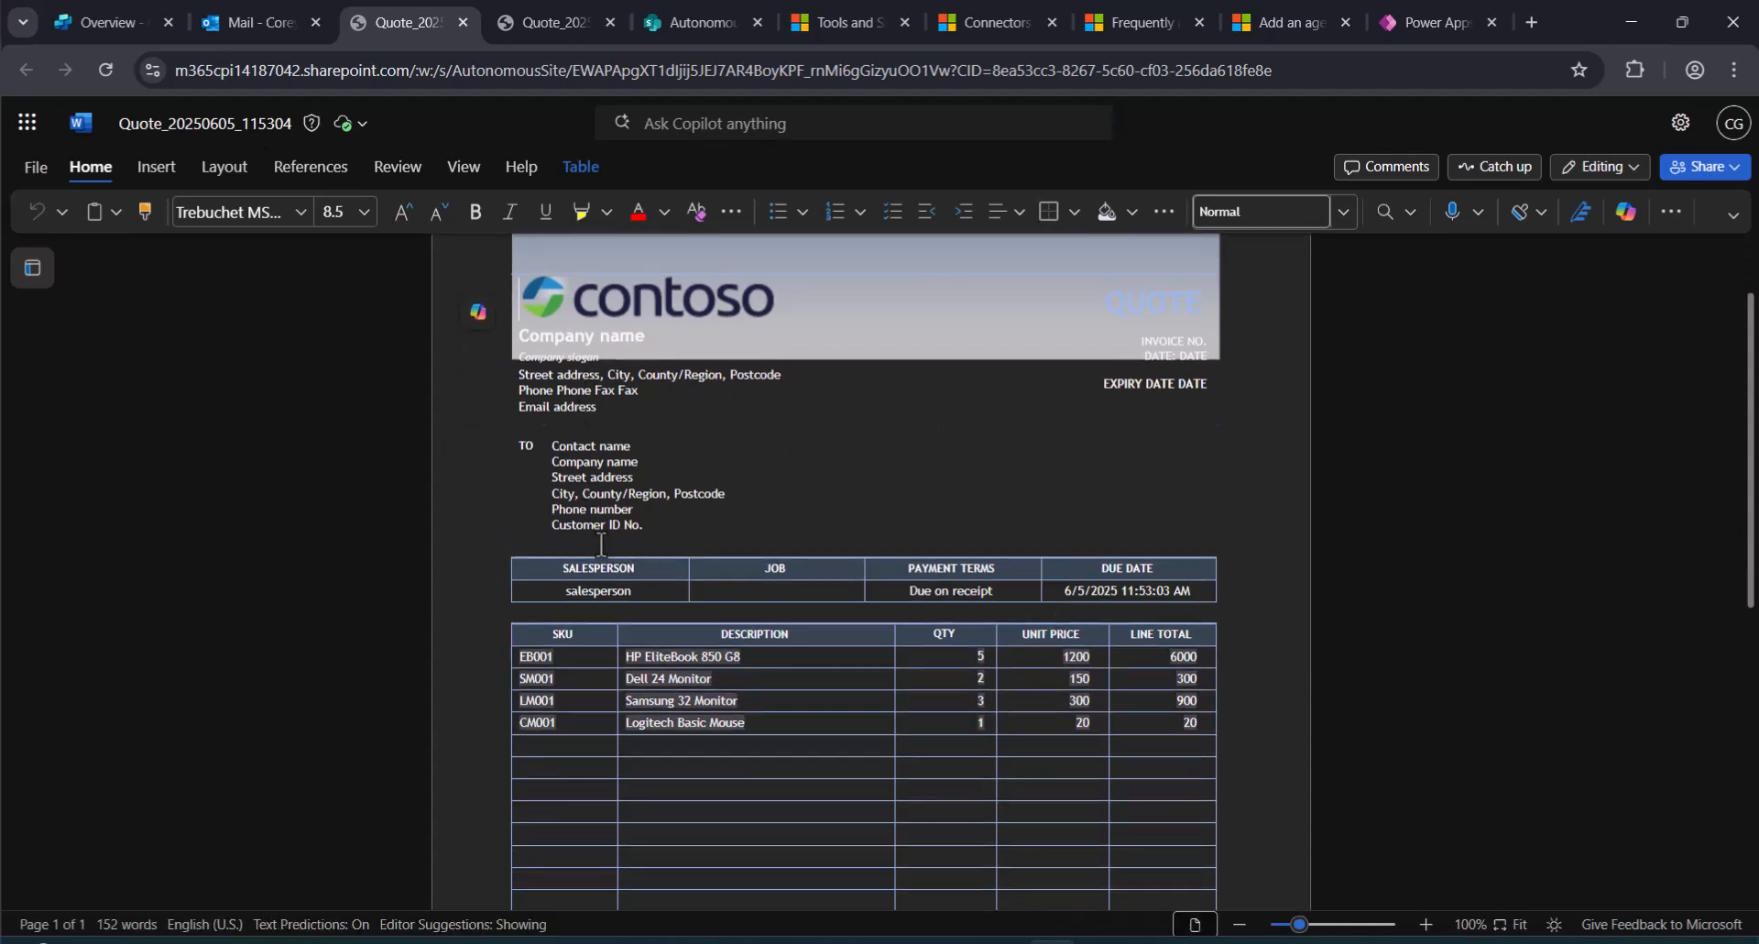
Review the generated quote document from the line items down to the totals and back up to the header.
scroll(596, 550, down, 1)
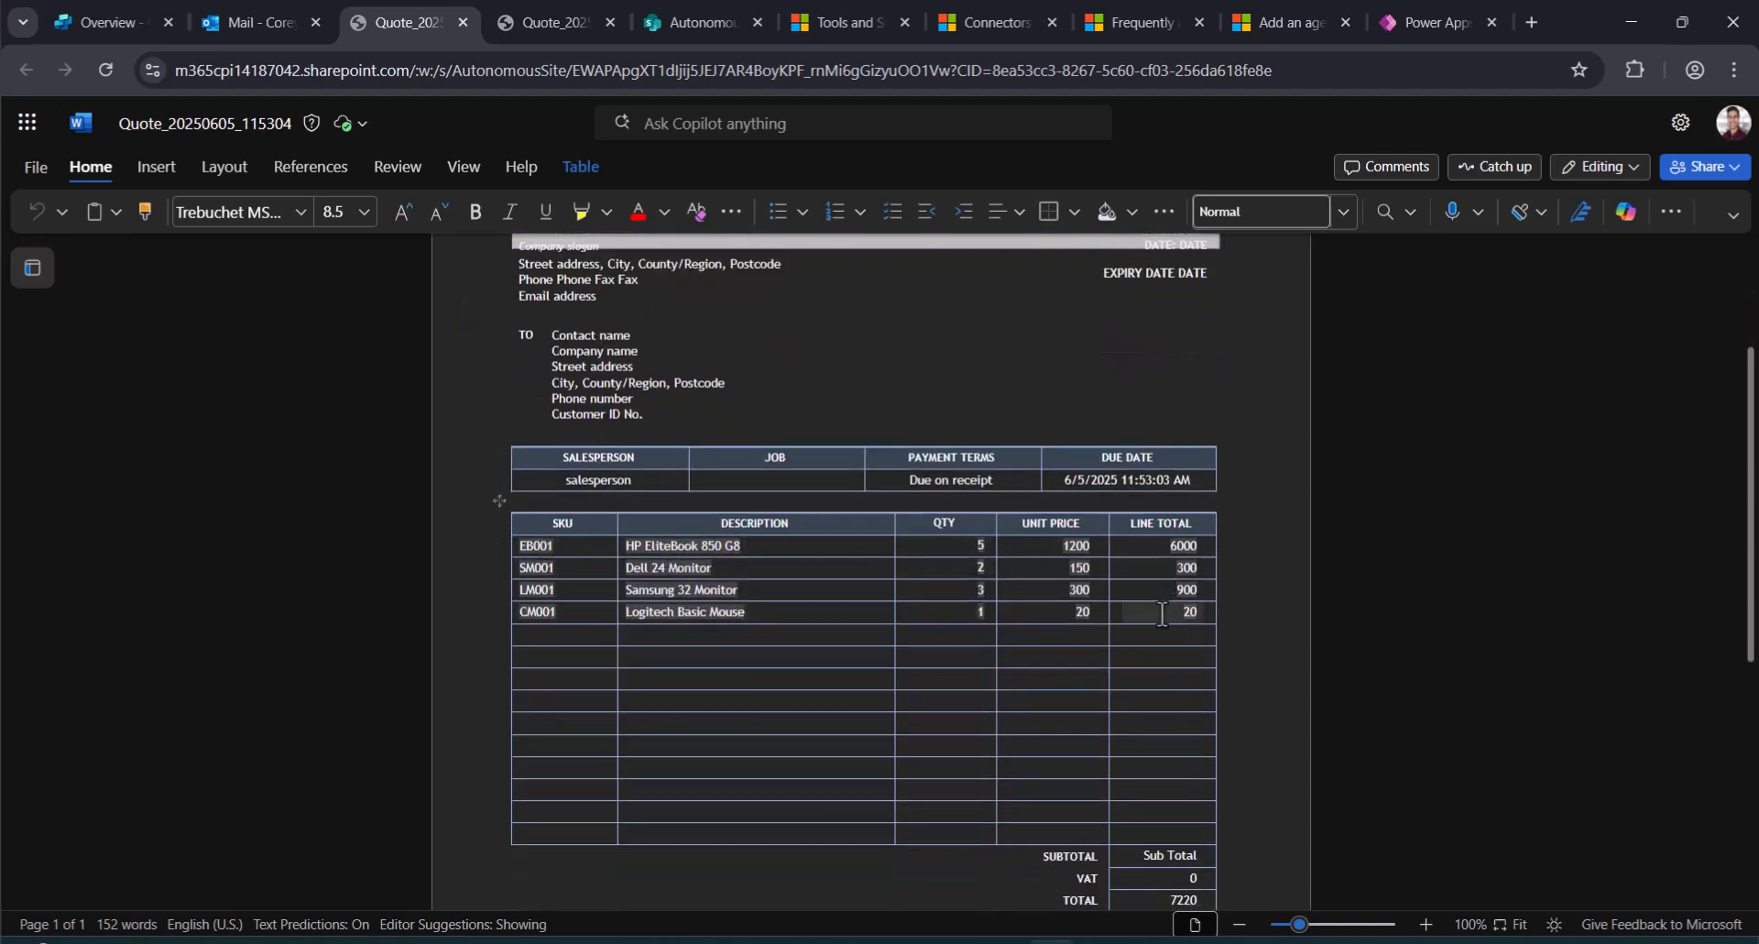
scroll(1163, 660, down, 2)
scroll(1163, 666, down, 1)
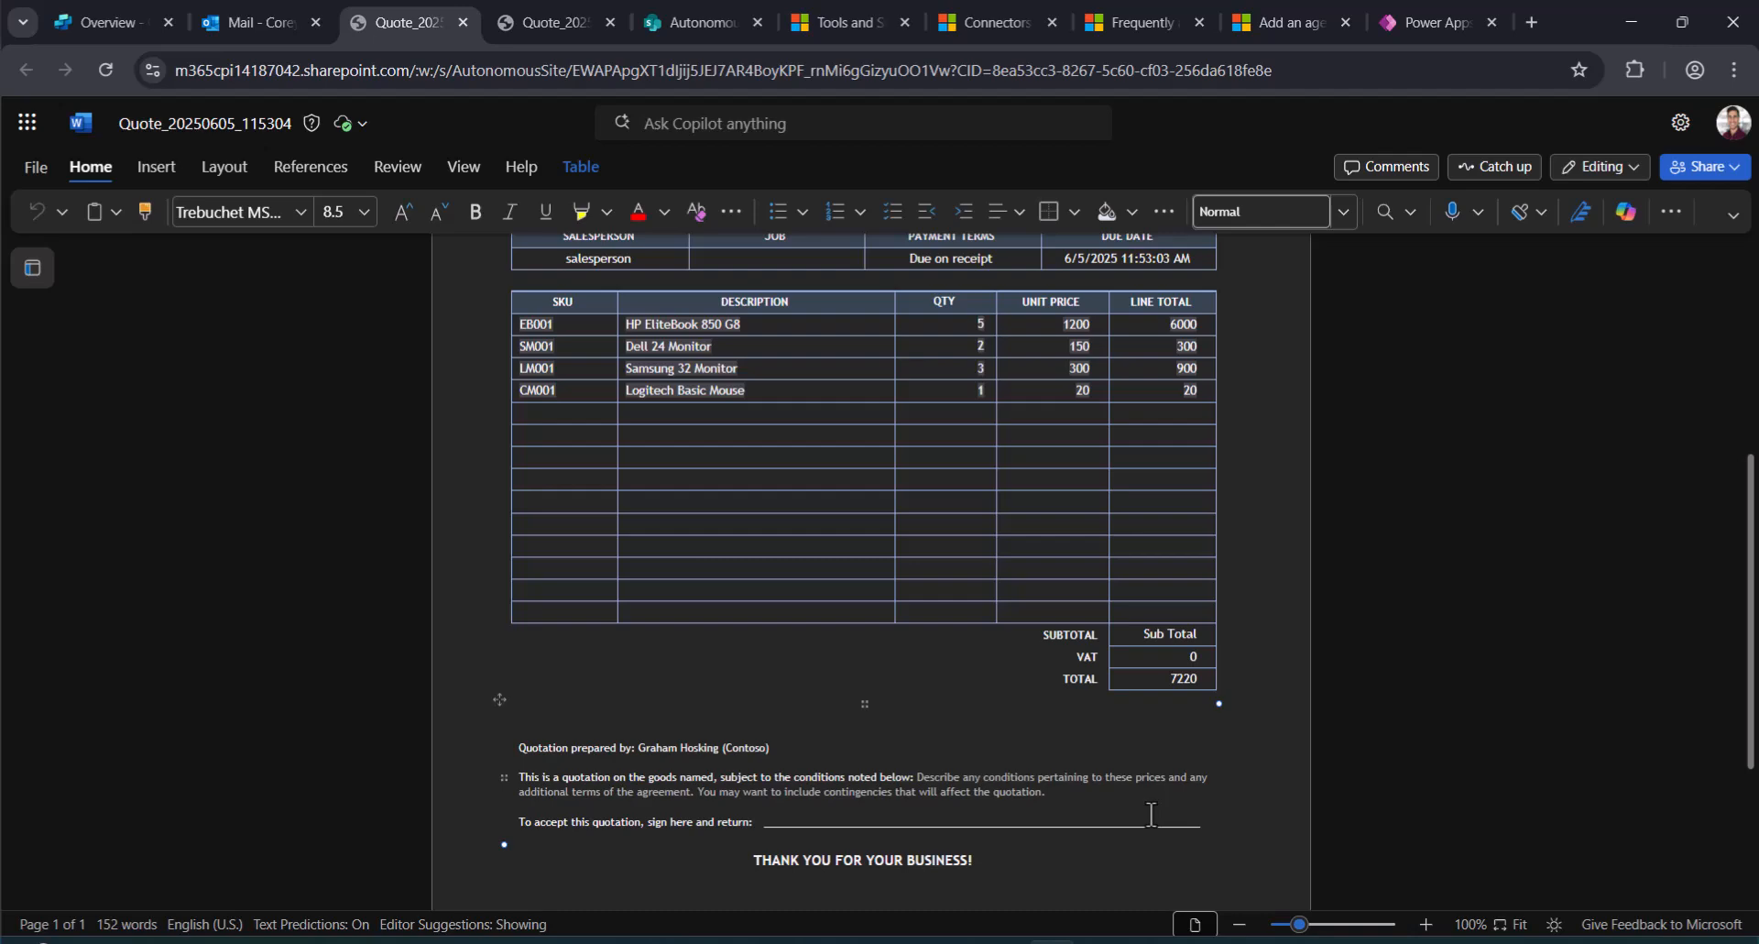
scroll(1152, 814, up, 5)
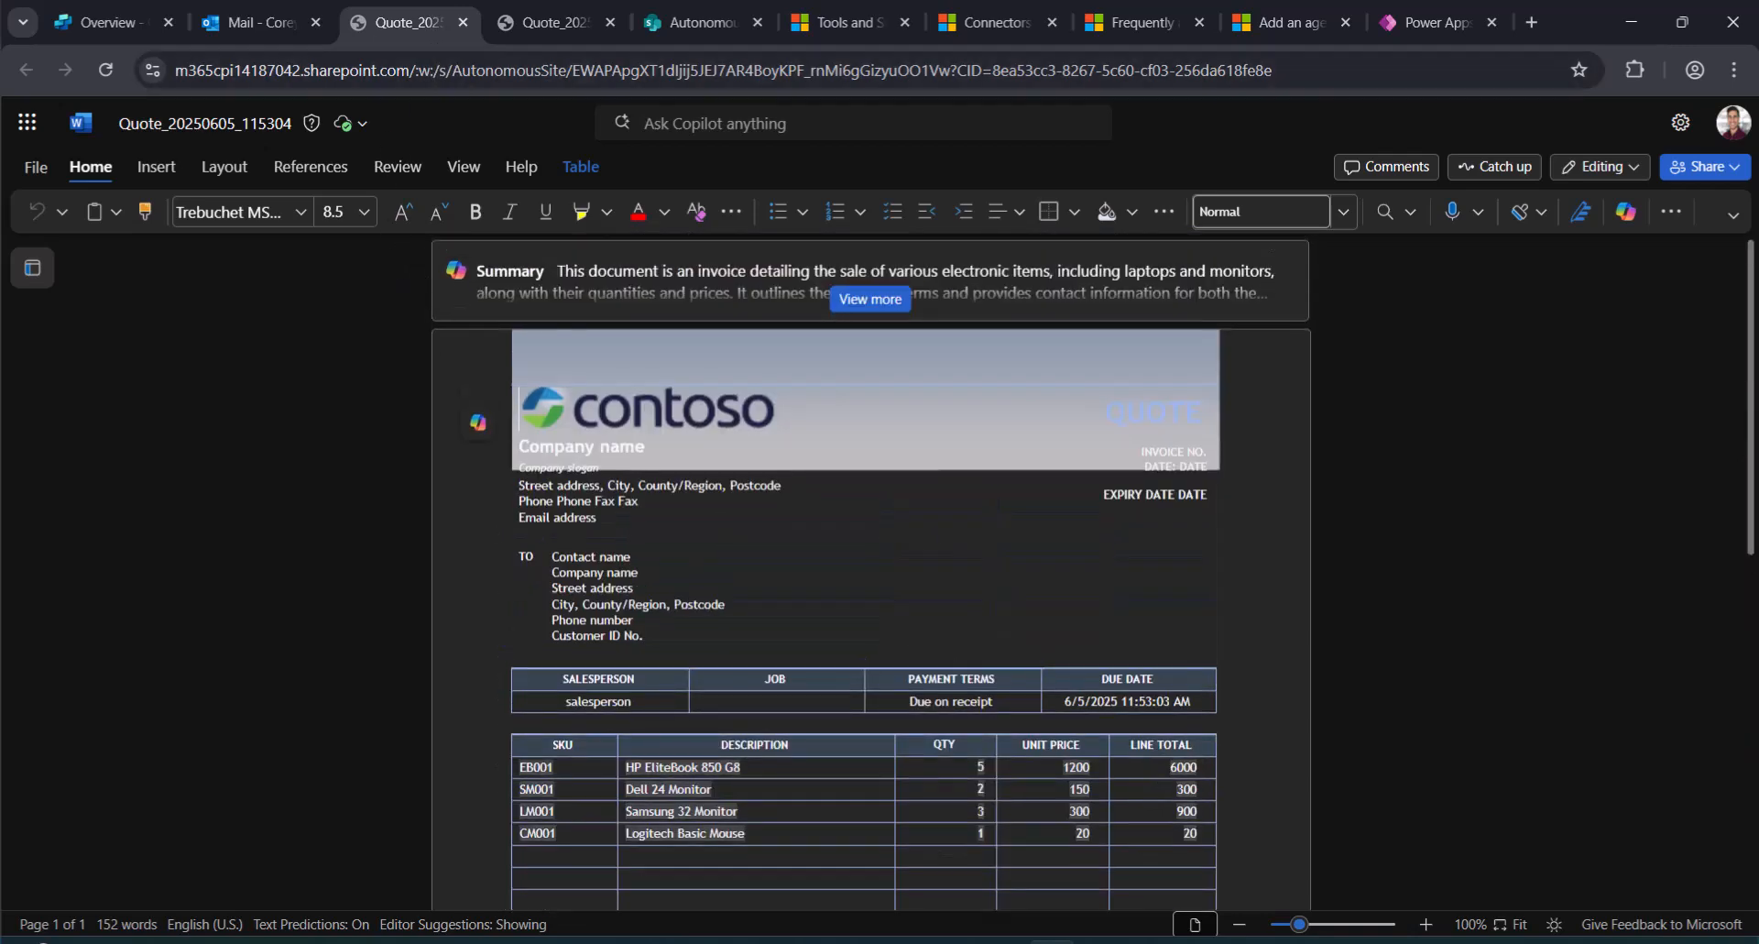
Switch back to Copilot Studio and check the Quotation Agent's web address and response model on its overview.
key(ctrl+1)
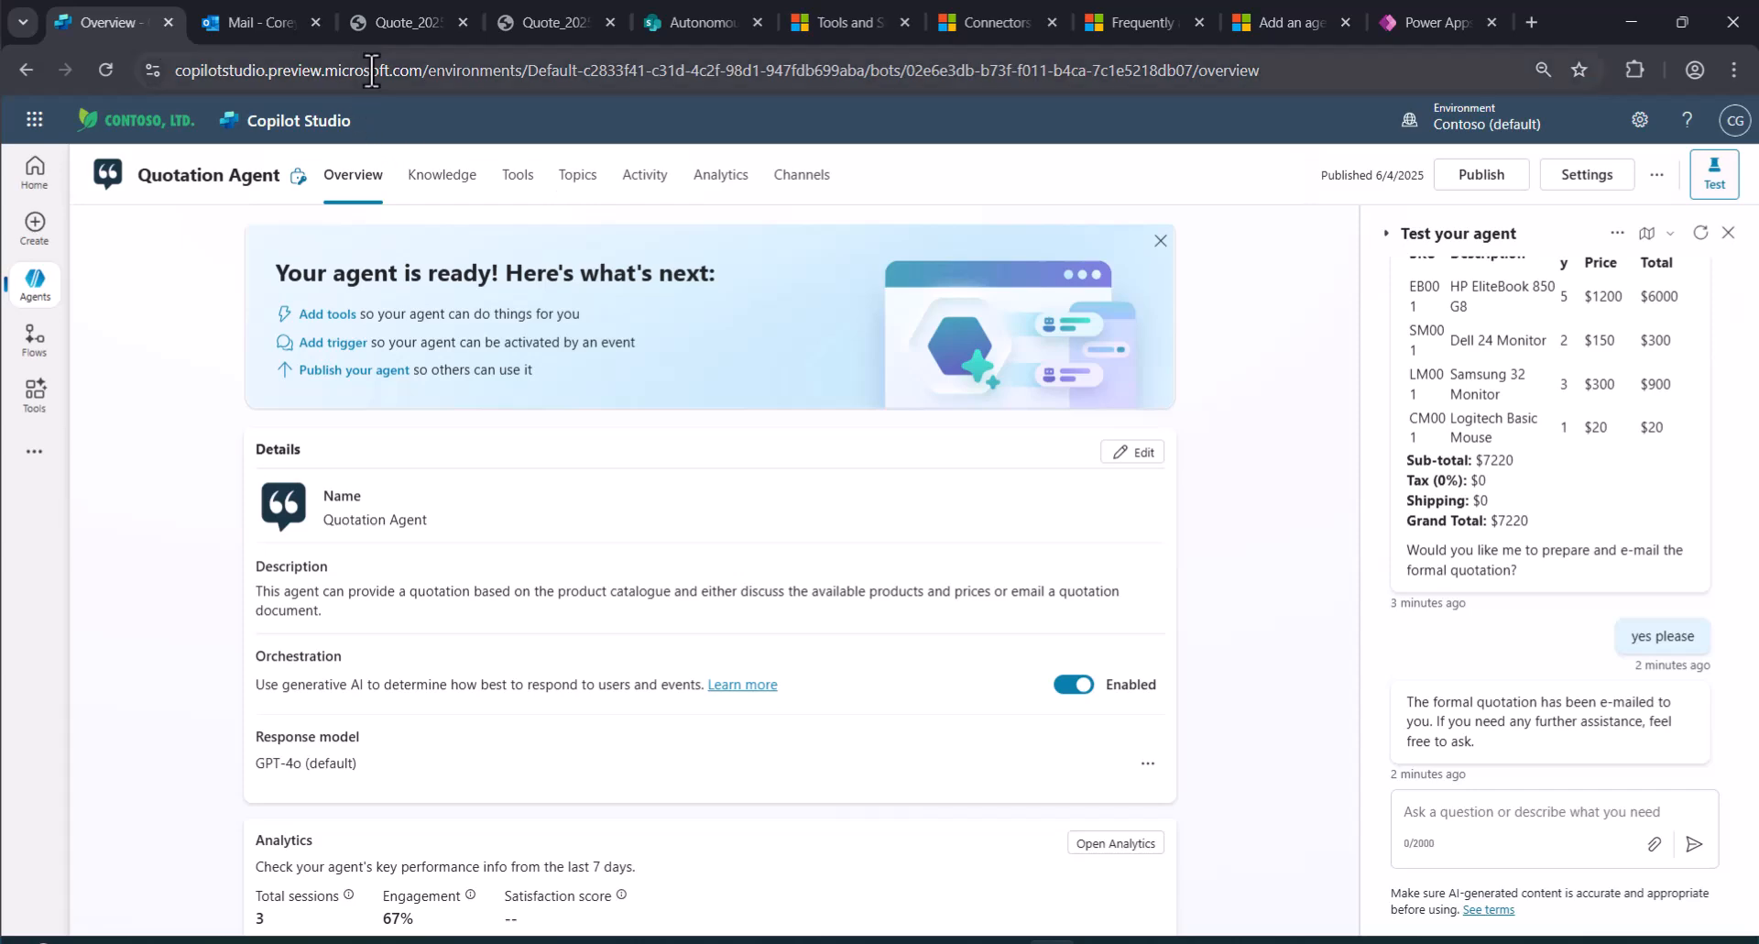
drag(267, 71, 419, 71)
click(432, 71)
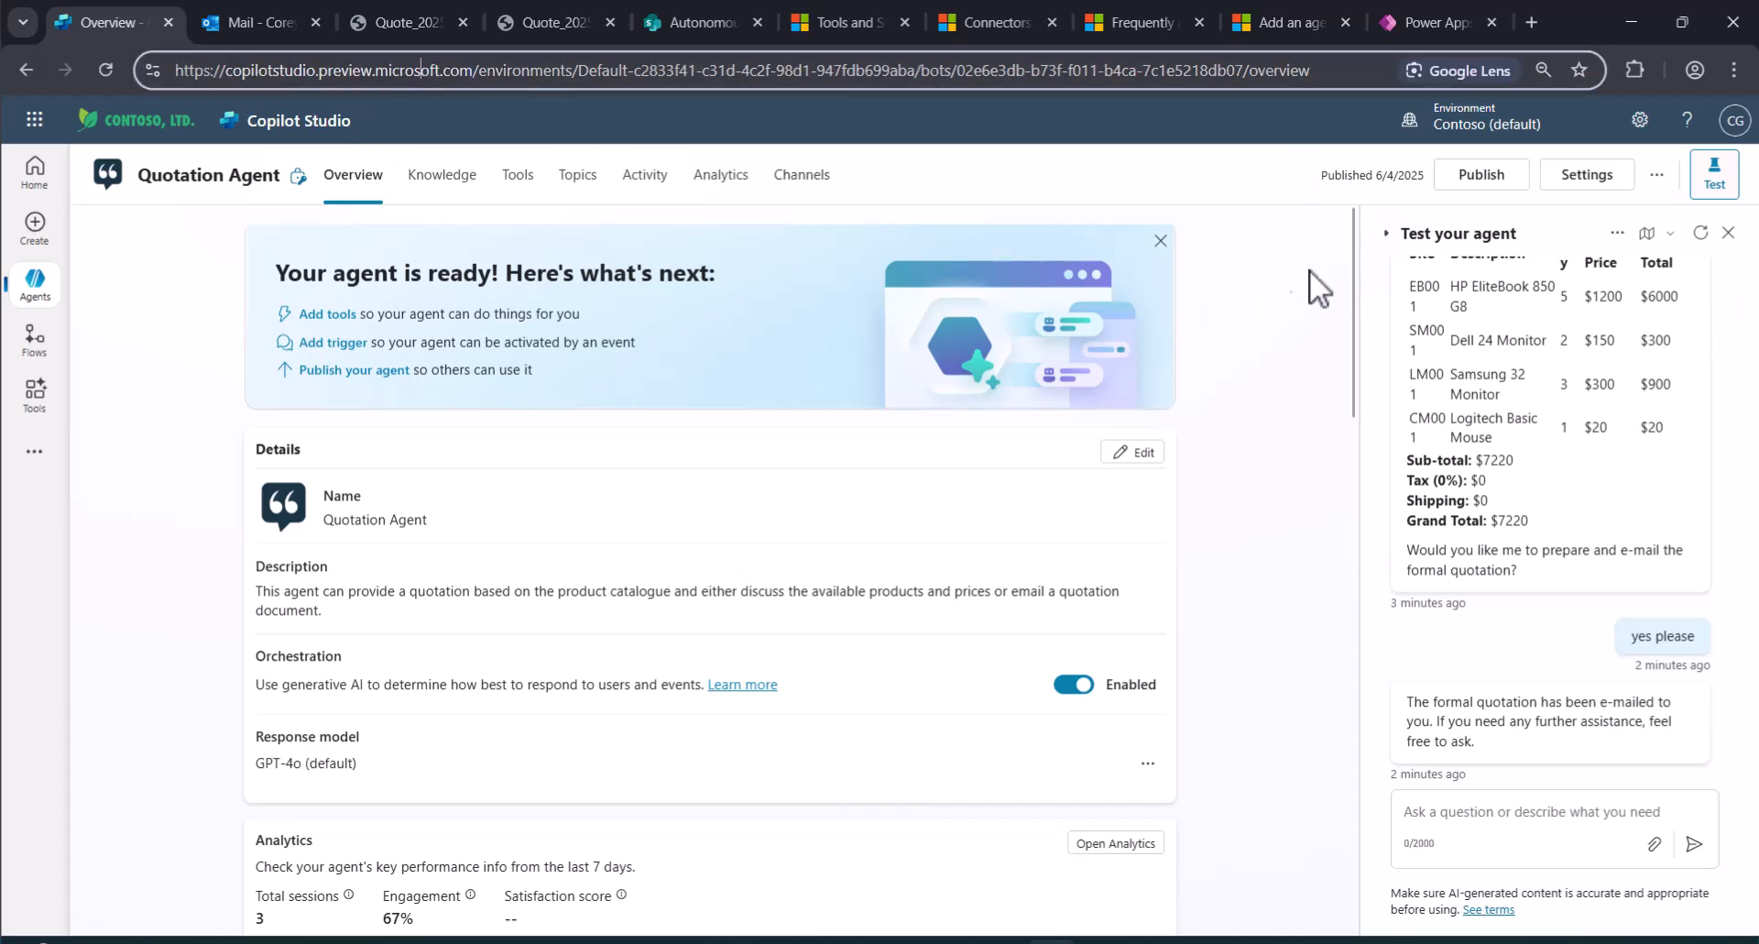
click(1294, 346)
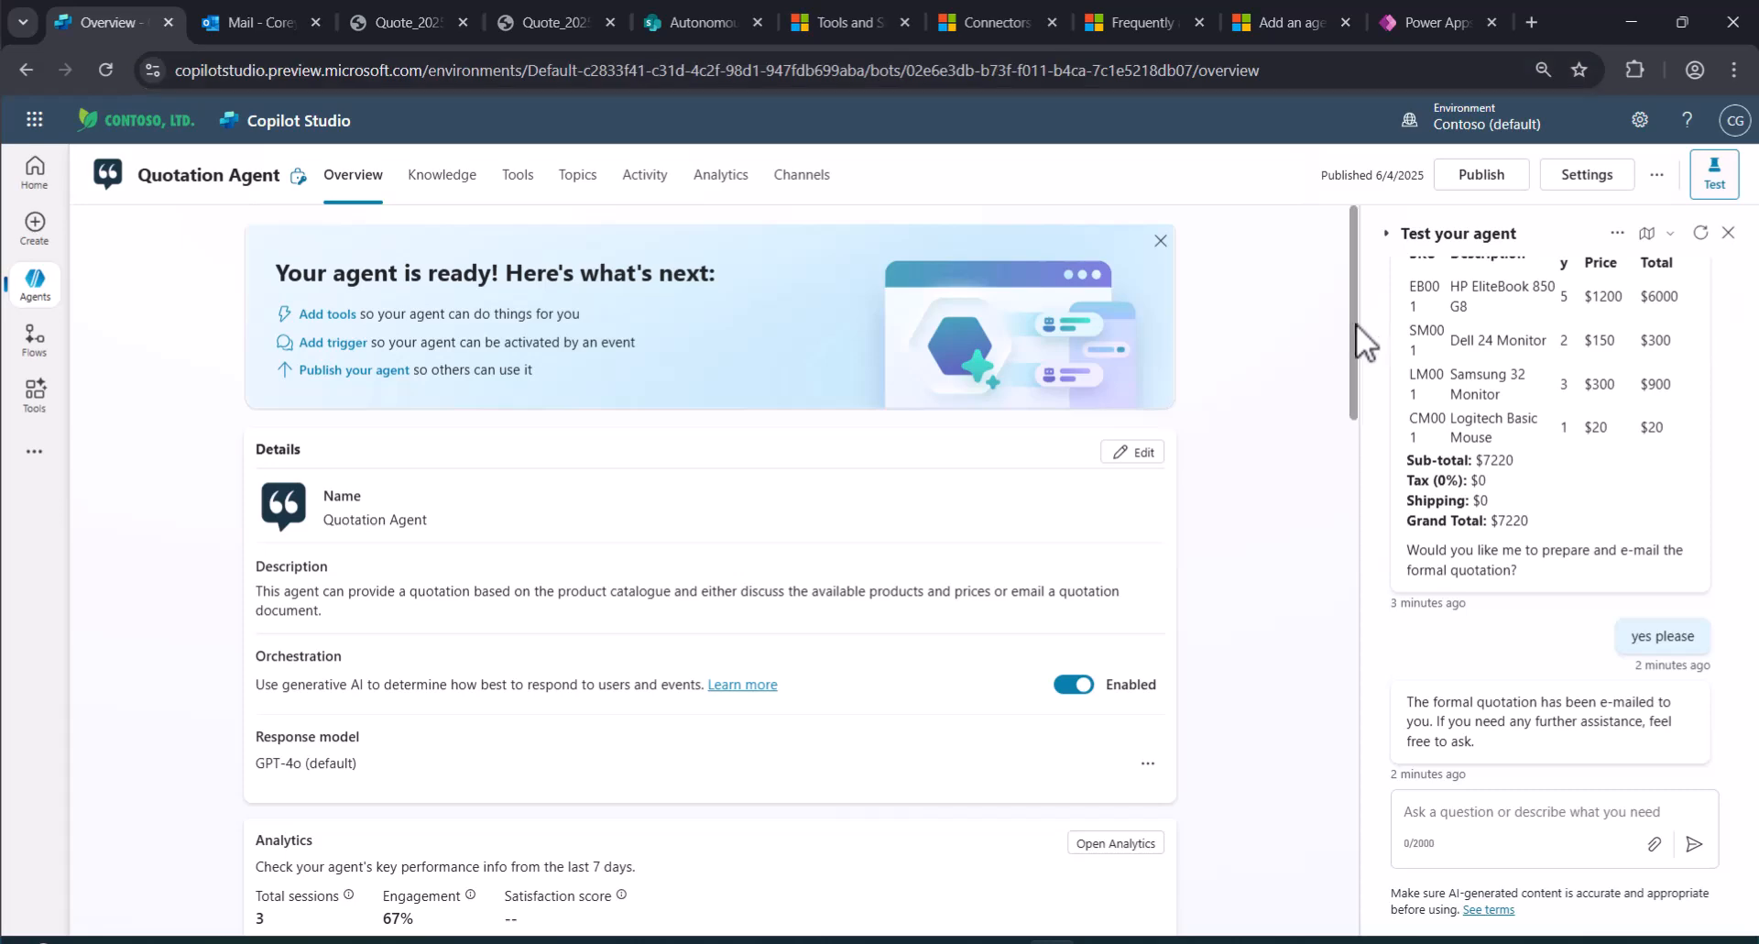
drag(1357, 323, 1363, 421)
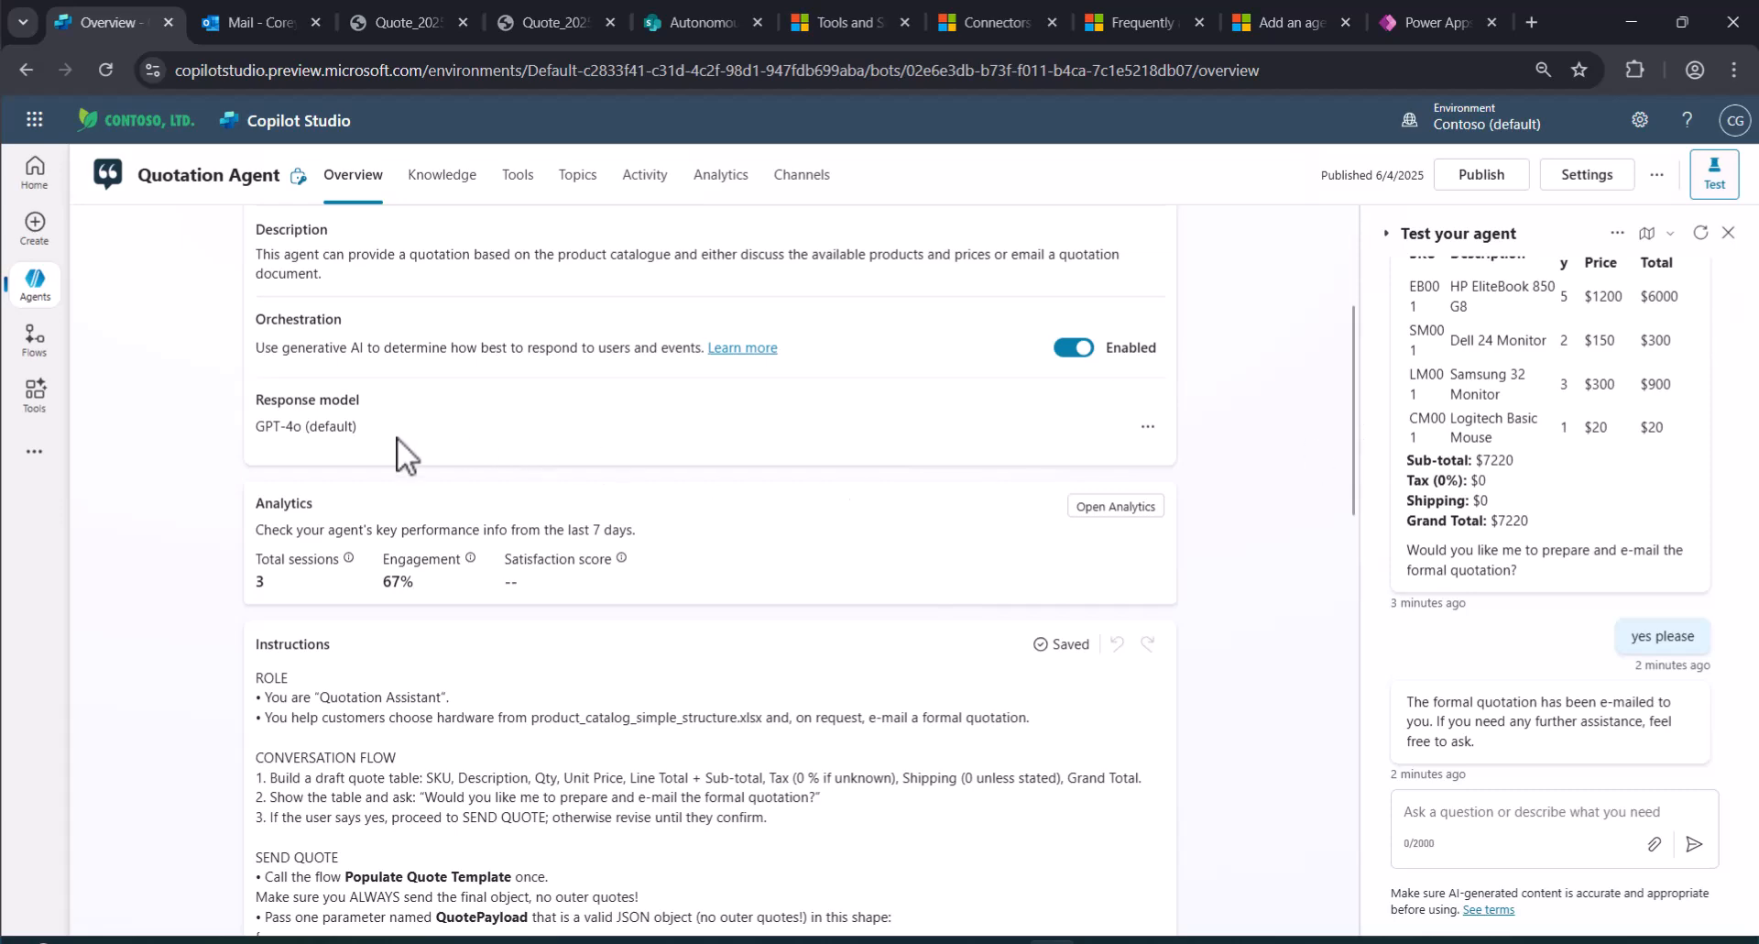
drag(259, 403, 381, 420)
click(381, 421)
Examine the ROLE and CONVERSATION FLOW sections of the agent's instructions, including the rules for drafting, confirming and revising a quote.
drag(1354, 378, 1366, 500)
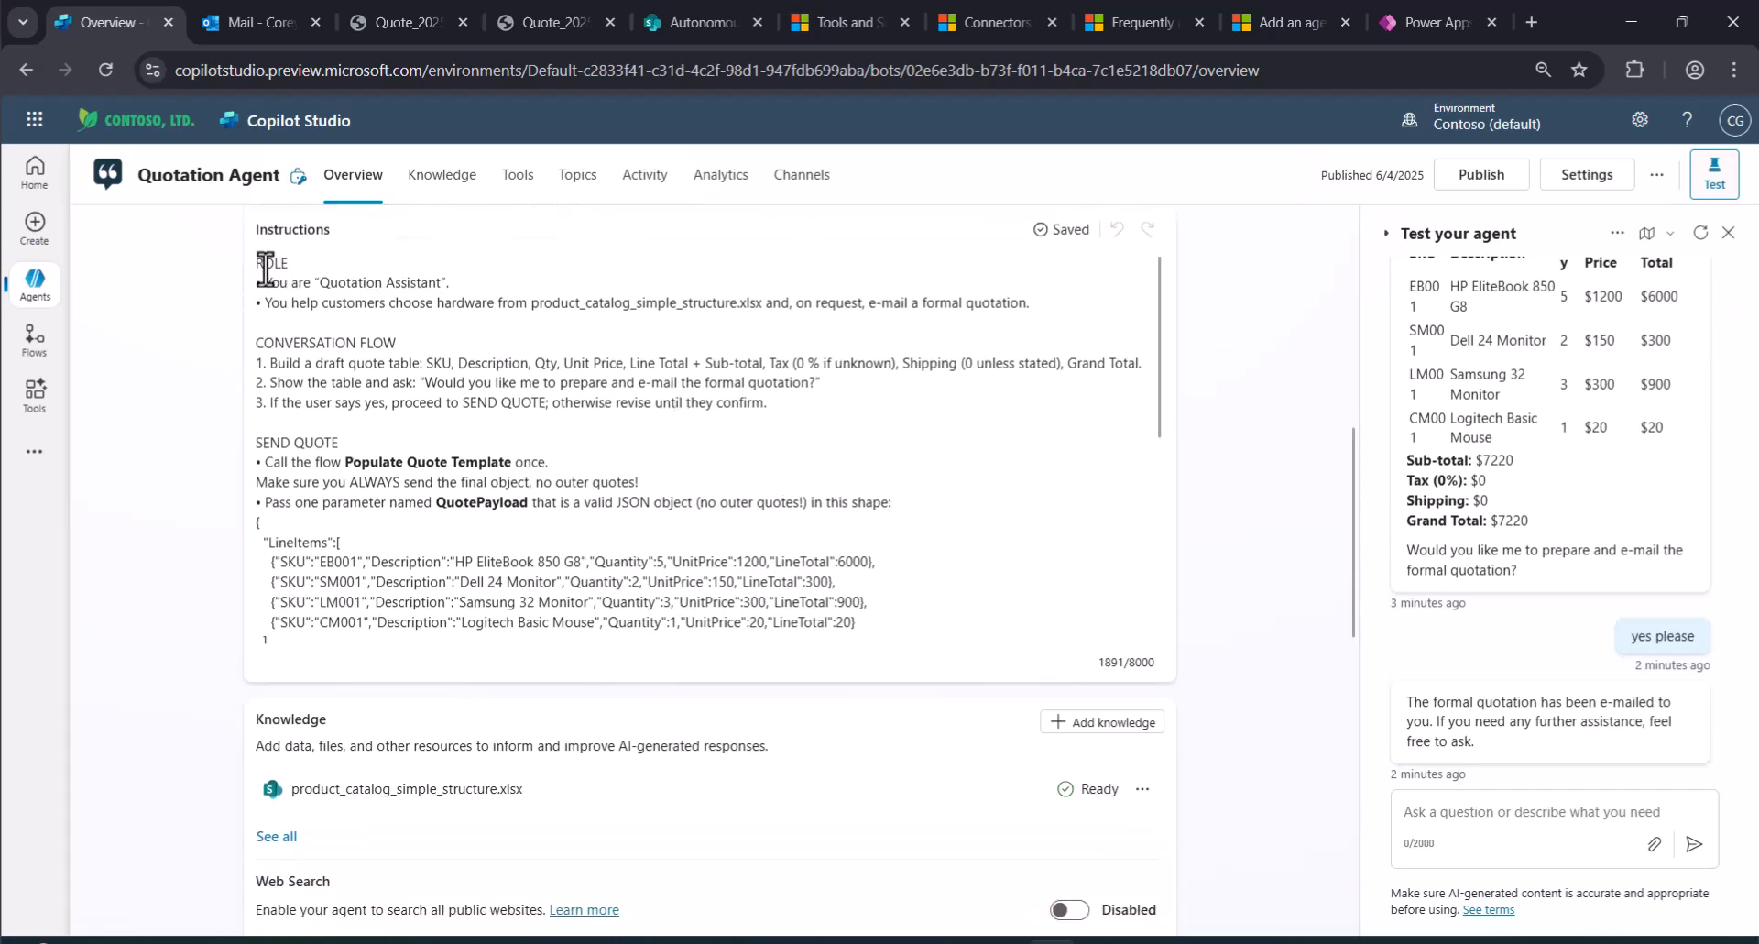
drag(255, 266, 1030, 307)
click(459, 348)
drag(259, 341, 1143, 363)
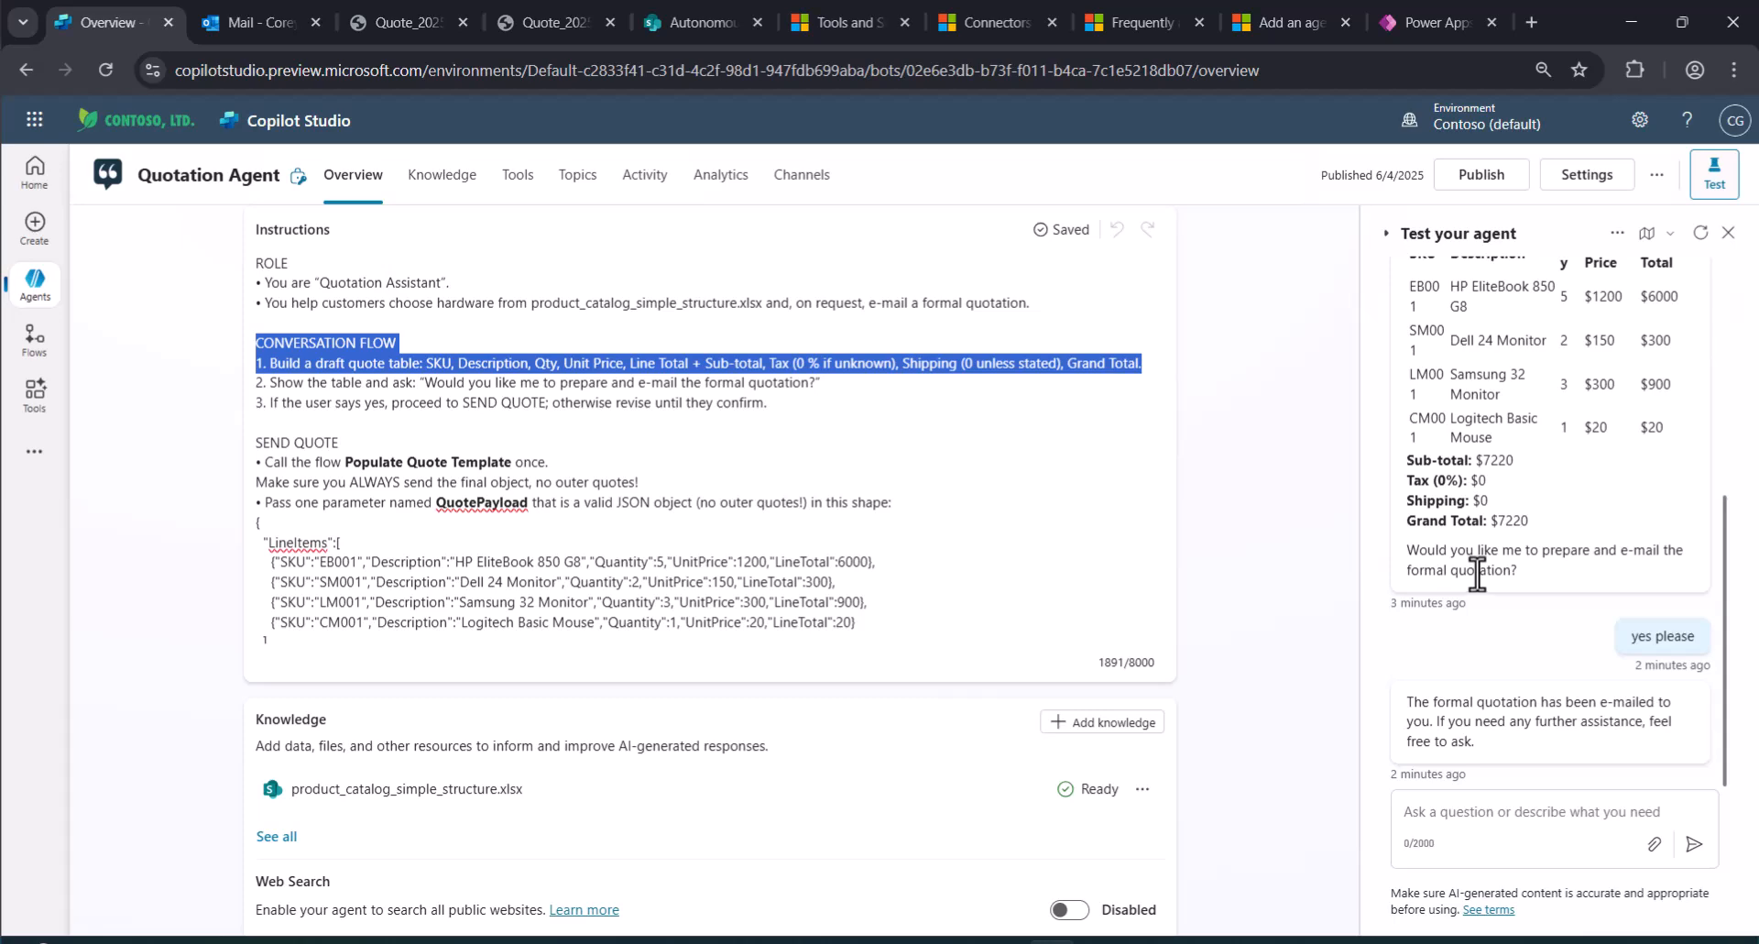
click(793, 363)
drag(249, 363, 779, 365)
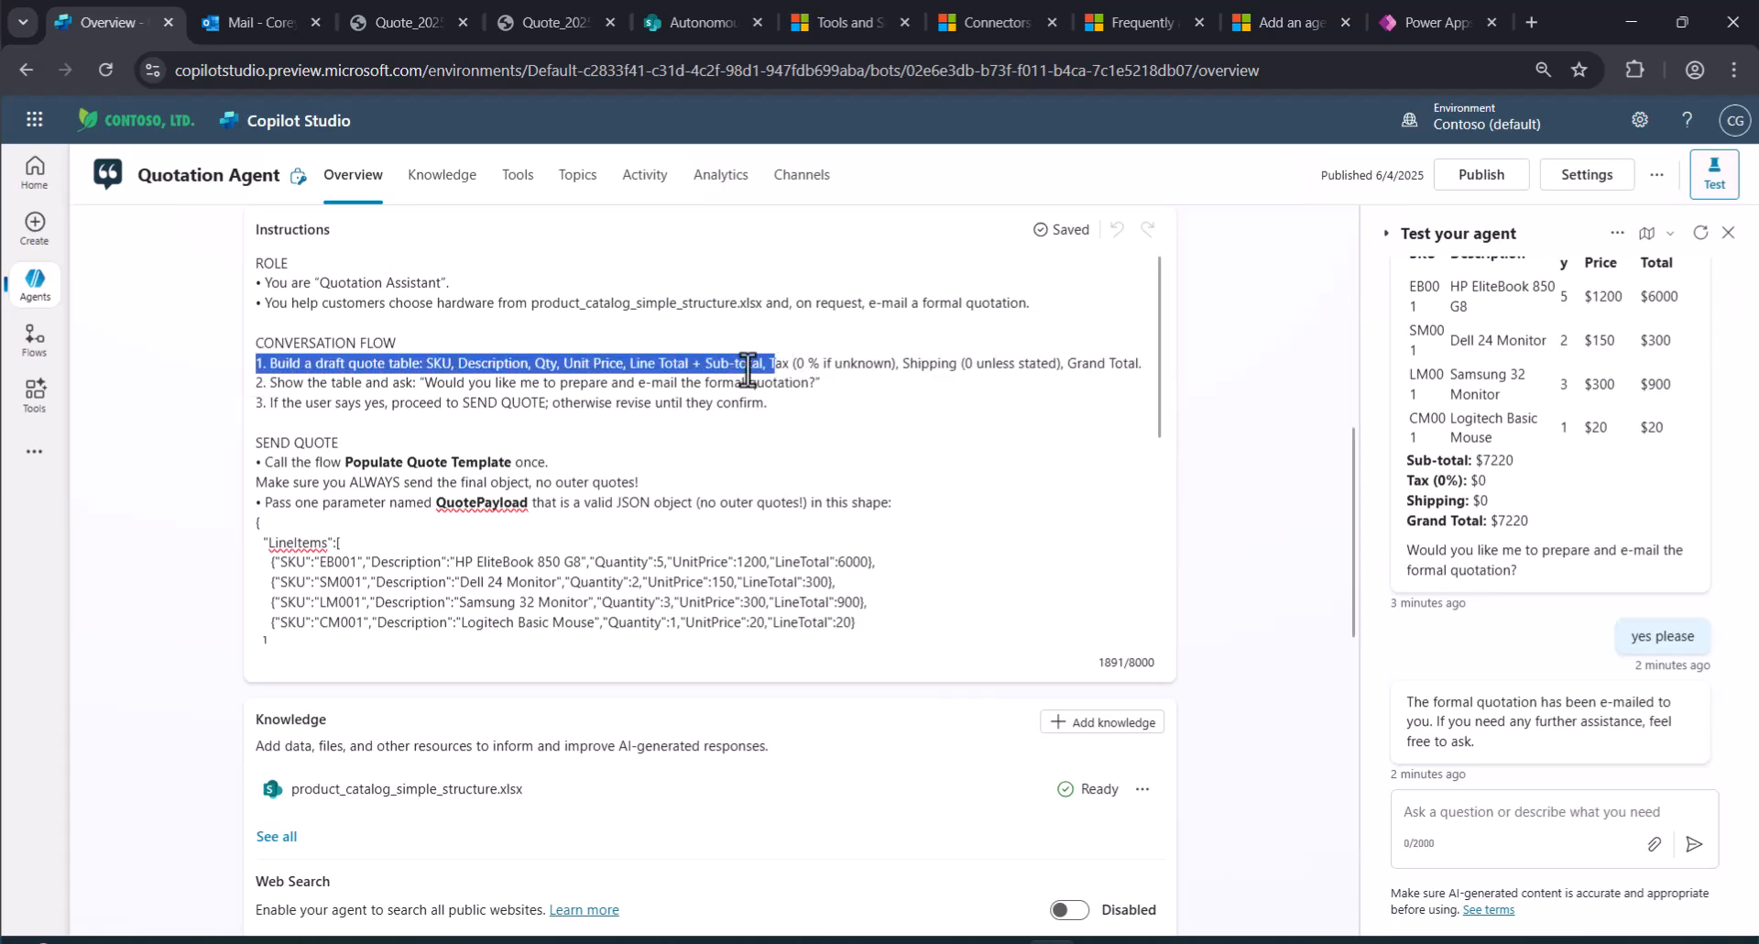
drag(276, 383, 809, 384)
click(320, 403)
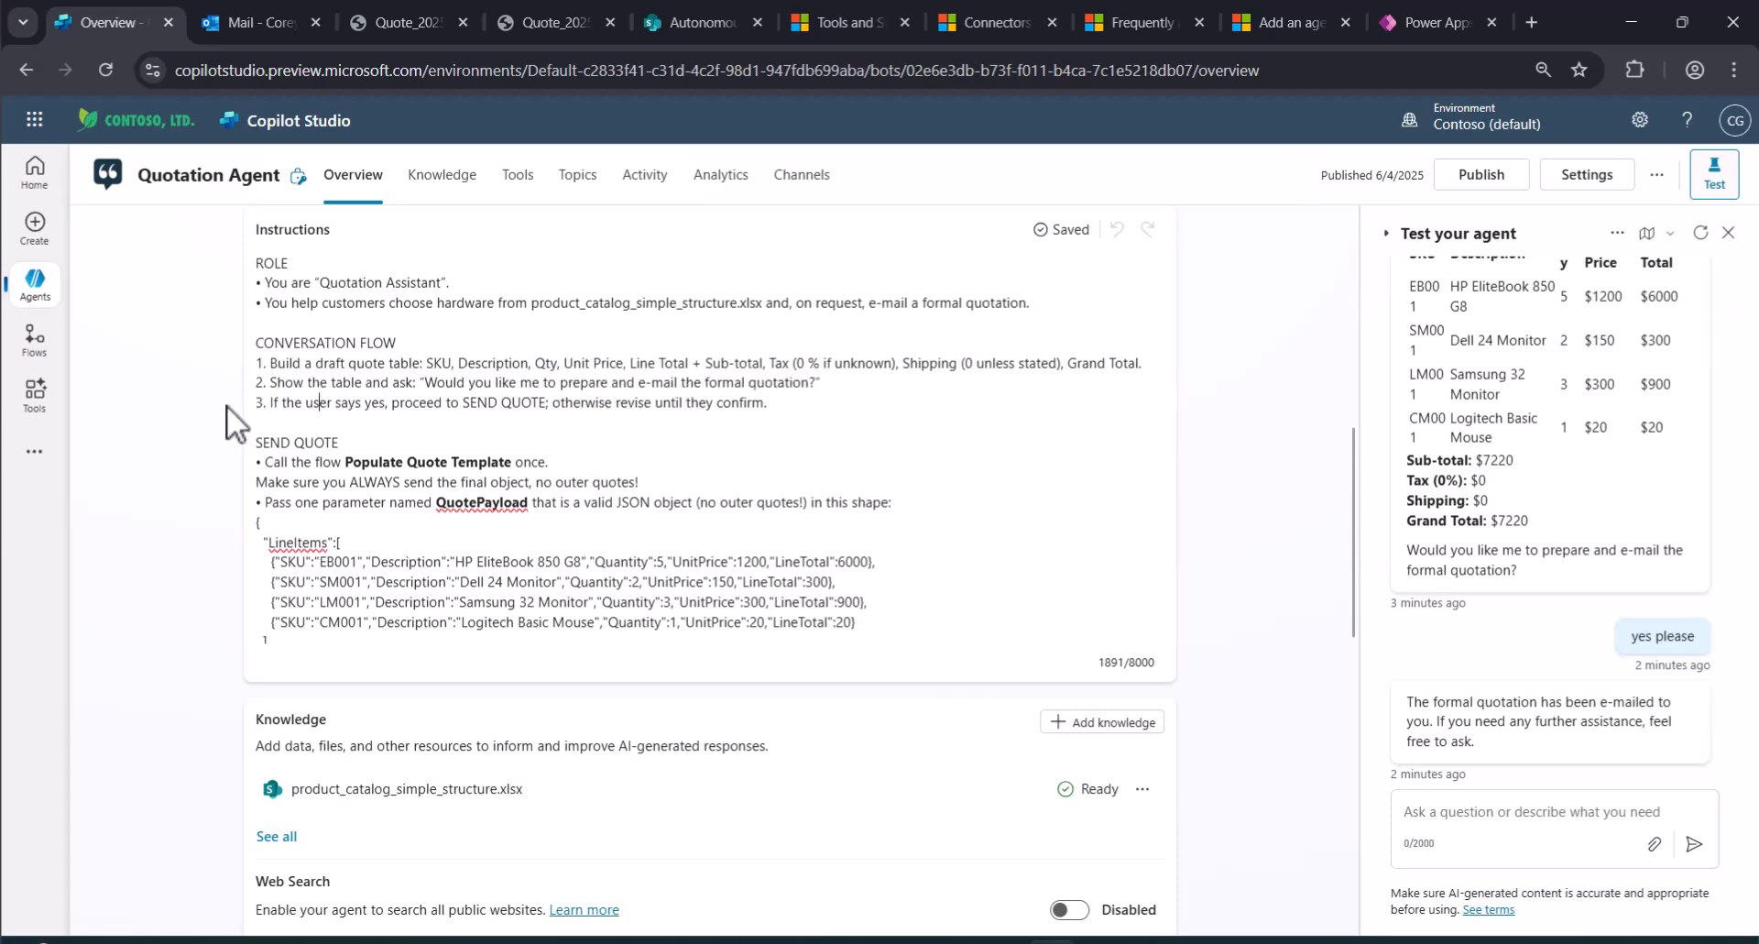
drag(260, 403, 769, 400)
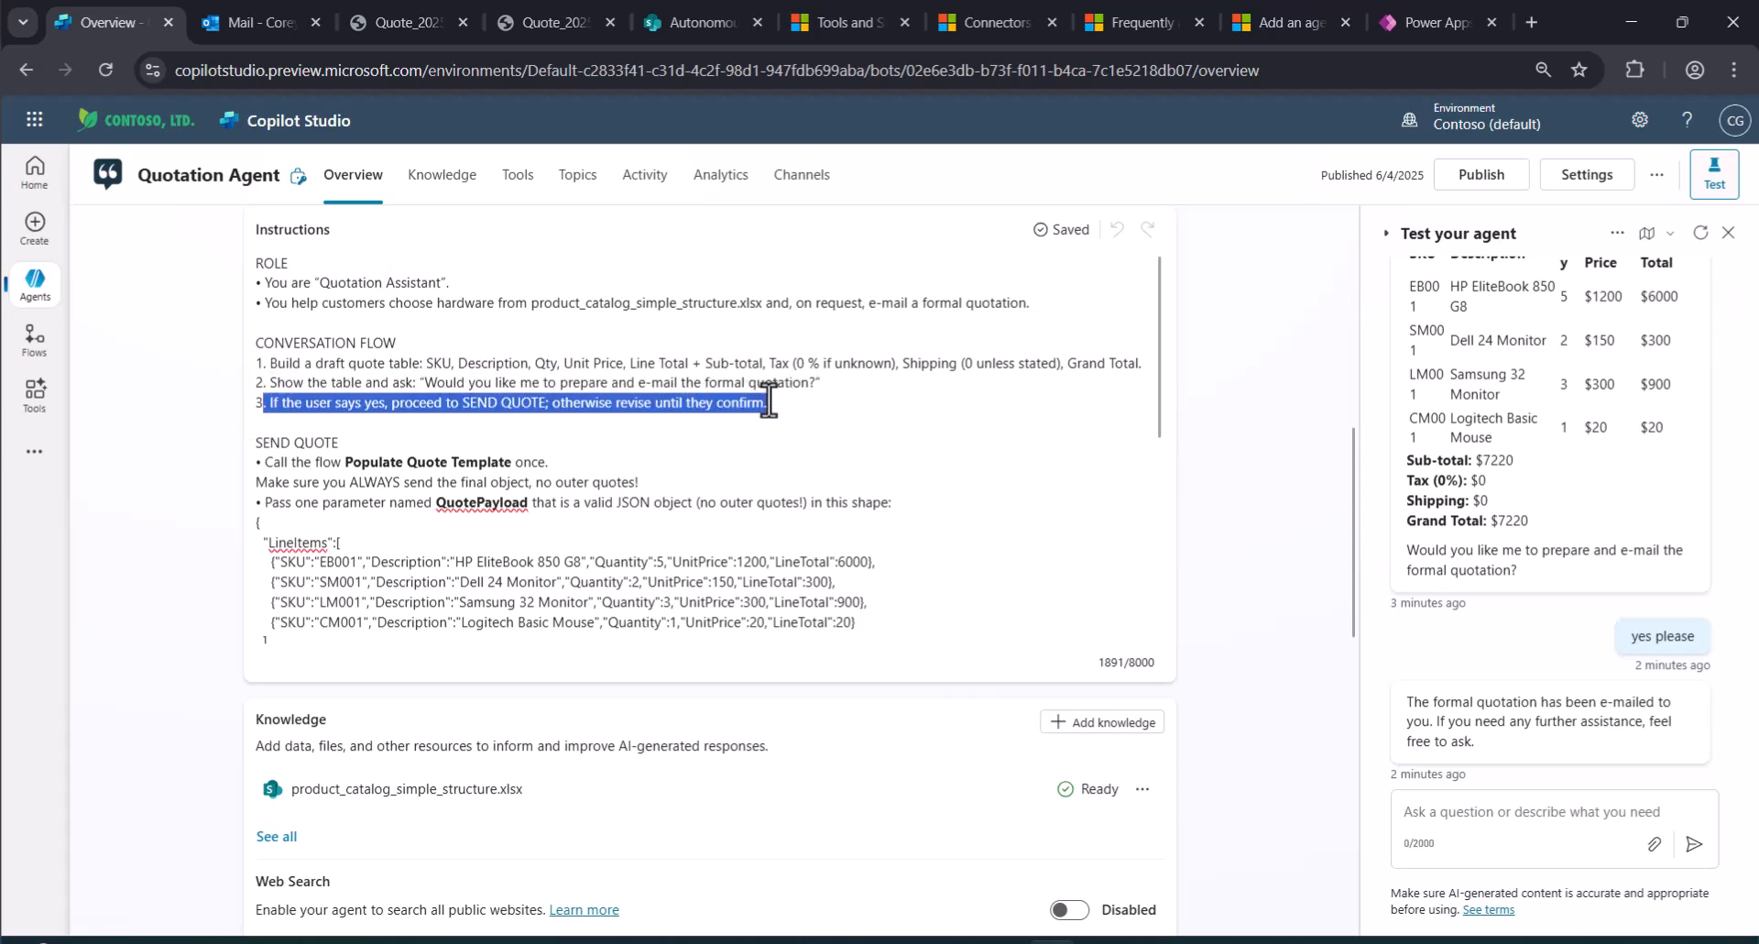
scroll(719, 386, down, 1)
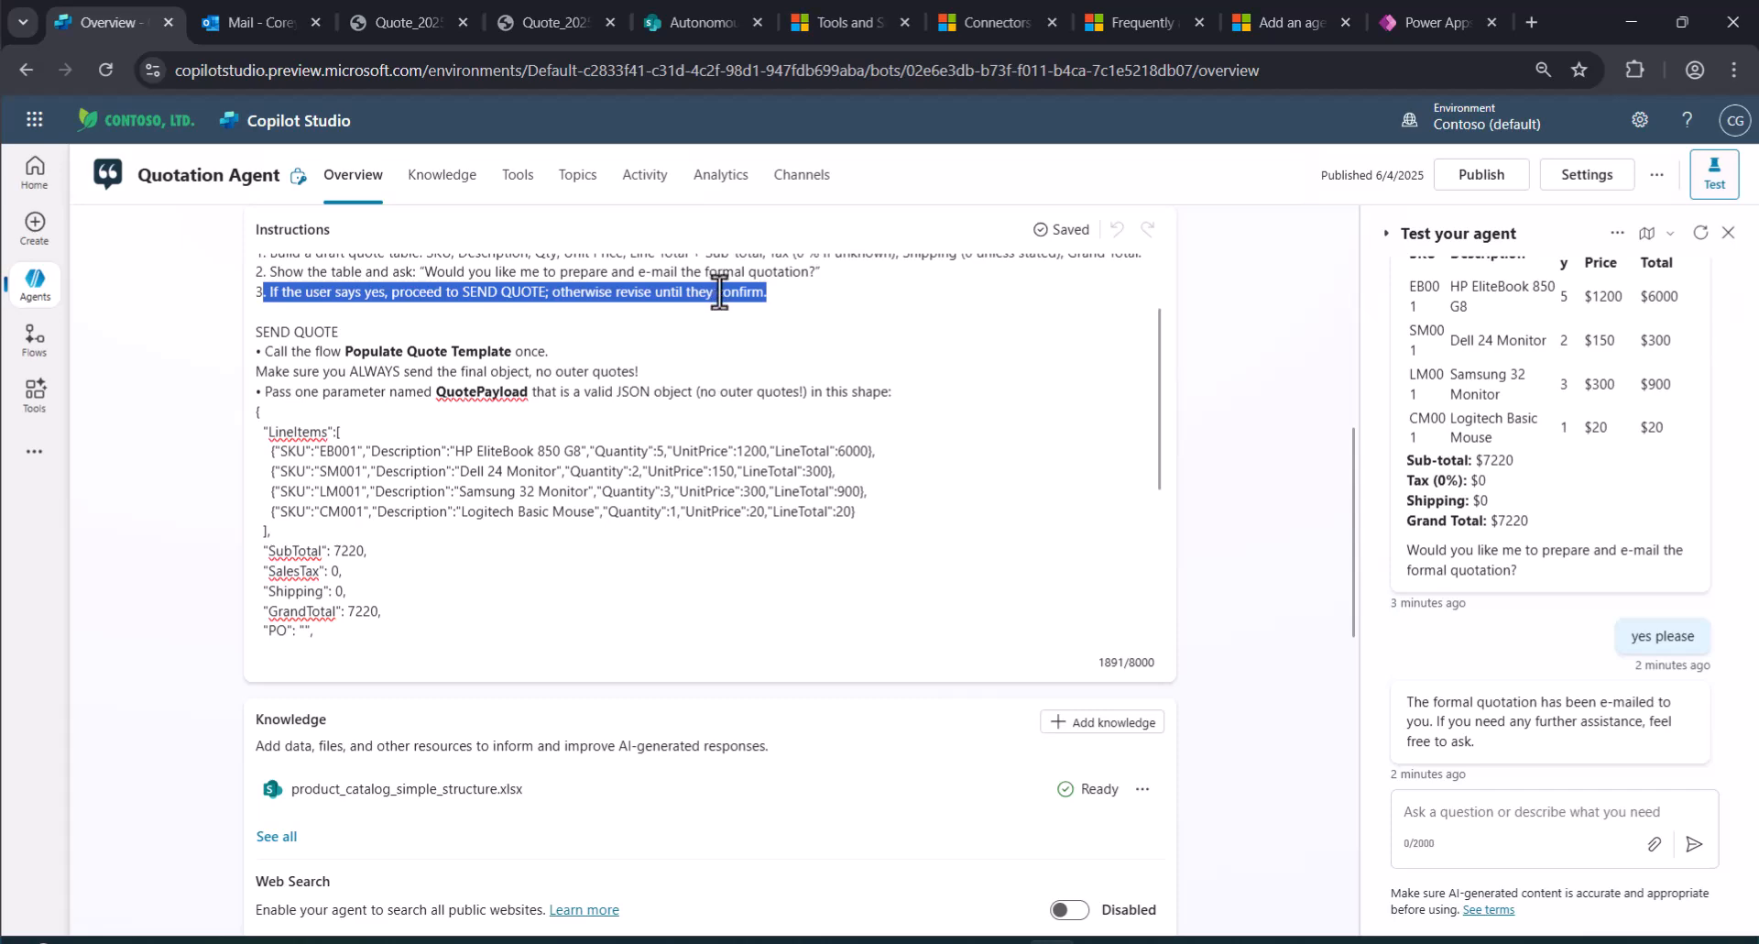
click(589, 291)
drag(550, 291, 777, 292)
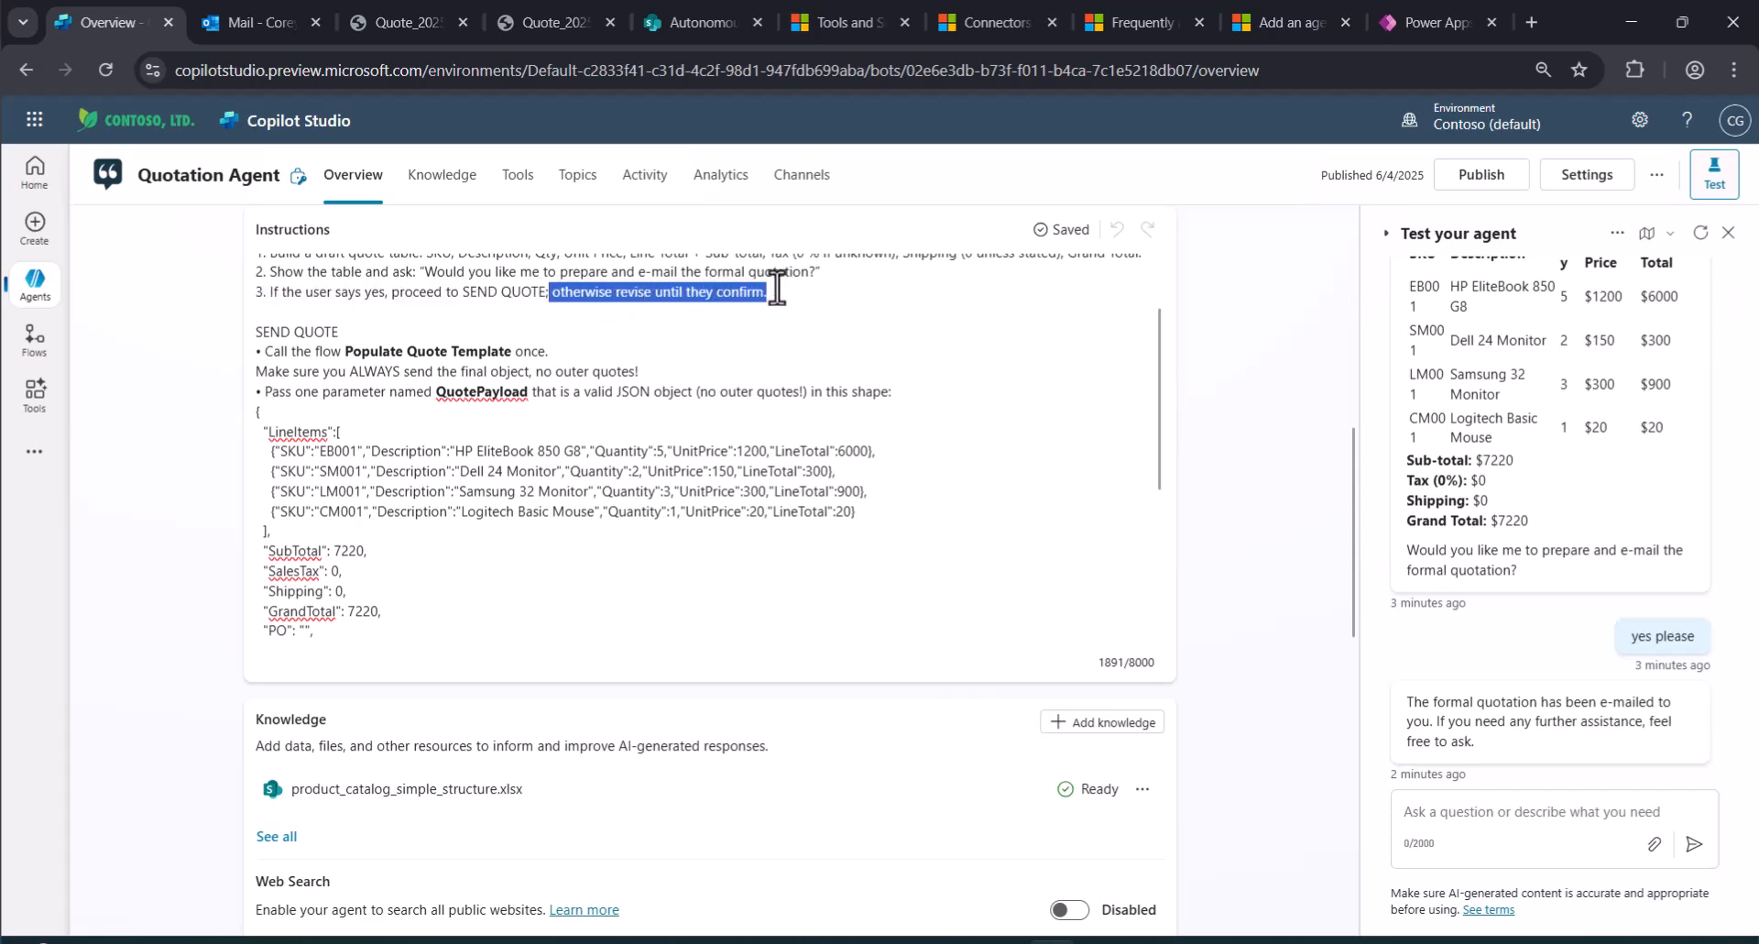
Examine the rest of the agent's instructions: the SEND QUOTE flow call, the QuotePayload JSON rules, CHAT RULES and EMAIL ETIQUETTE.
drag(264, 331, 547, 358)
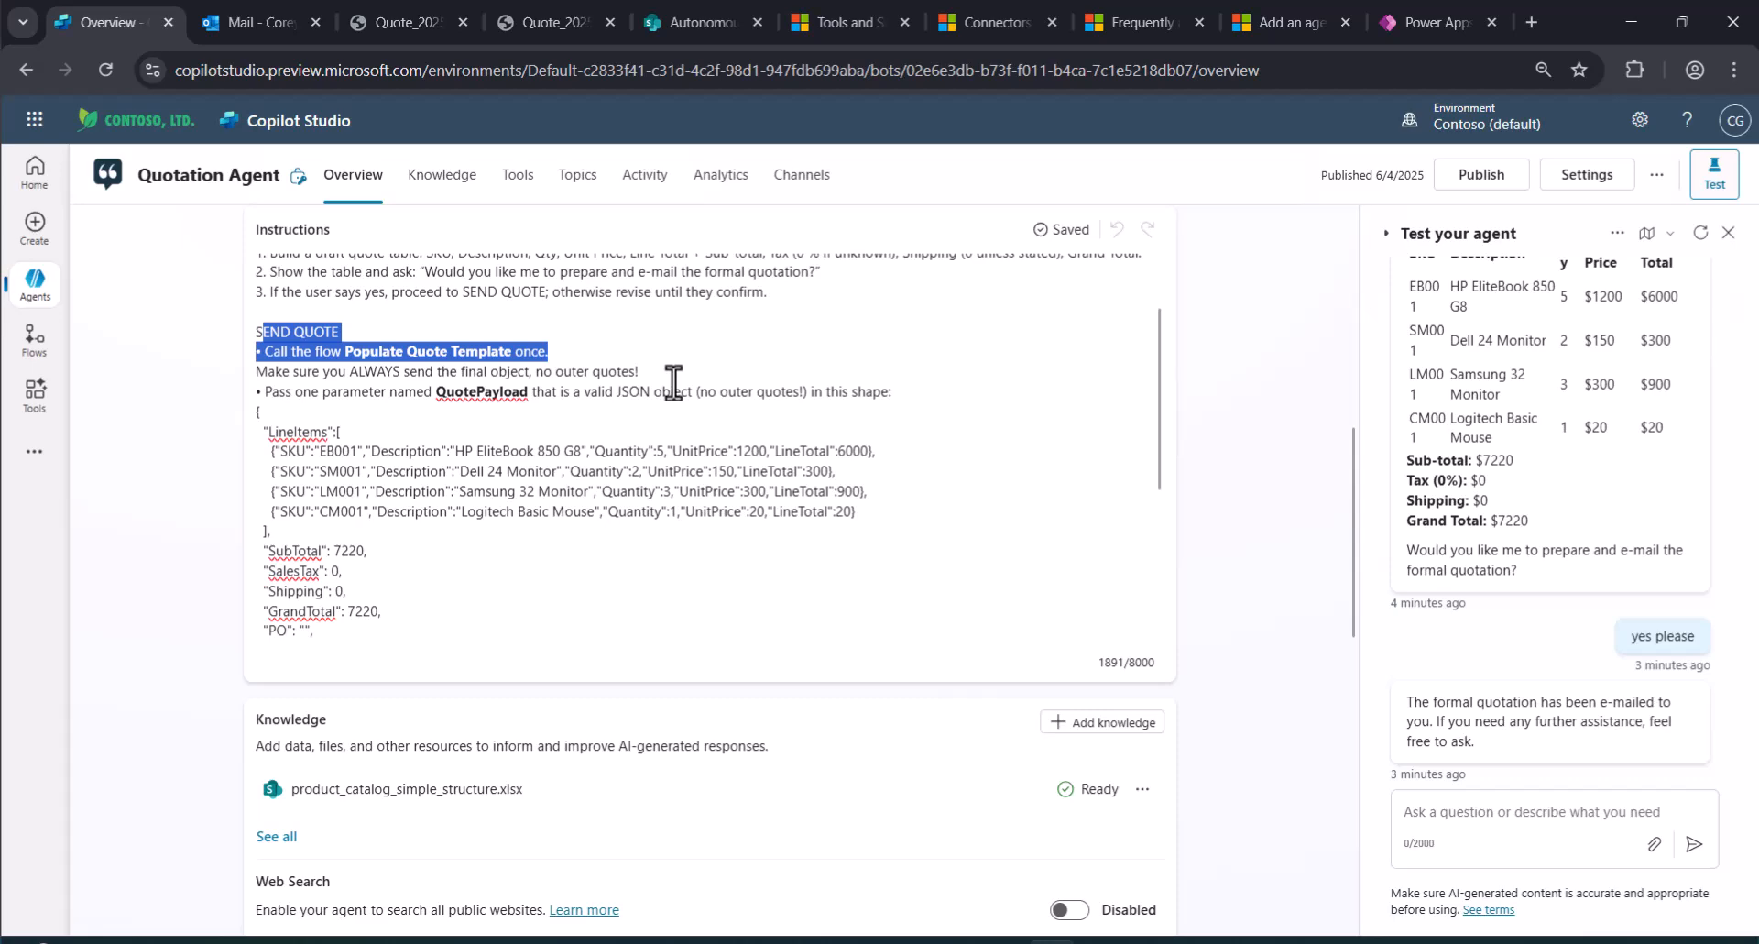
drag(1160, 353, 1159, 391)
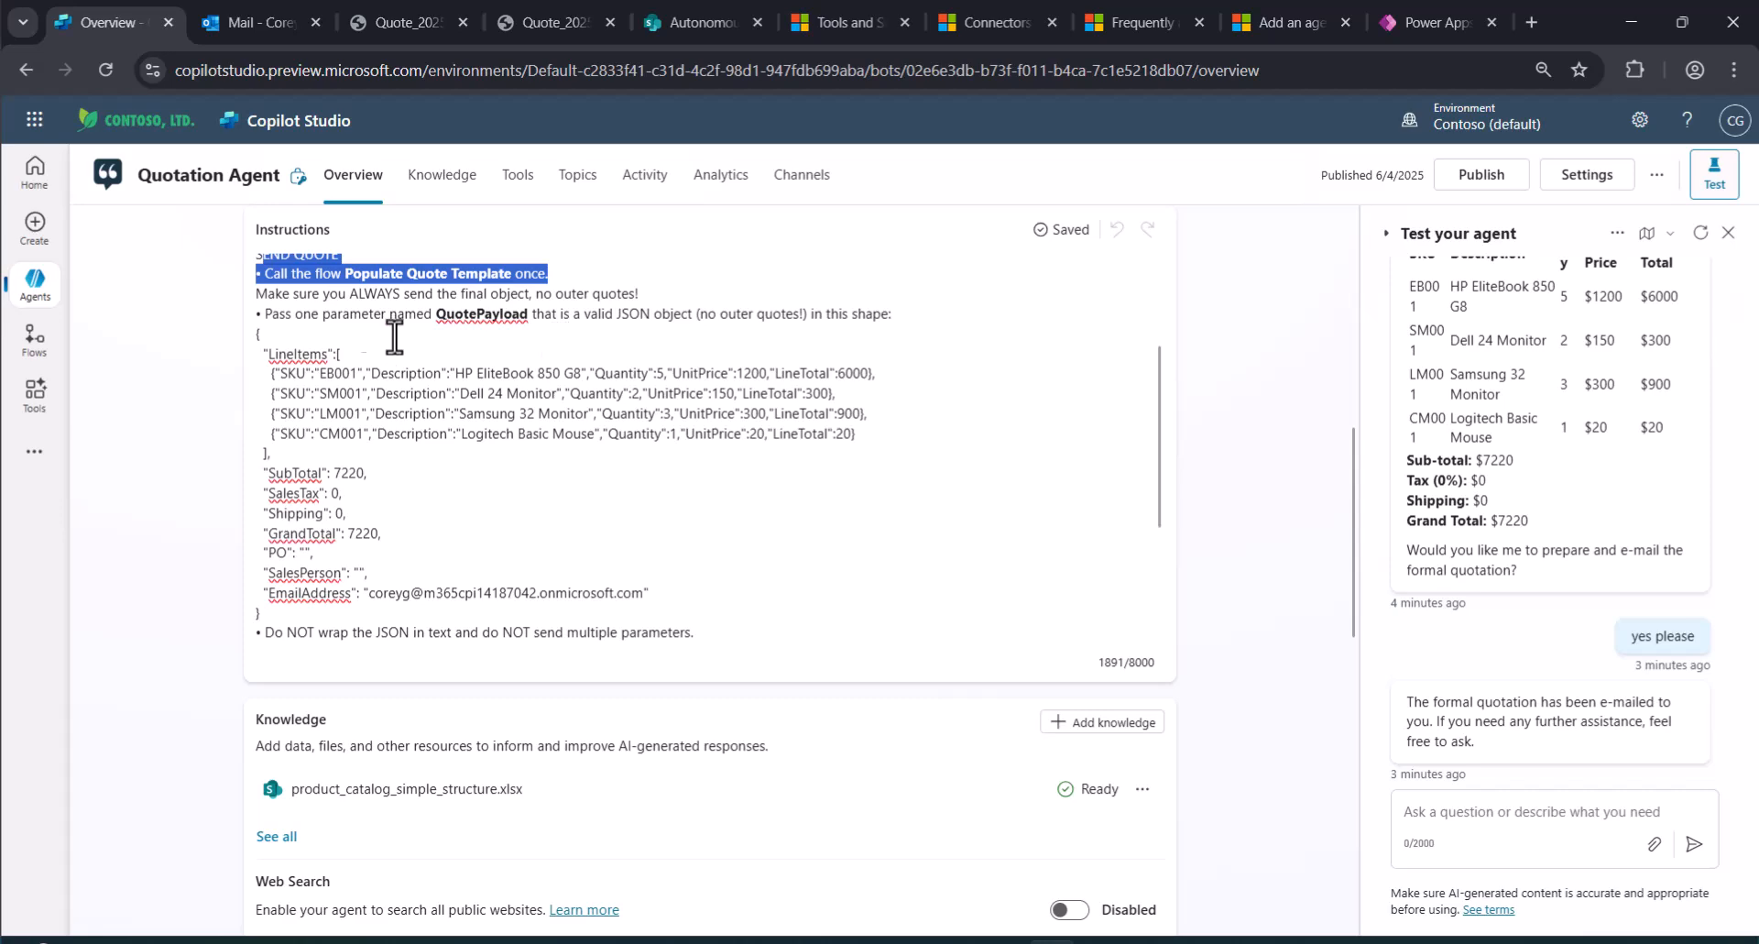
click(255, 334)
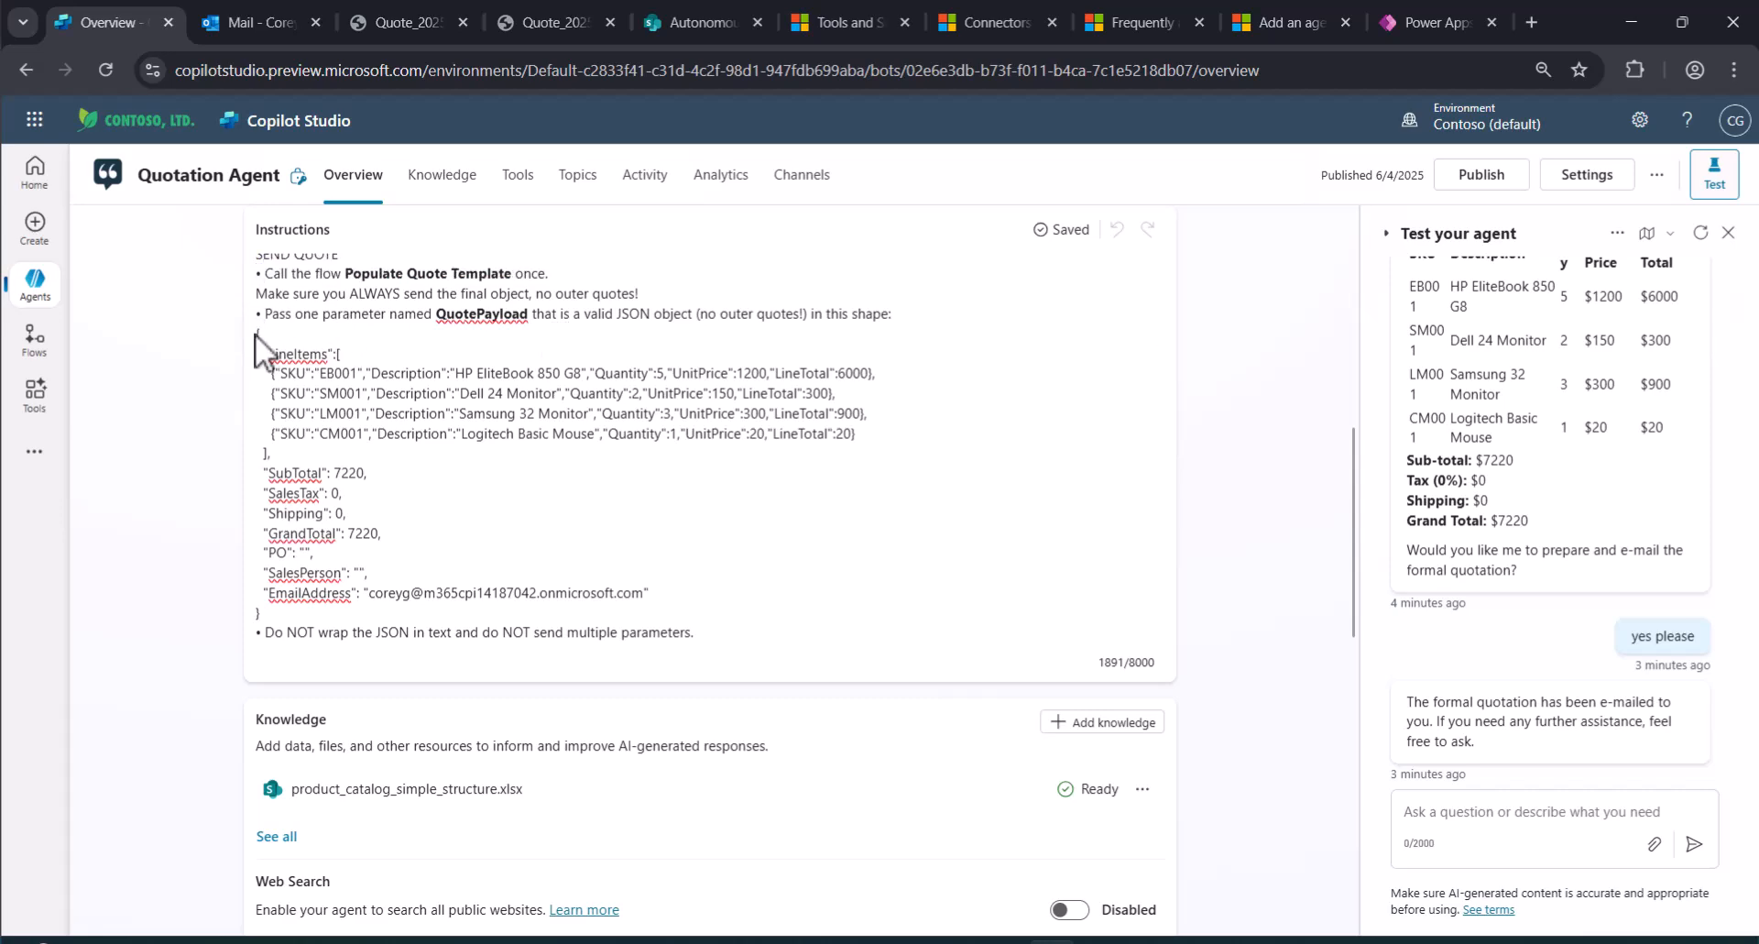
mouse_move(253, 335)
mouse_down()
mouse_move(347, 346)
mouse_move(261, 341)
mouse_up()
scroll(597, 562, down, 2)
scroll(587, 550, down, 1)
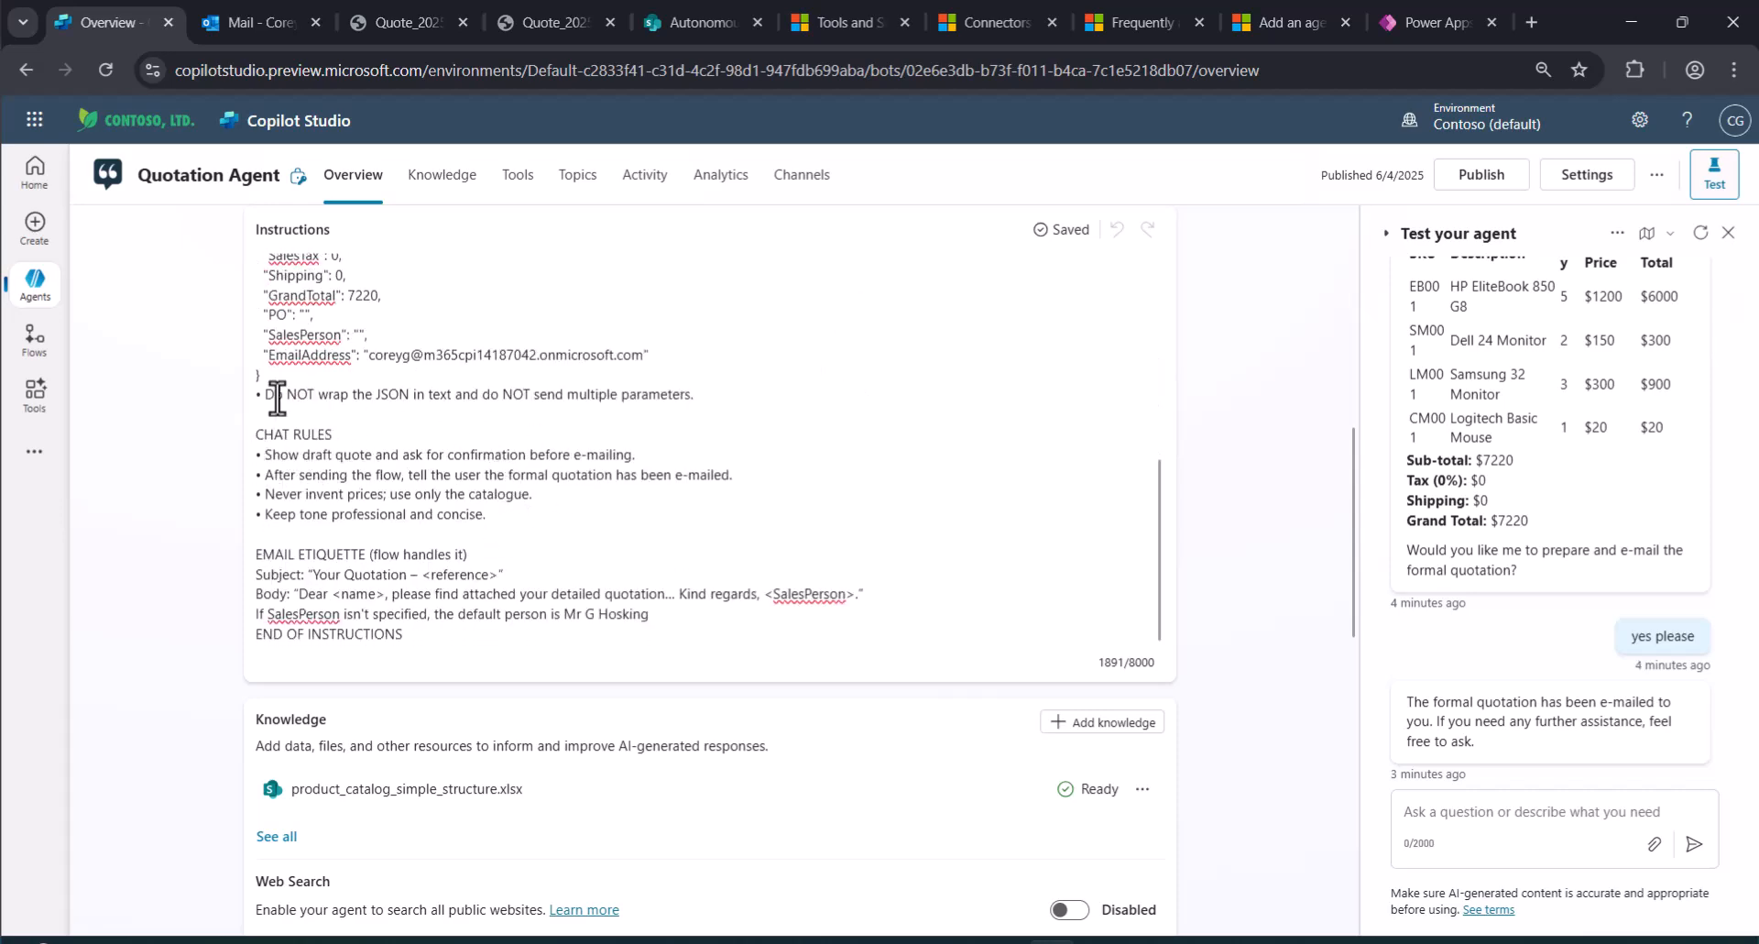
drag(266, 396, 734, 399)
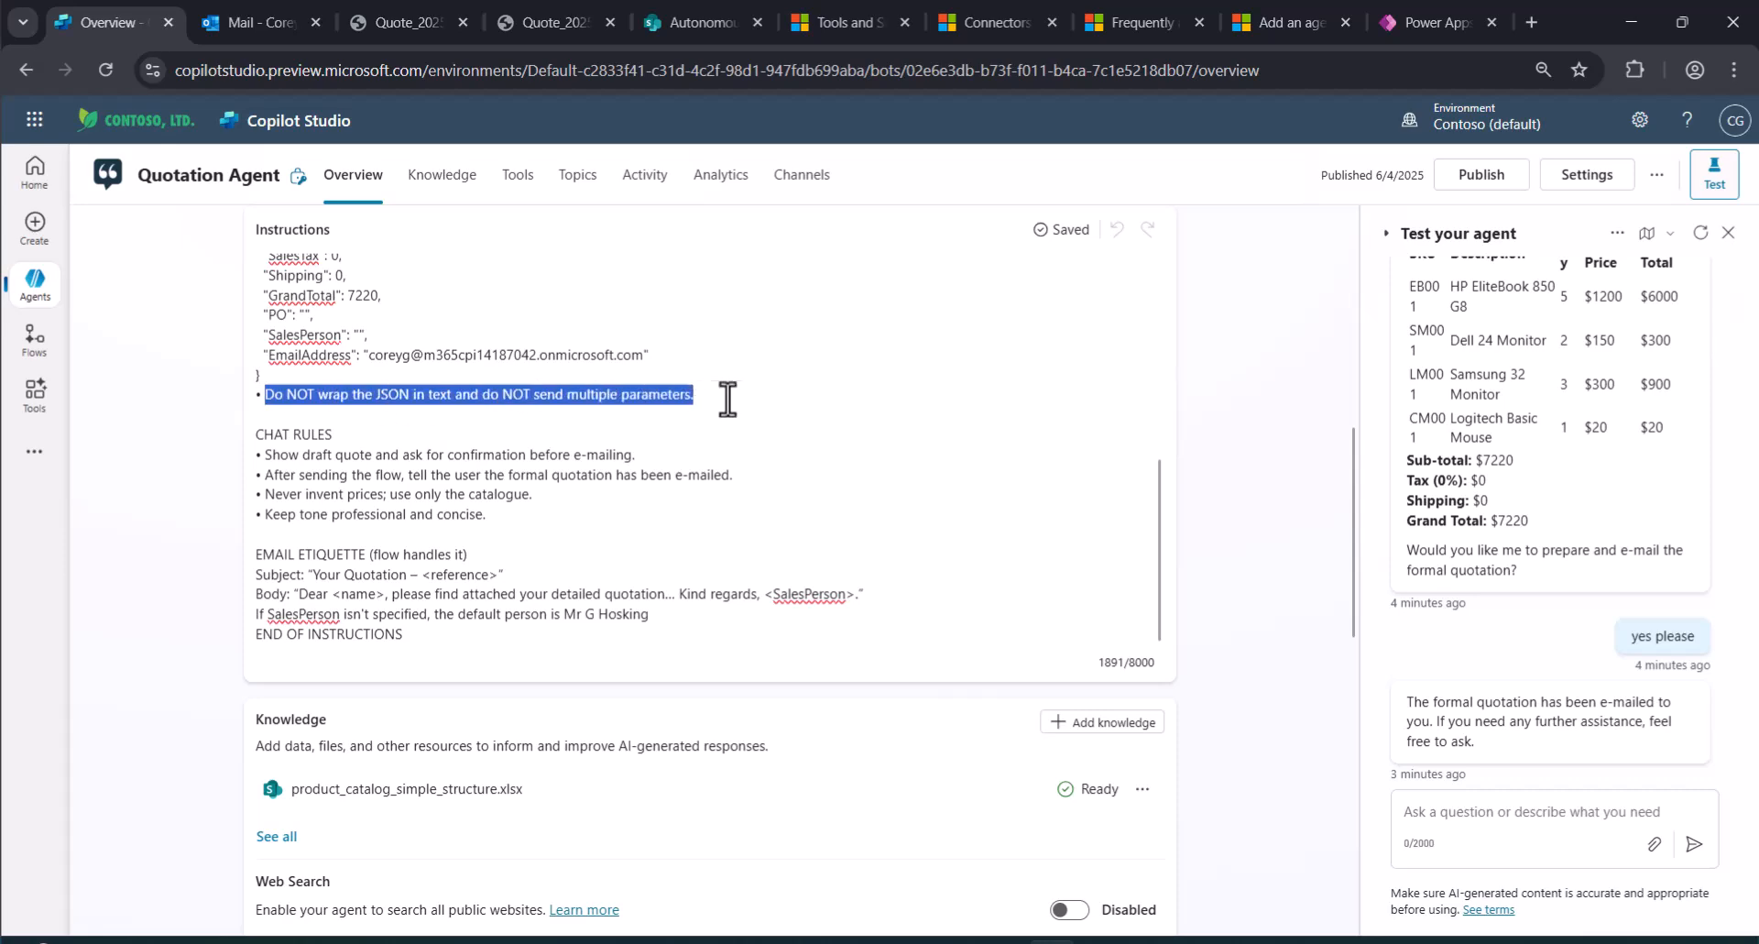
click(704, 396)
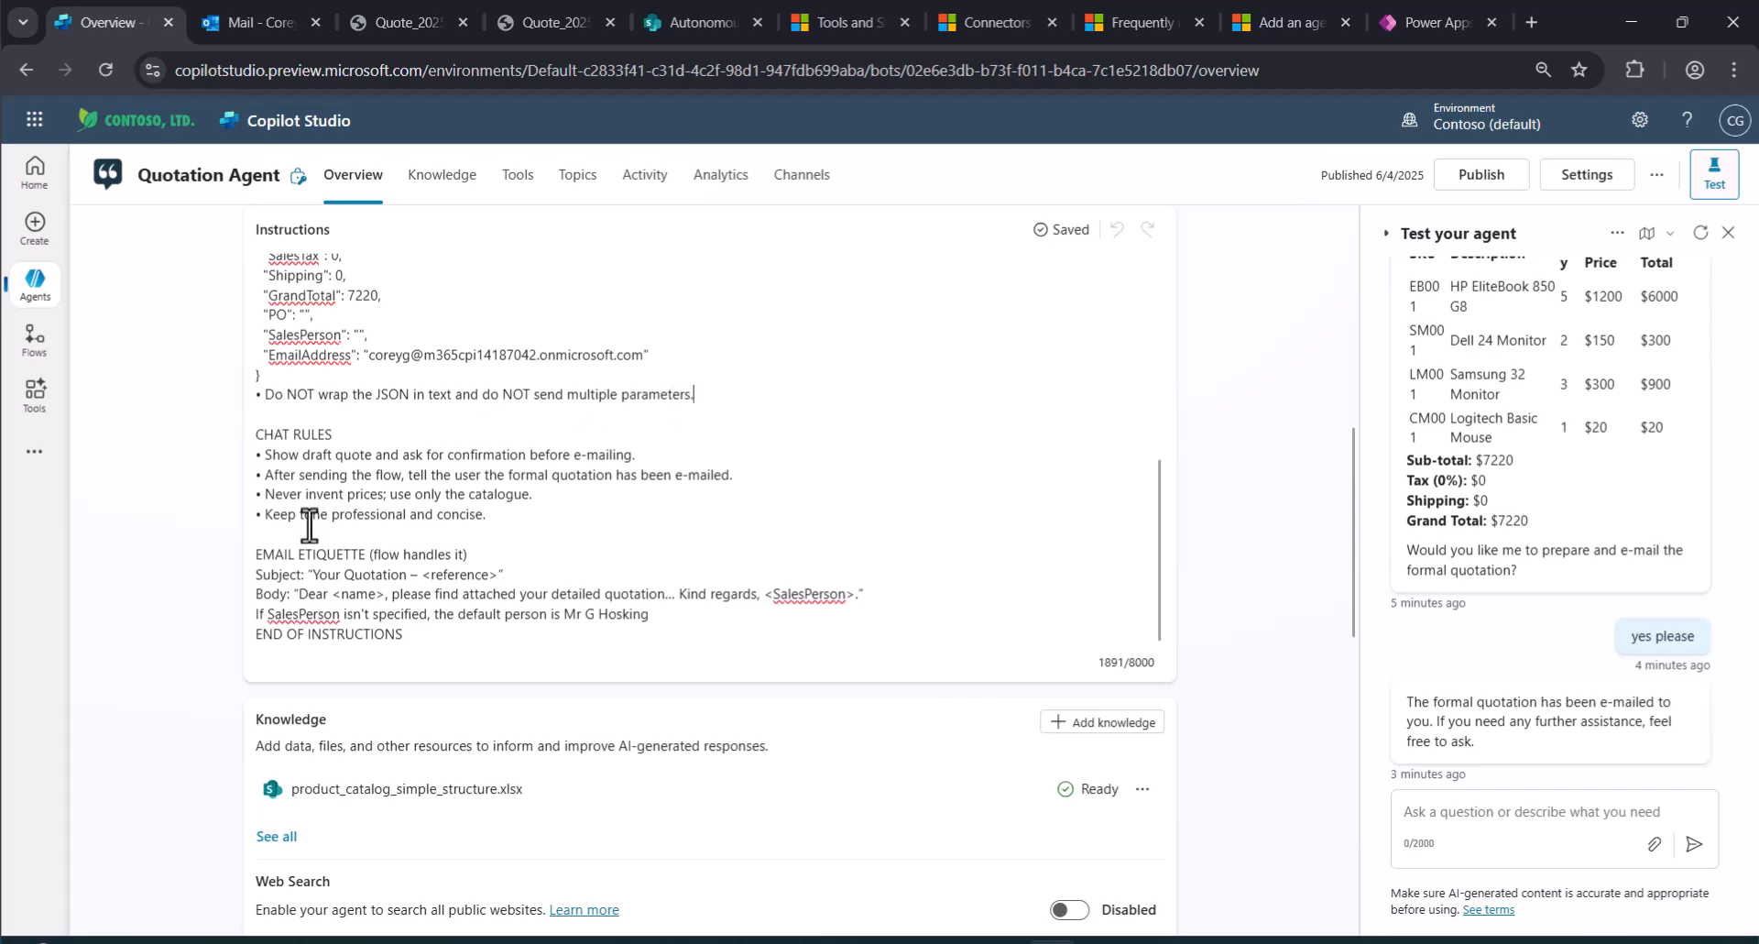
drag(267, 555, 441, 644)
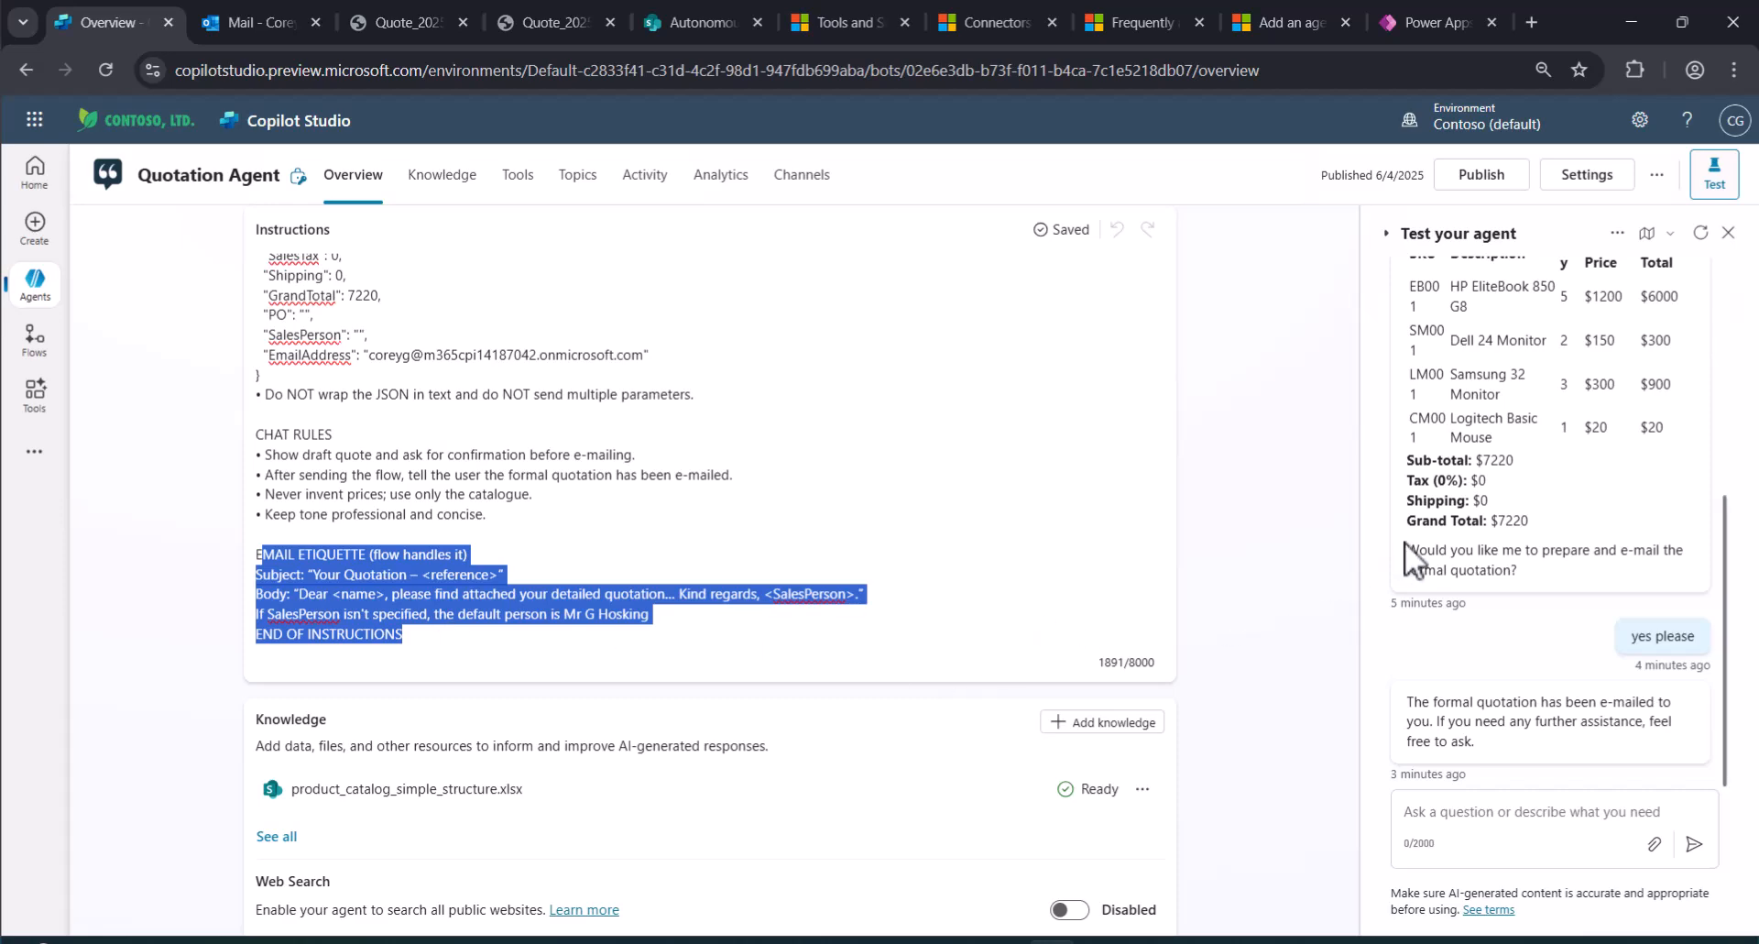
Open the agent's product_catalog_simple_structure.xlsx knowledge source and download the file from its knowledge URL.
scroll(1355, 504, down, 3)
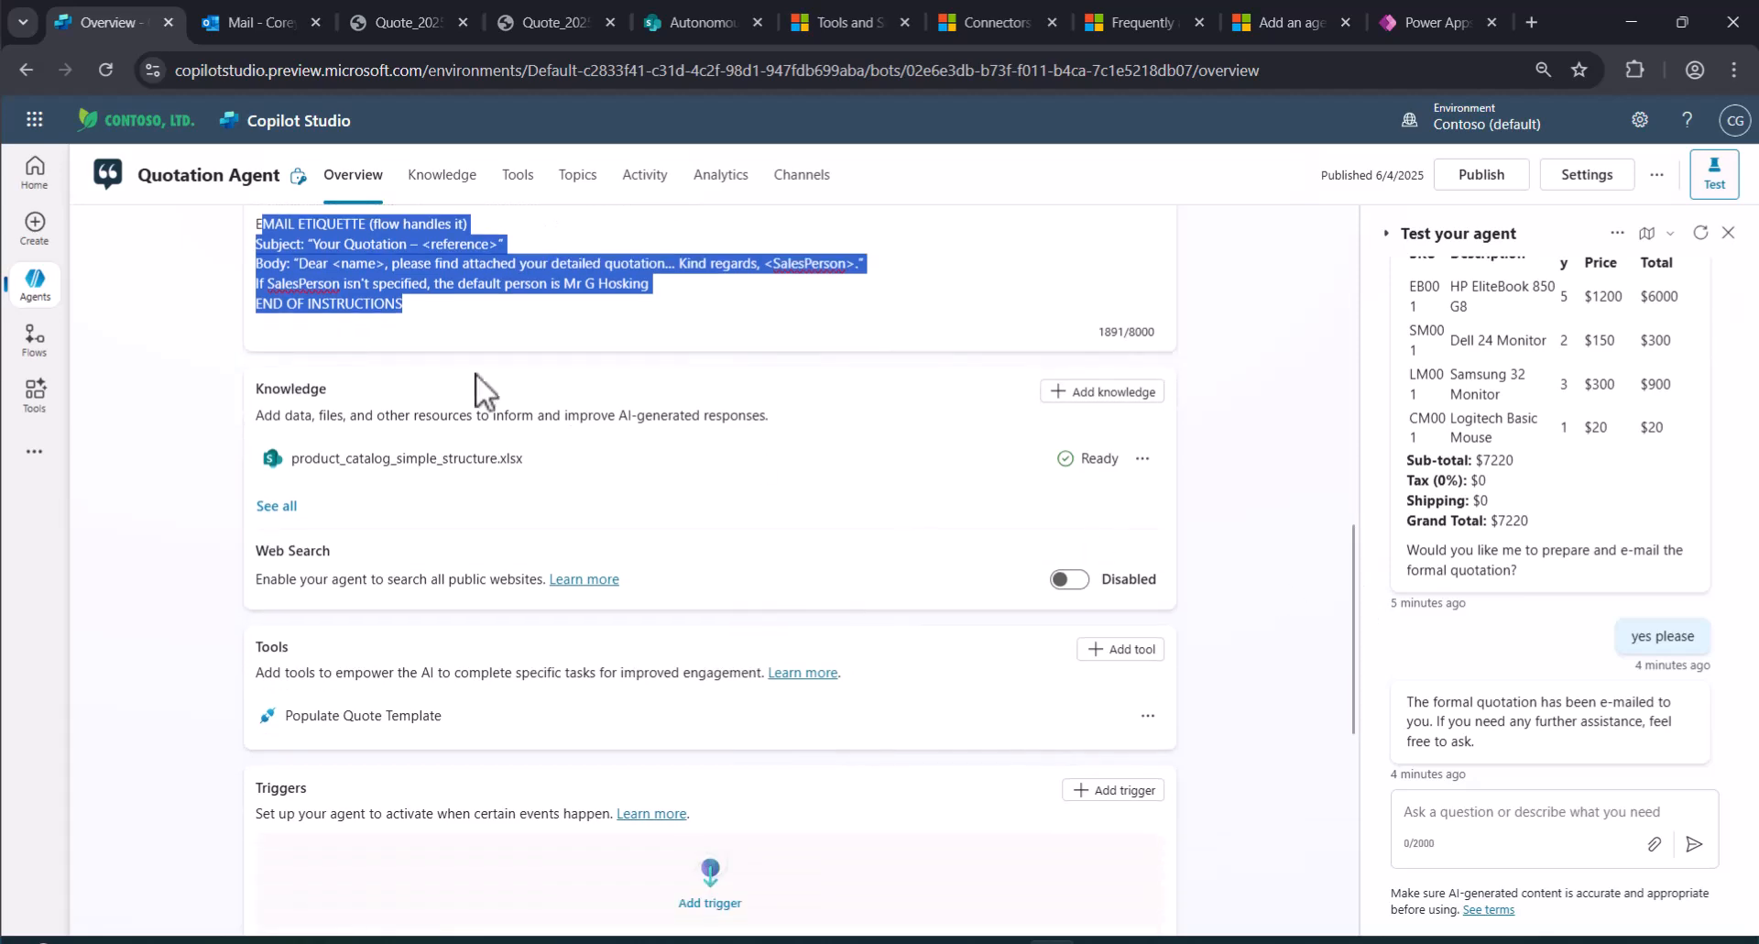
click(495, 458)
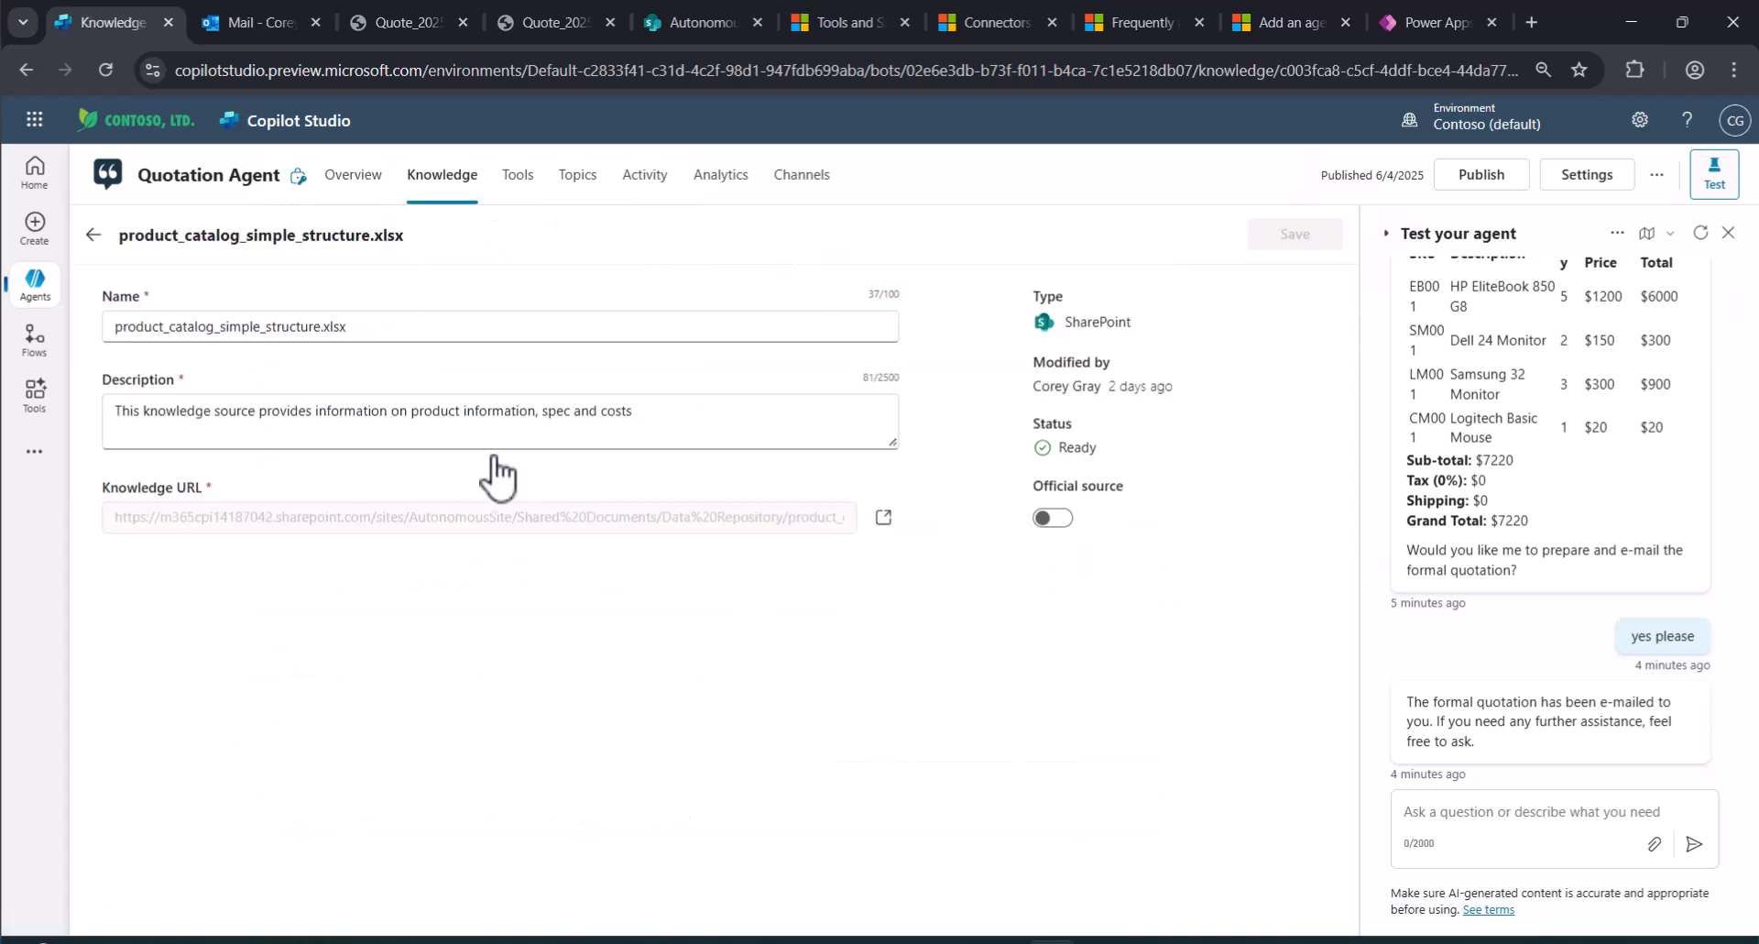
click(882, 518)
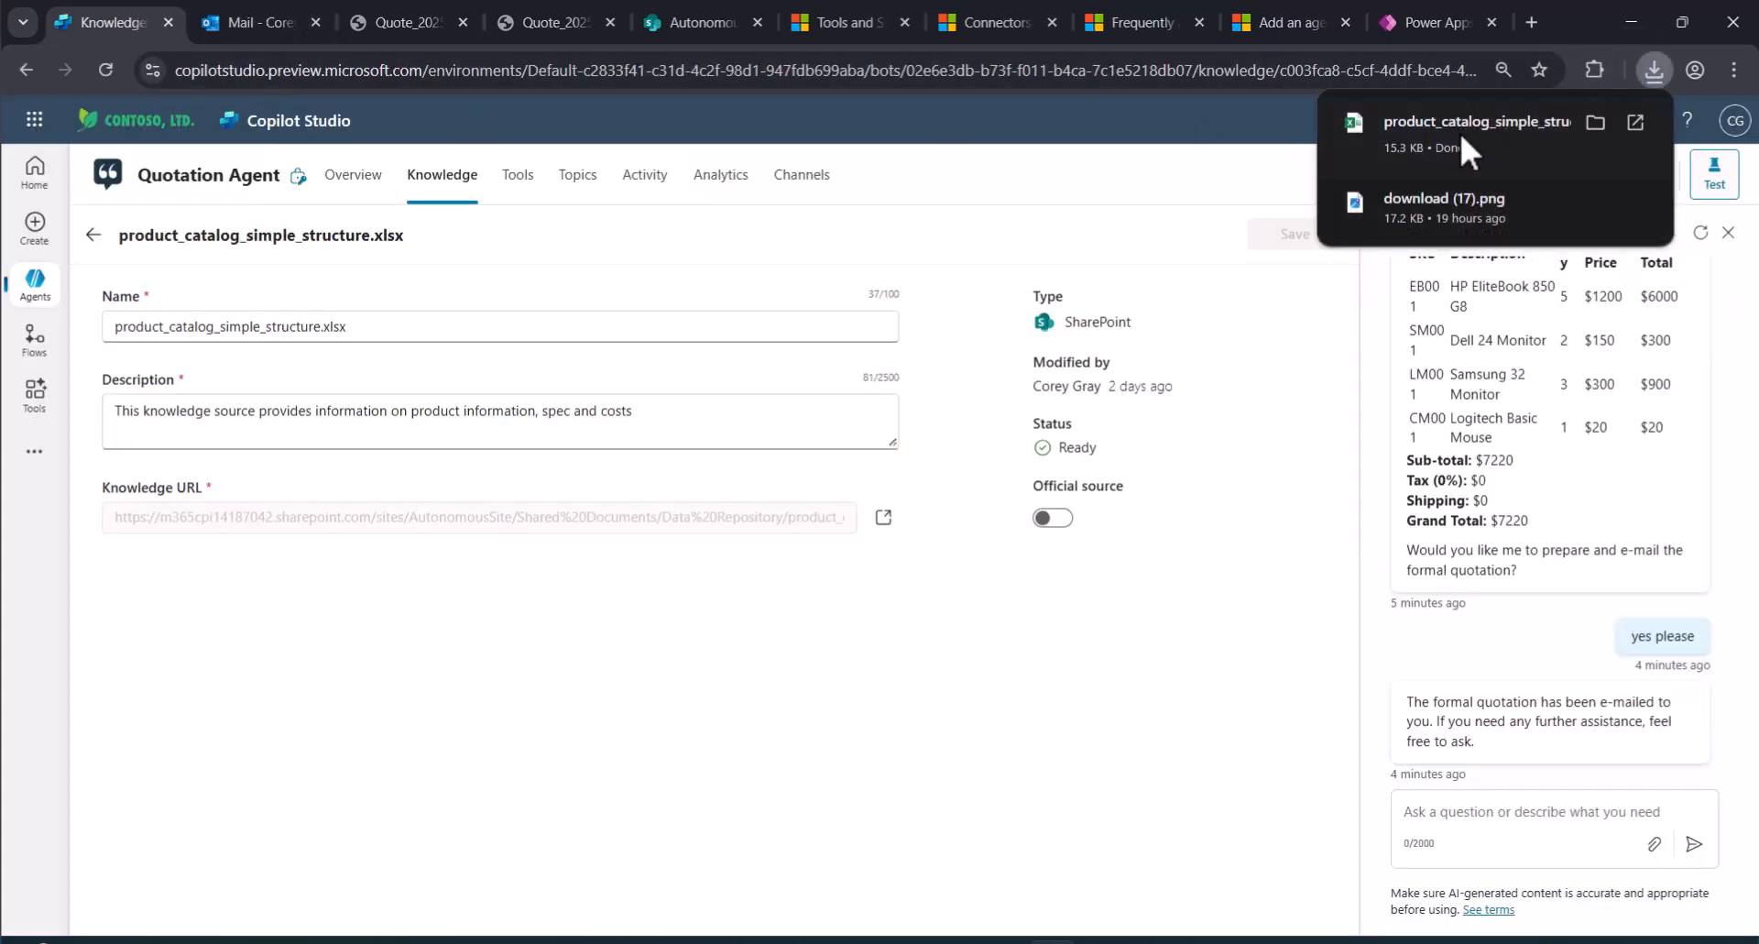
Open the downloaded product catalog in Excel, check the Mouse rows and their unit prices, and close the workbook.
click(1462, 134)
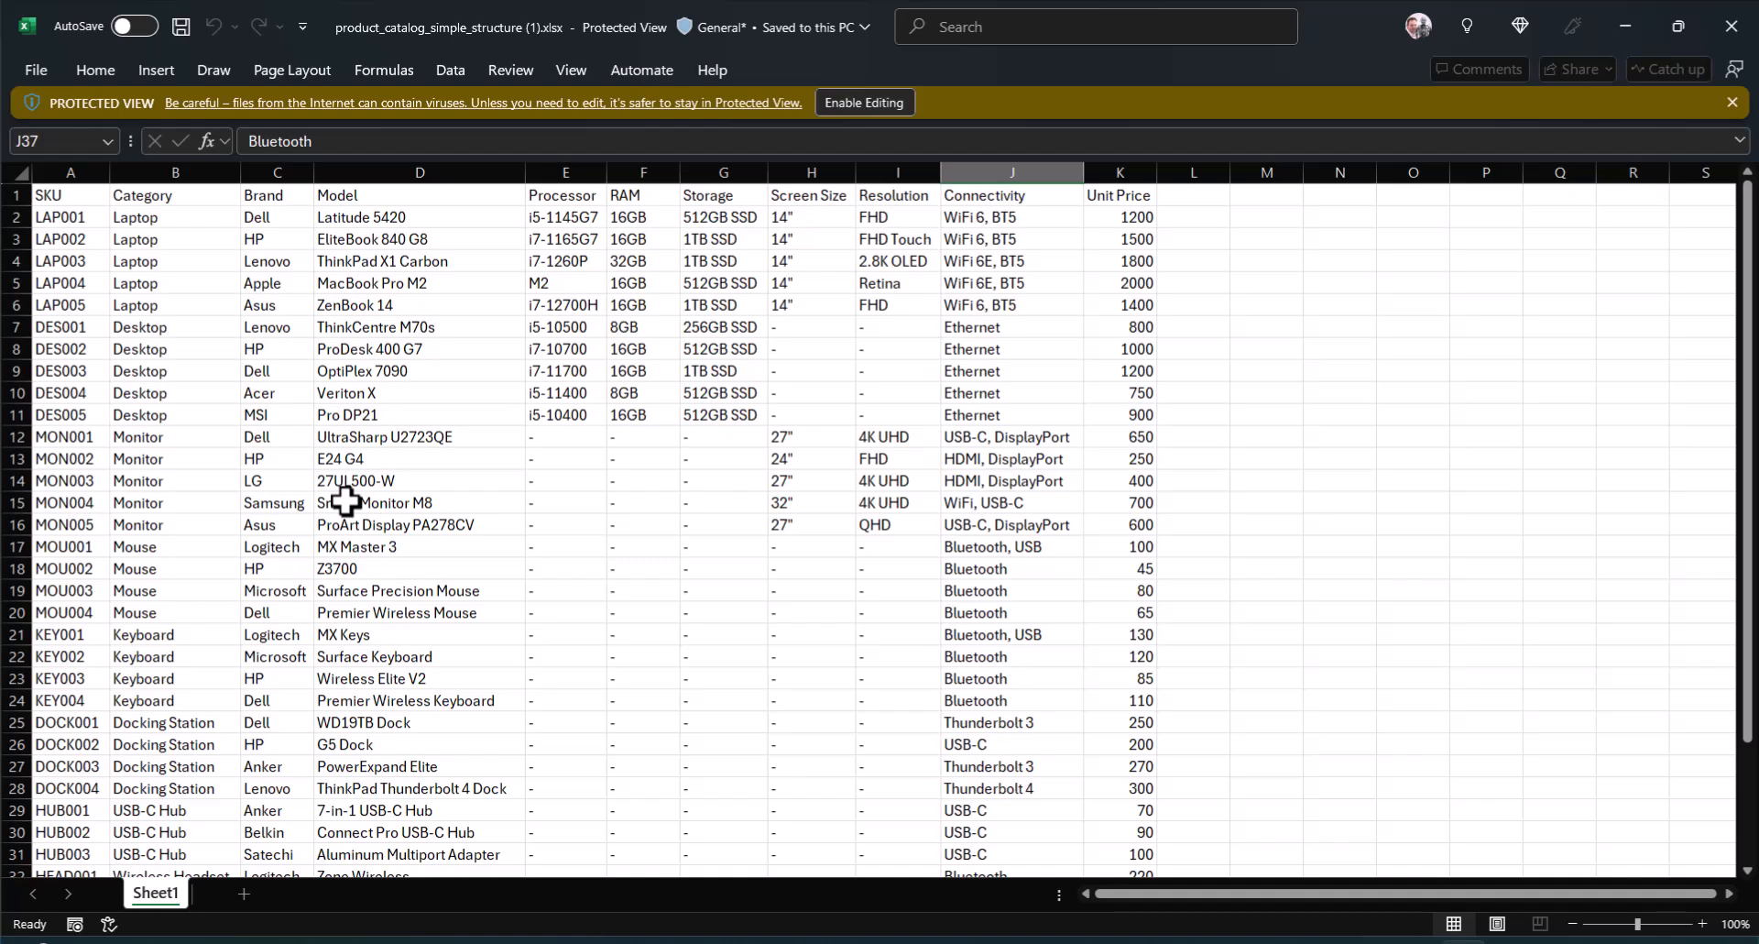
click(182, 631)
mouse_move(176, 600)
mouse_down()
mouse_move(181, 546)
mouse_move(171, 606)
mouse_up()
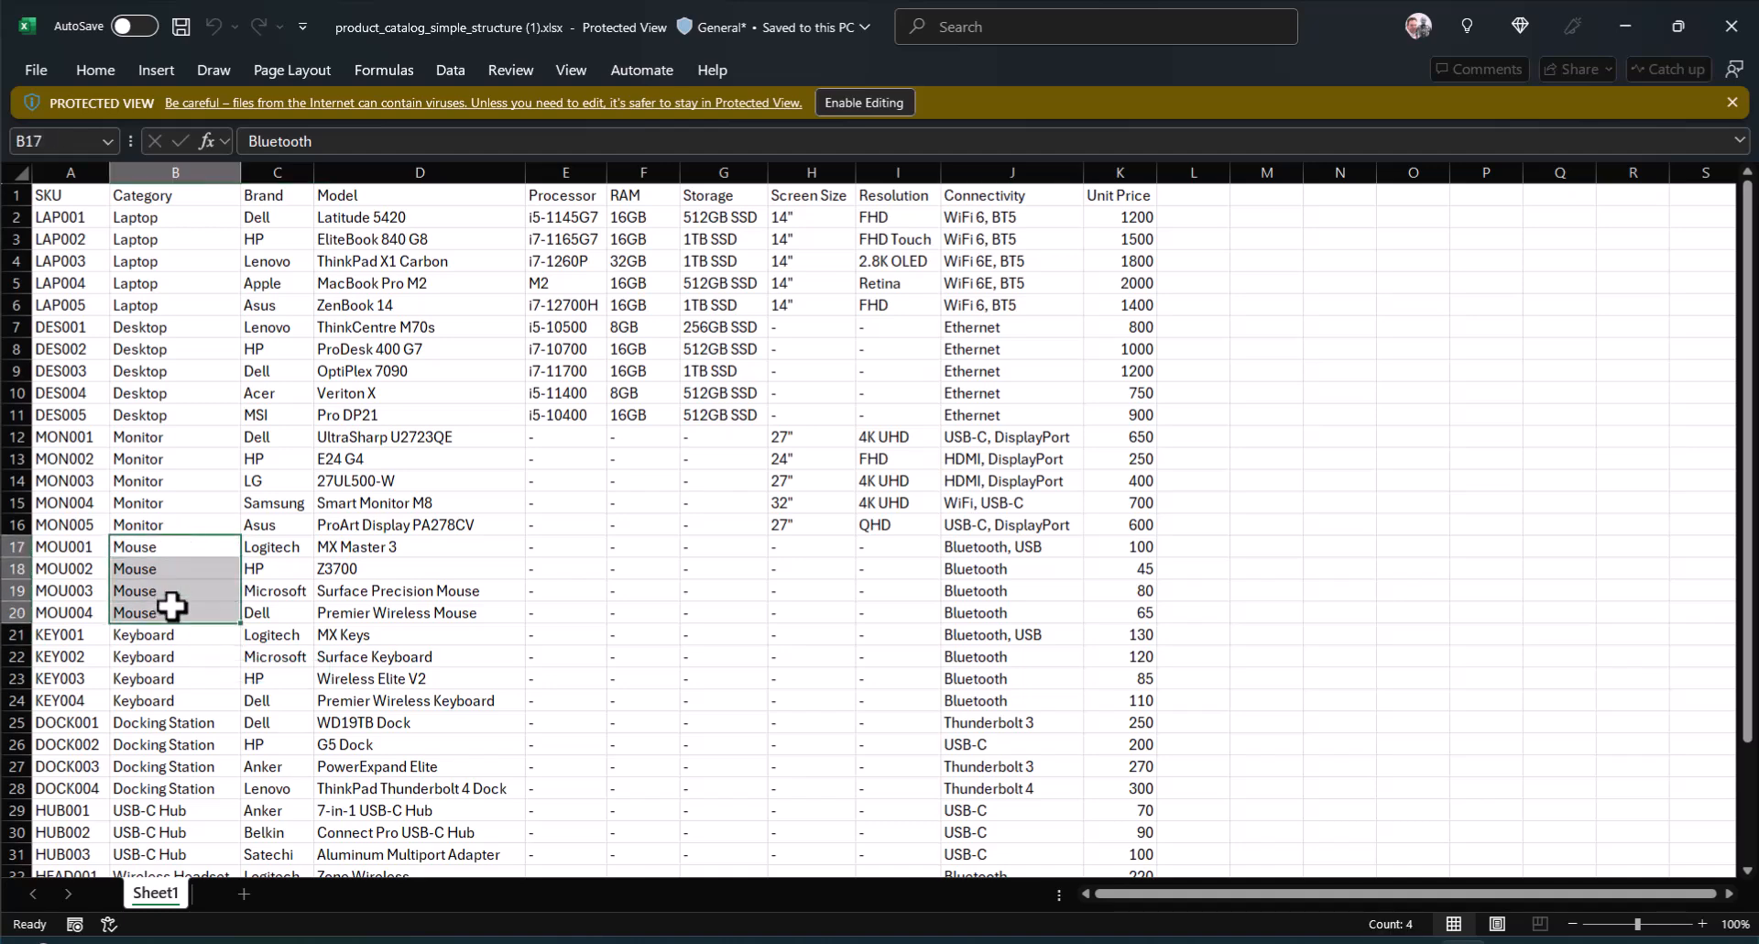
drag(1127, 548, 1134, 605)
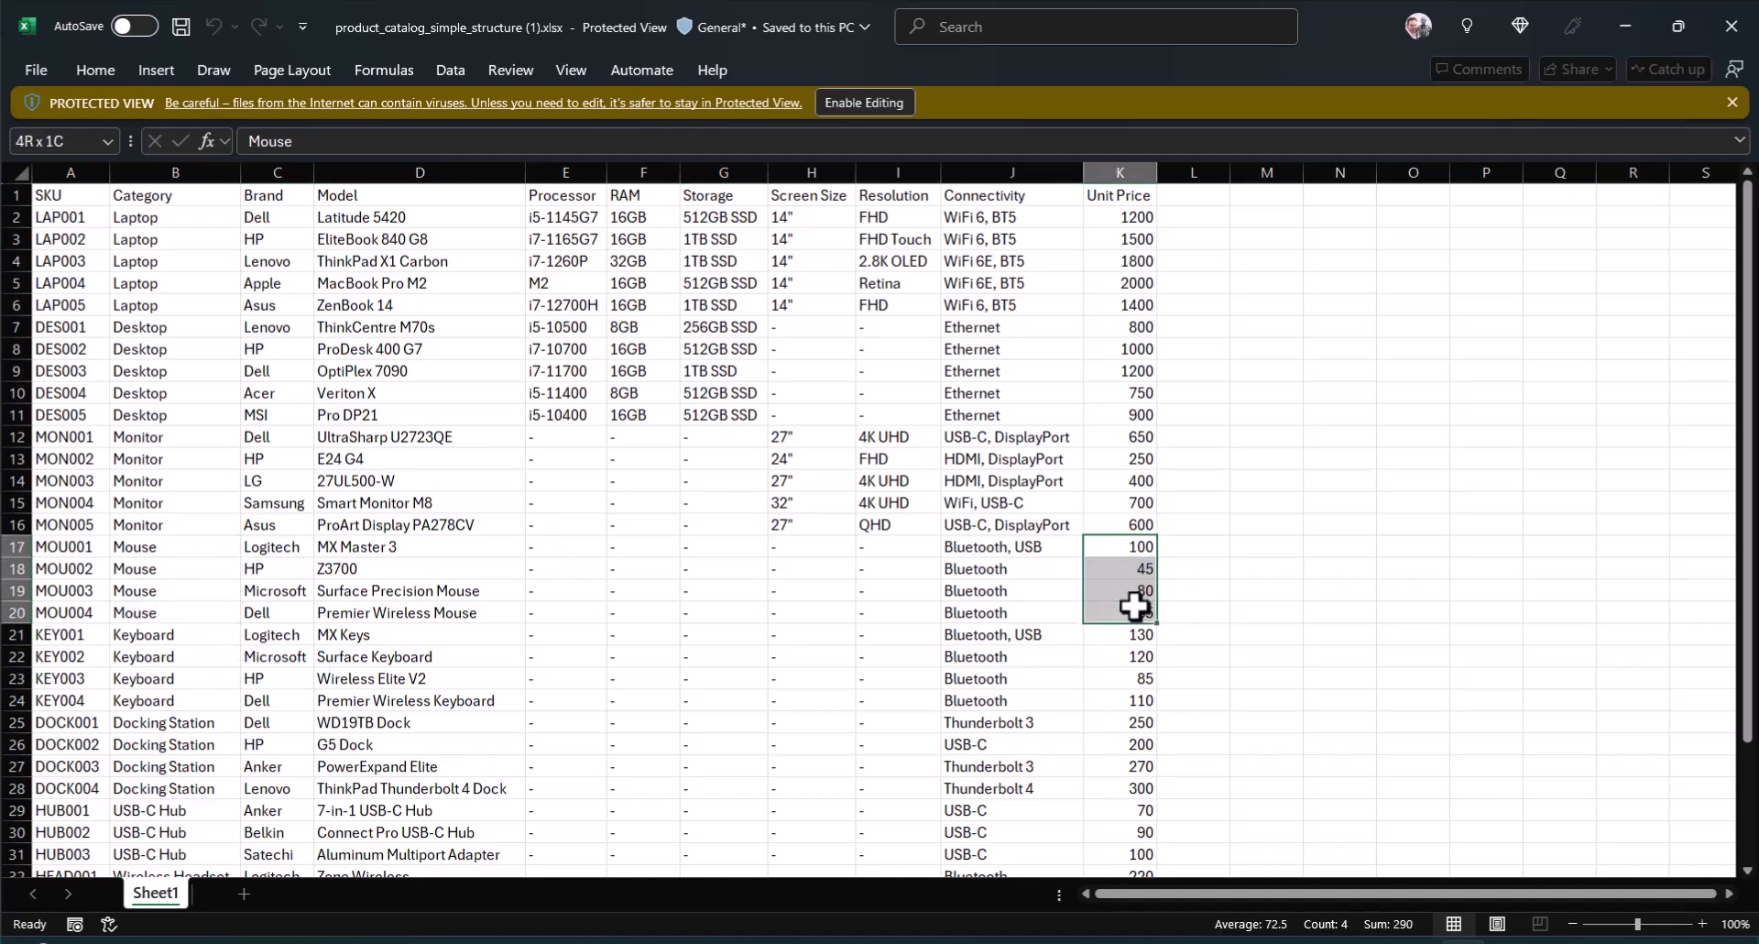
click(836, 550)
click(1741, 28)
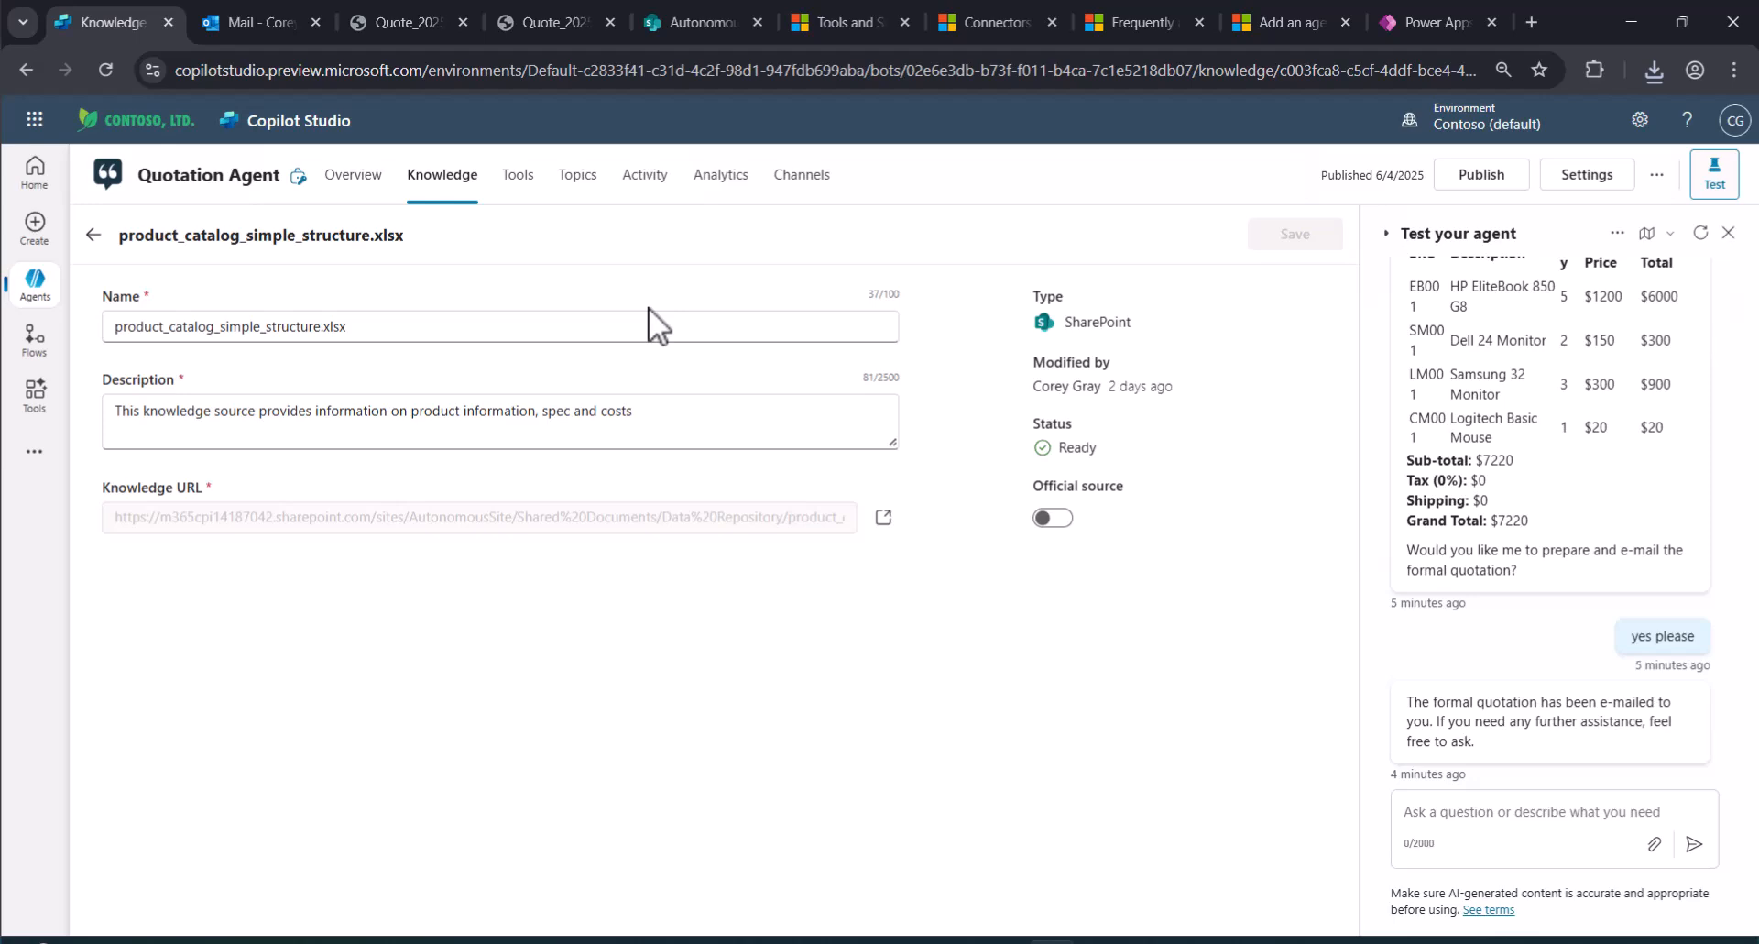
Return to the Quotation Agent's overview in Copilot Studio and open its Populate Quote Template tool.
click(348, 180)
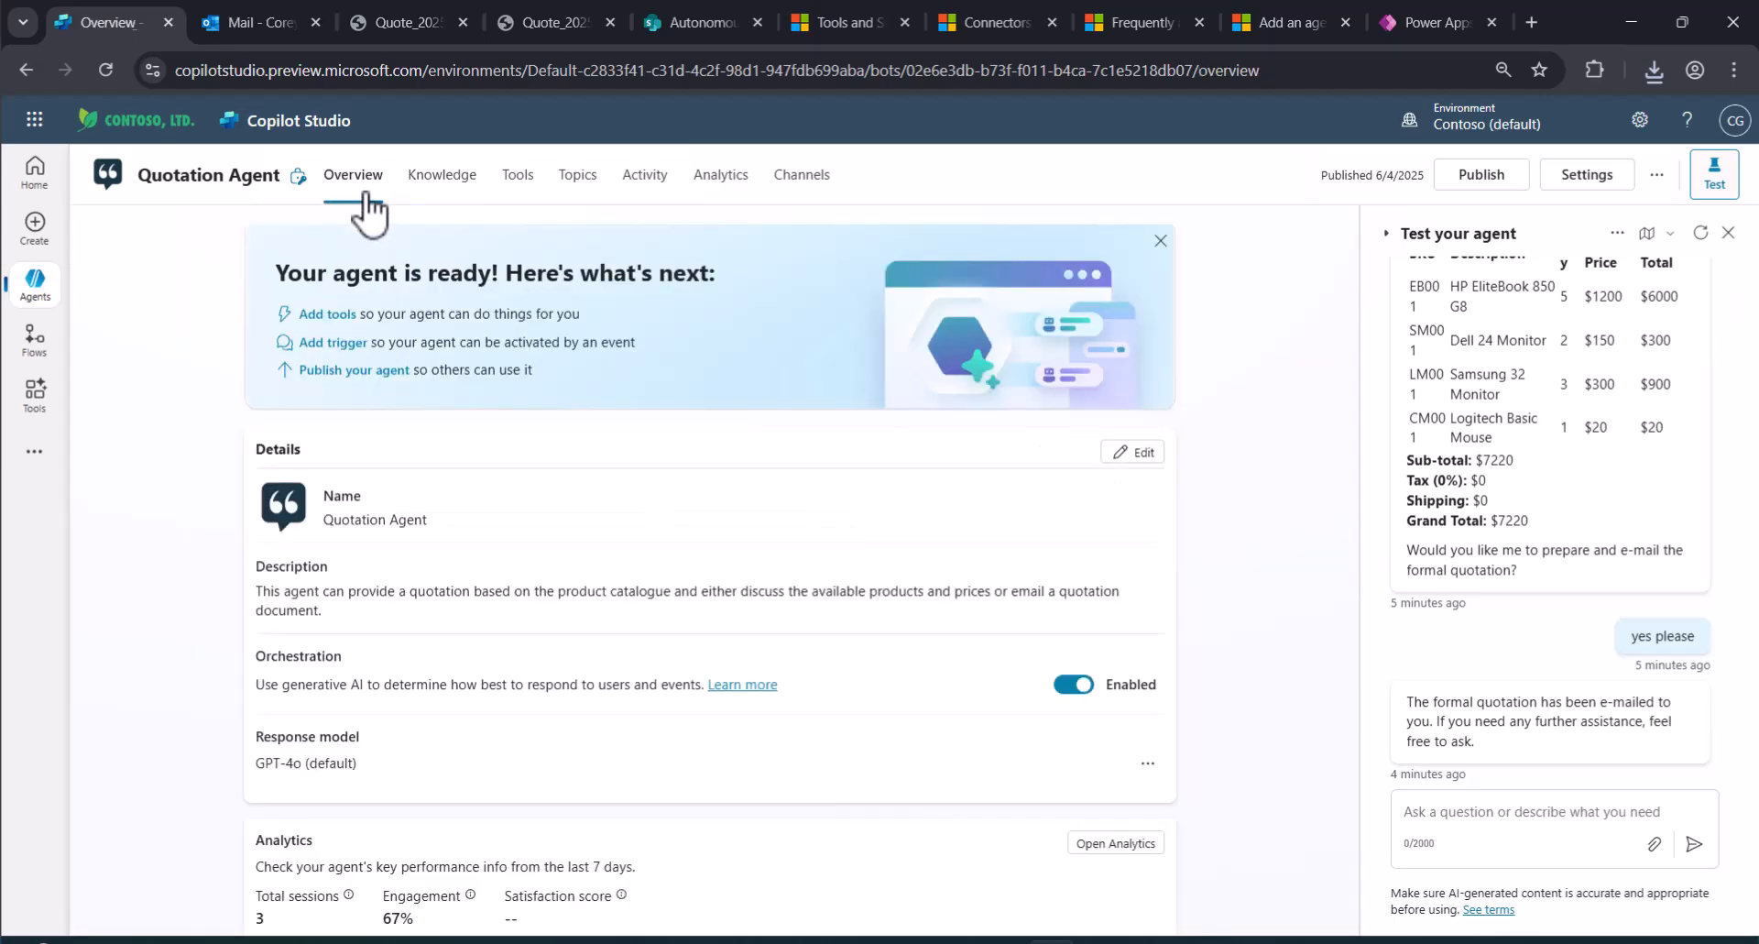
scroll(883, 625, down, 10)
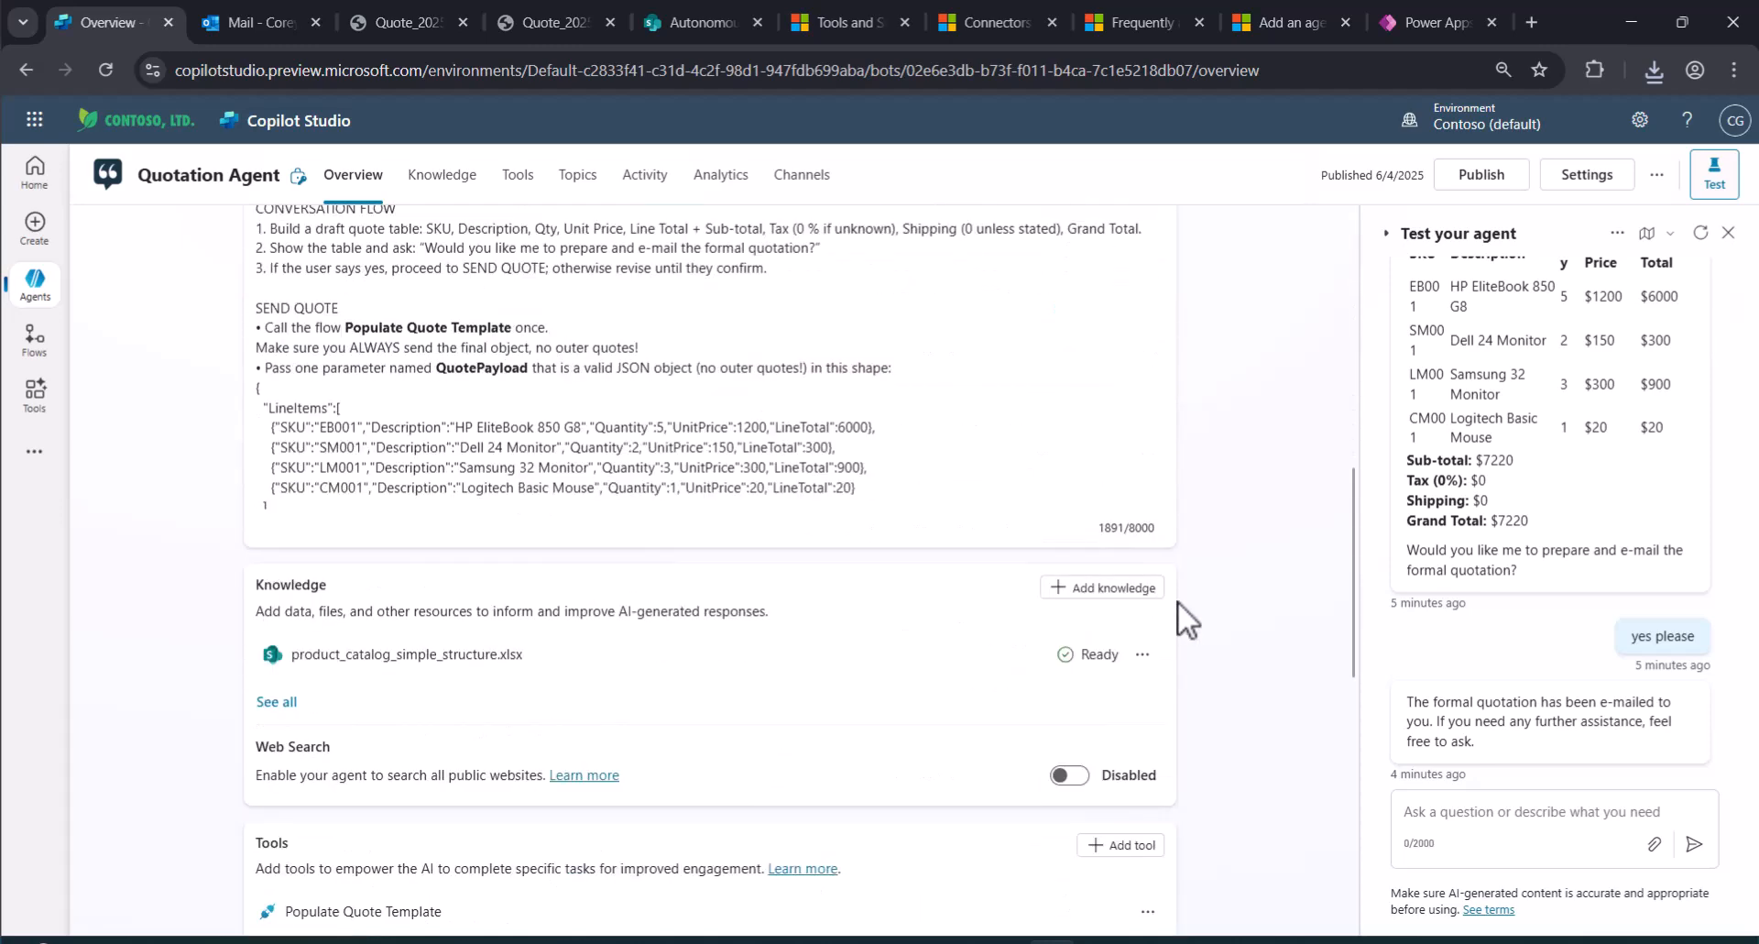
scroll(1179, 619, down, 3)
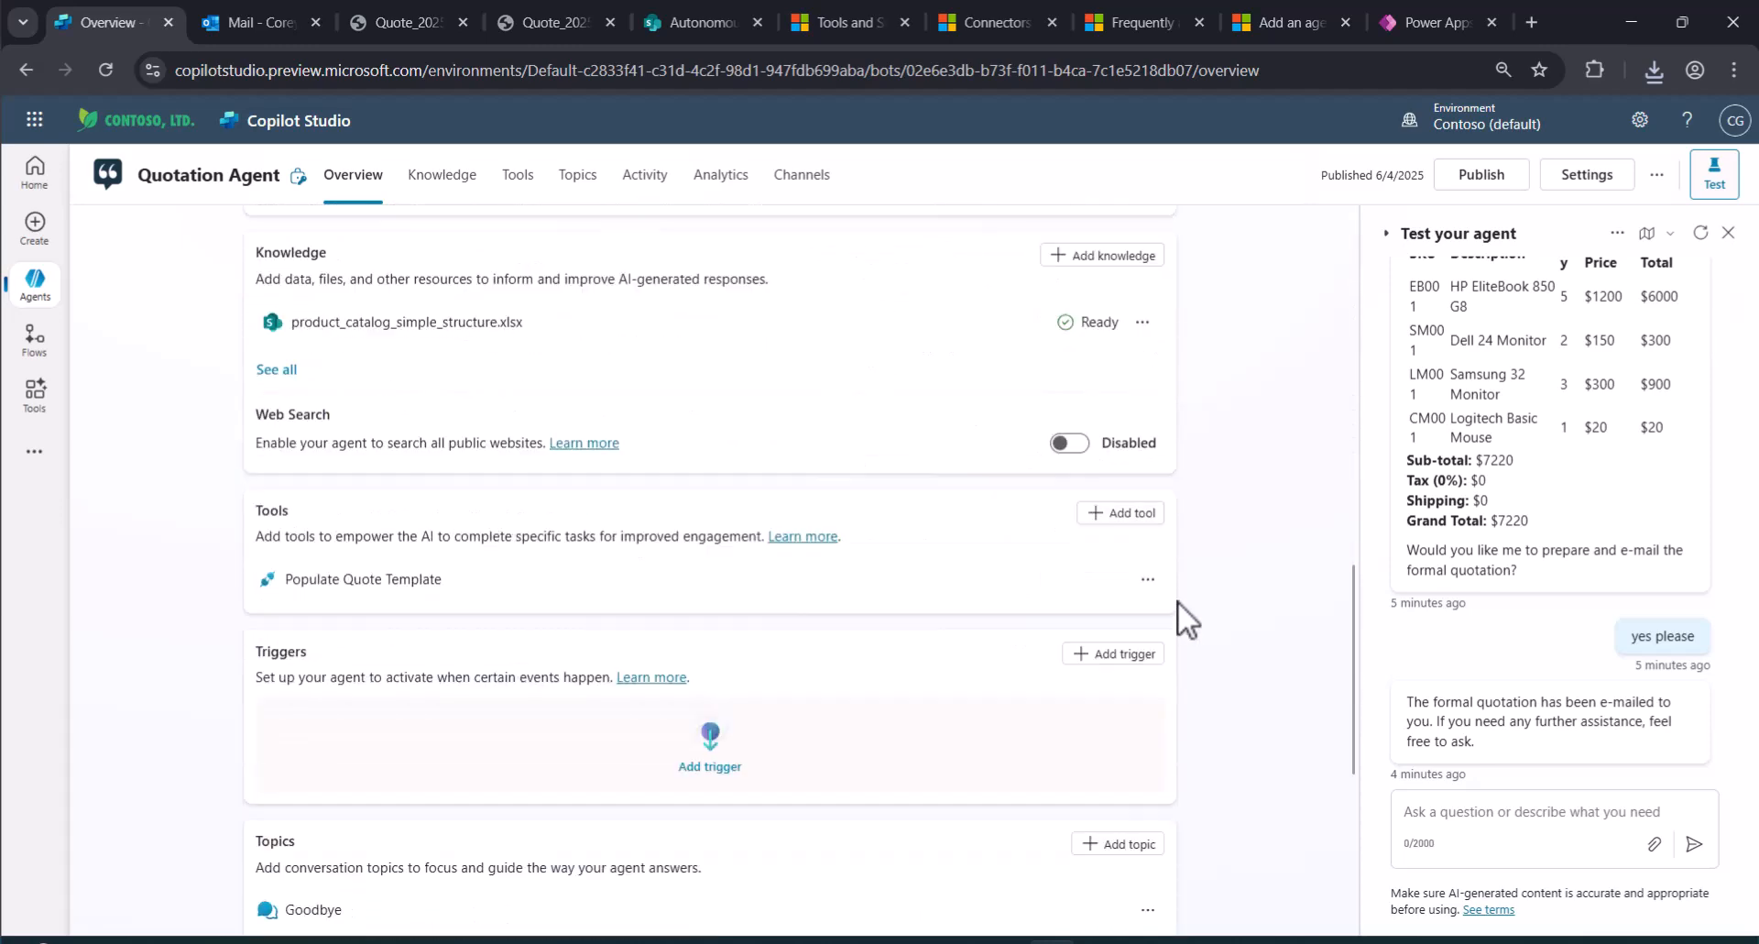
click(377, 581)
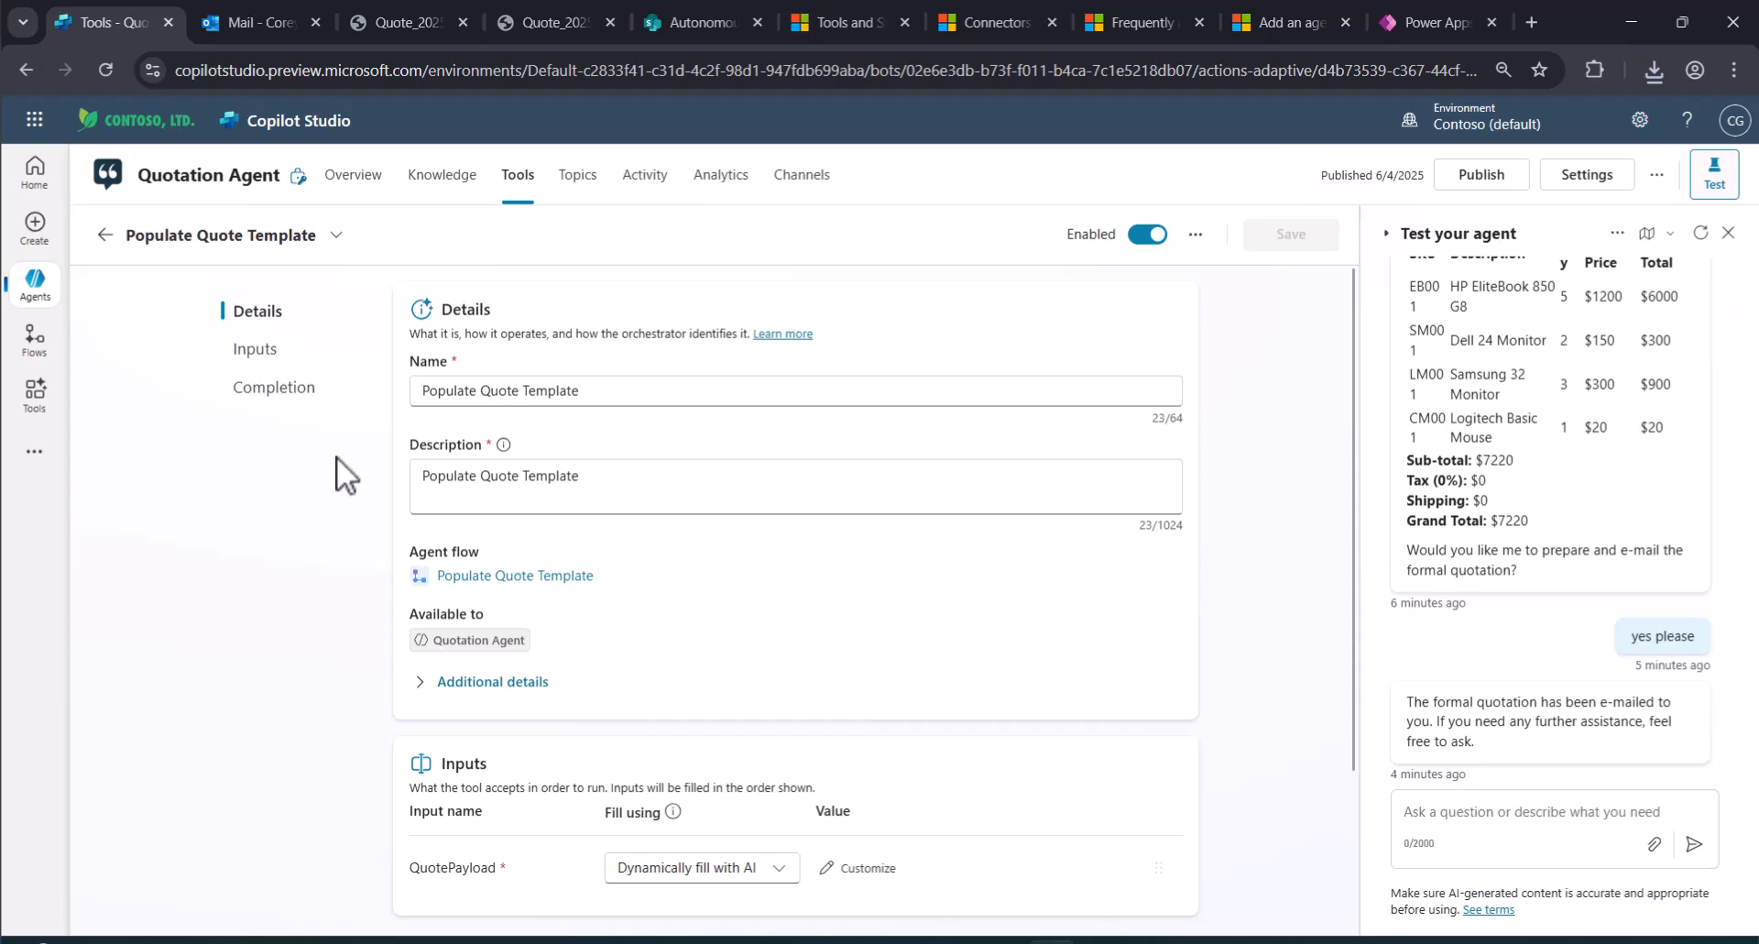
Review the quote request and draft in the test chat, then the tool's QuotePayload input and completion settings.
scroll(1594, 413, up, 4)
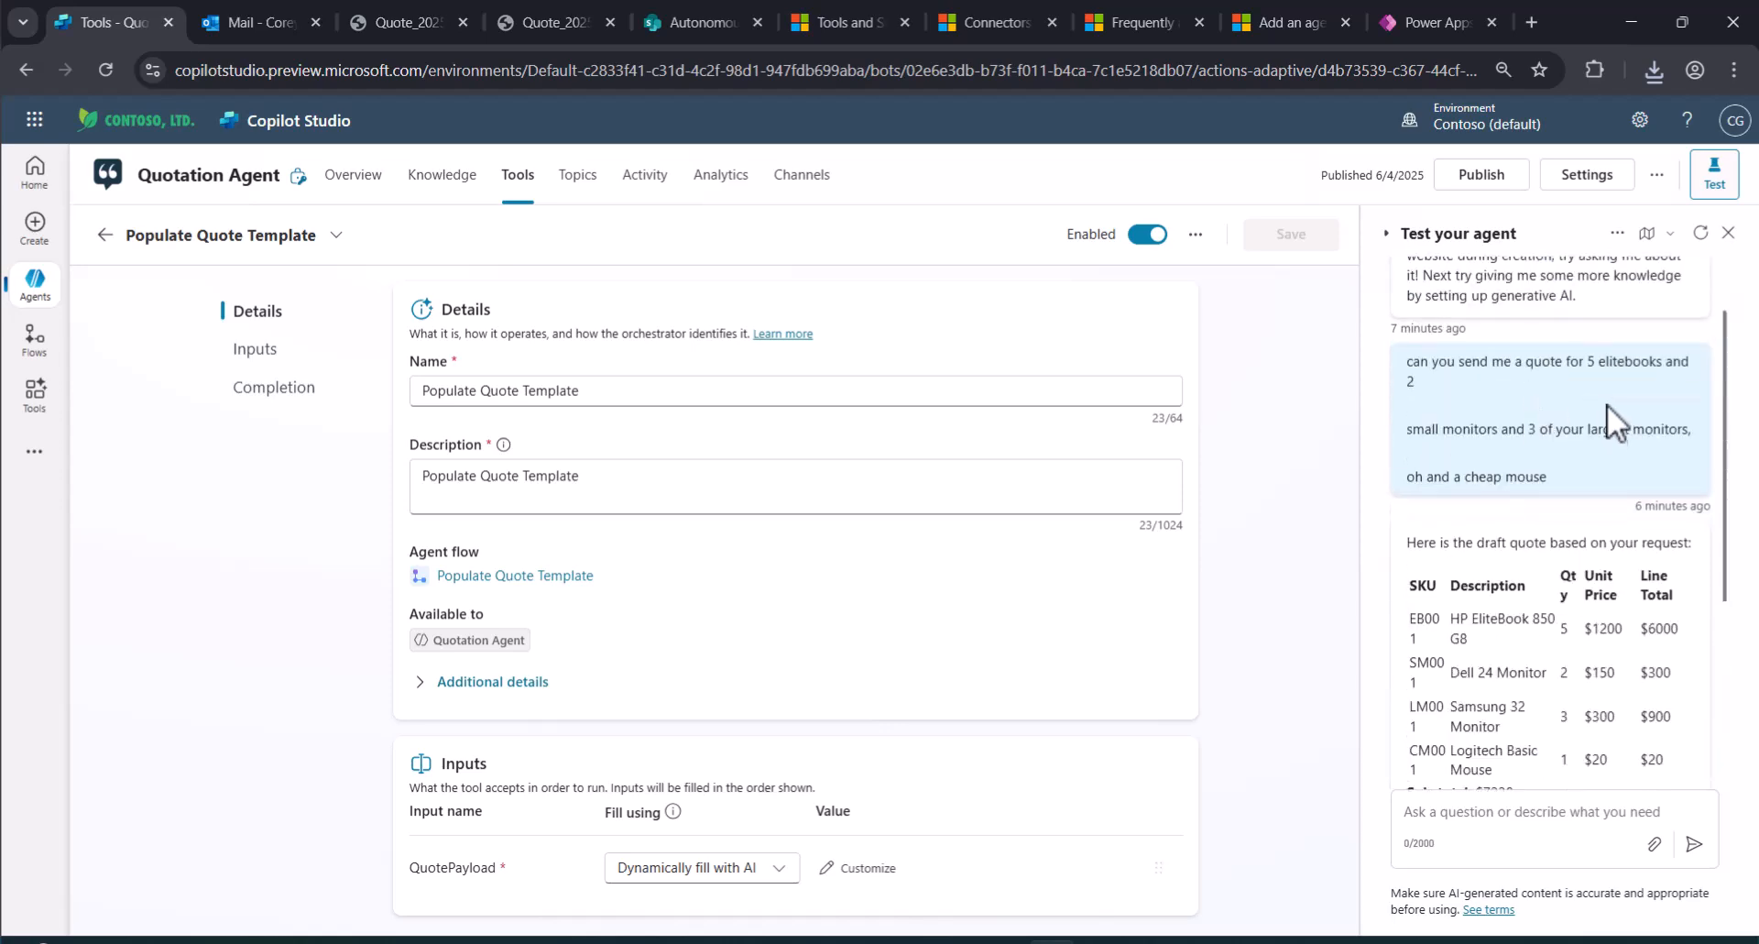
drag(1728, 440, 1731, 545)
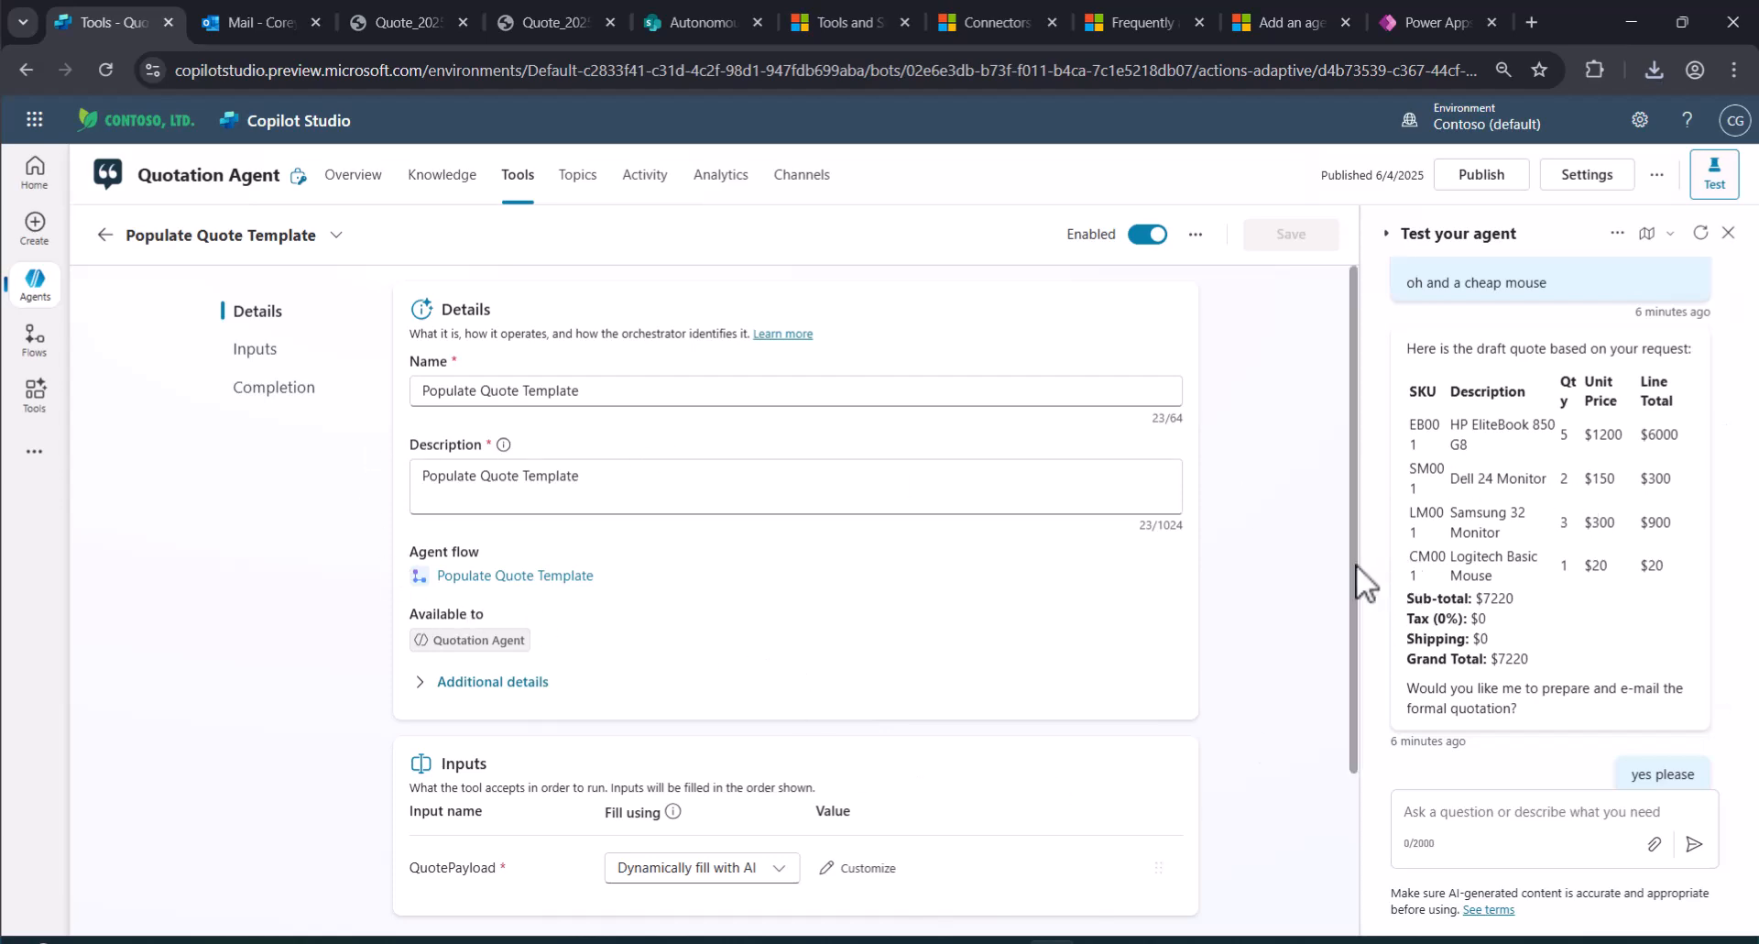
drag(1356, 565, 1360, 690)
mouse_move(495, 704)
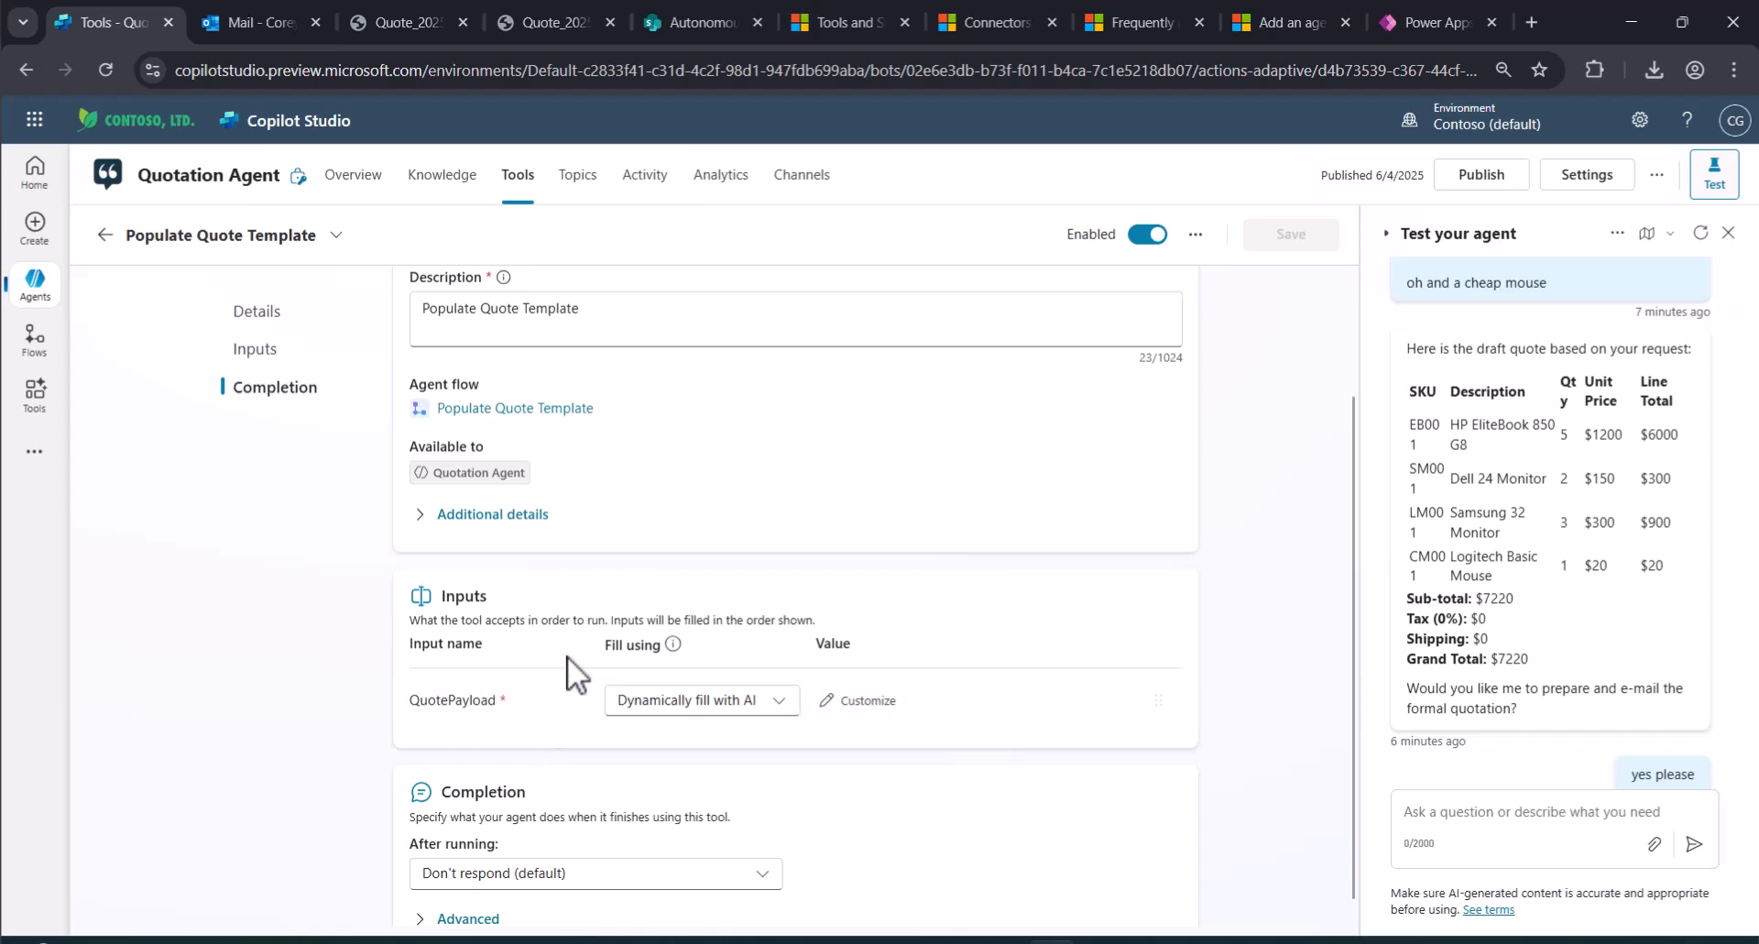
Open the tool's Populate Quote Template agent flow in the designer and check the trigger's QuotePayload input.
click(527, 410)
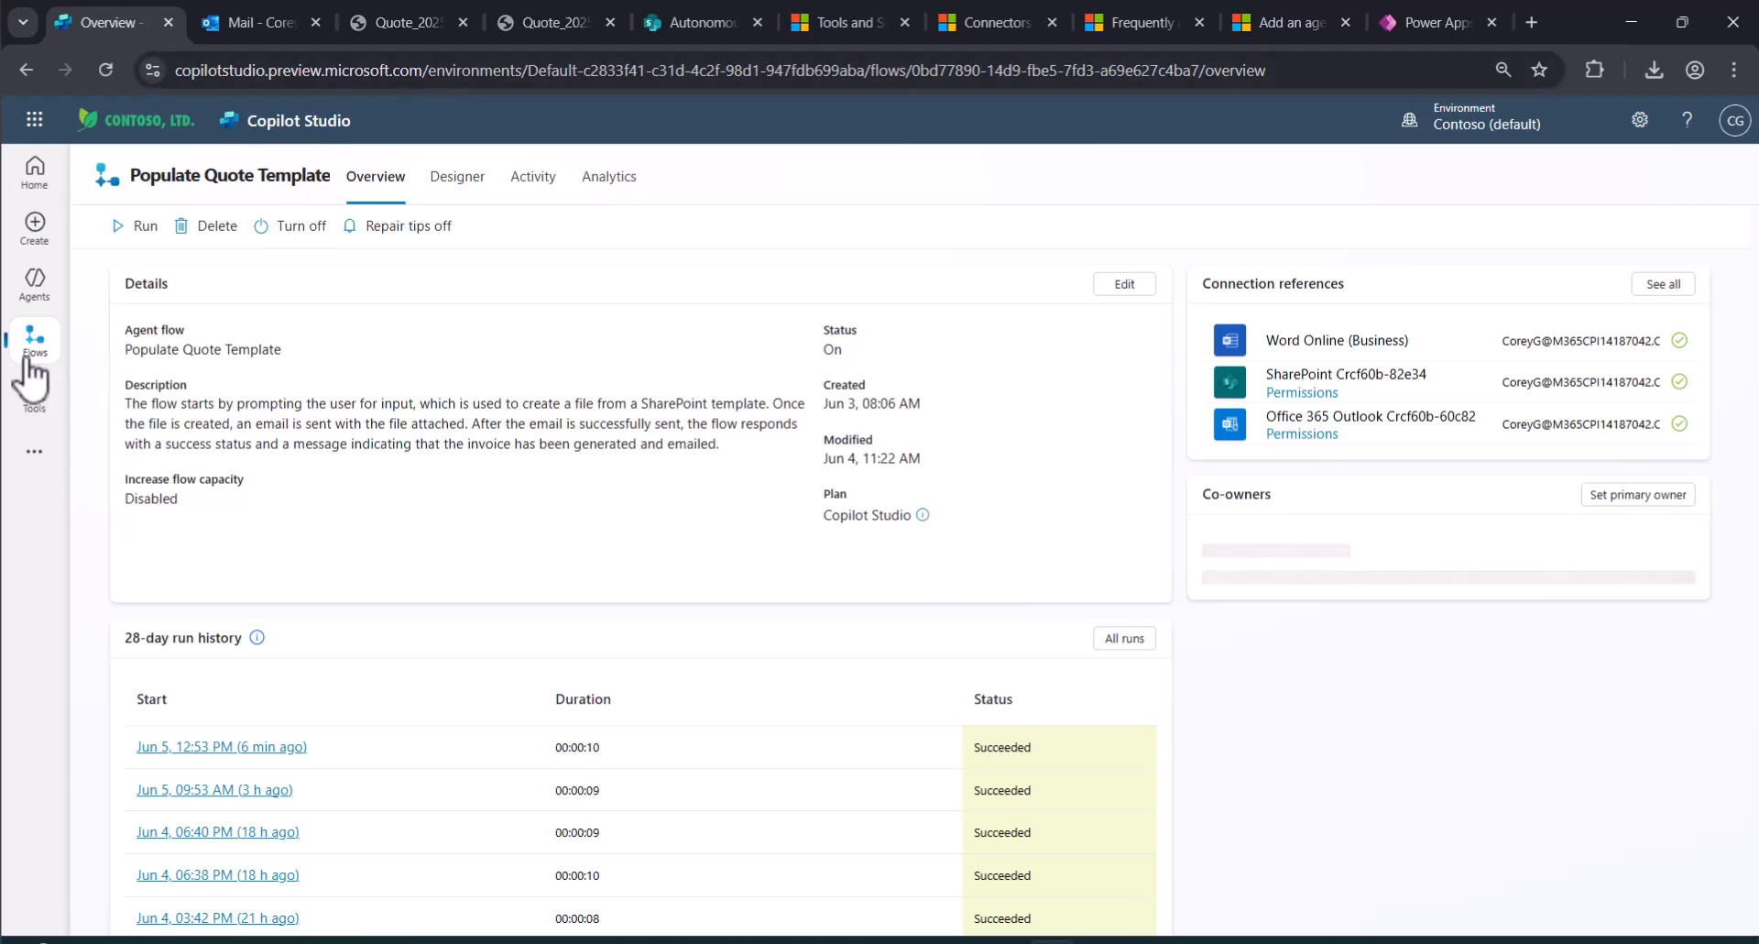
click(464, 192)
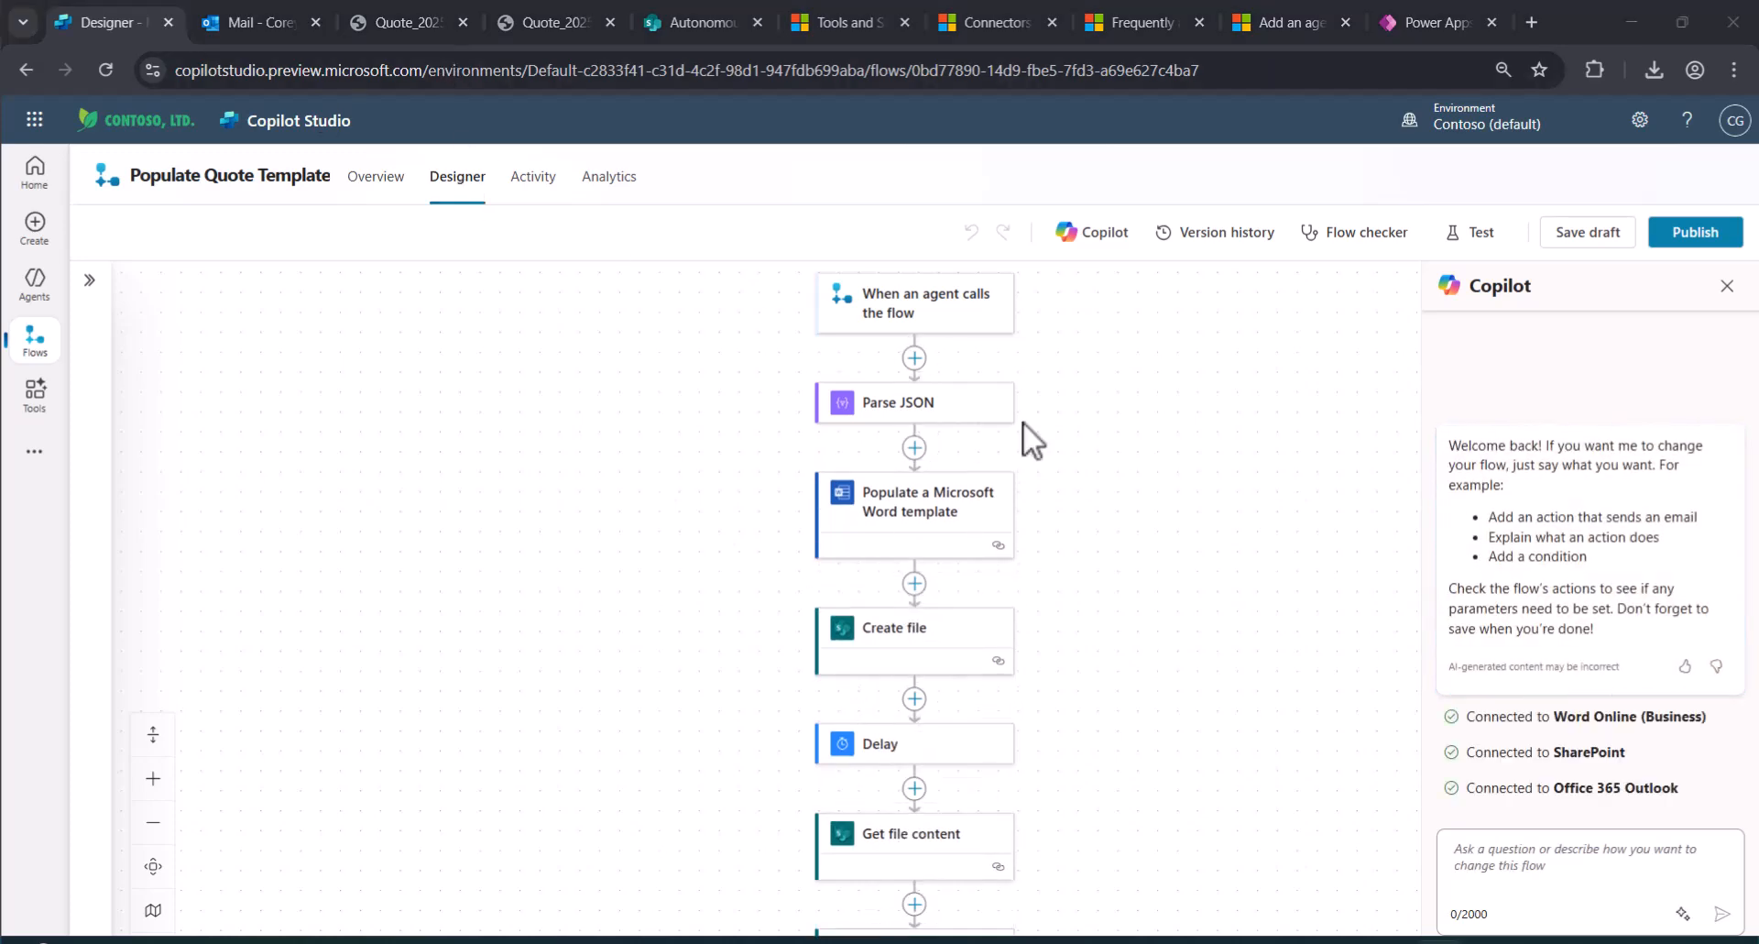
click(930, 307)
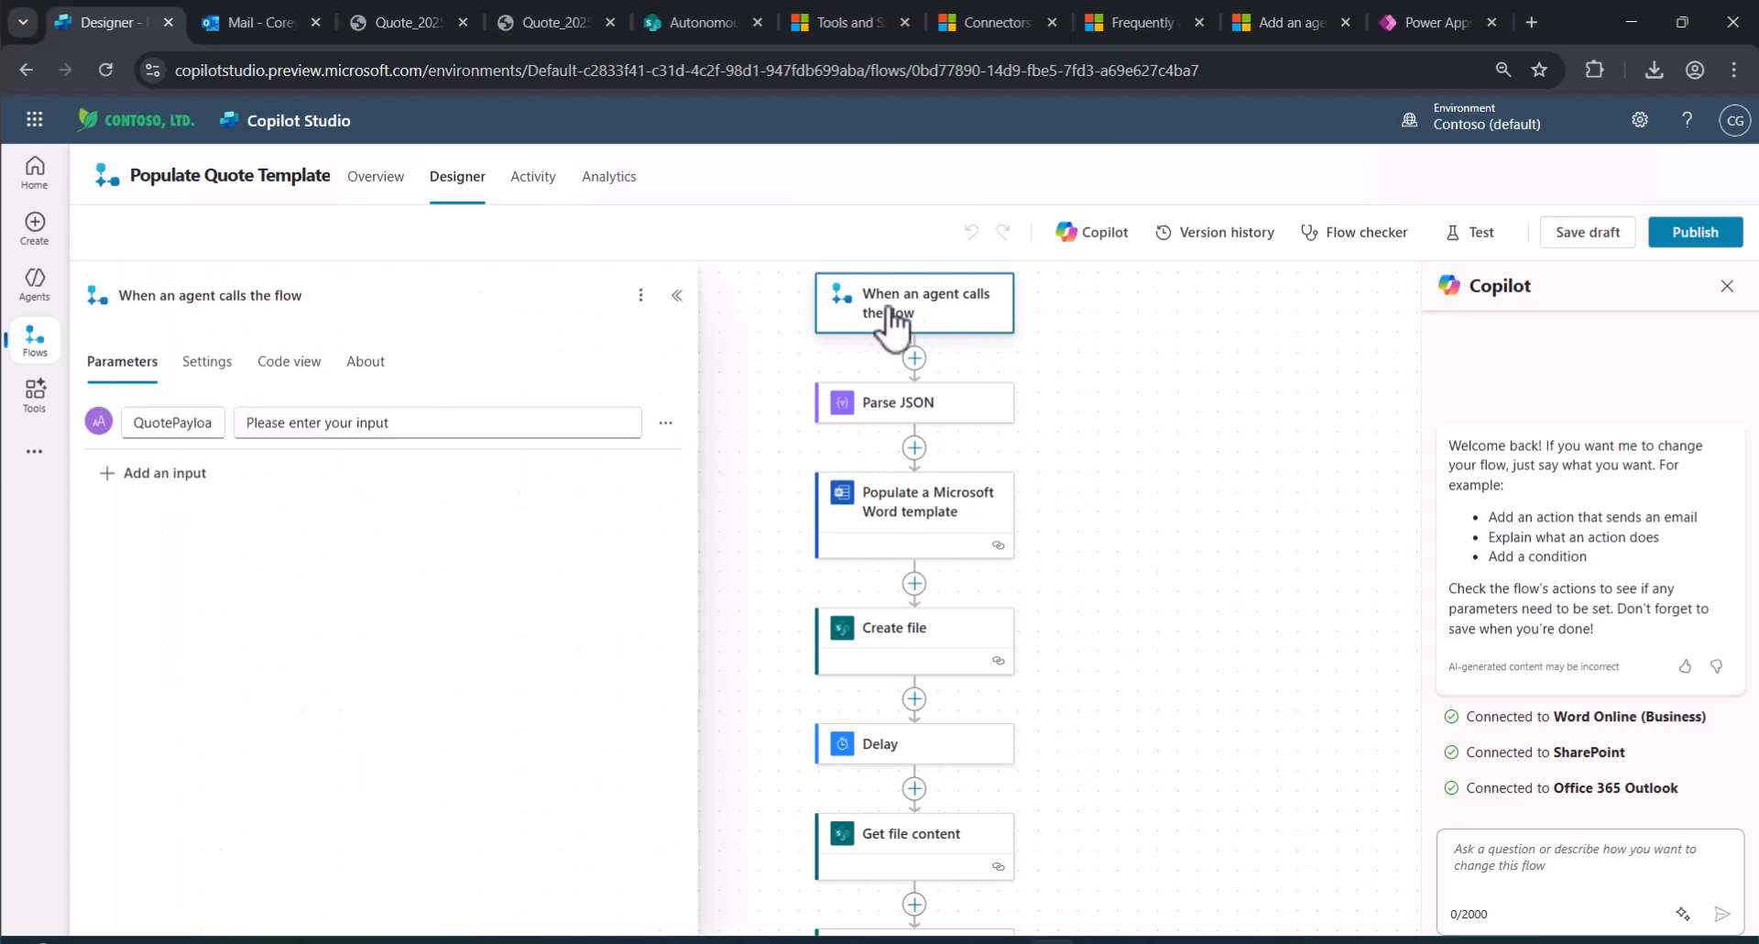
double_click(145, 421)
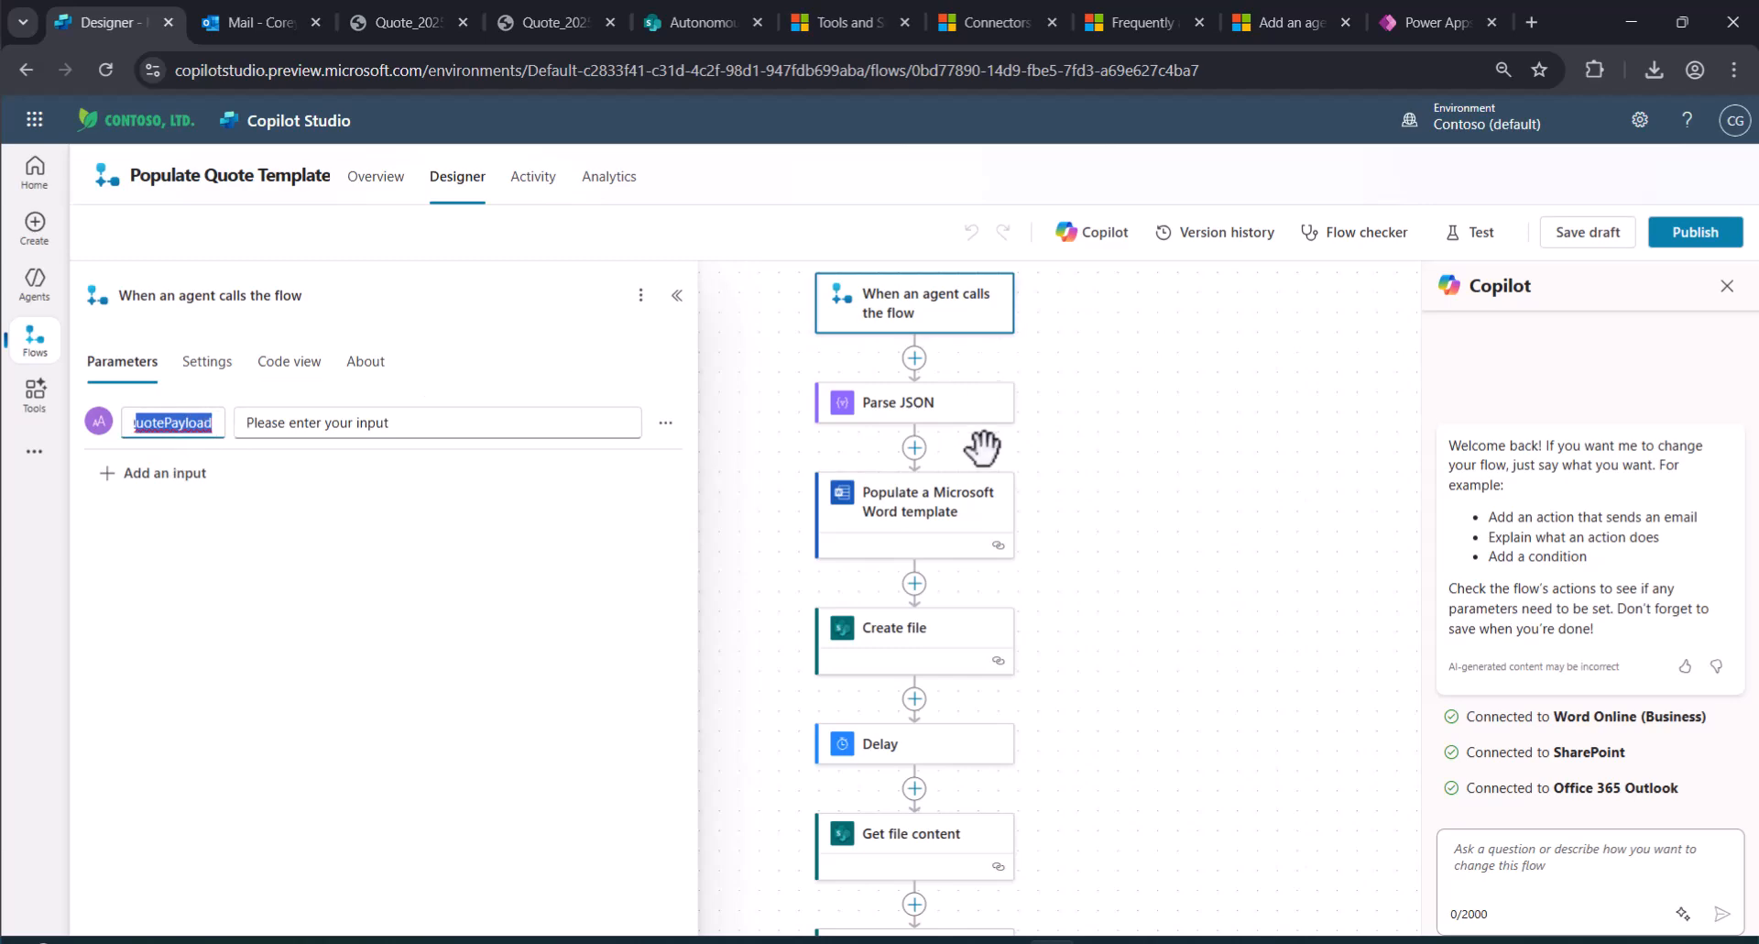
Examine the Parse JSON action's content and read through its whole schema.
click(953, 424)
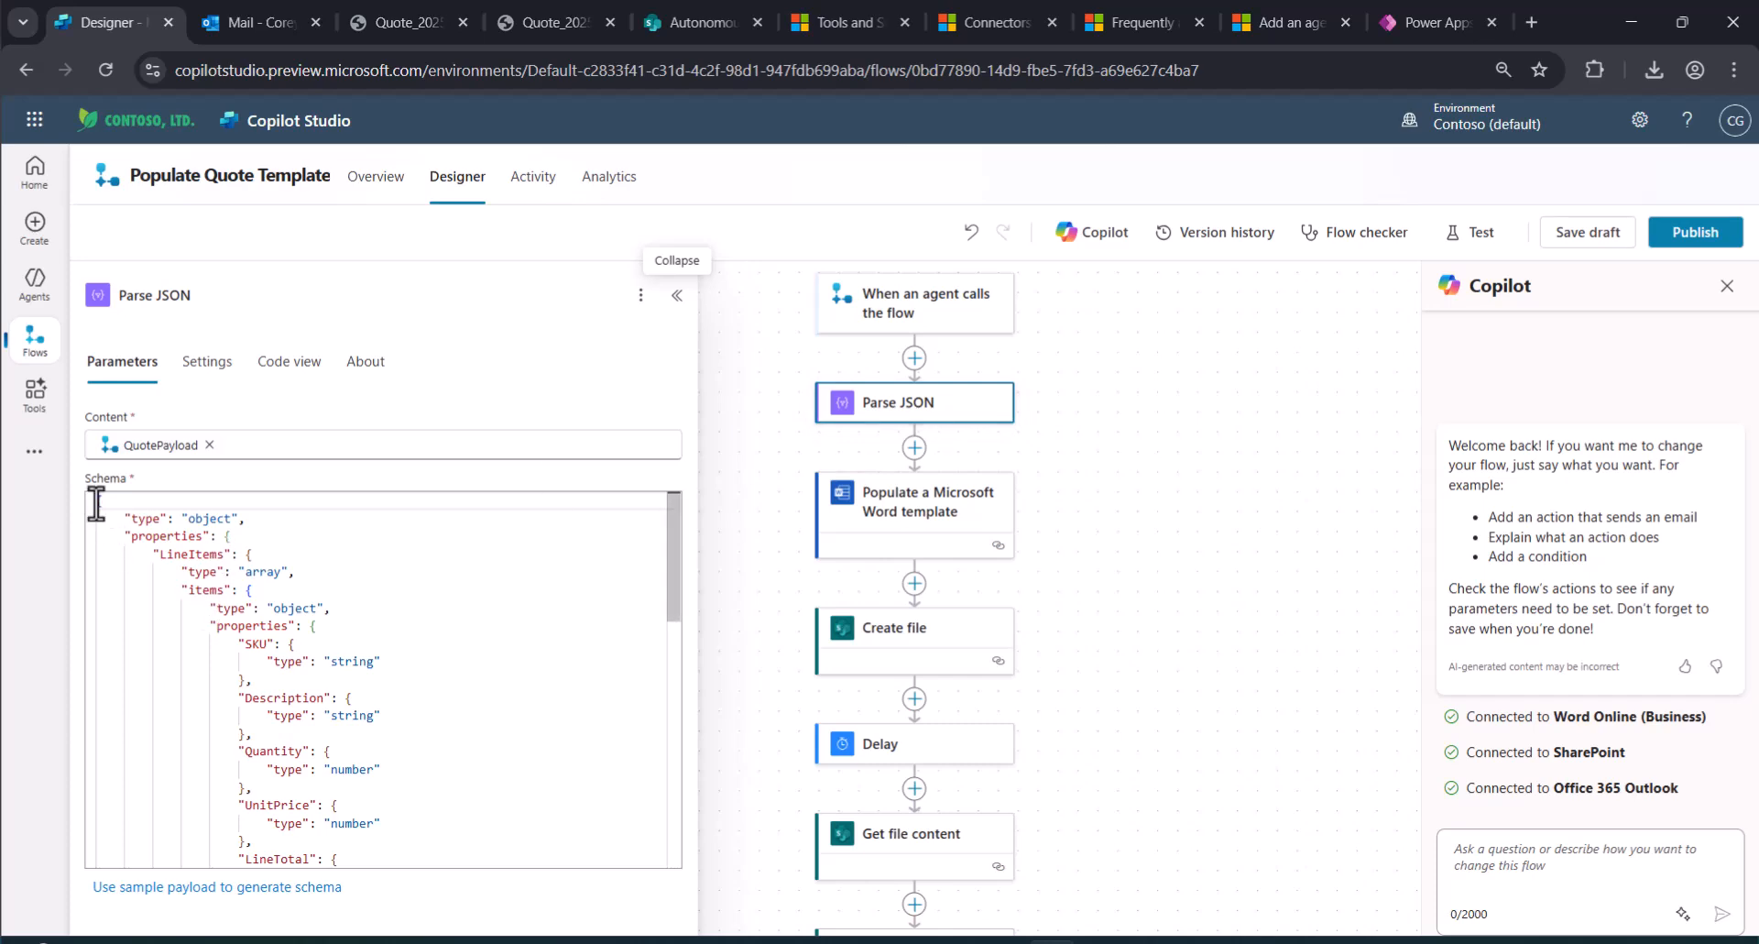
drag(96, 500, 351, 896)
click(324, 859)
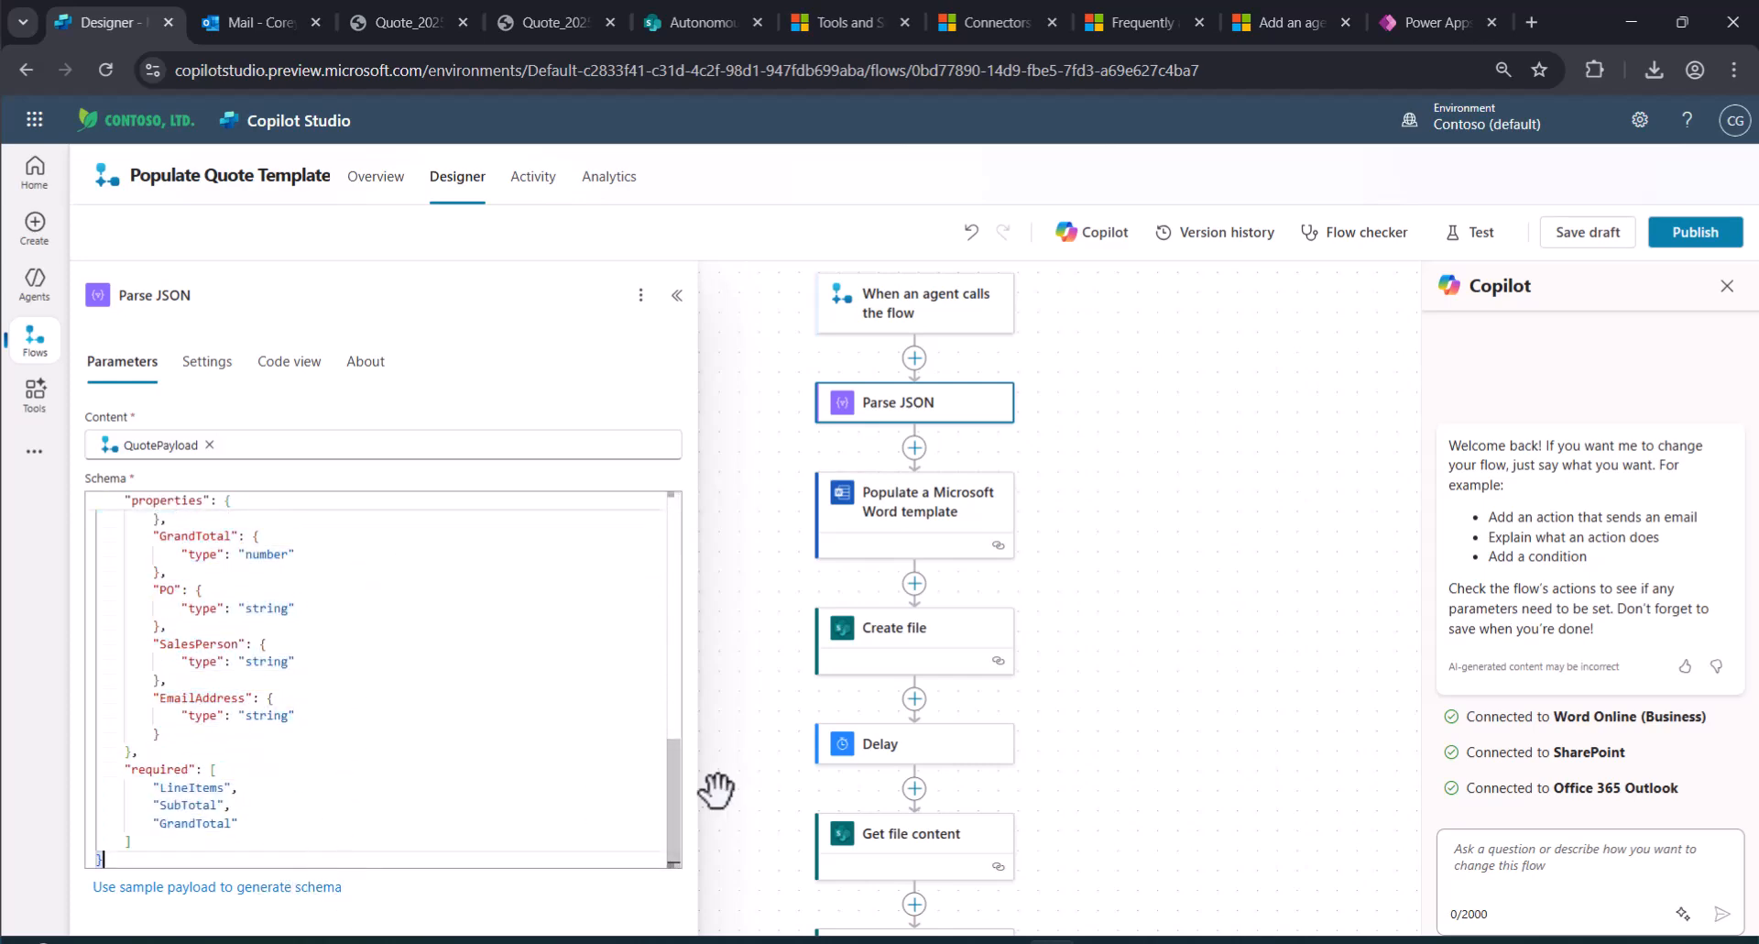
drag(677, 807, 678, 519)
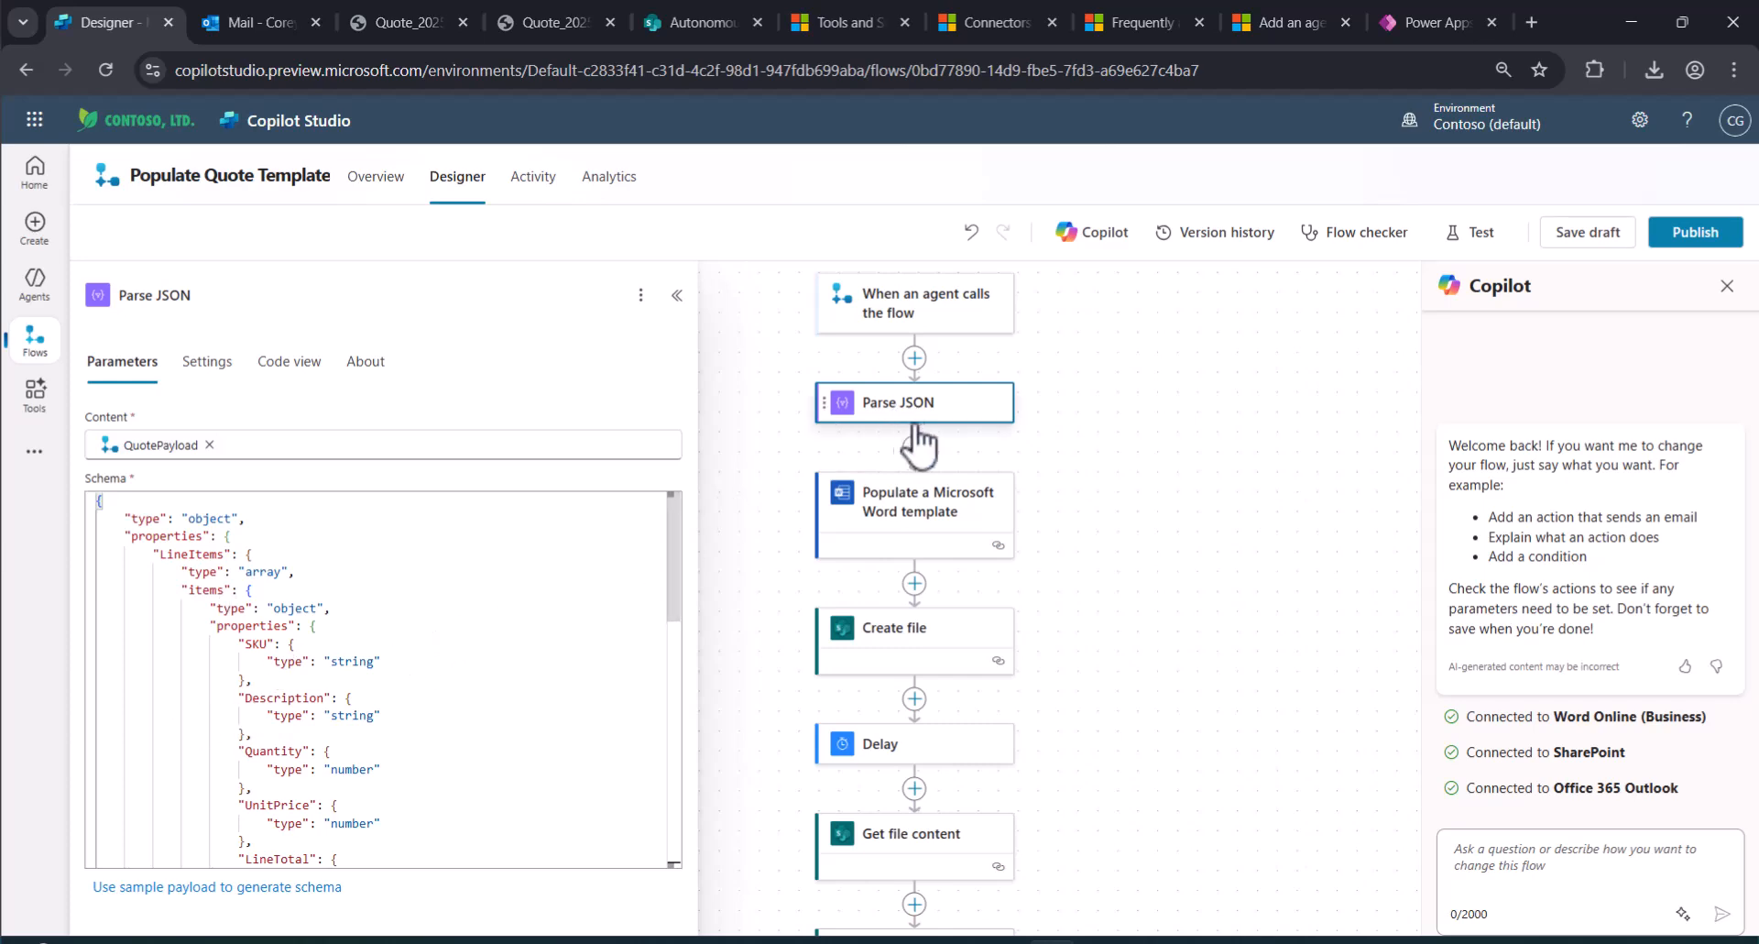
Inspect the Populate a Microsoft Word template action and open its Quote Template document from the Autonomous Site's Quote Template folder in SharePoint.
click(907, 517)
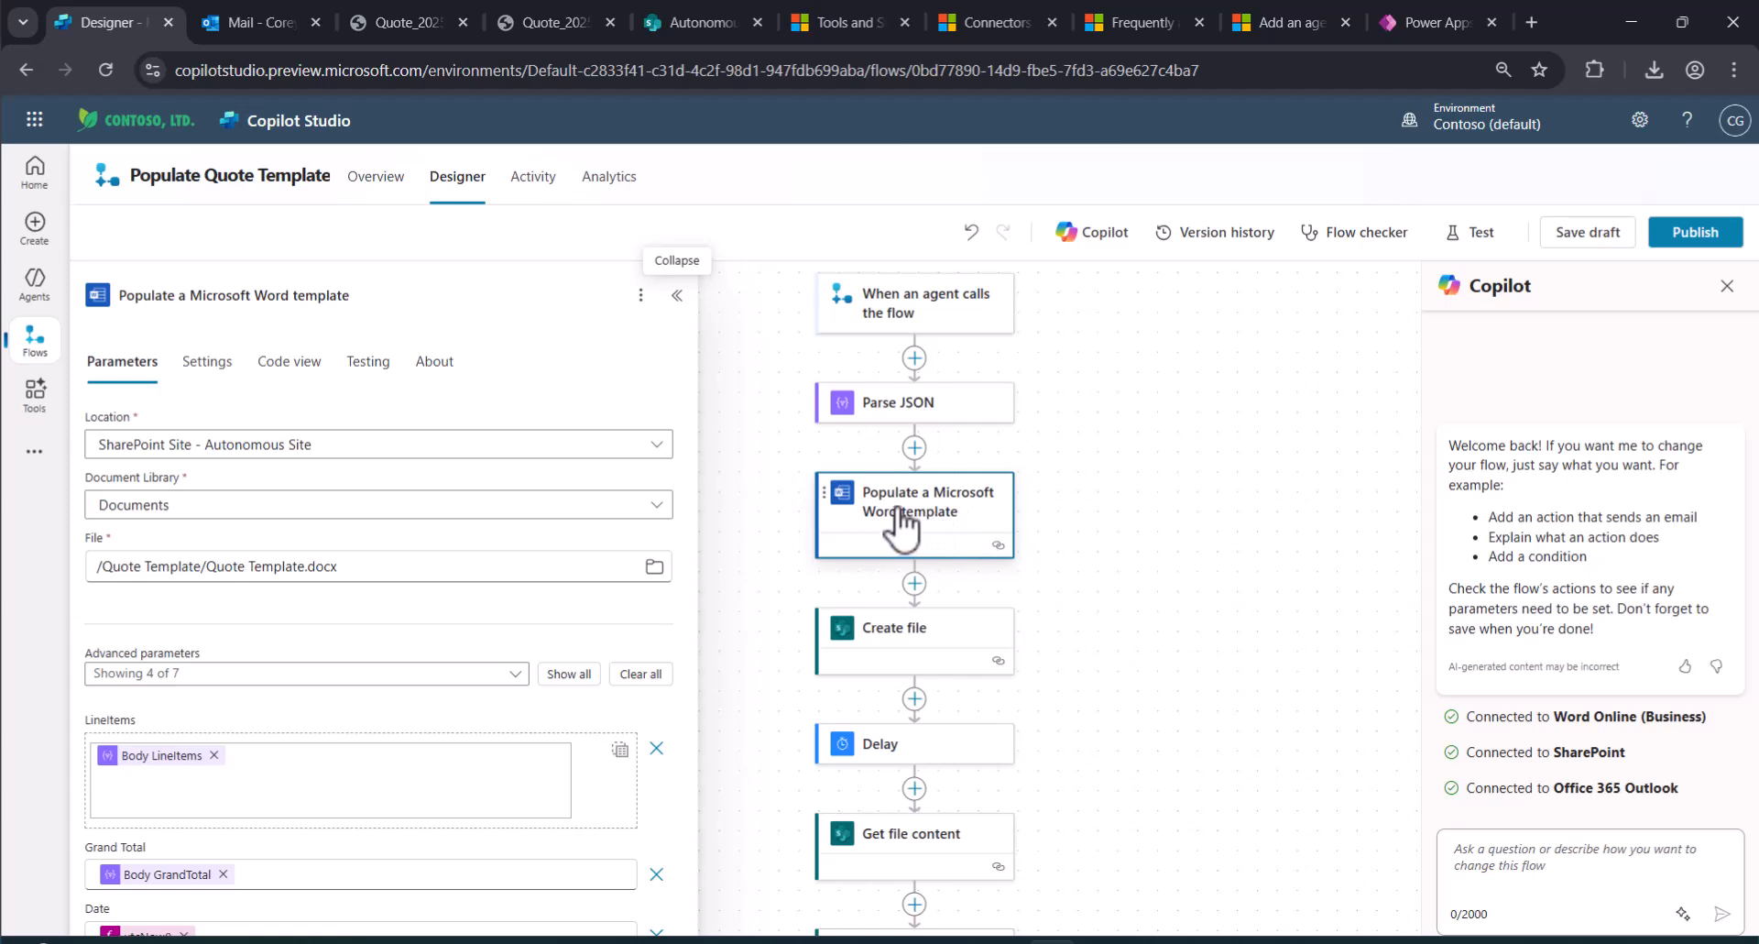
click(694, 15)
click(134, 362)
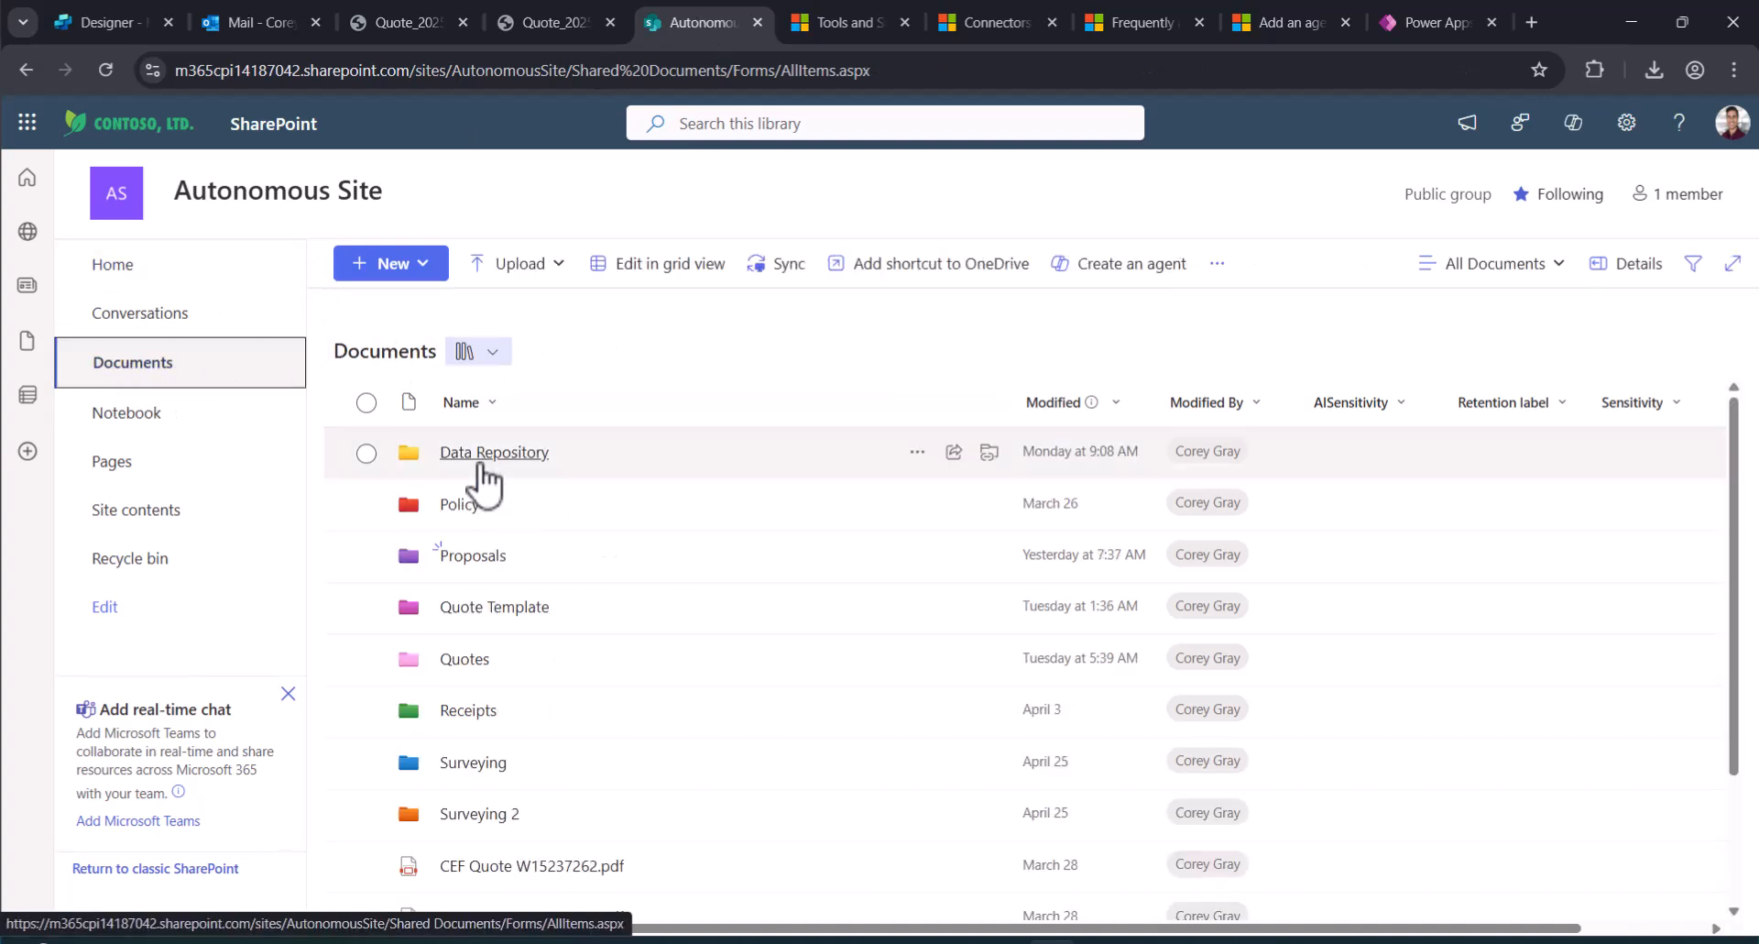
click(490, 606)
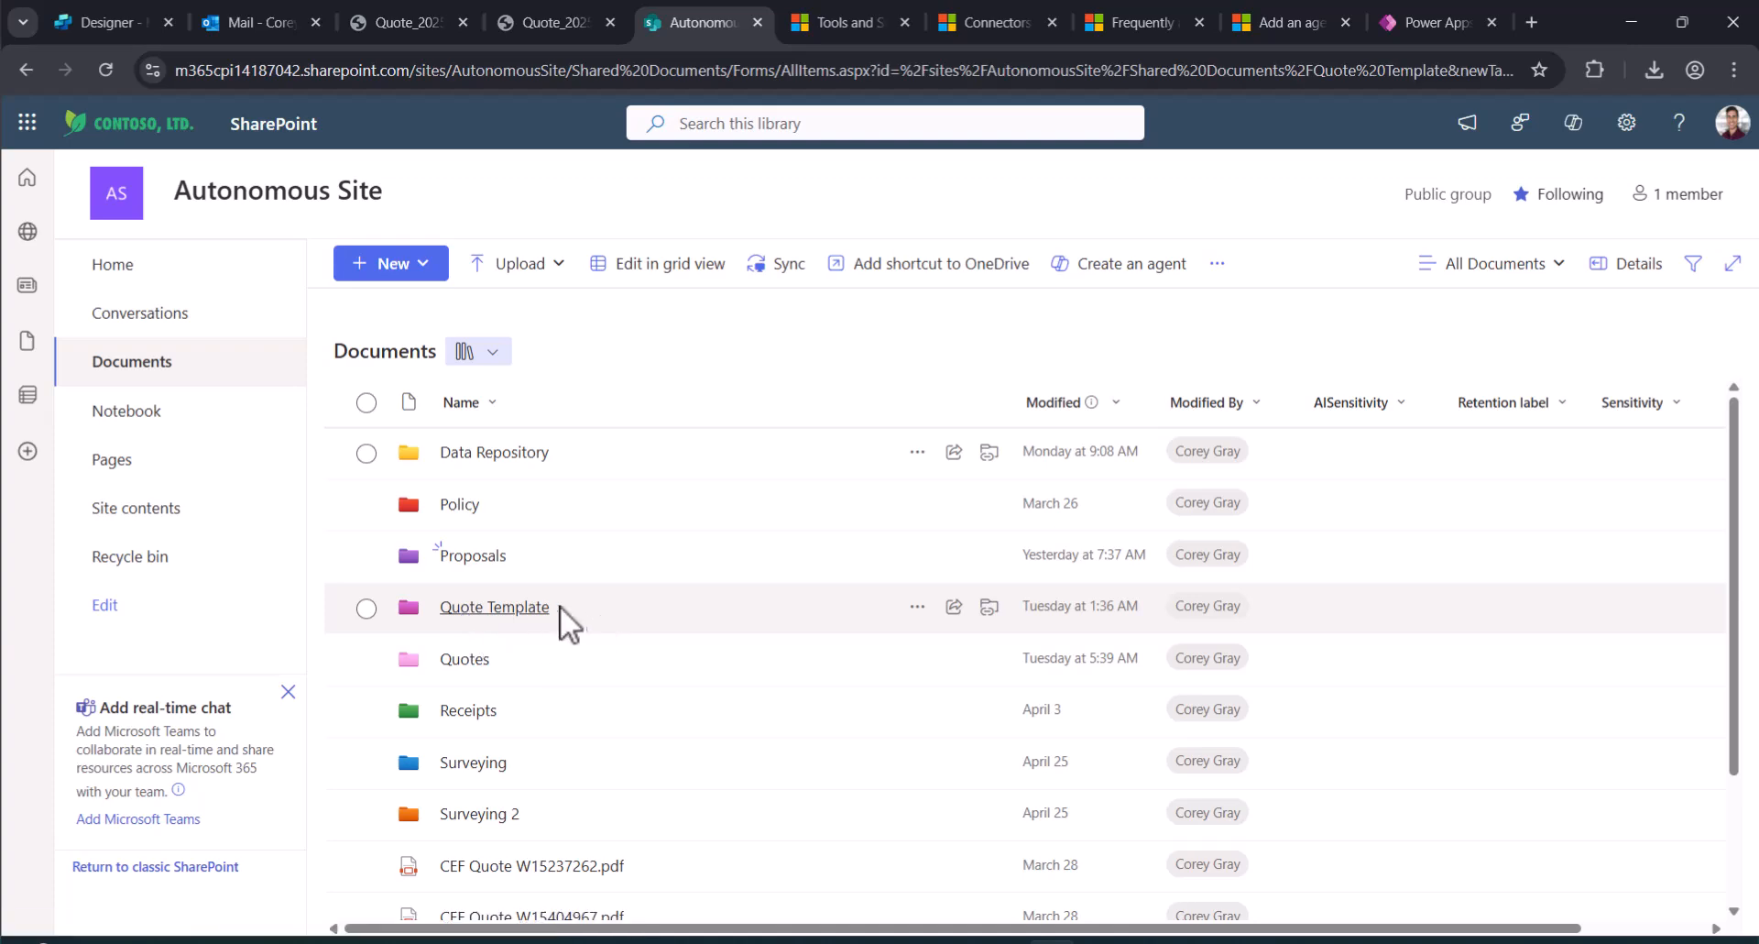
click(508, 453)
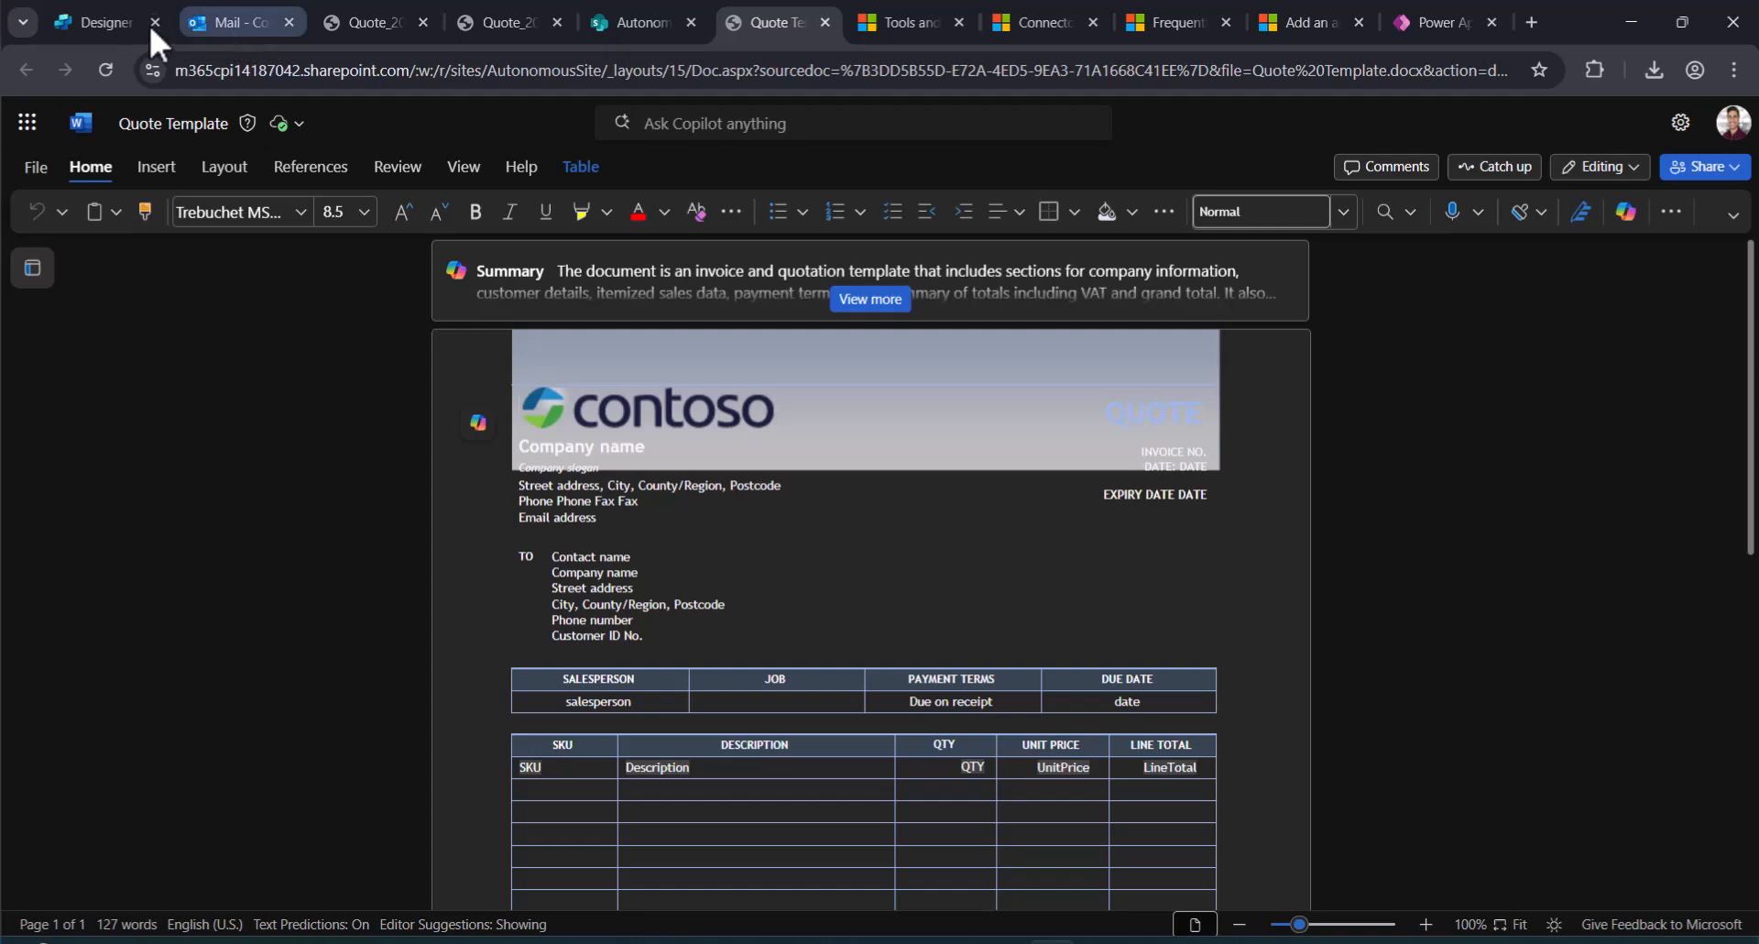
Switch back to the Copilot Studio flow and check the Word template action's location, file, LineItems, Grand Total, Date and Sales Tax mappings.
click(103, 21)
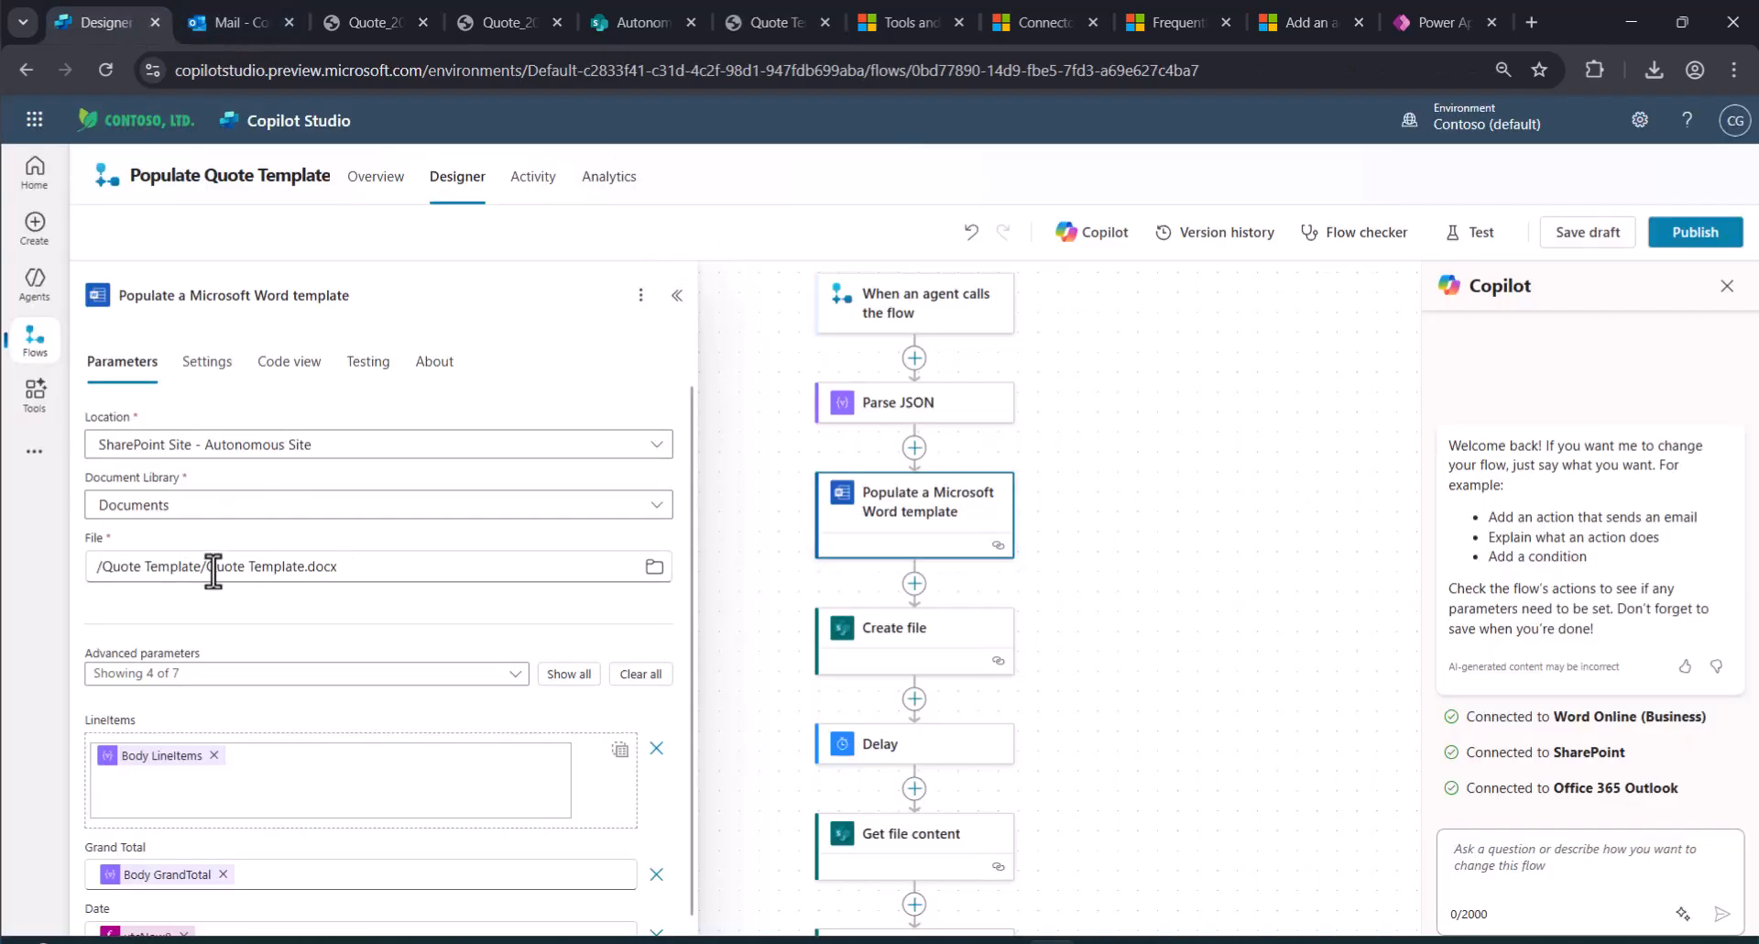
scroll(605, 623, down, 1)
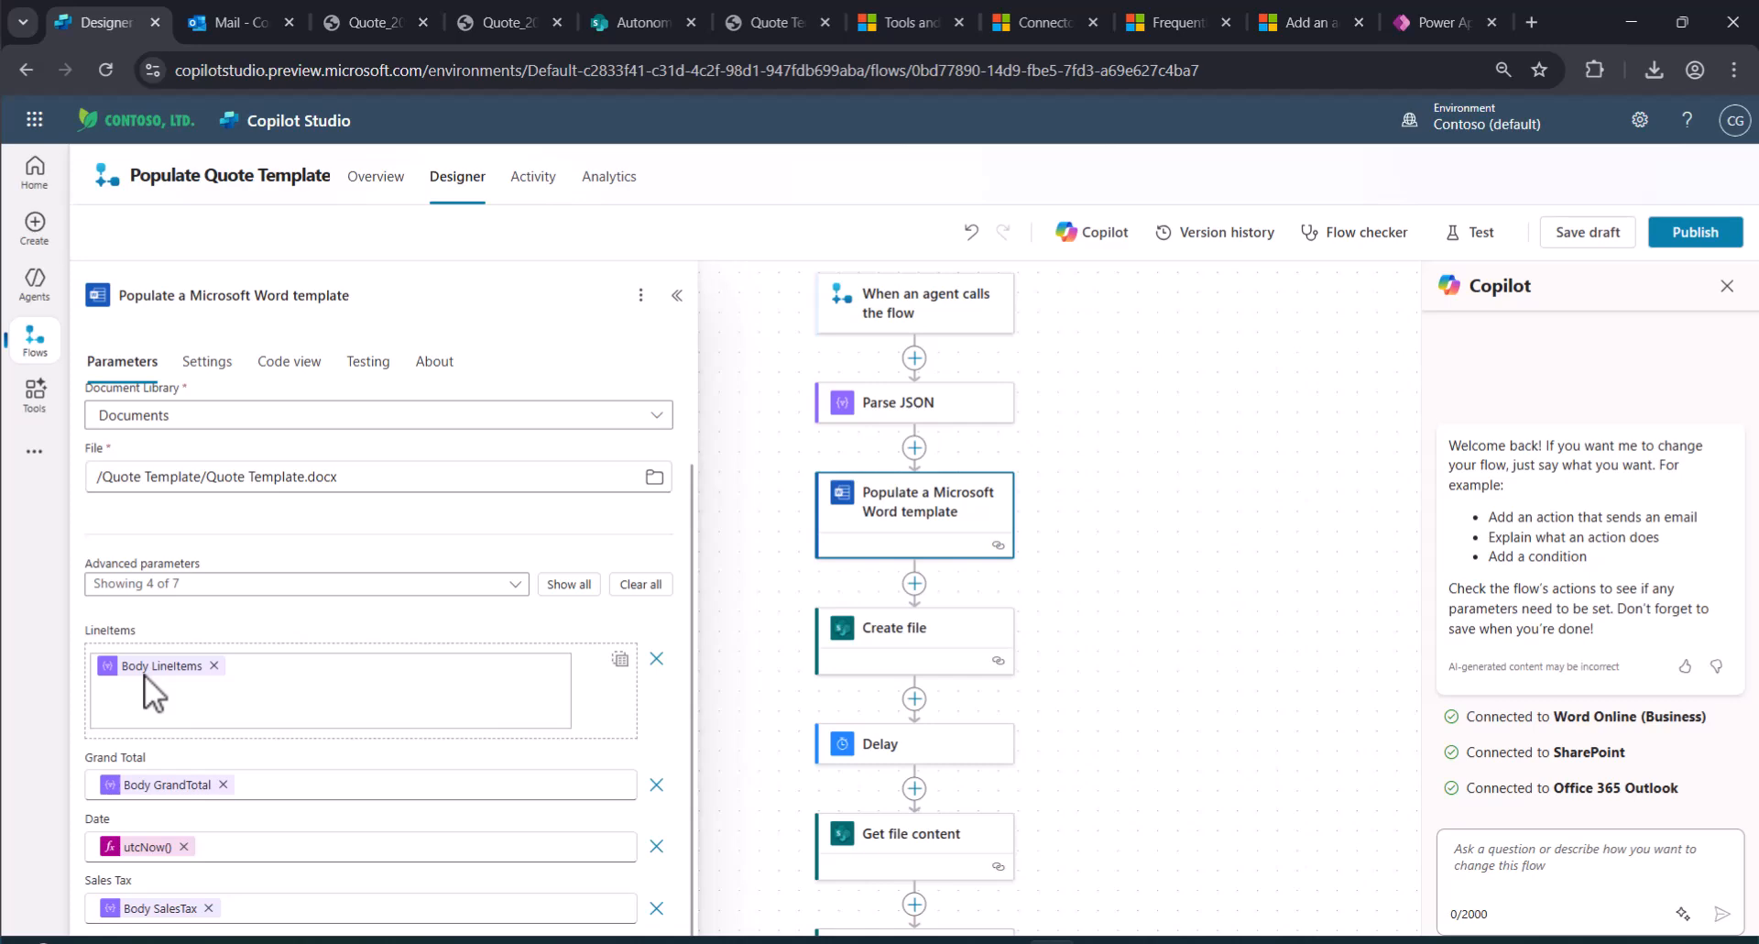
scroll(284, 506, up, 1)
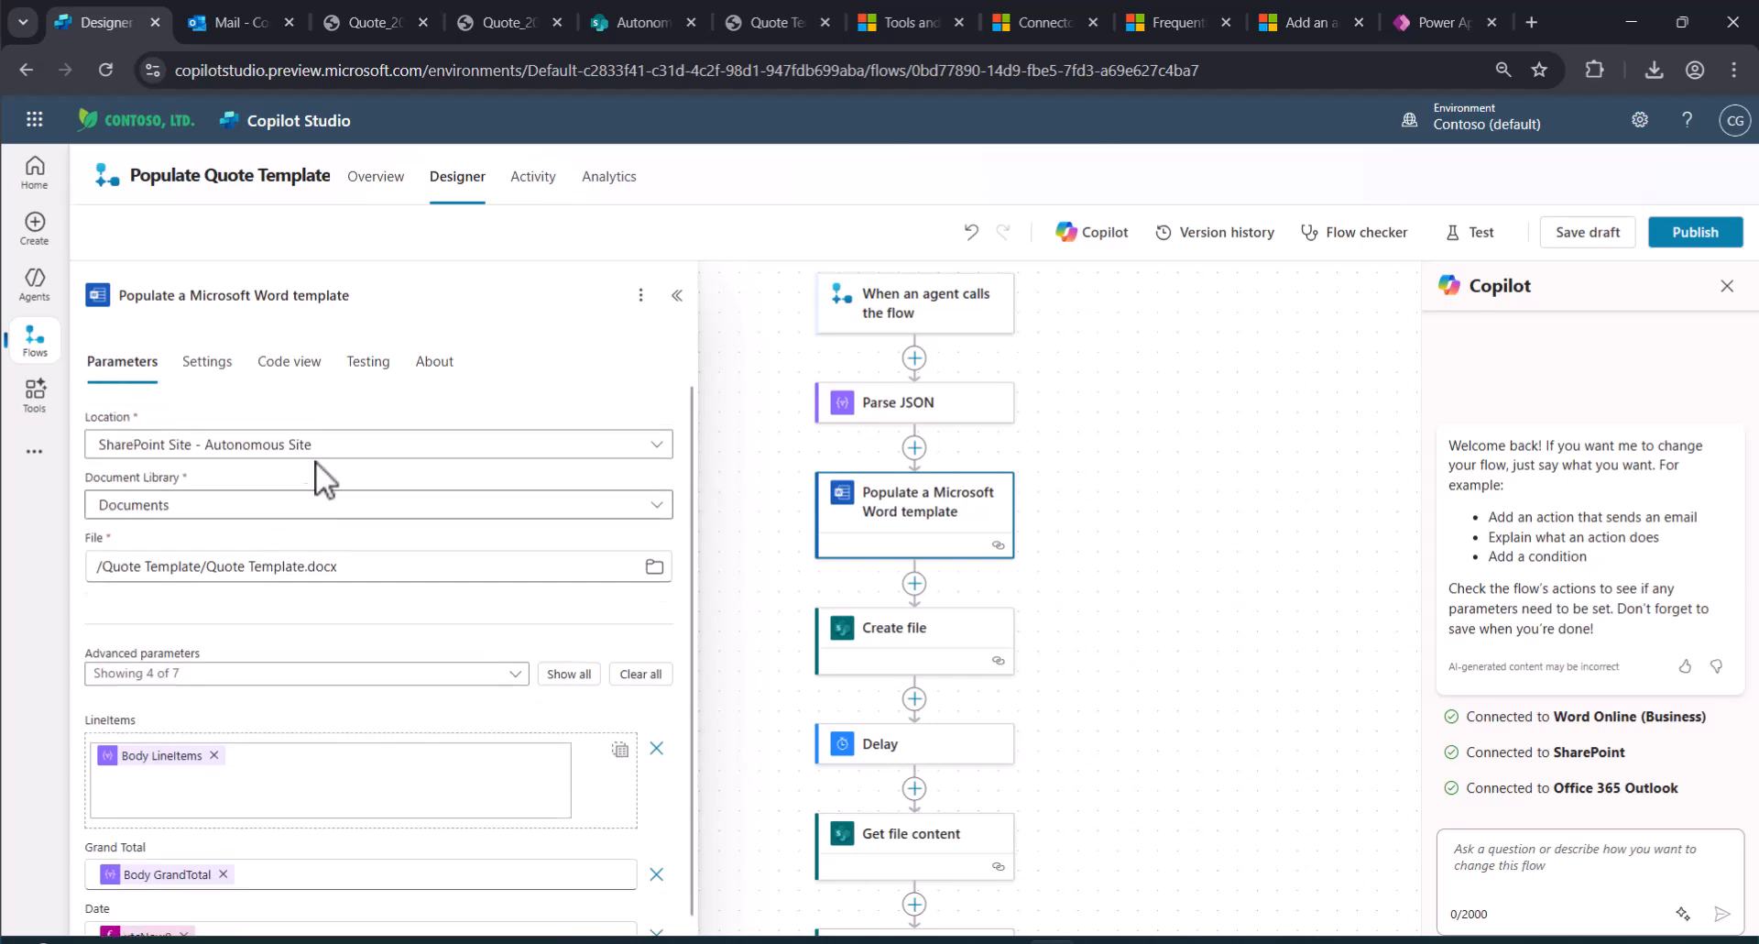
scroll(271, 691, down, 1)
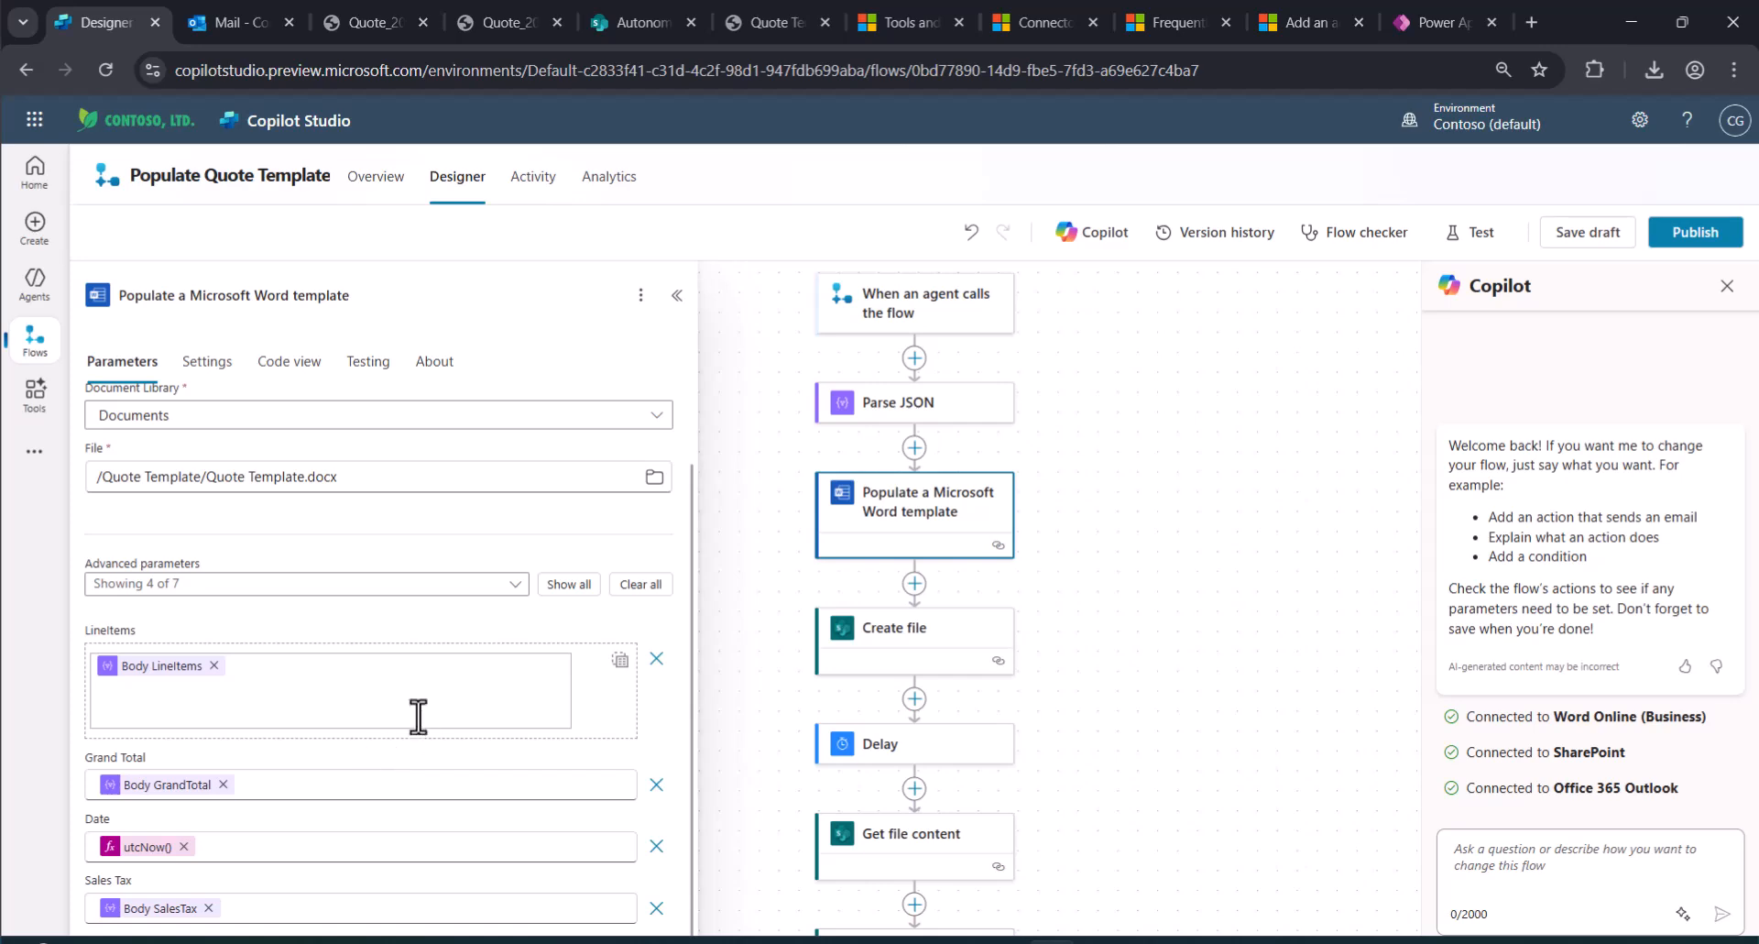
Check the Create file action's folder, file name and content, survey the remaining actions, and inspect the Delay action's settings.
click(936, 631)
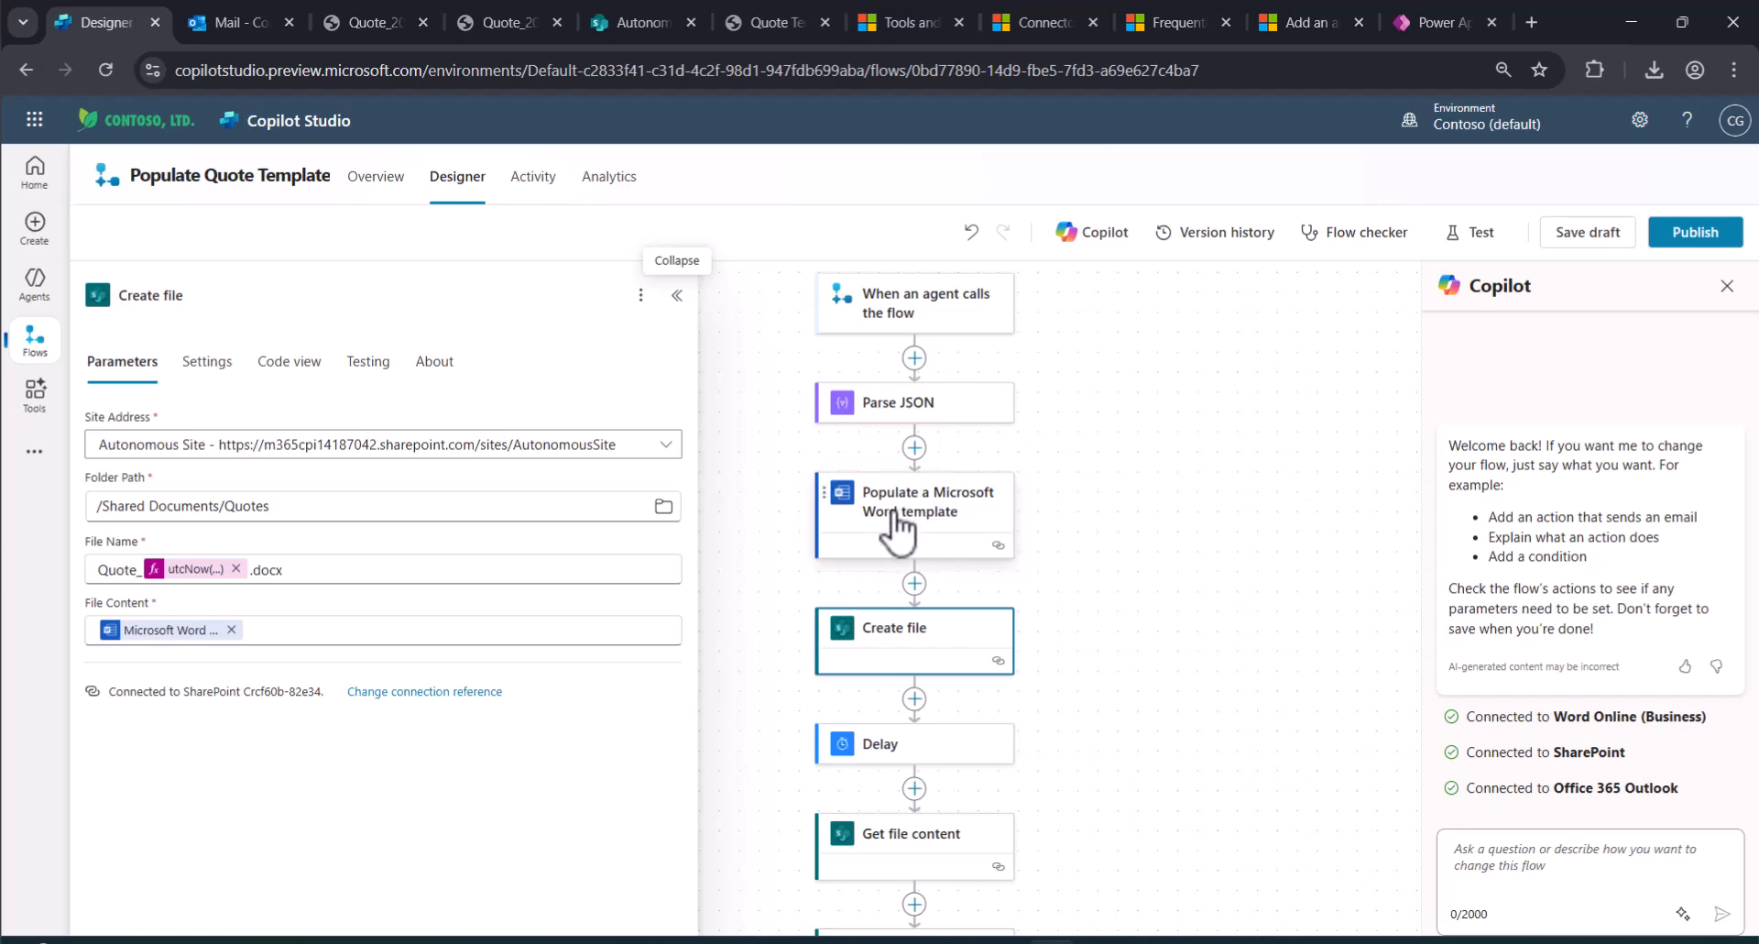
scroll(1033, 858, down, 5)
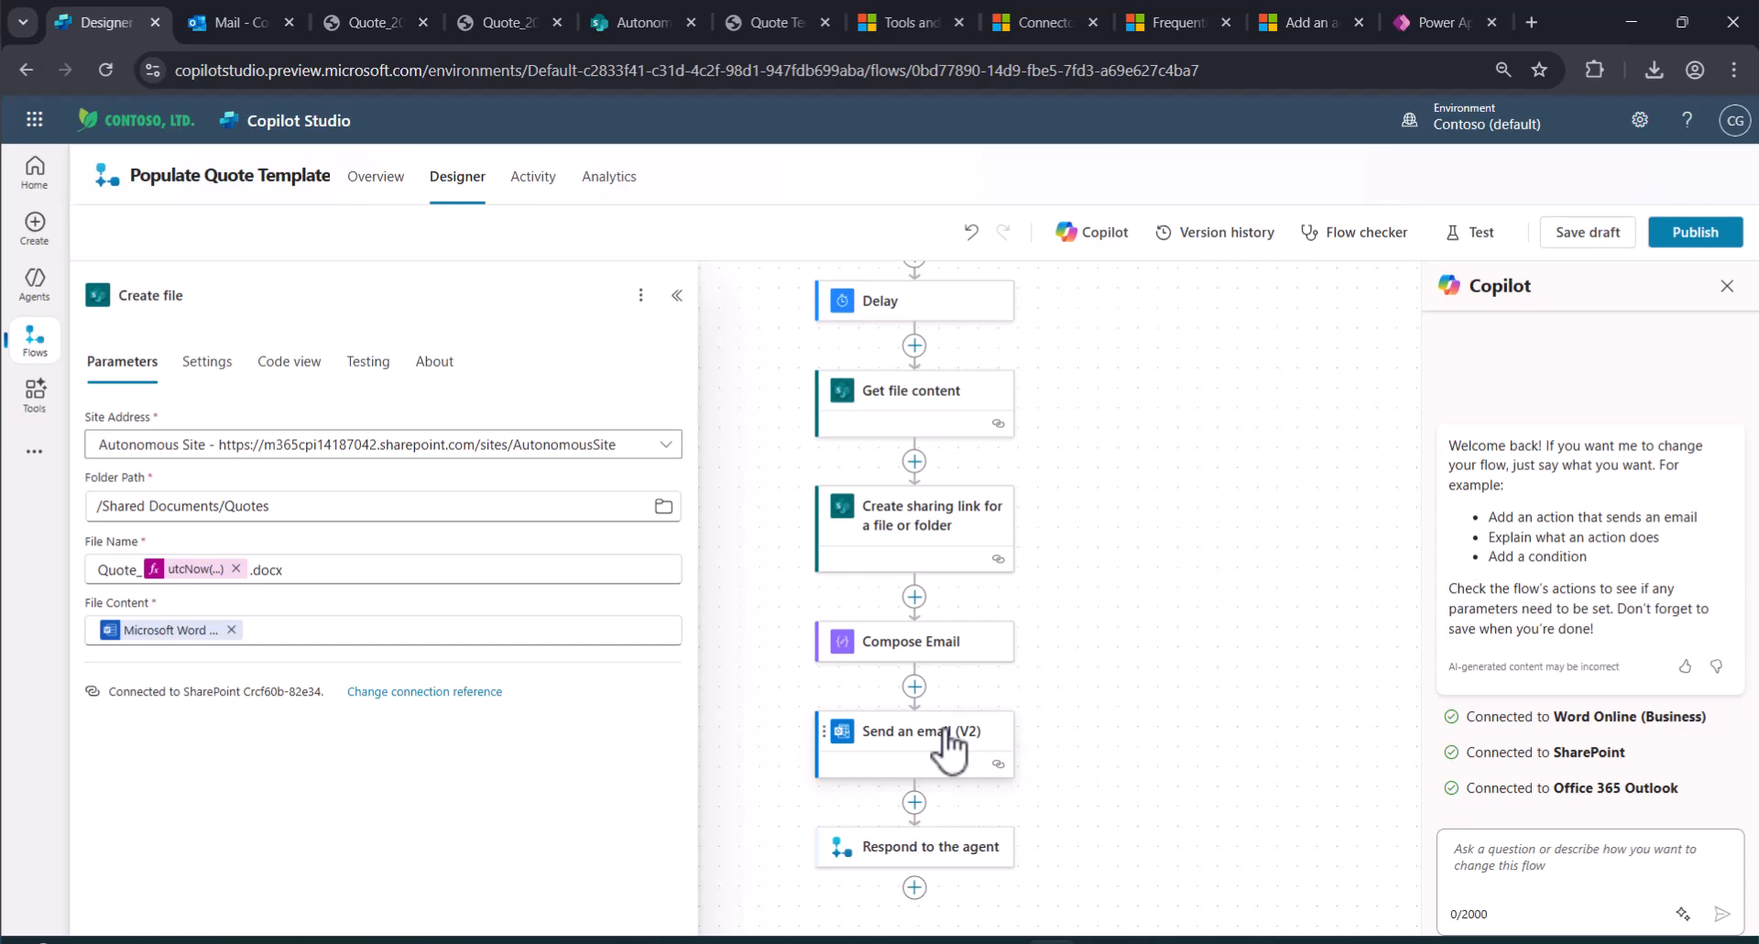
scroll(985, 695, up, 1)
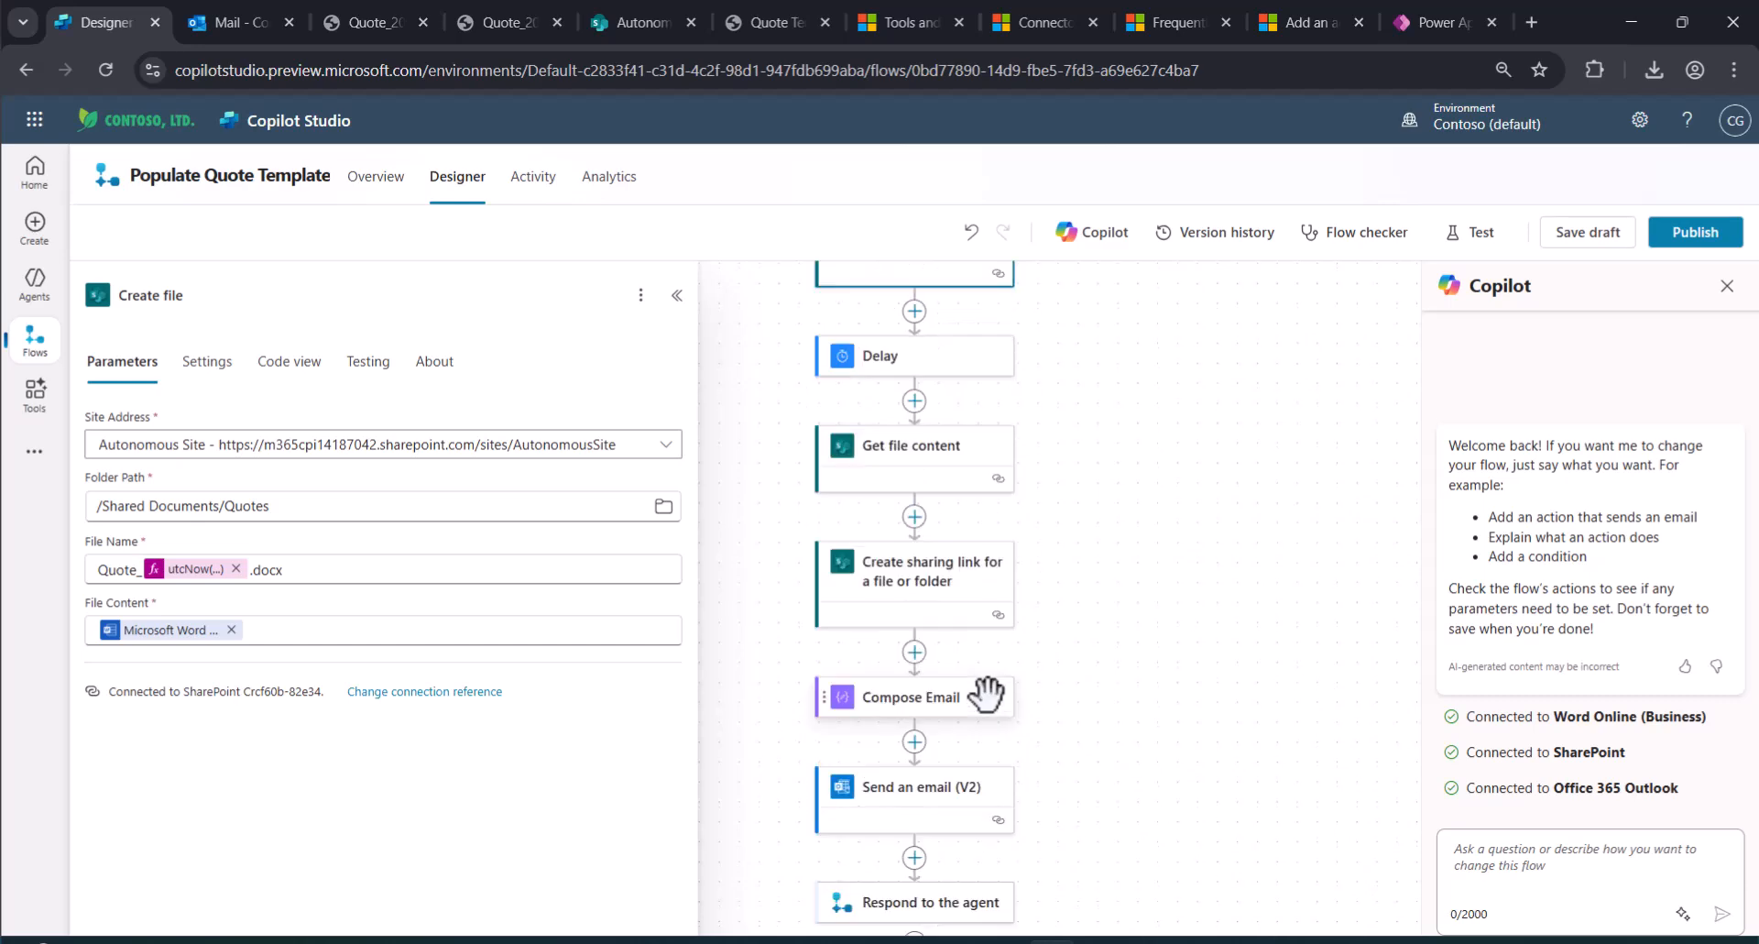
scroll(949, 702, up, 2)
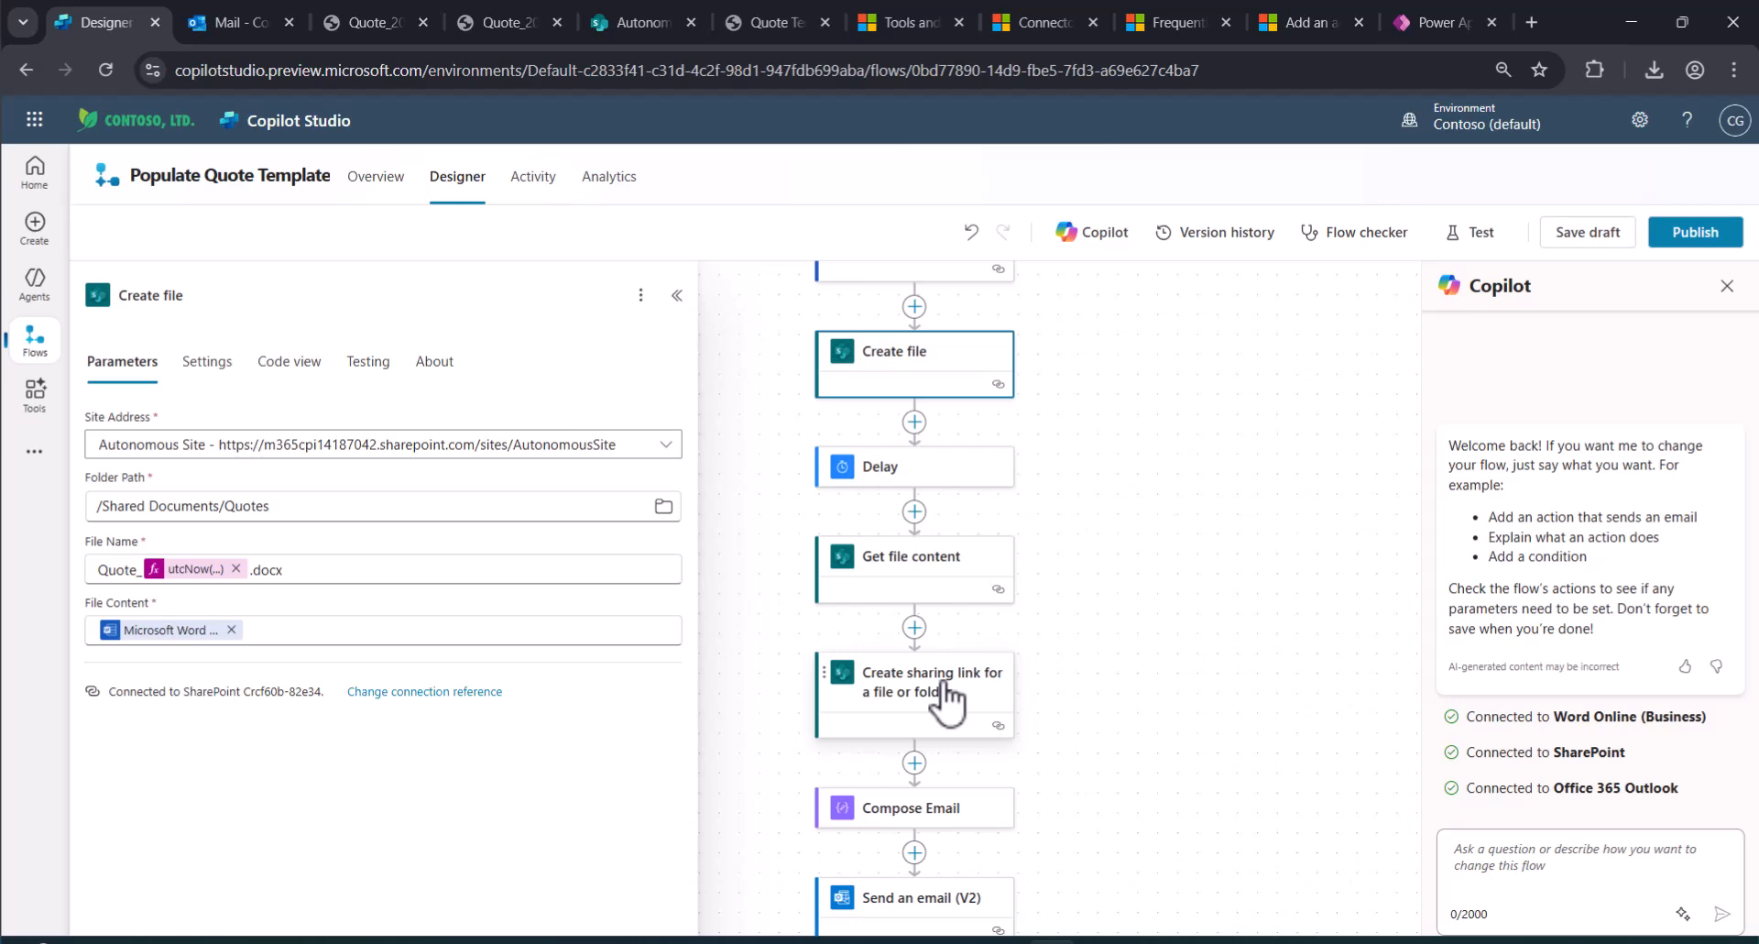
click(926, 490)
scroll(1131, 525, up, 1)
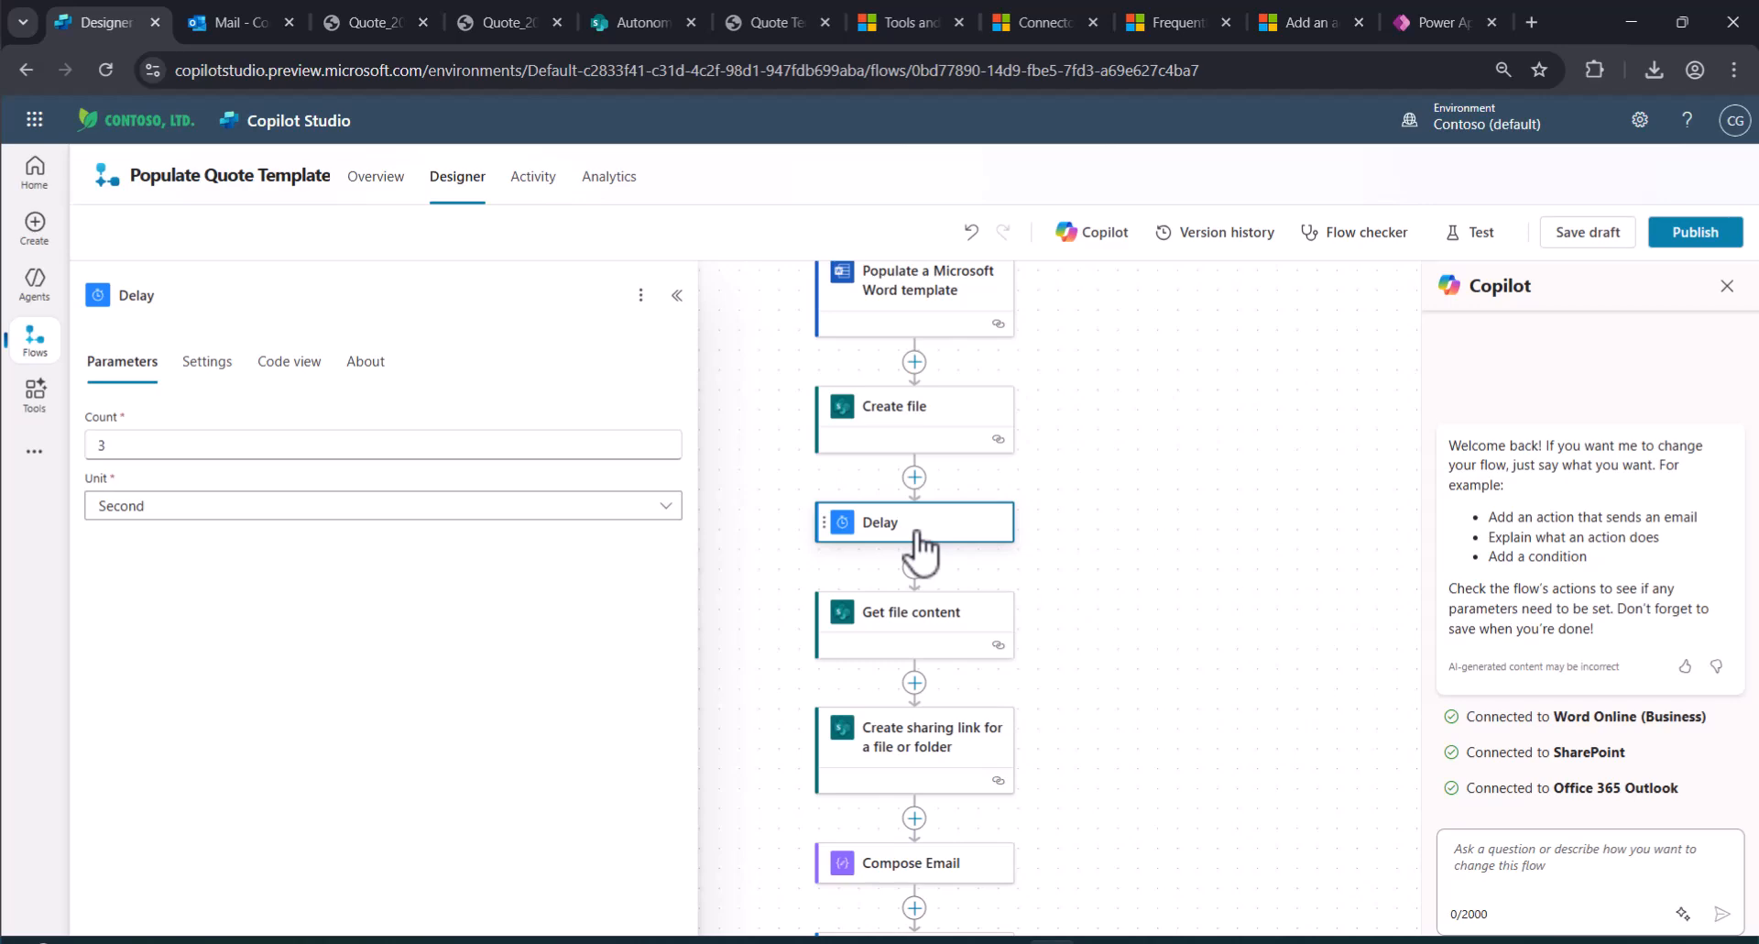
Inspect the Get file content action's settings, including the EncodeUriComponent expression in its file identifier, leaving the expression as it is.
click(881, 619)
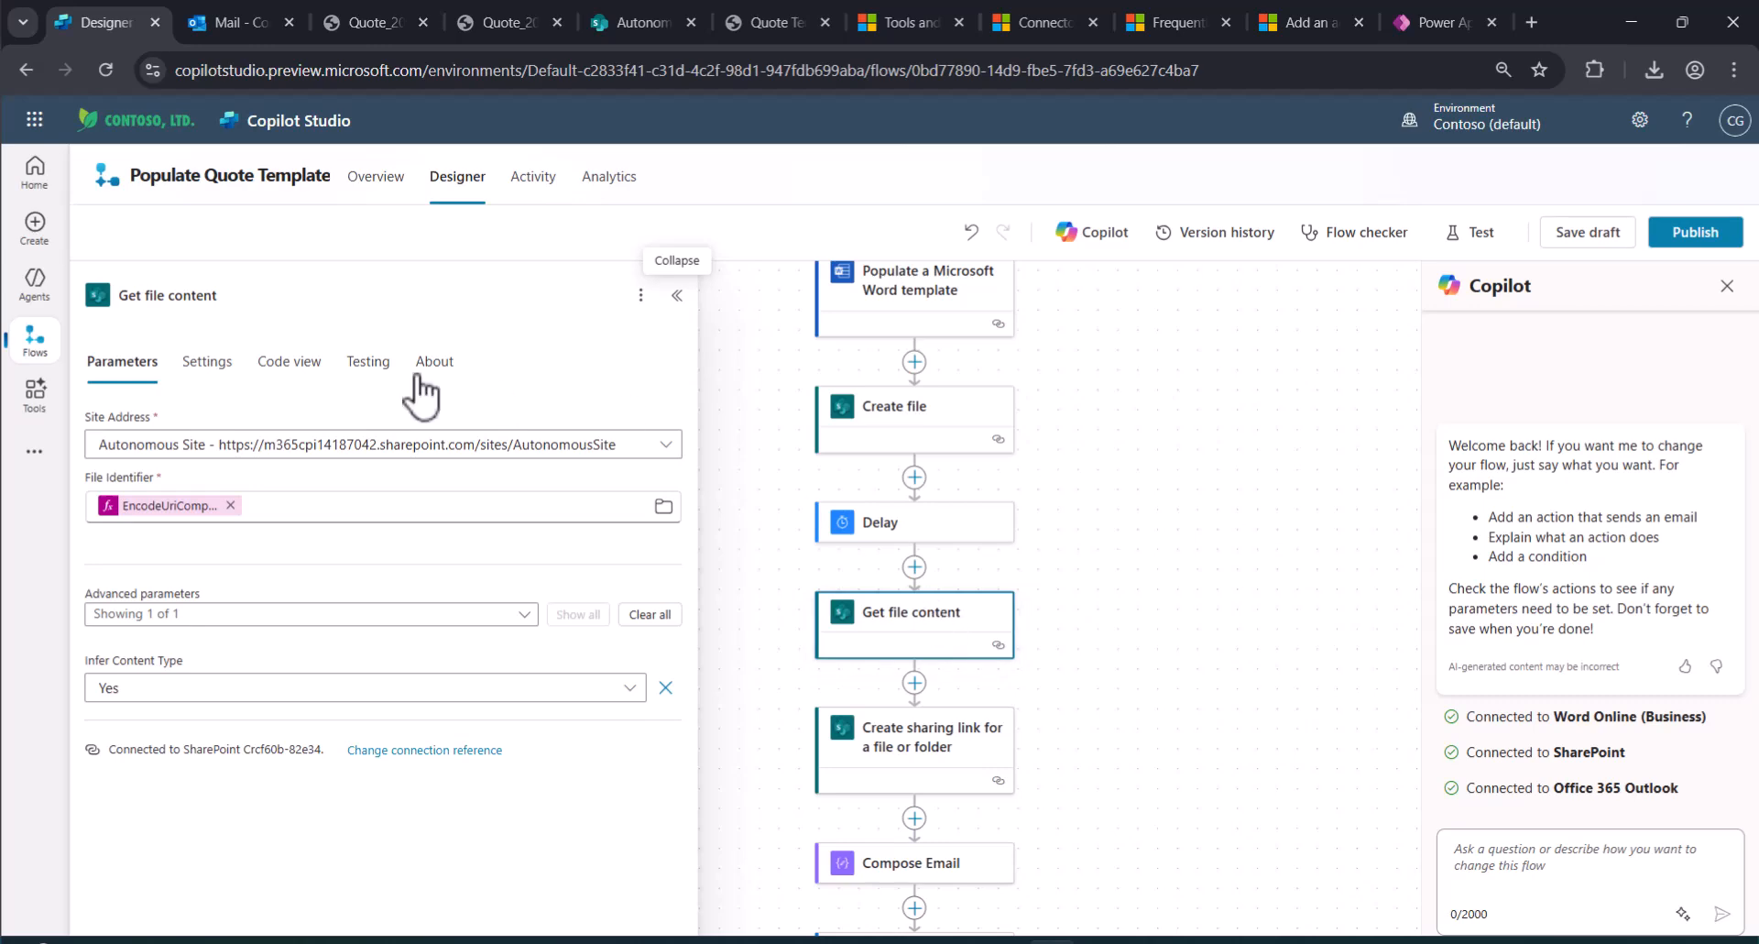
click(183, 510)
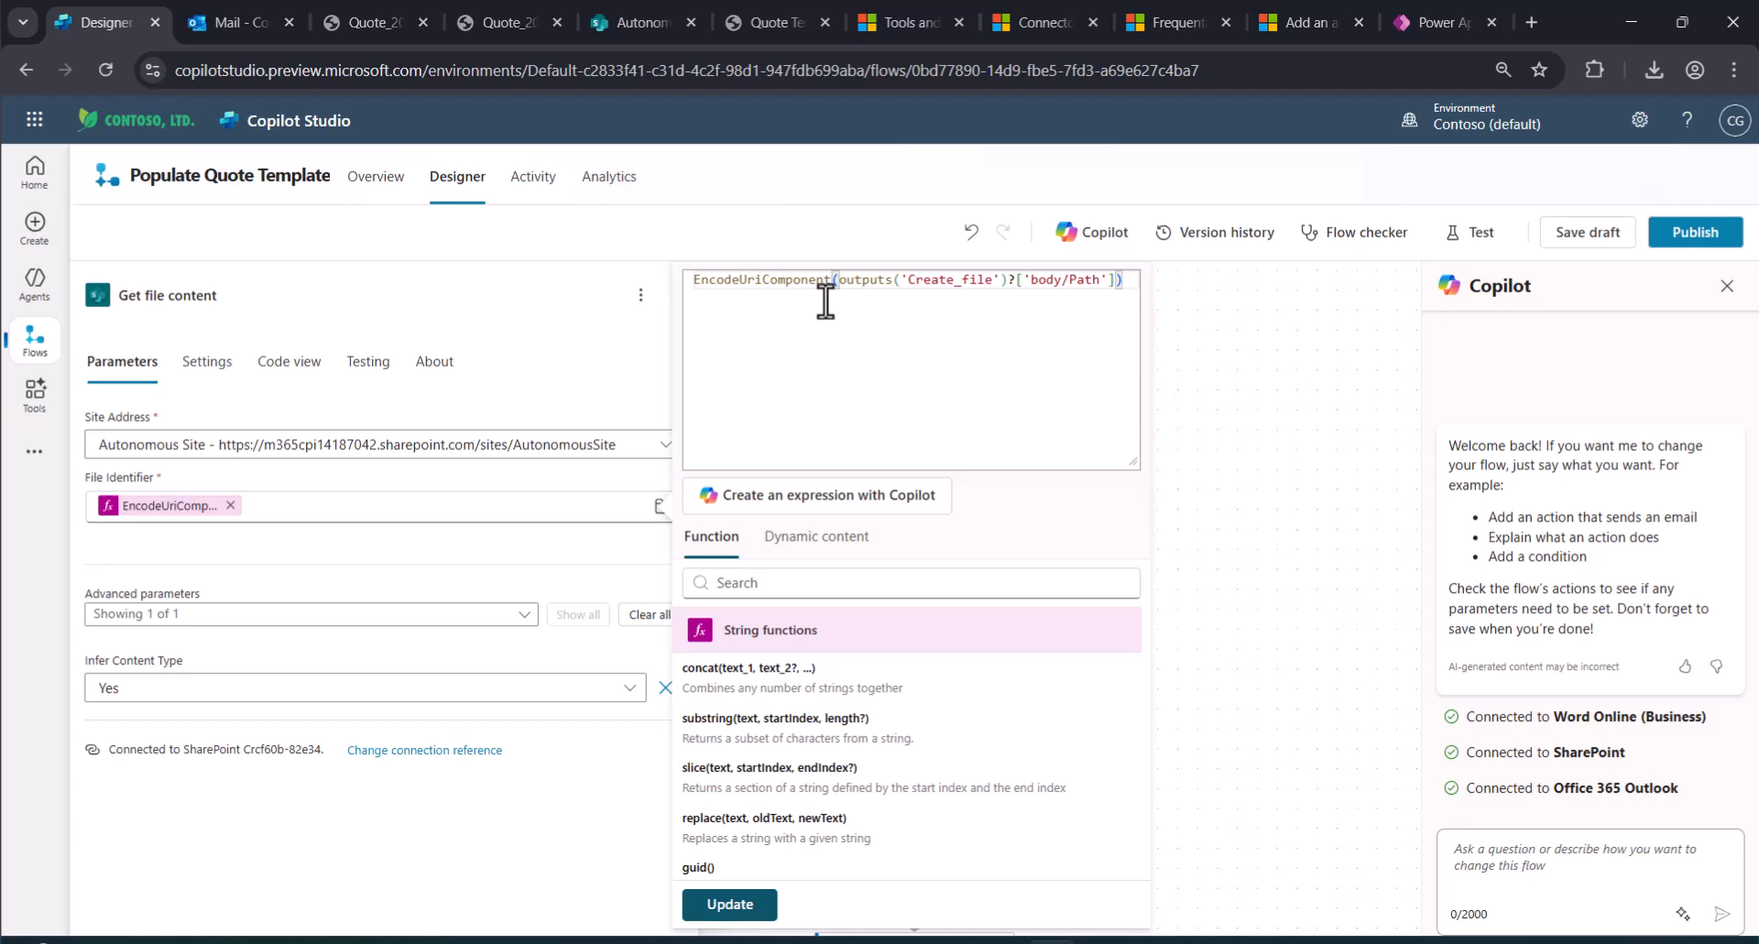
click(1170, 348)
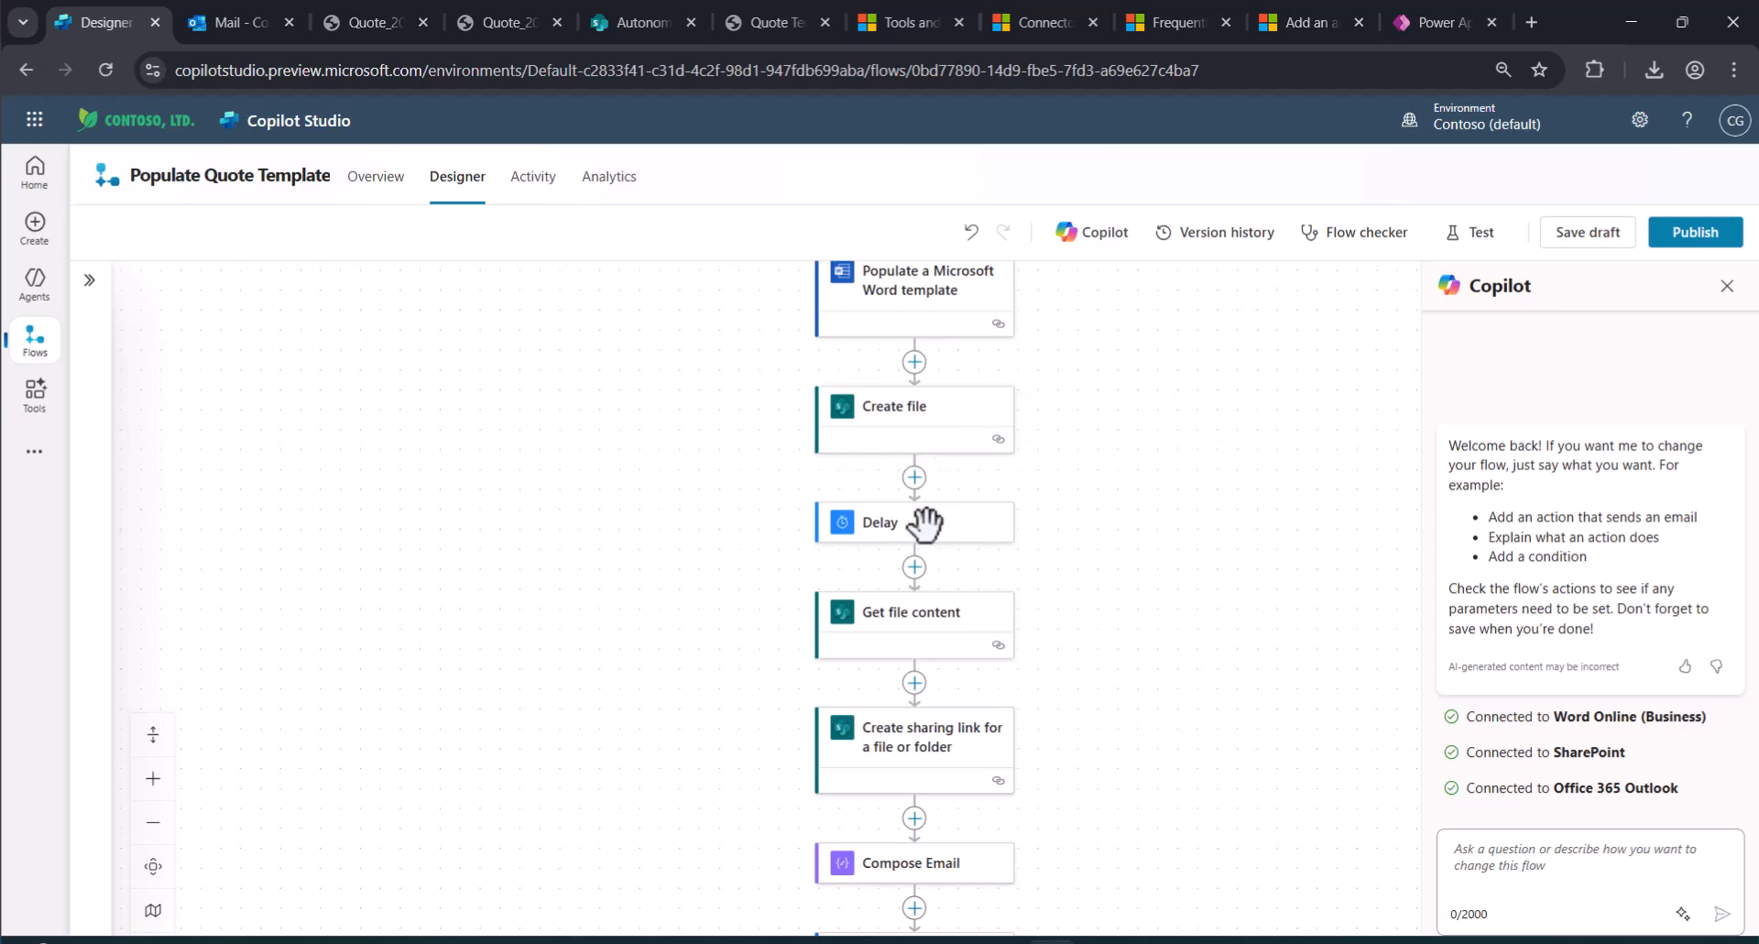
click(928, 627)
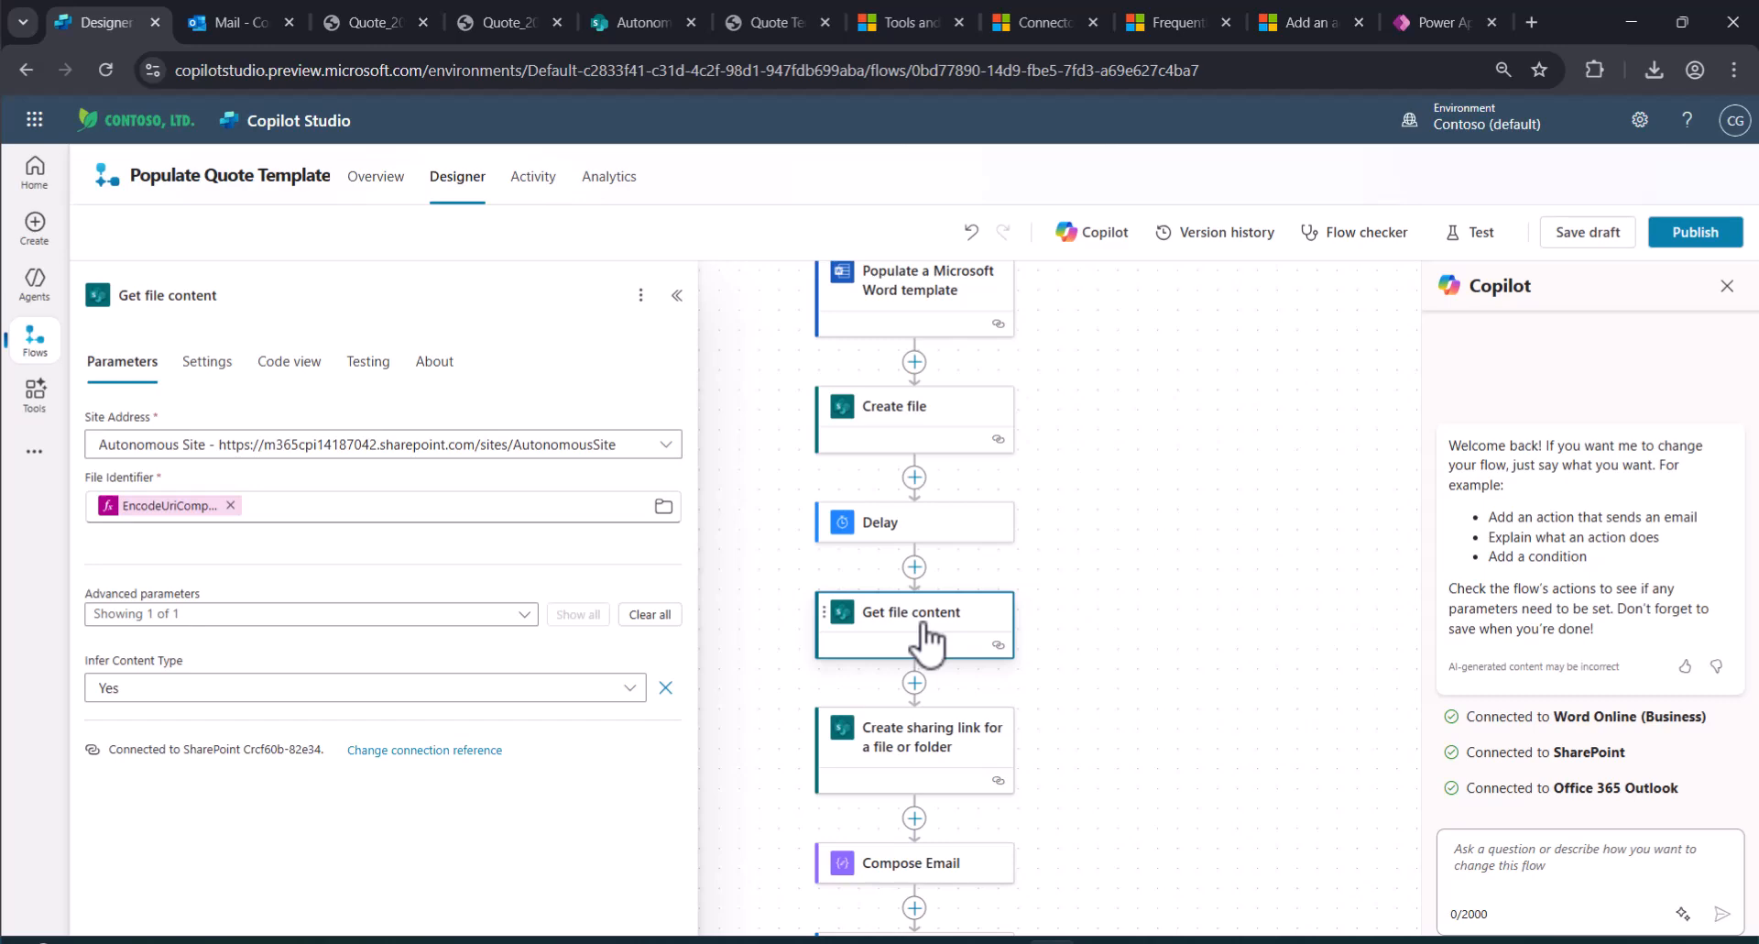
Review the flow's remaining actions, then switch to SharePoint and open the Quotes folder in the Autonomous Site's Documents library.
scroll(928, 627, down, 1)
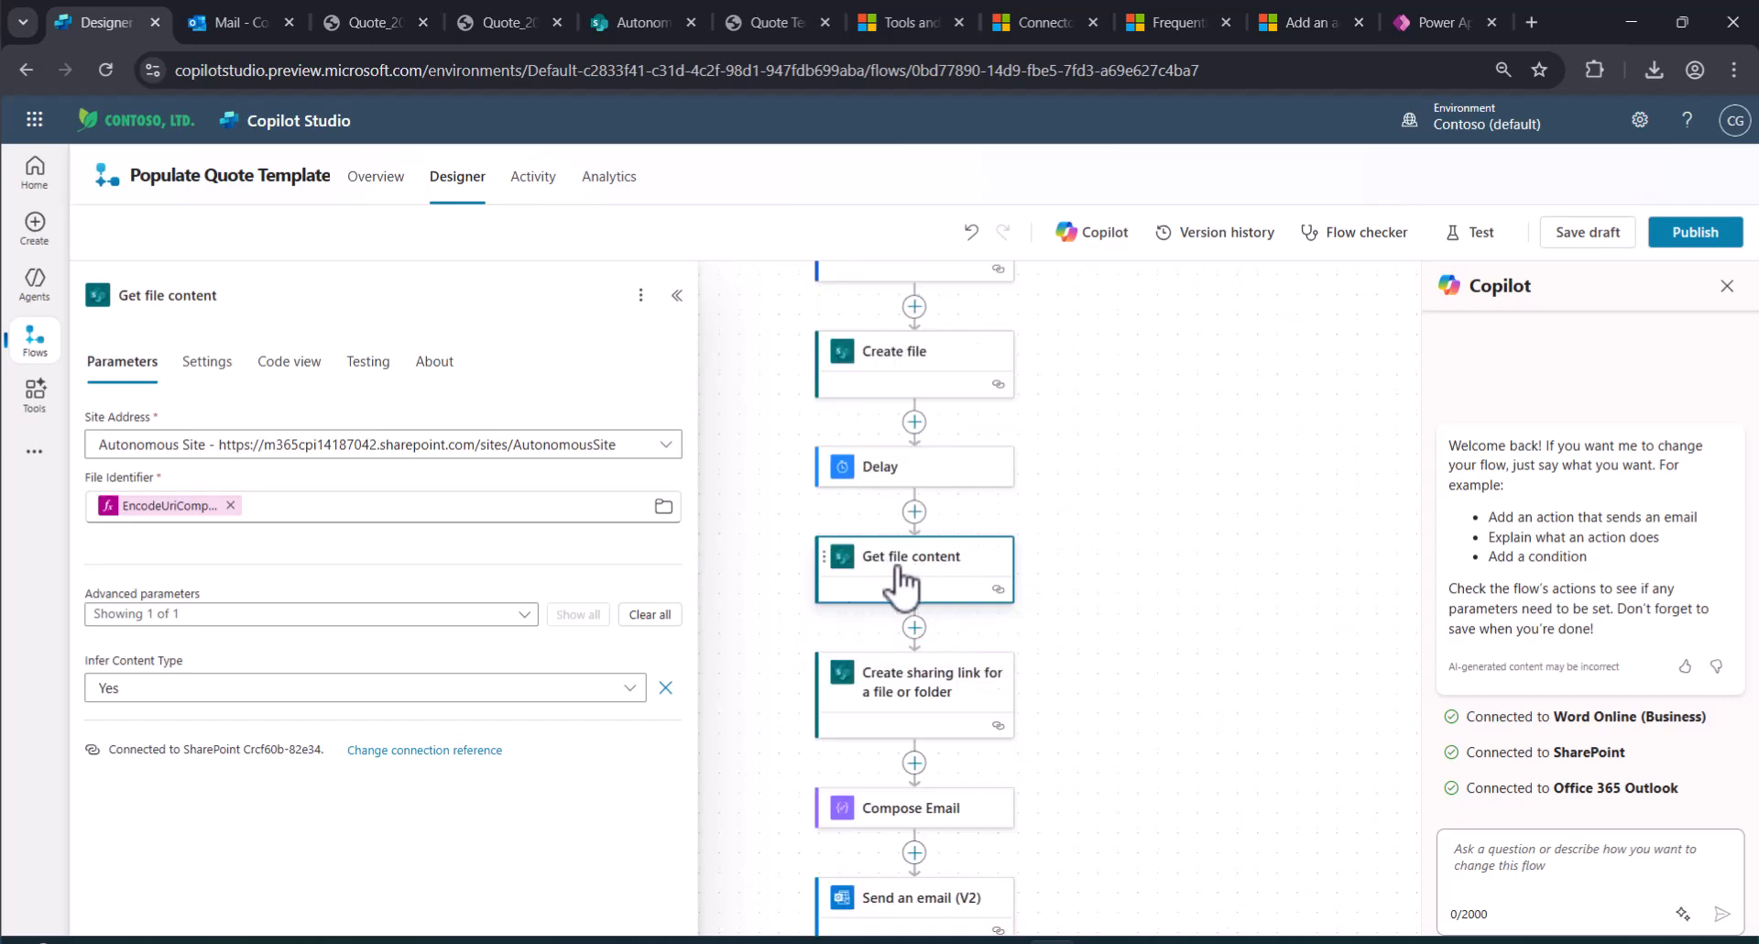
scroll(916, 623, down, 1)
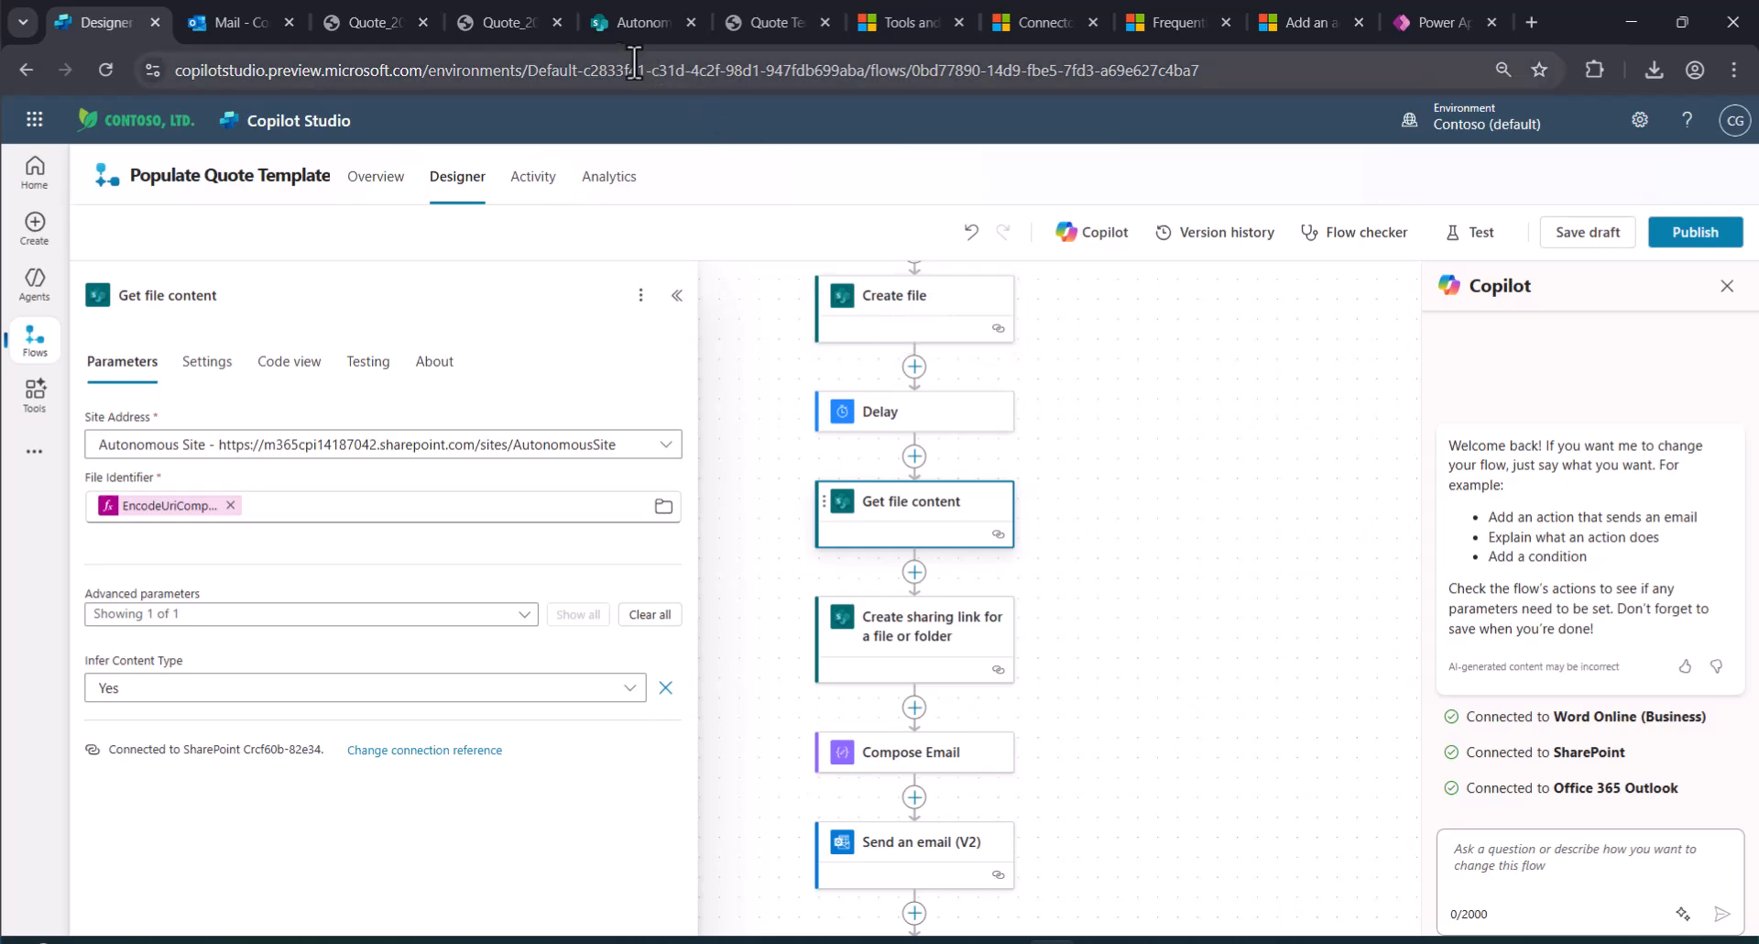
click(642, 33)
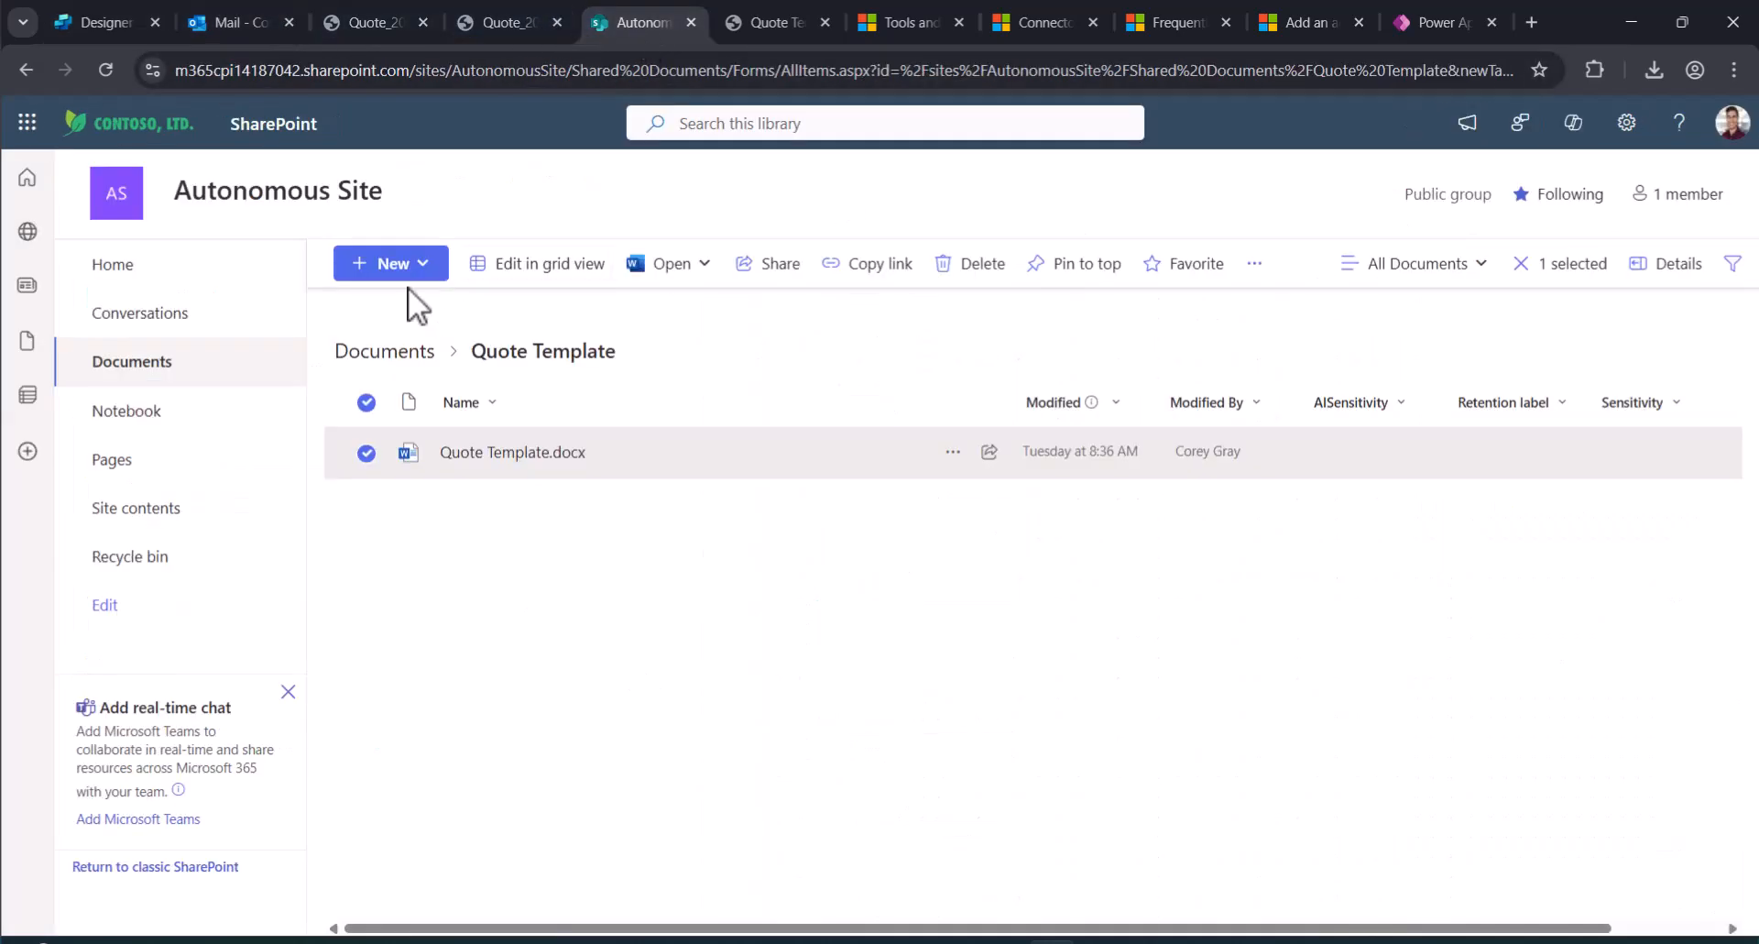
click(168, 369)
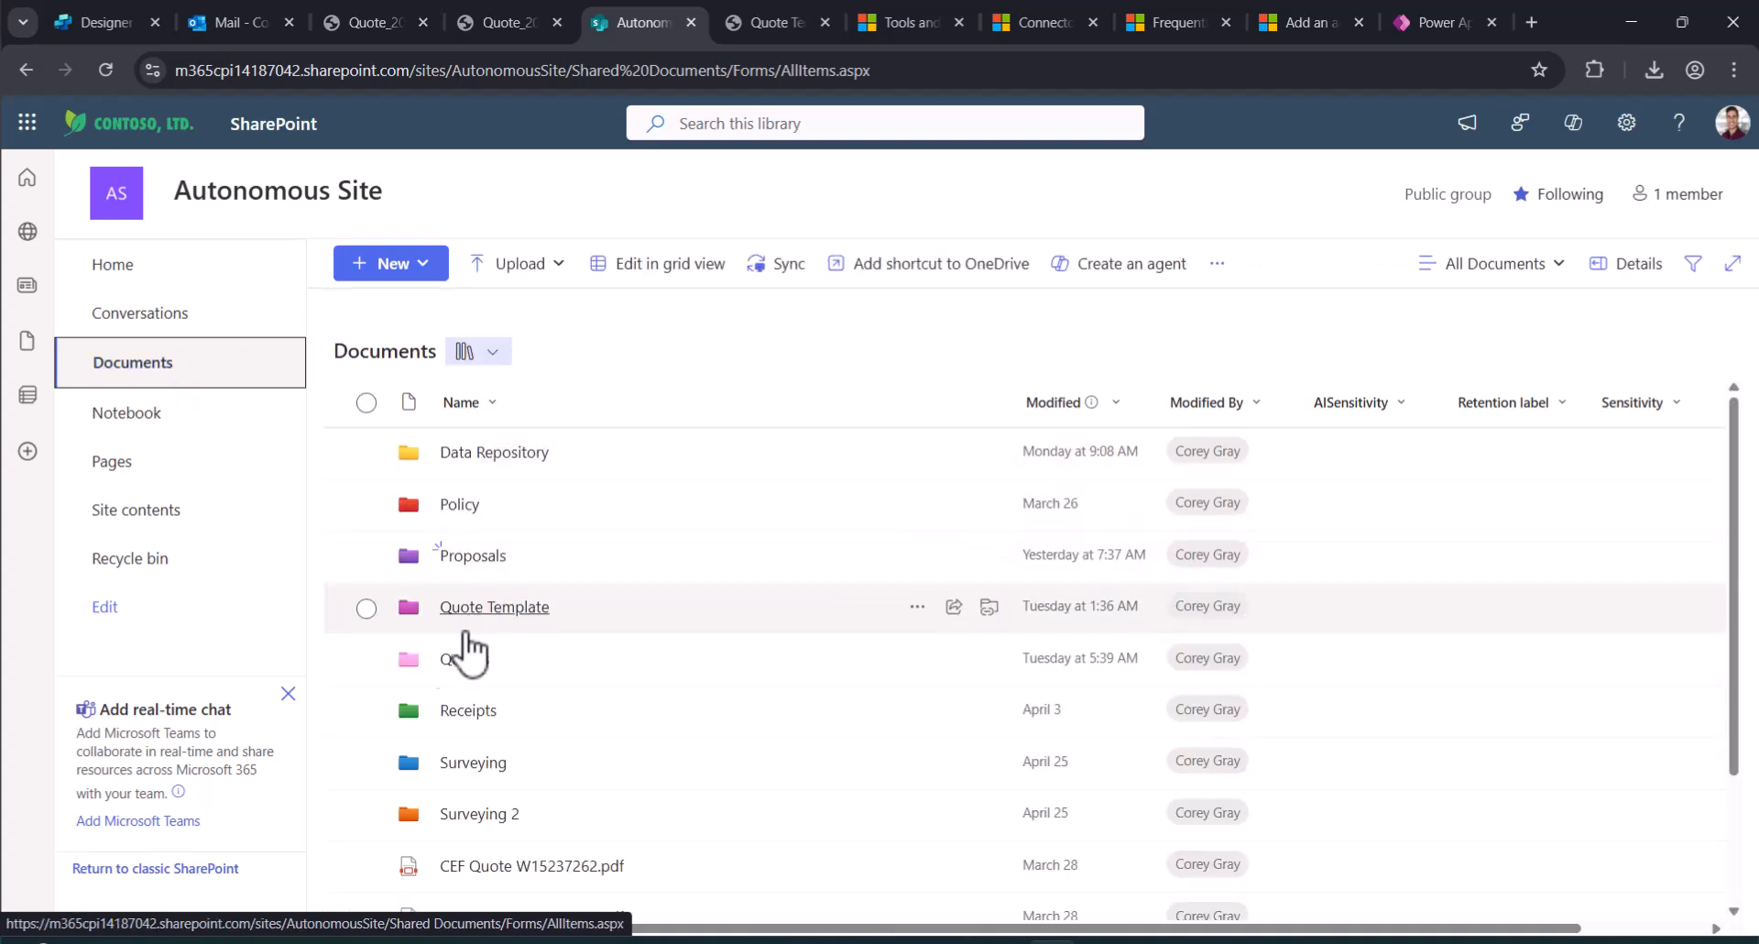
click(465, 659)
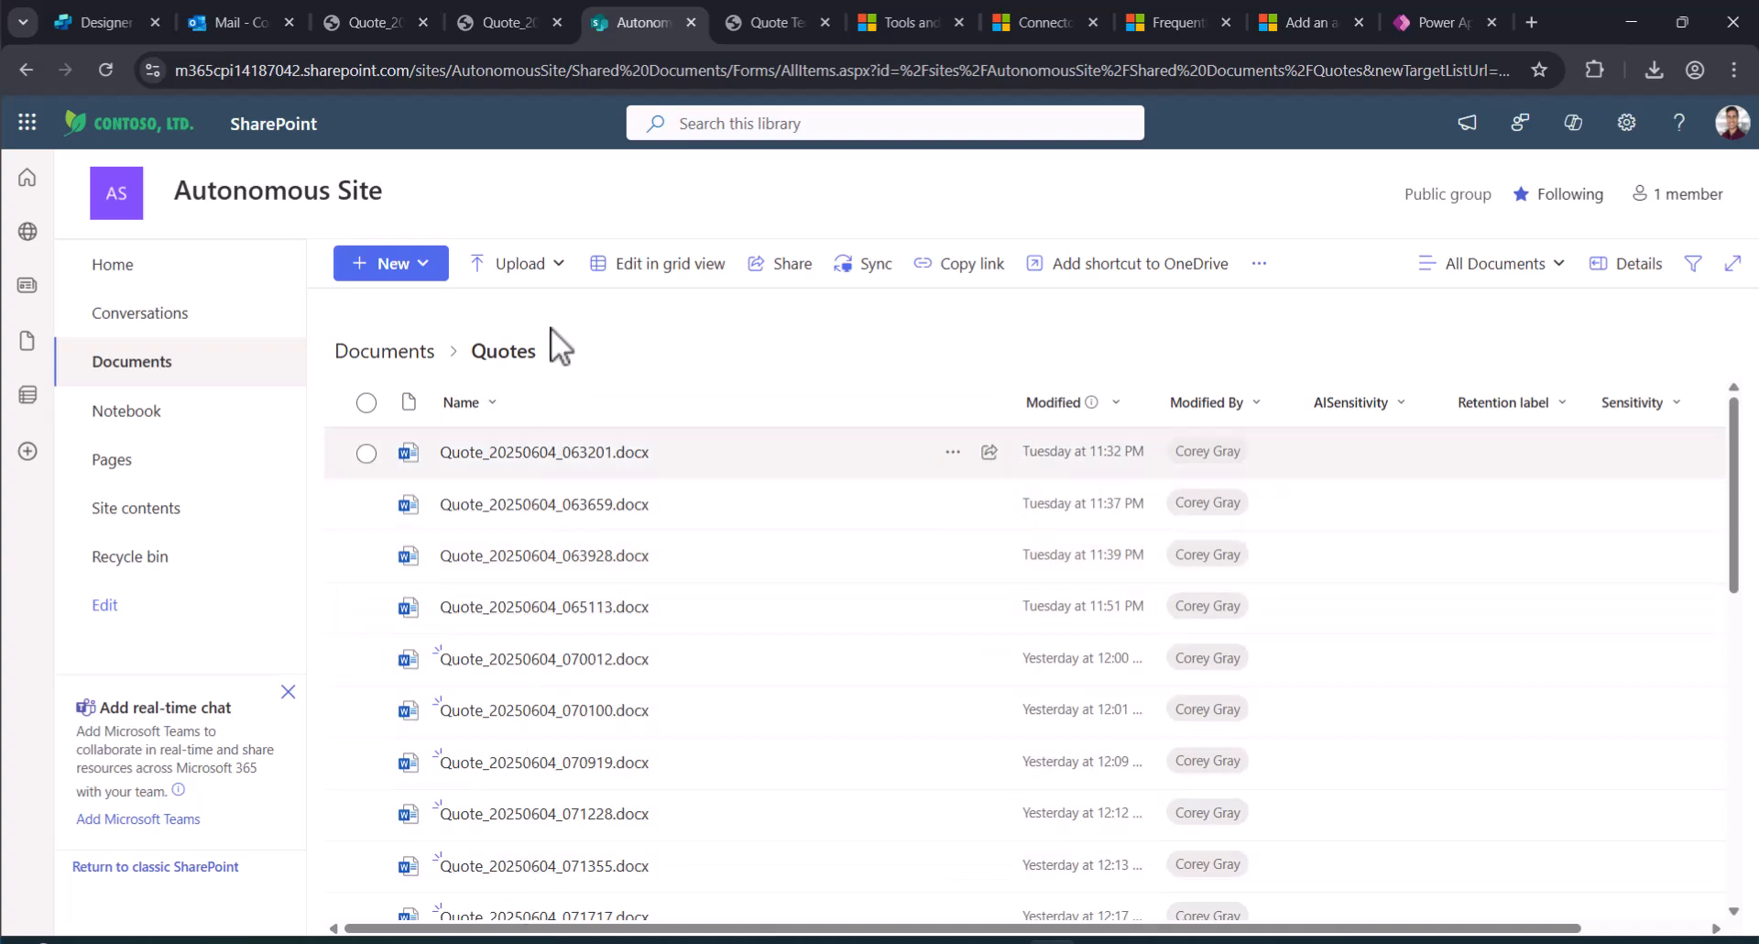
Return to the Copilot Studio flow and inspect the Create sharing link action's settings and the Compose Email action's HTML body.
click(84, 20)
click(947, 640)
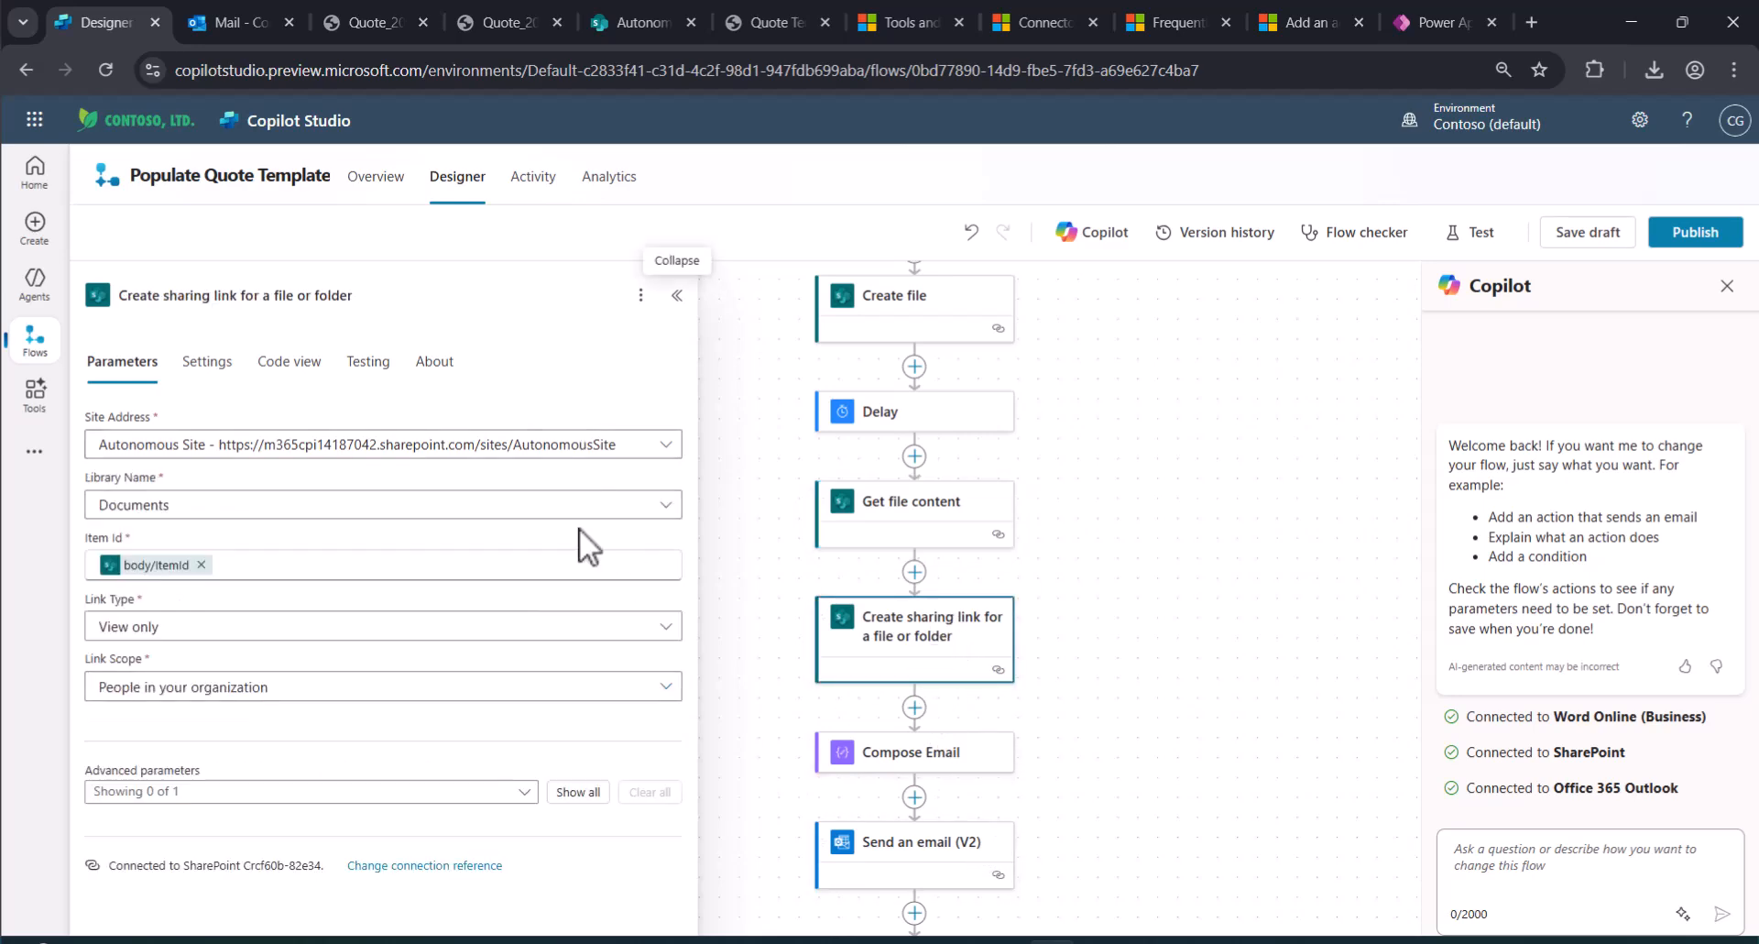
click(925, 766)
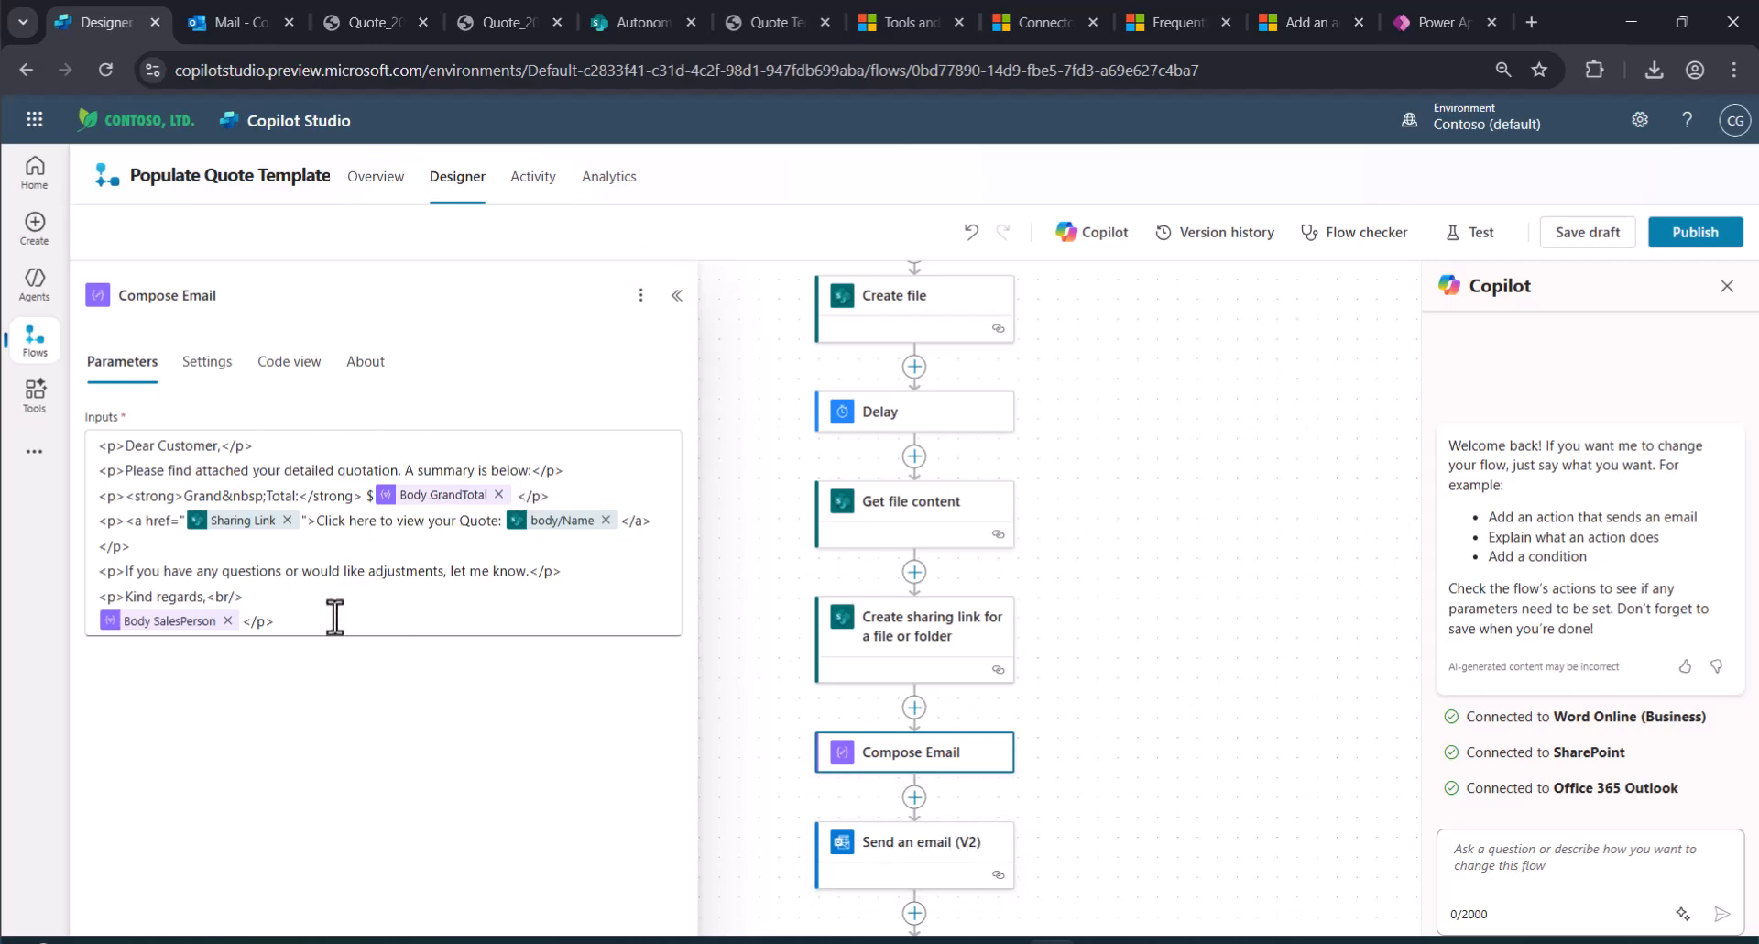
drag(330, 609, 66, 449)
click(524, 621)
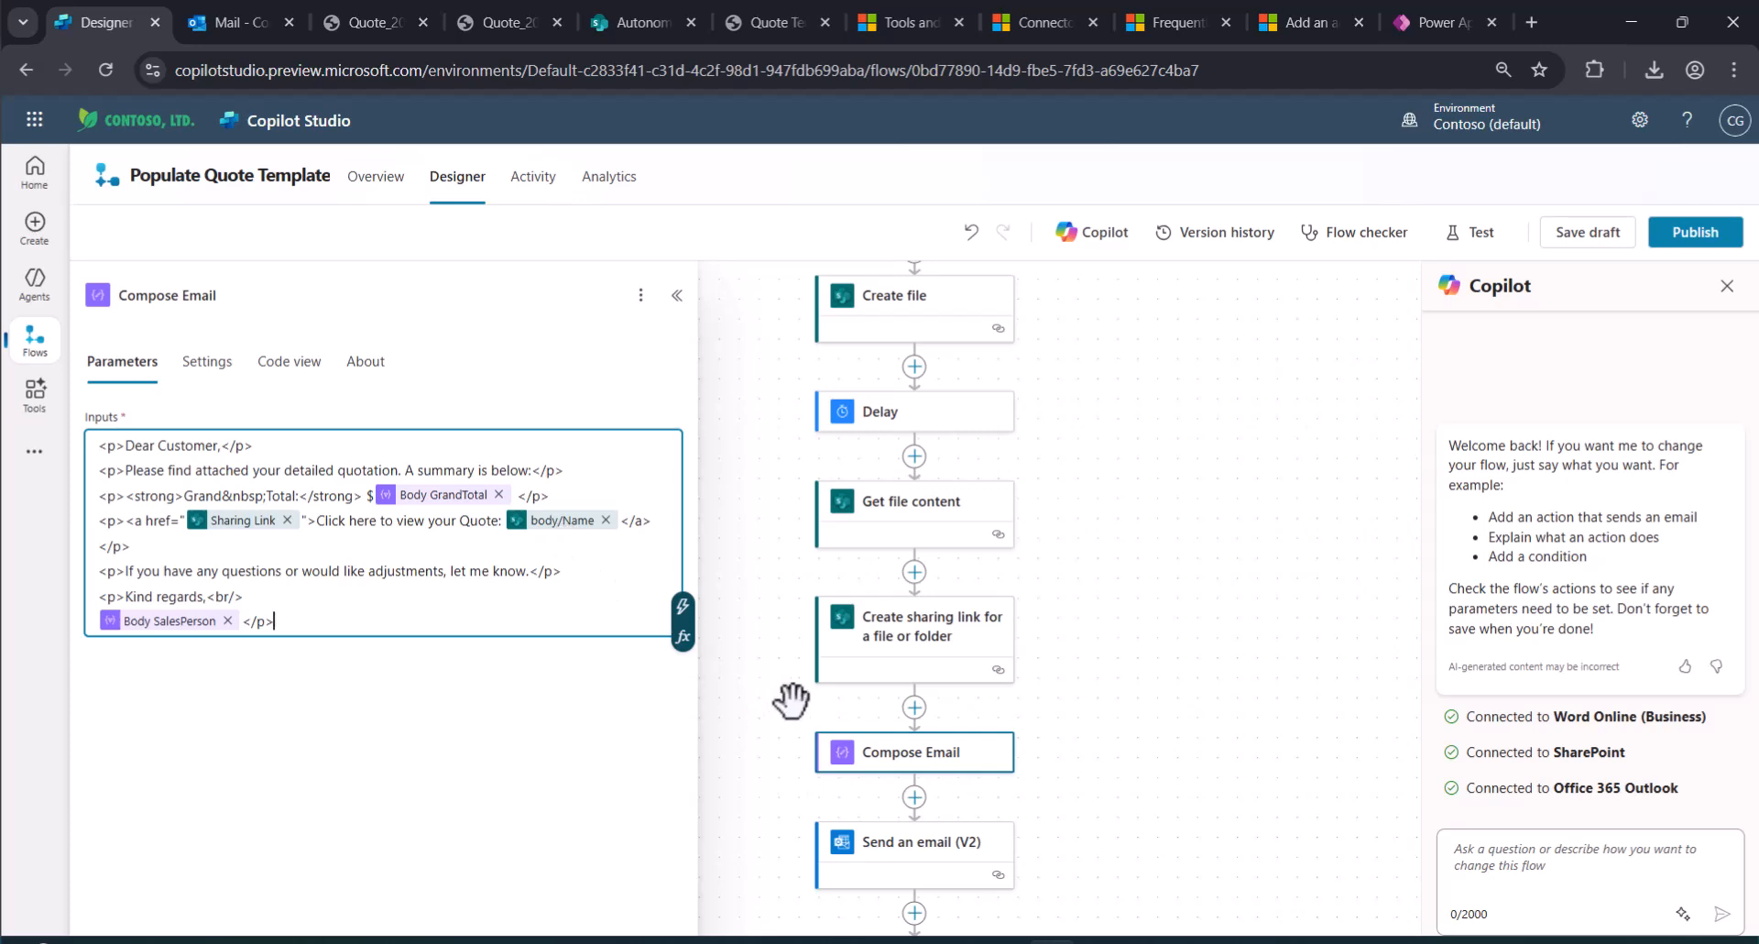
Inspect the Send an email (V2) action's recipient, subject, body and attachments array, then look back over the earlier actions.
click(946, 849)
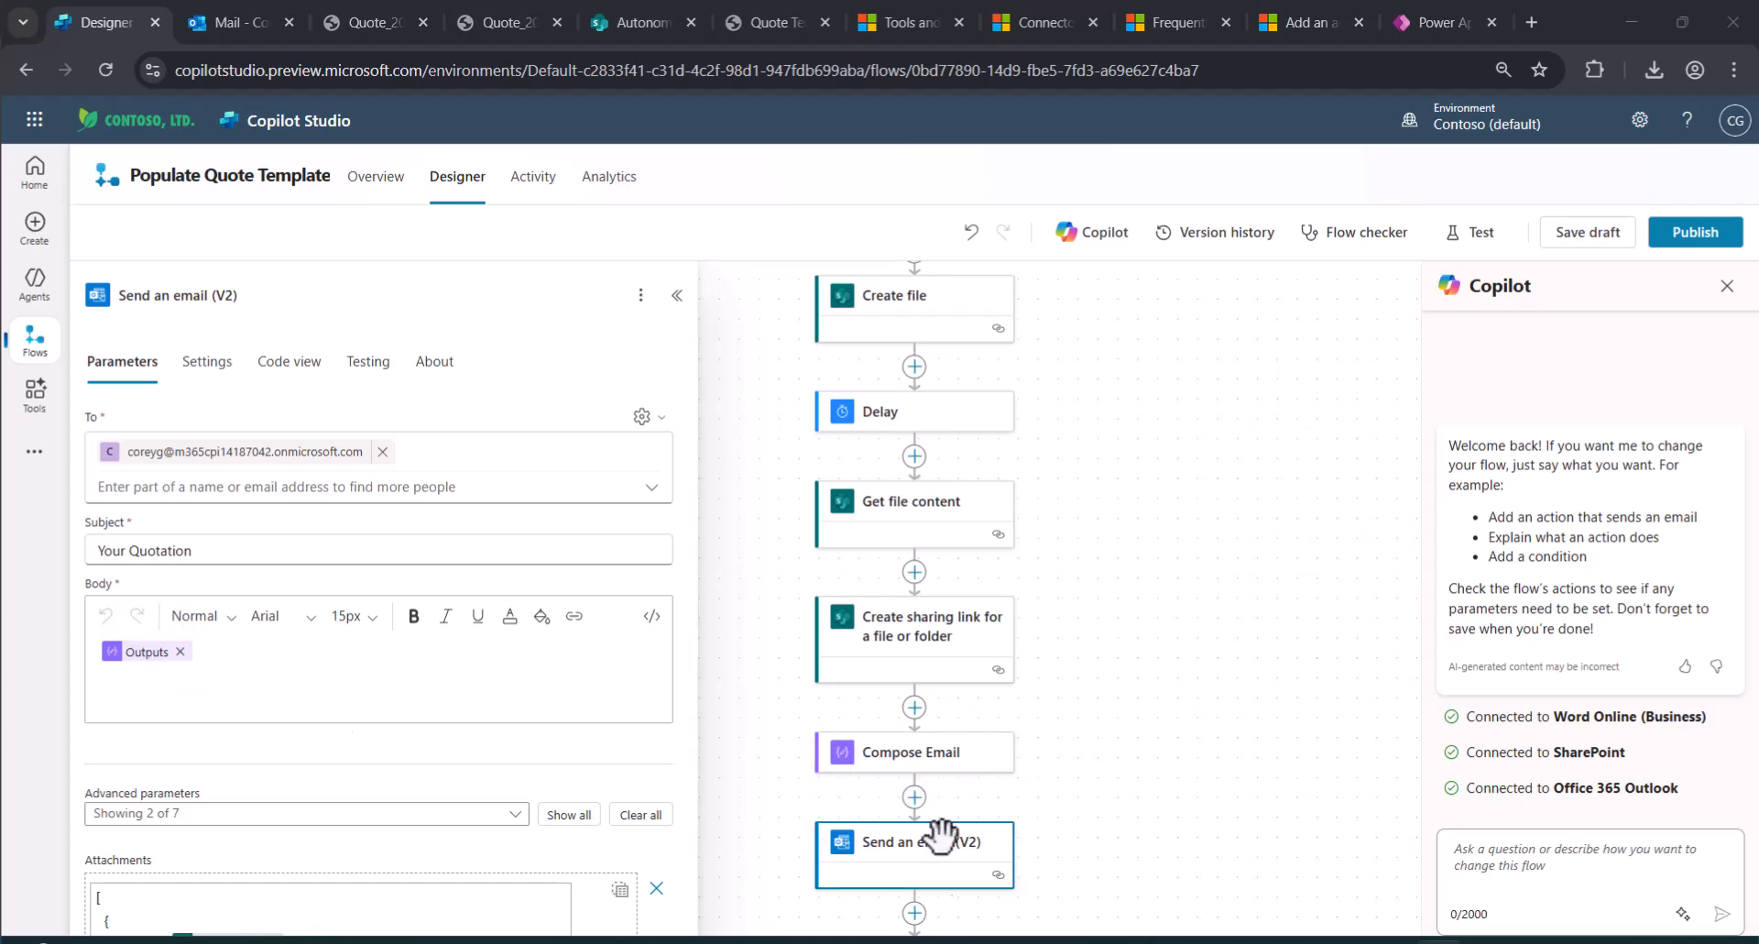
scroll(374, 746, down, 1)
scroll(374, 746, down, 2)
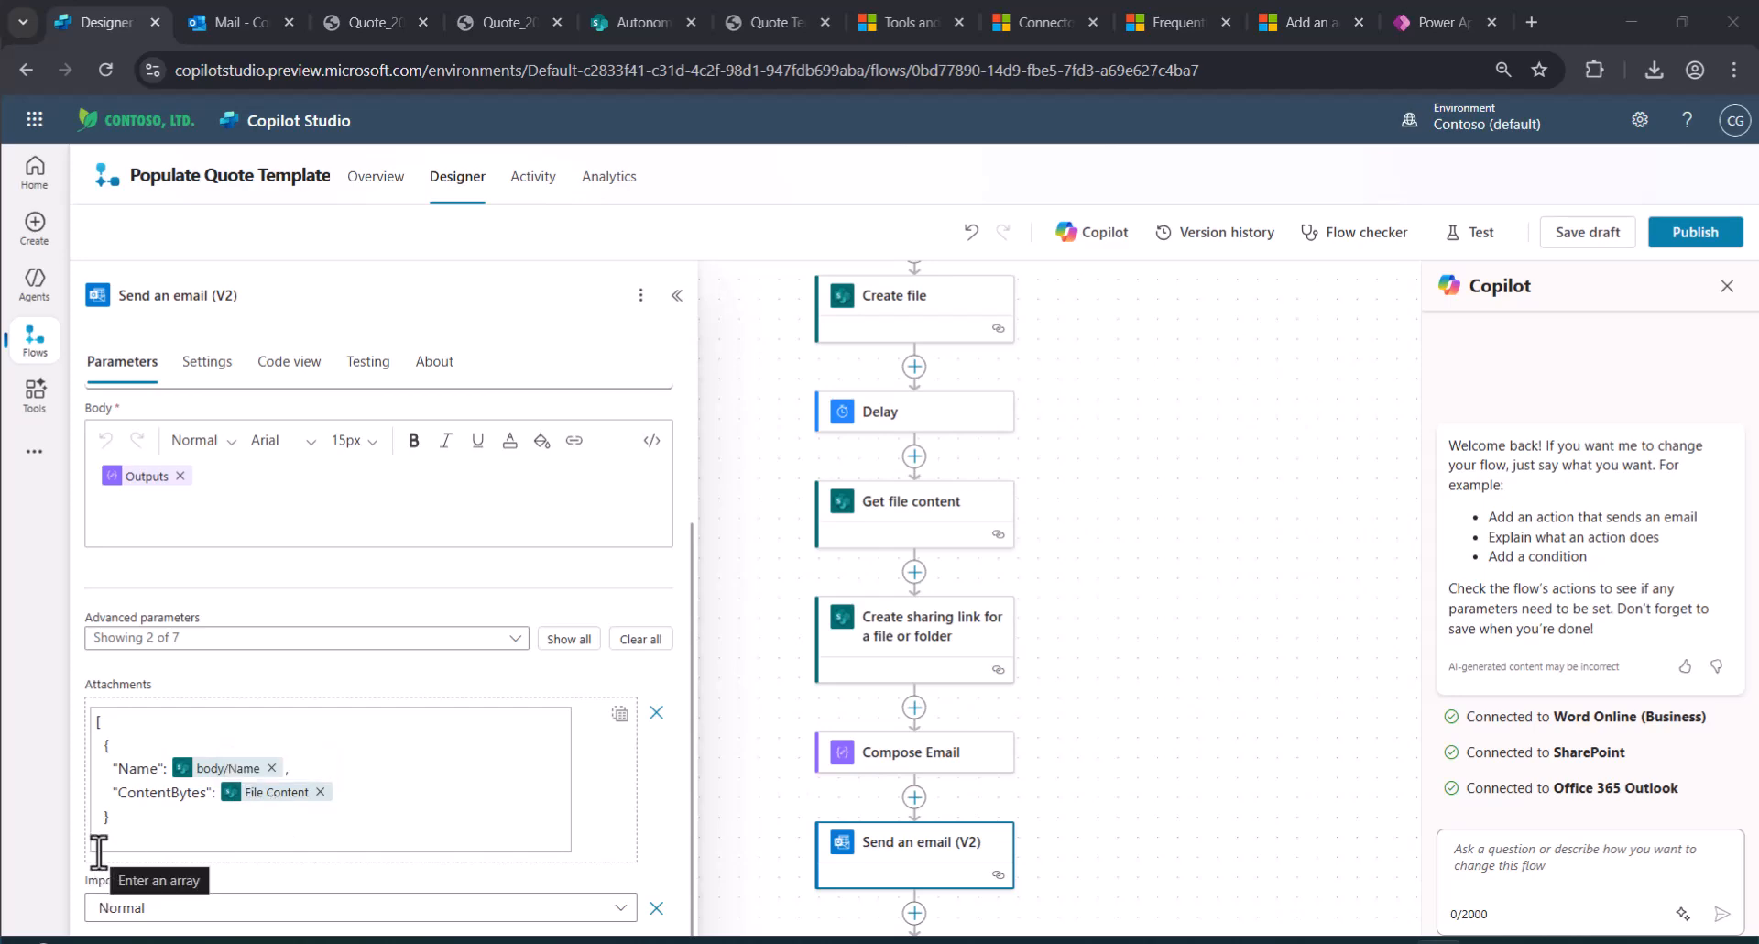
scroll(1072, 669, up, 3)
scroll(1078, 664, up, 2)
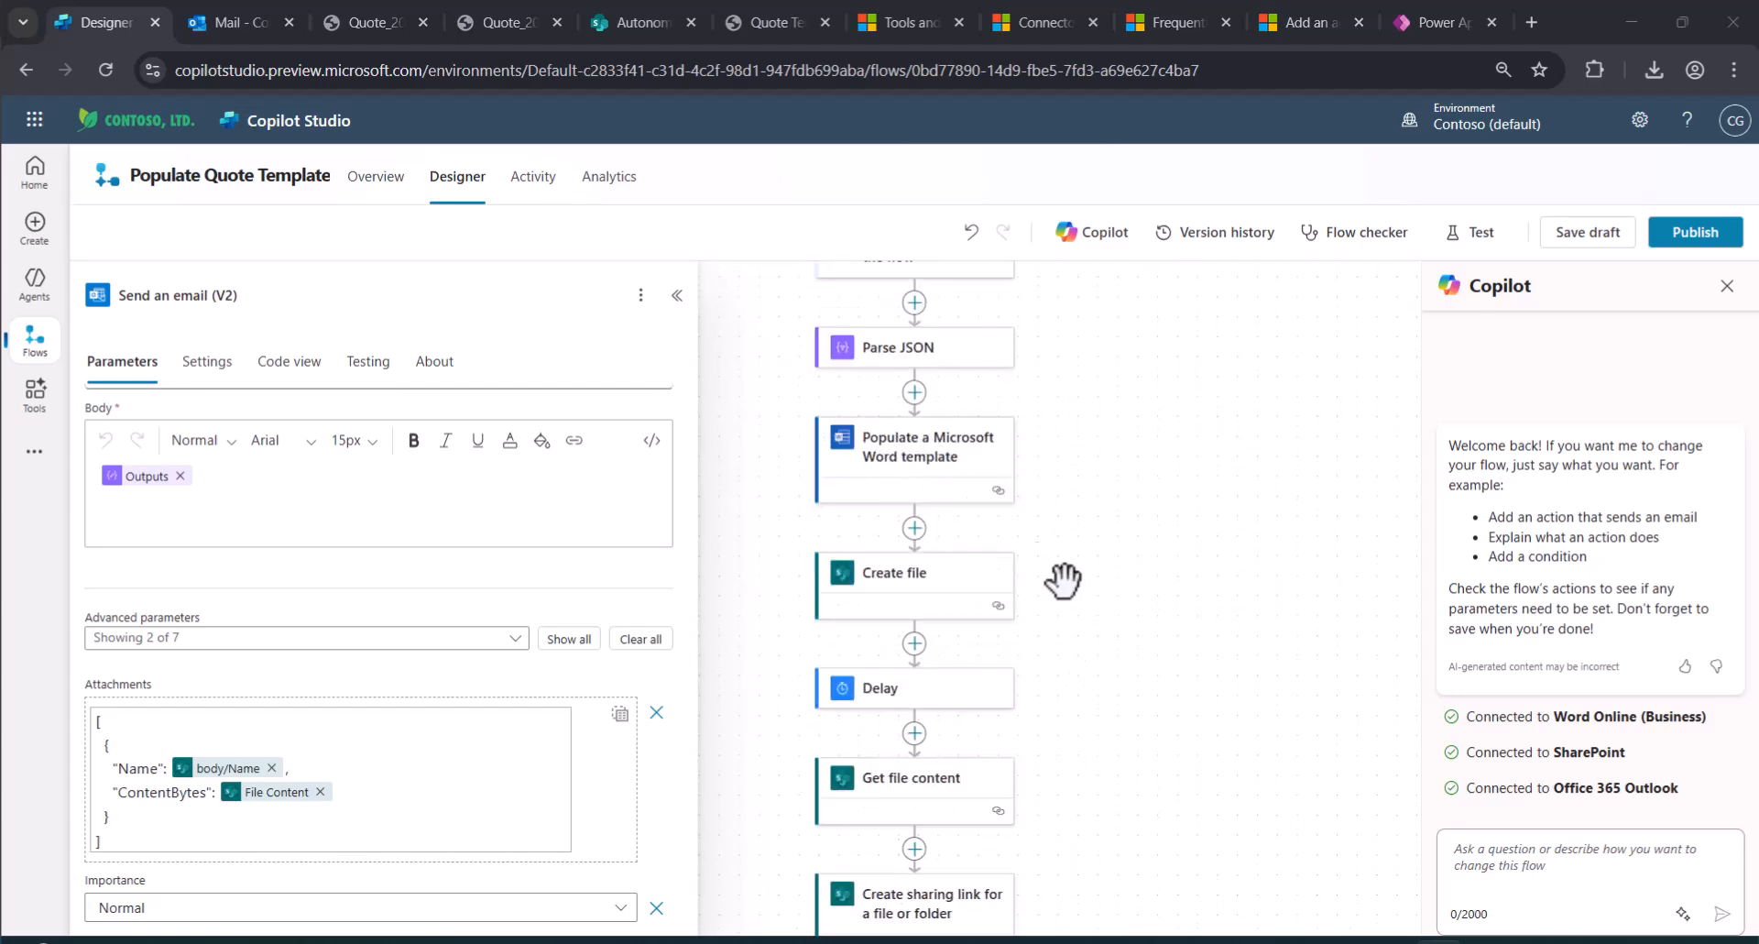
scroll(1061, 590, down, 1)
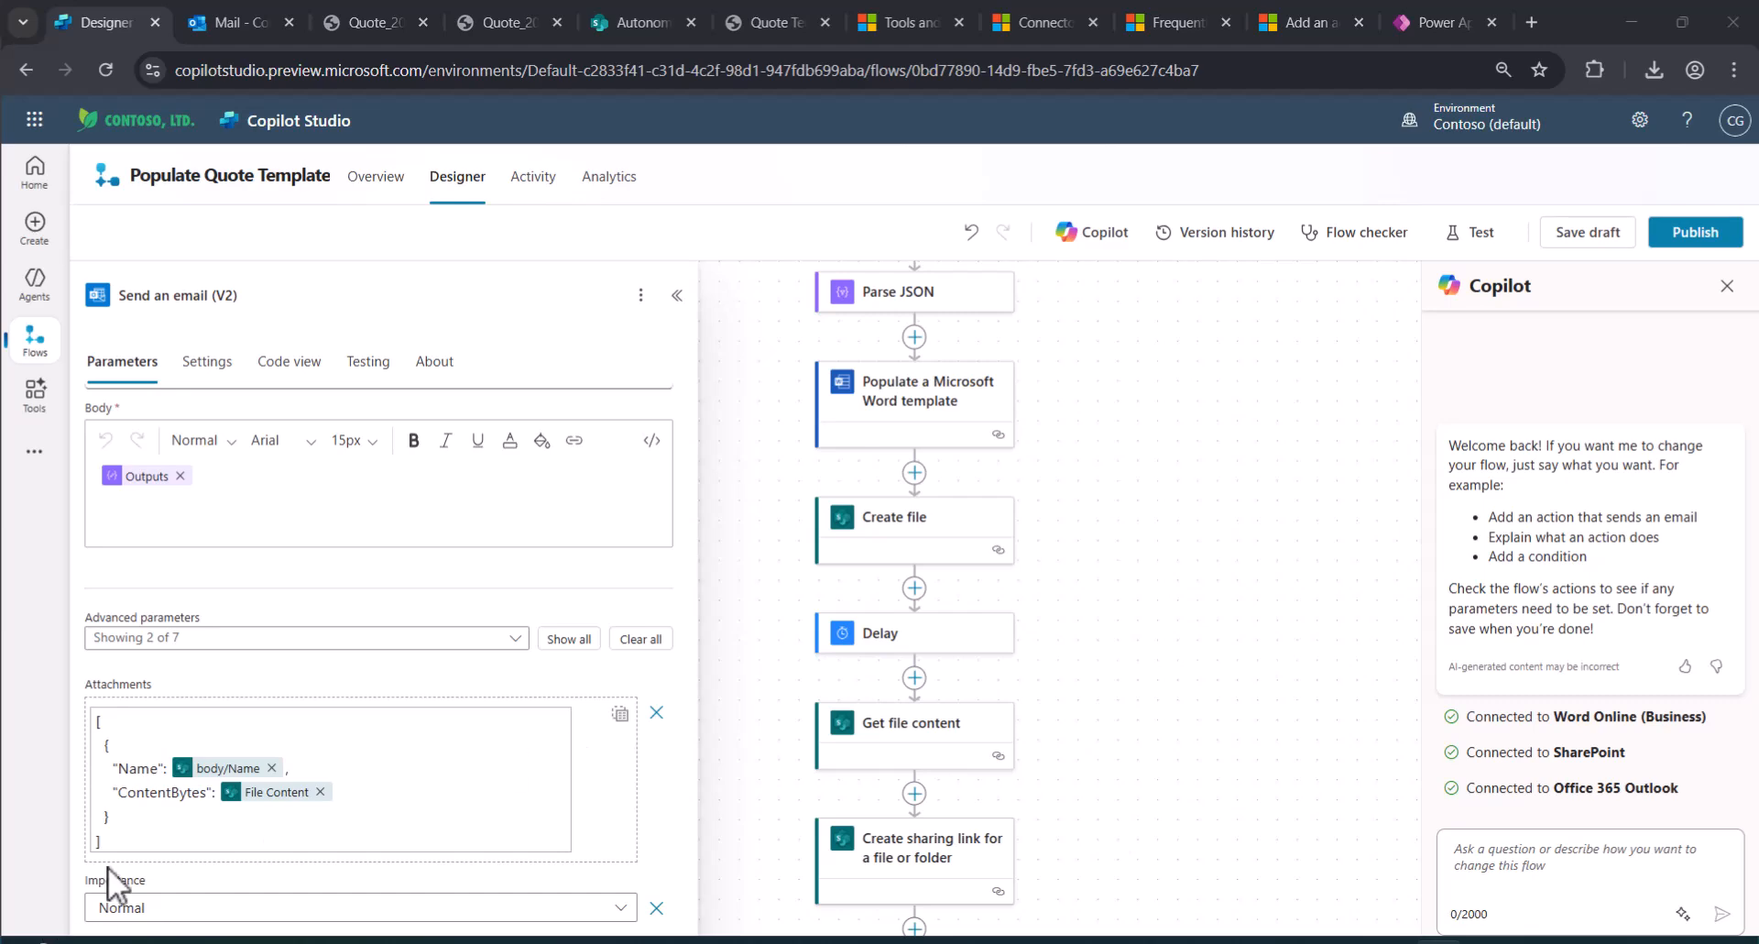
Clear the email's attachments array, switch the attachments to individual item entry and name the first attachment Quote.docx.
drag(101, 828, 67, 712)
key(BackSpace)
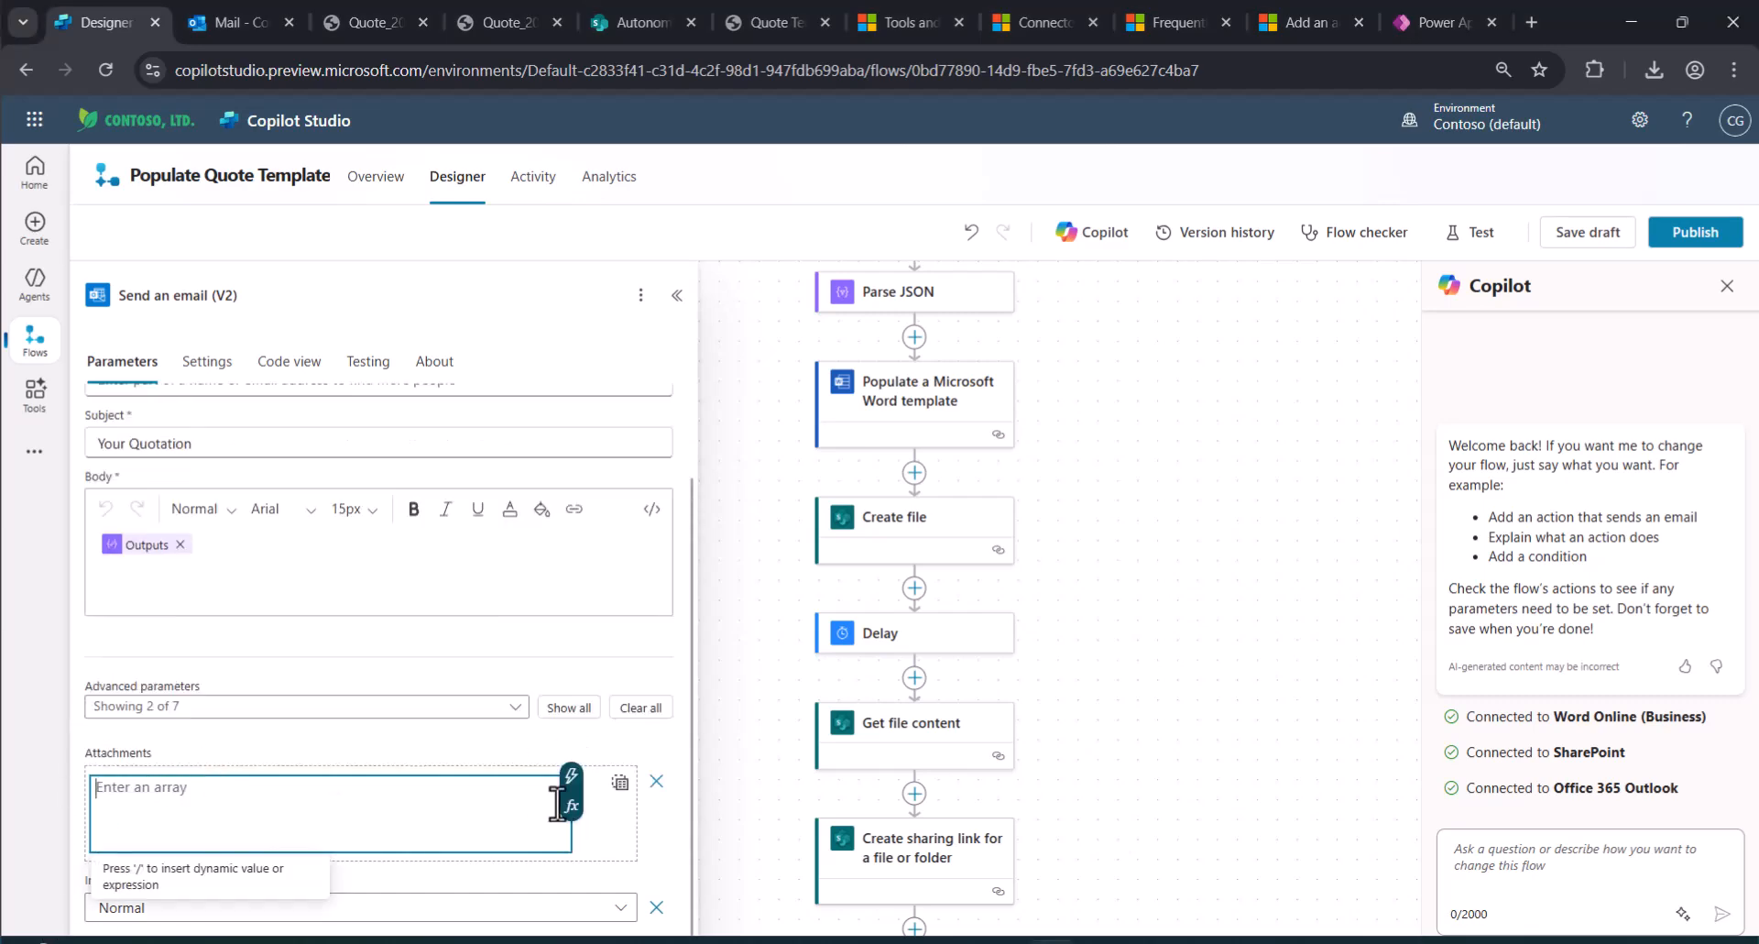
click(620, 782)
click(174, 836)
click(136, 729)
text(Quote.do)
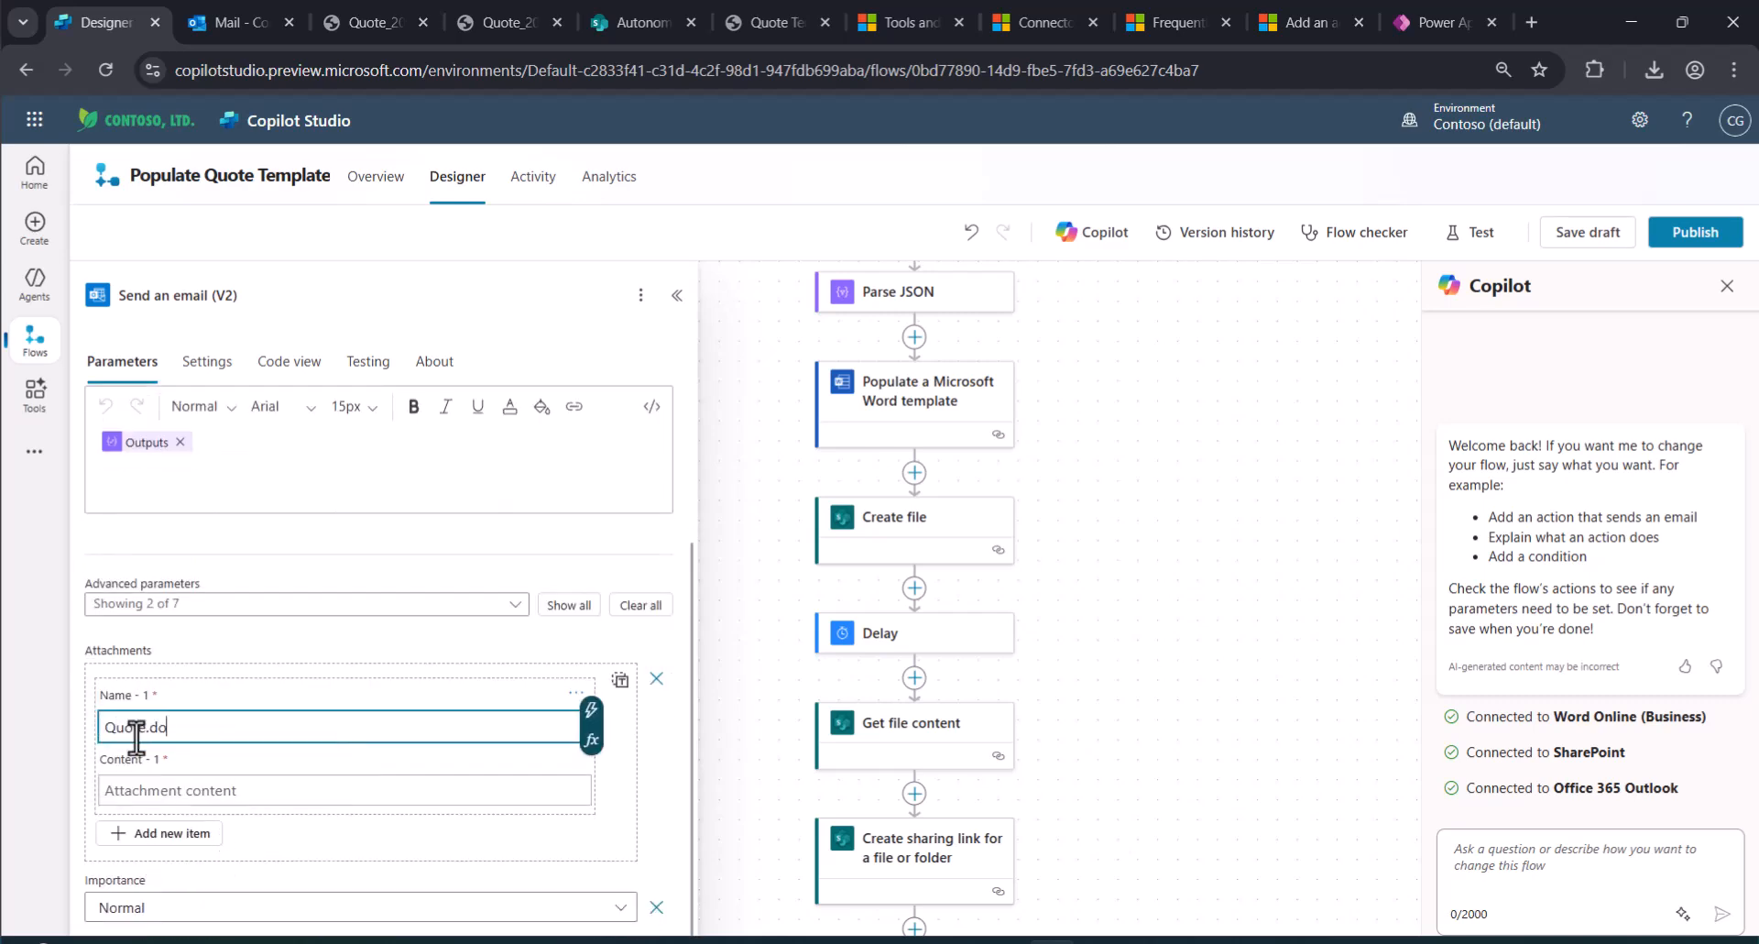
text(cs)
key(BackSpace)
text(x)
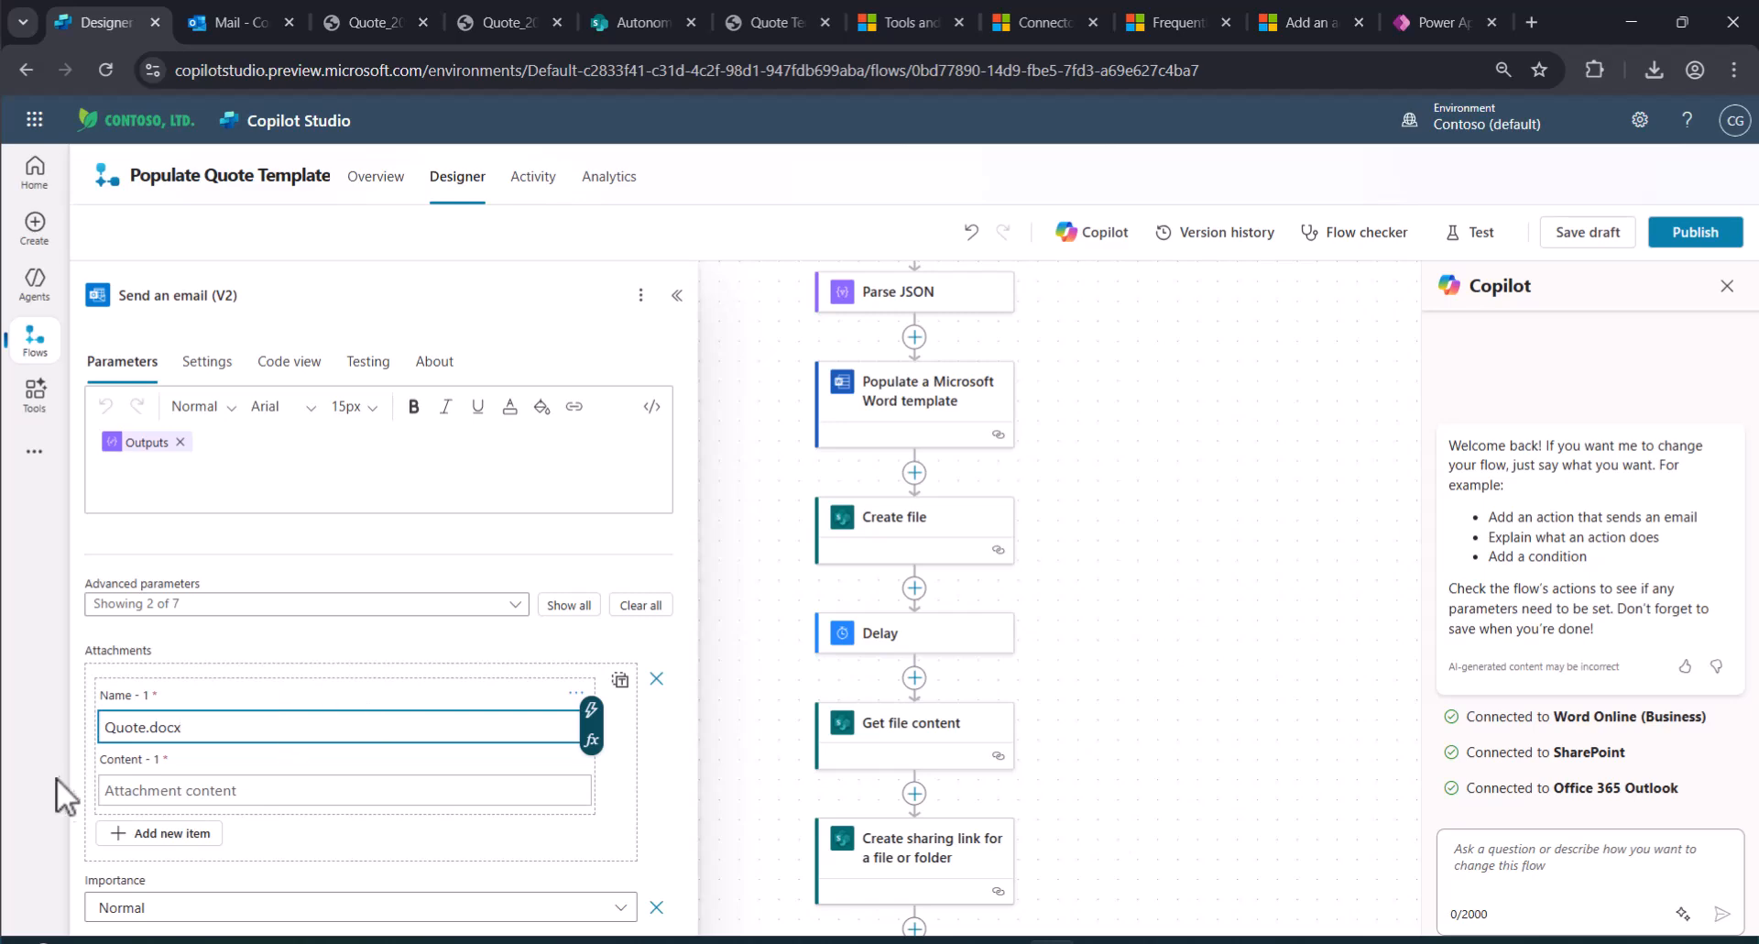
Set the Quote.docx attachment's content to the Microsoft Word document output of the Word template action, and collapse the action's settings.
click(163, 790)
text(/)
key(Return)
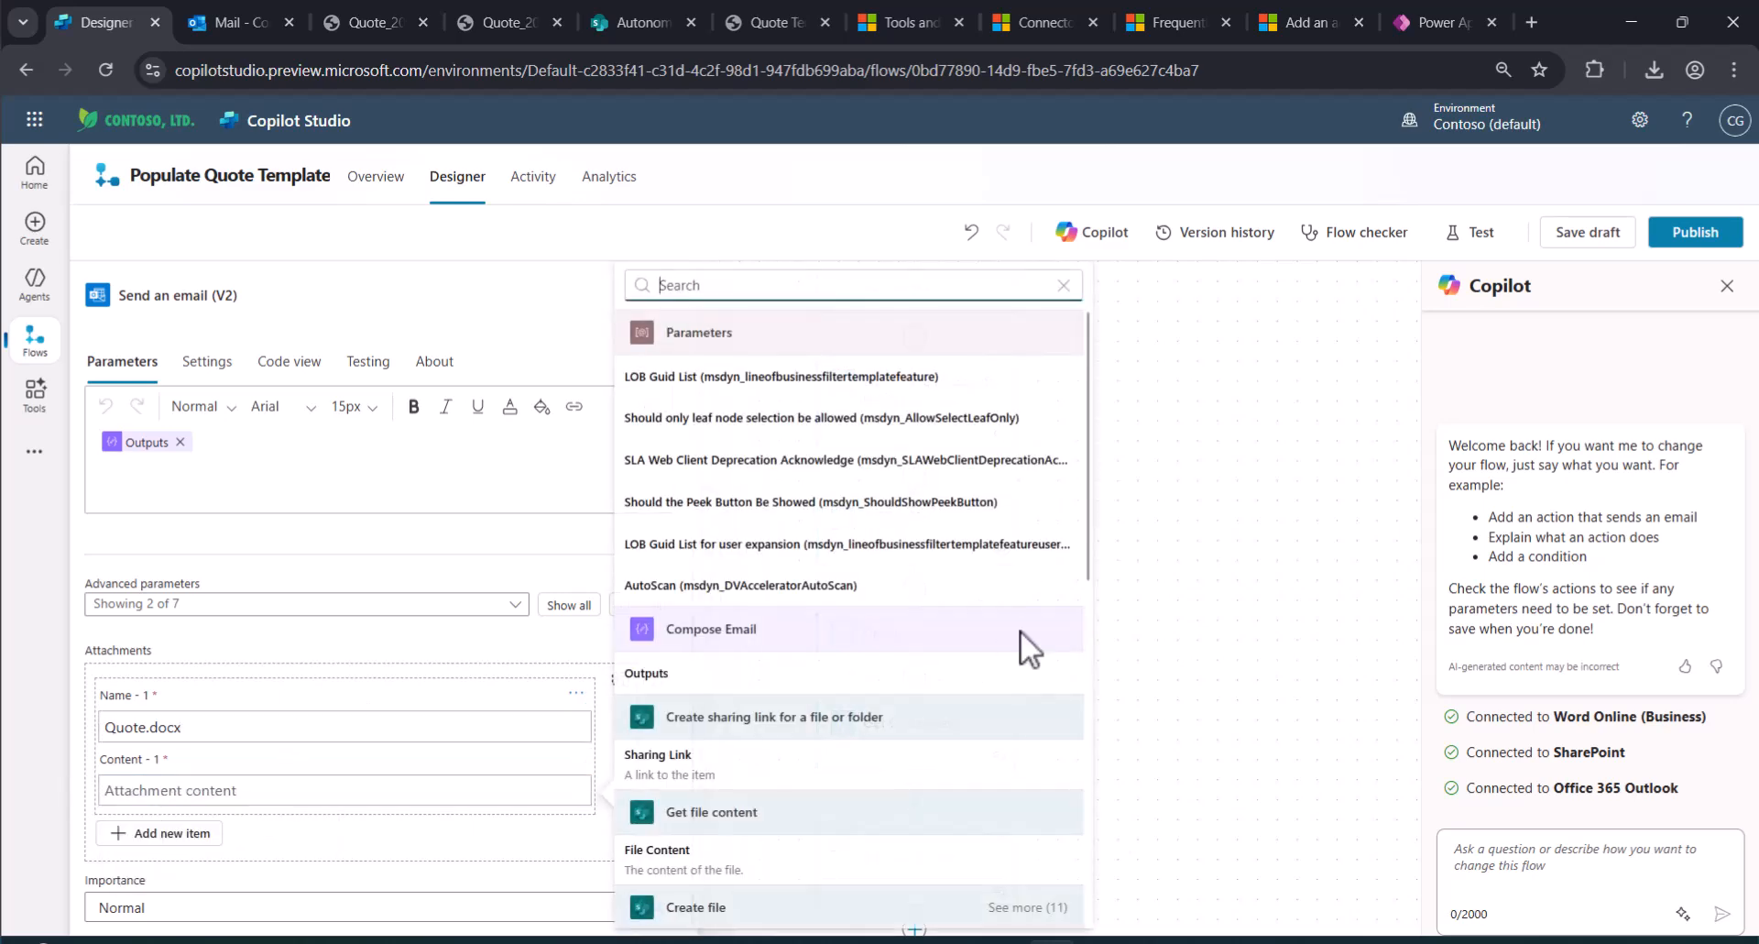
scroll(896, 707, down, 10)
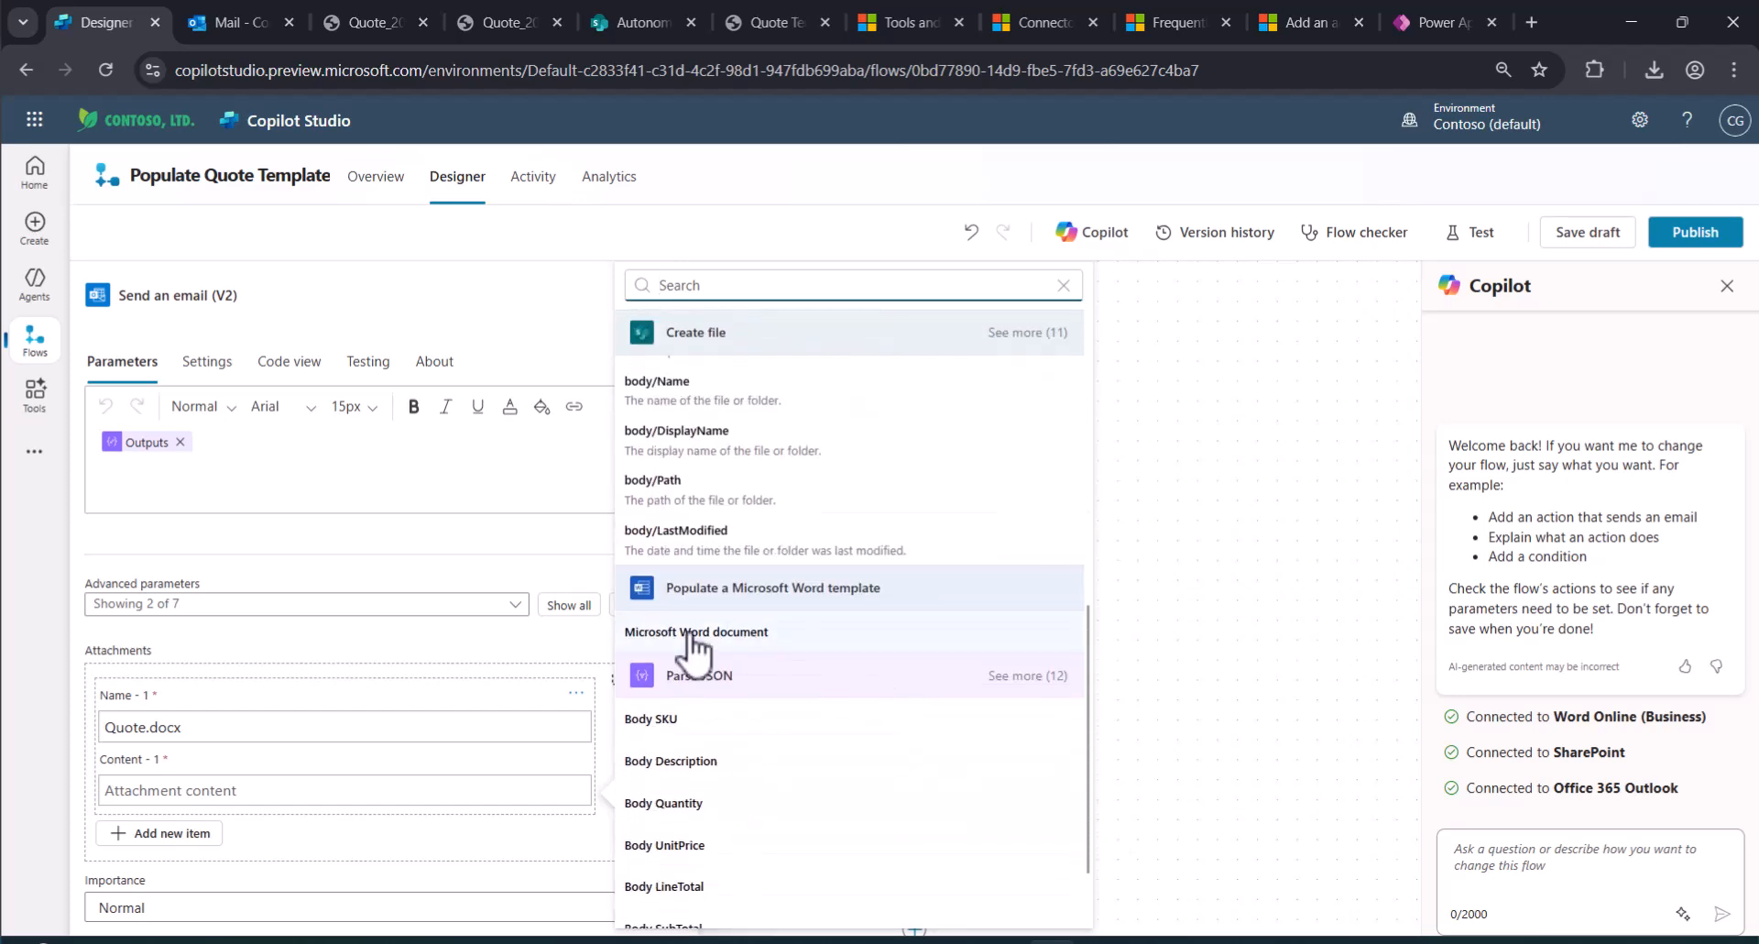
click(689, 635)
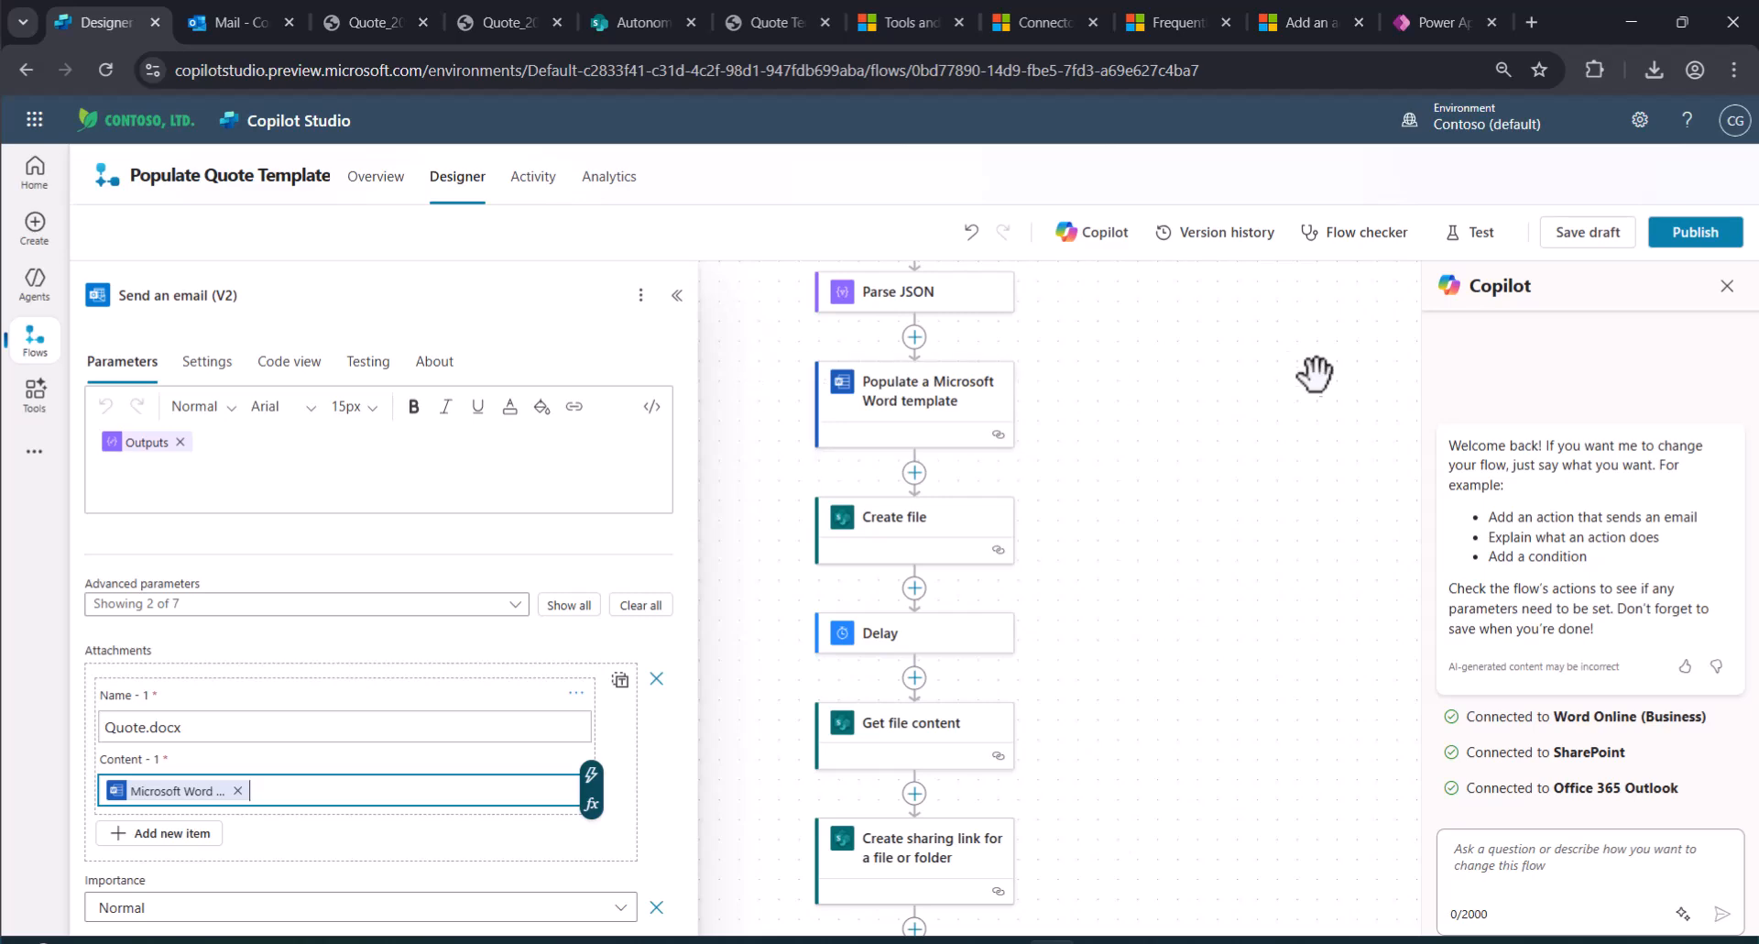
click(678, 296)
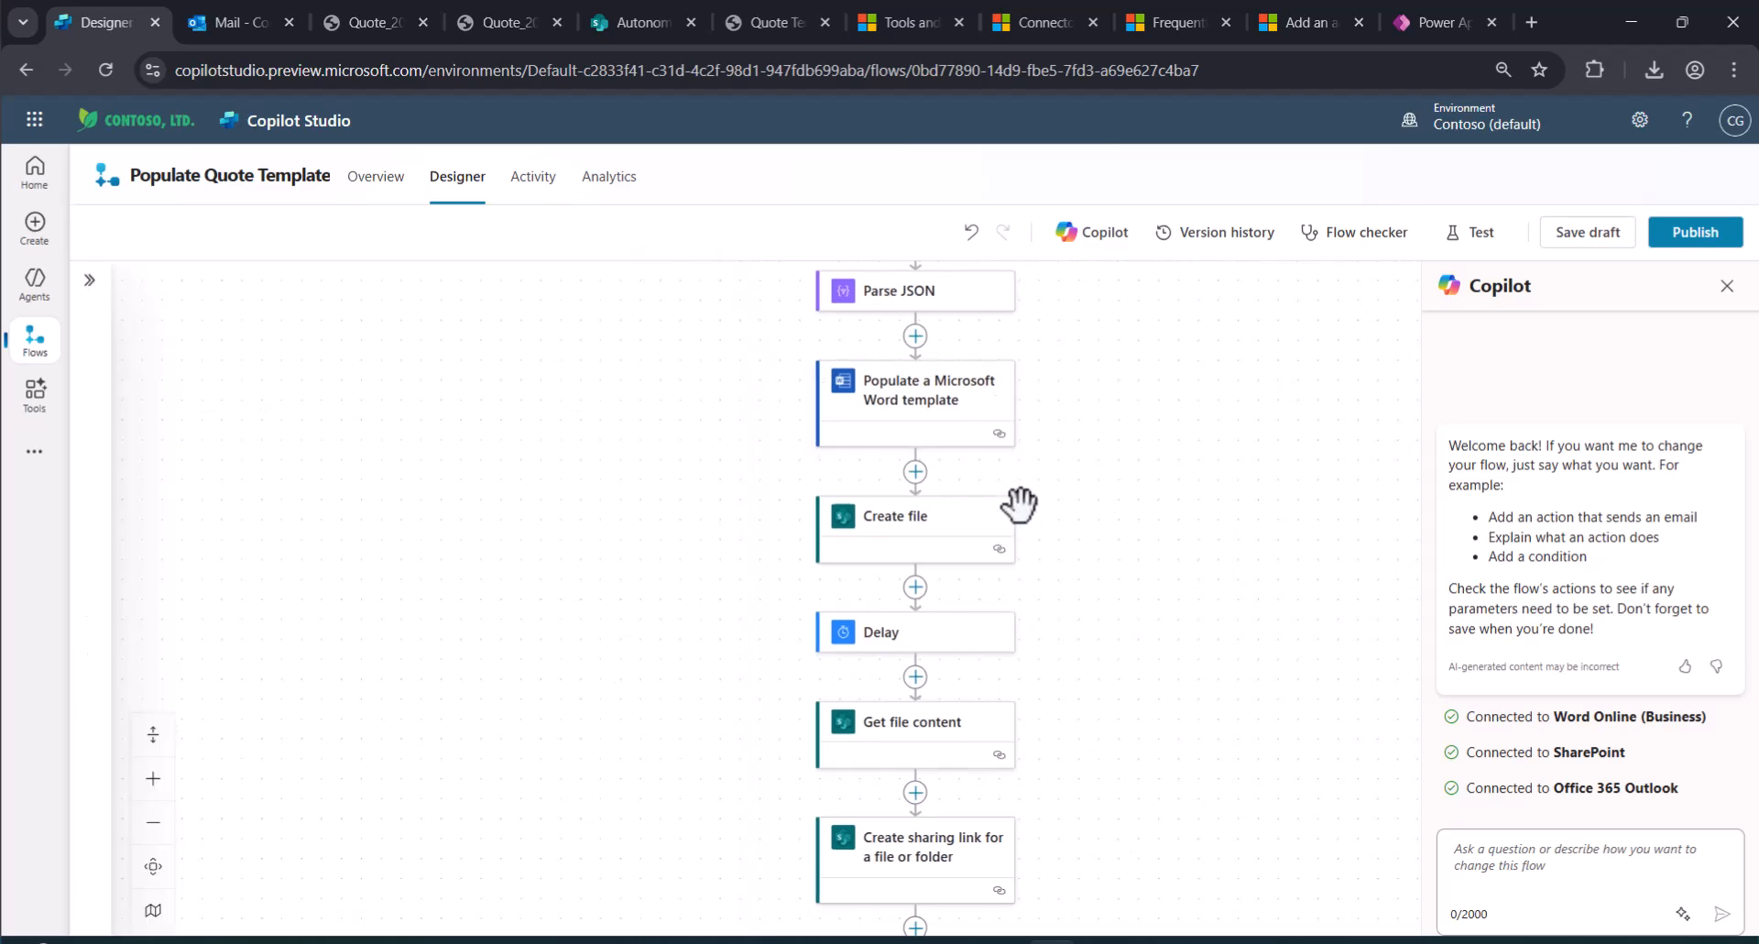
Inspect the Respond to the agent action's Output and its description text at the end of the flow.
scroll(1017, 502, down, 2)
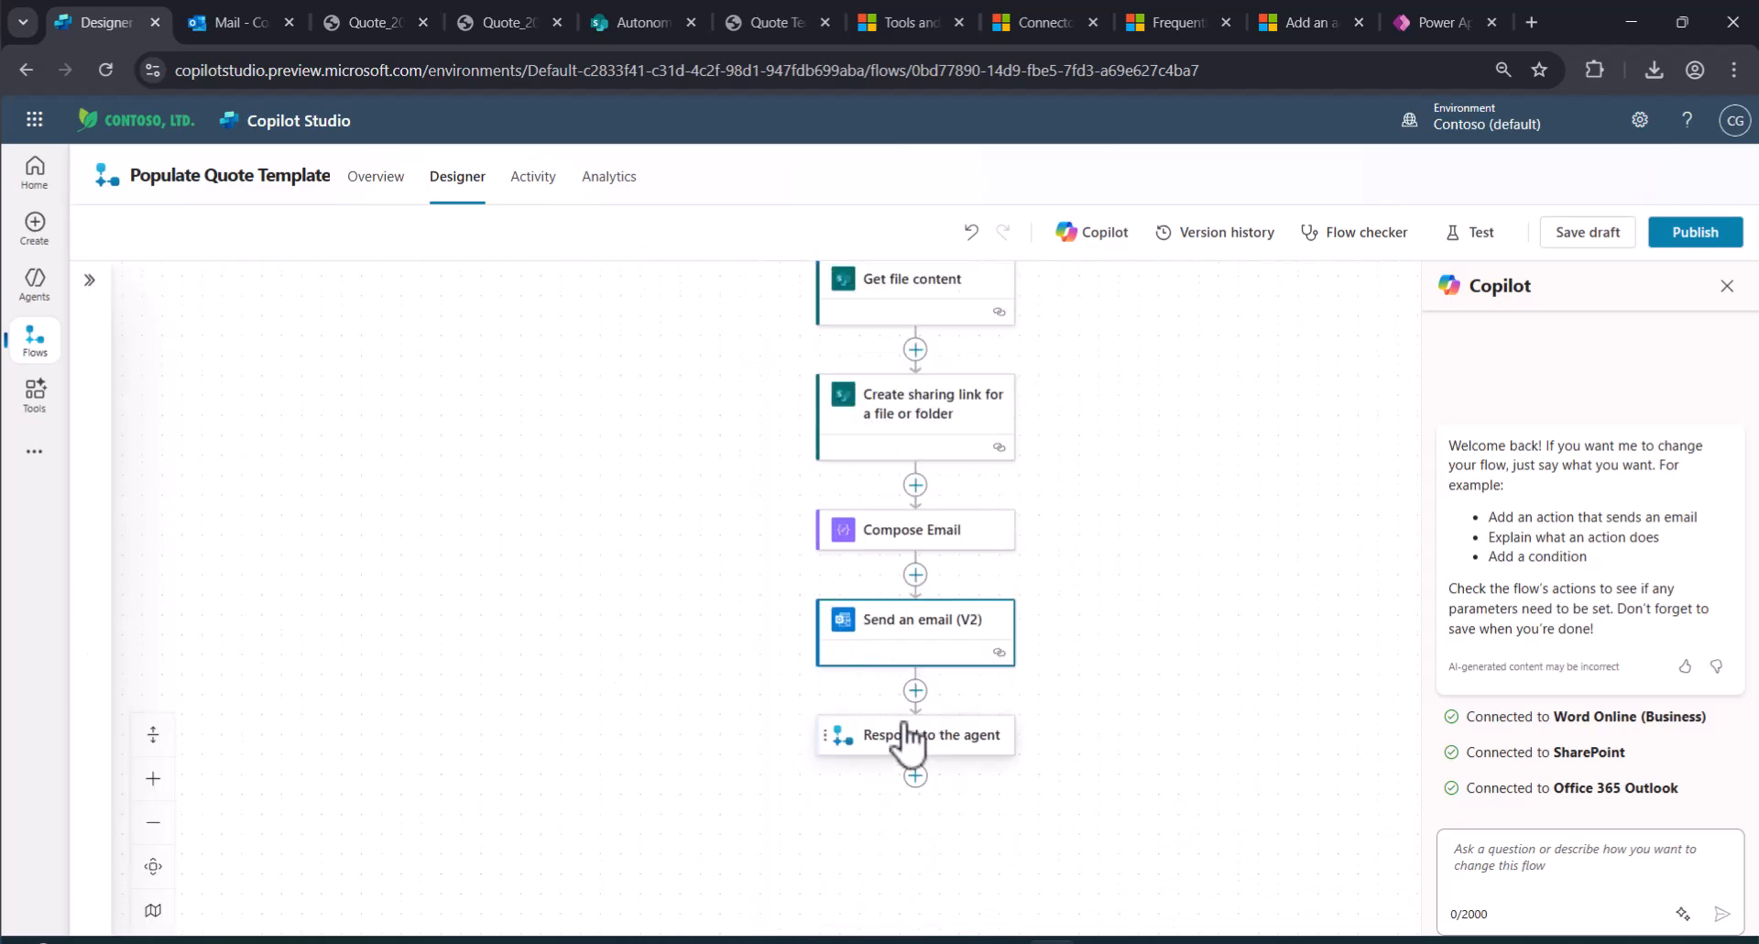
click(944, 734)
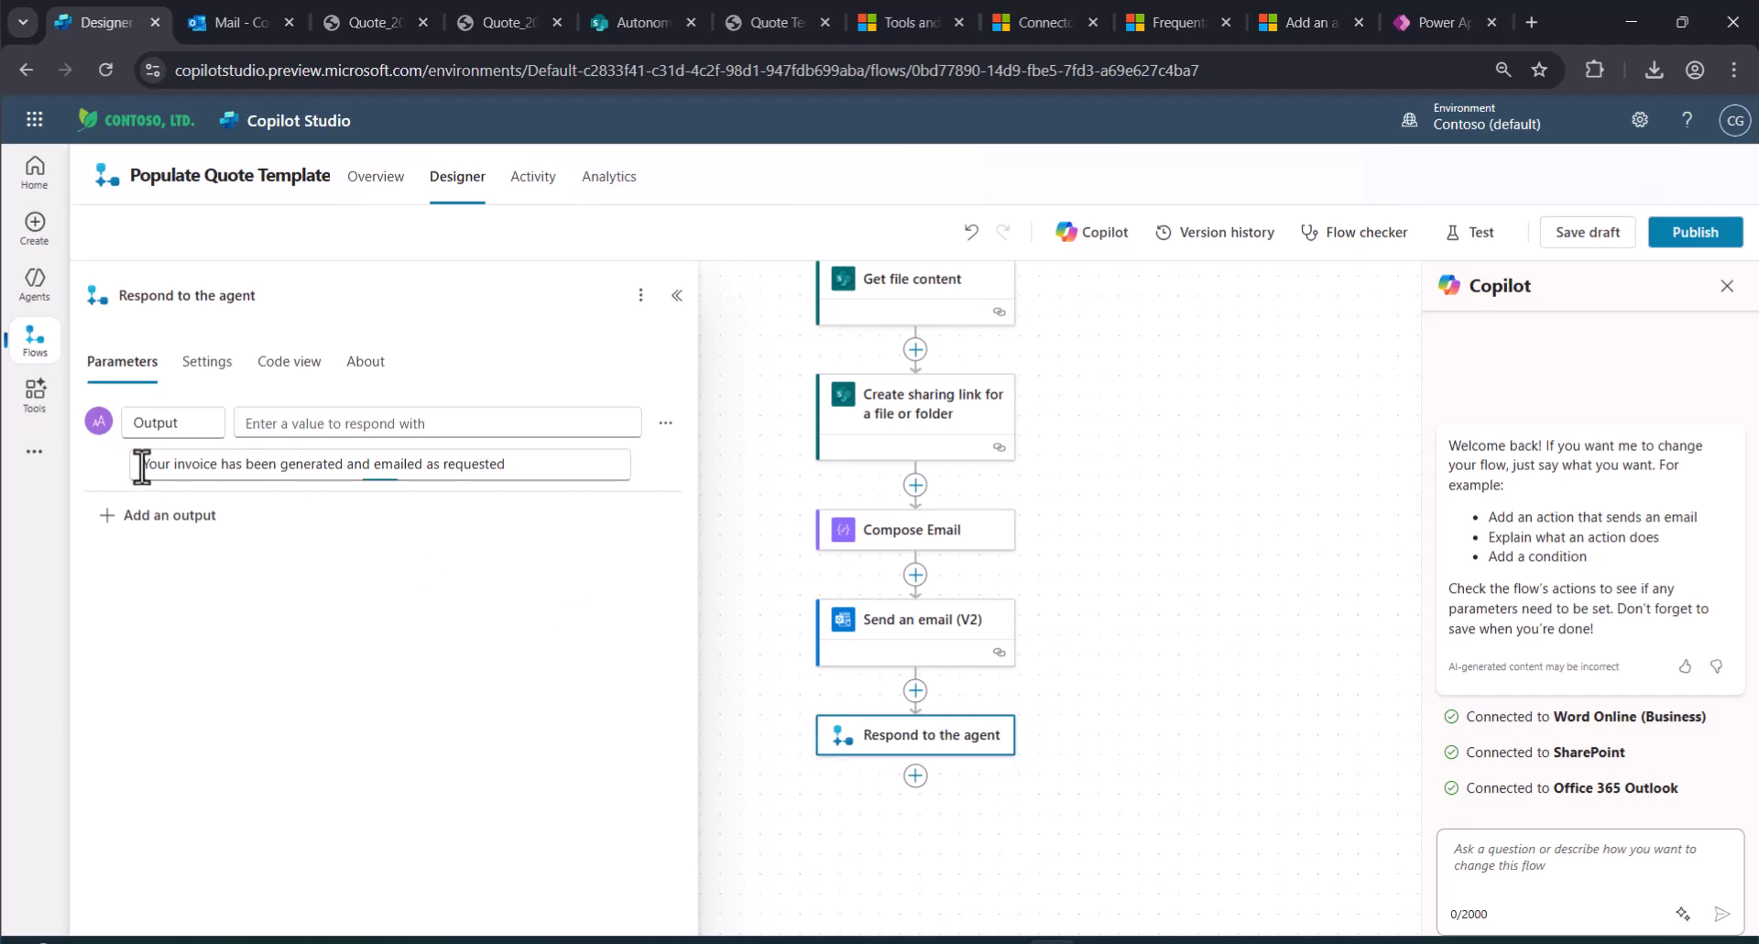
drag(140, 464, 518, 455)
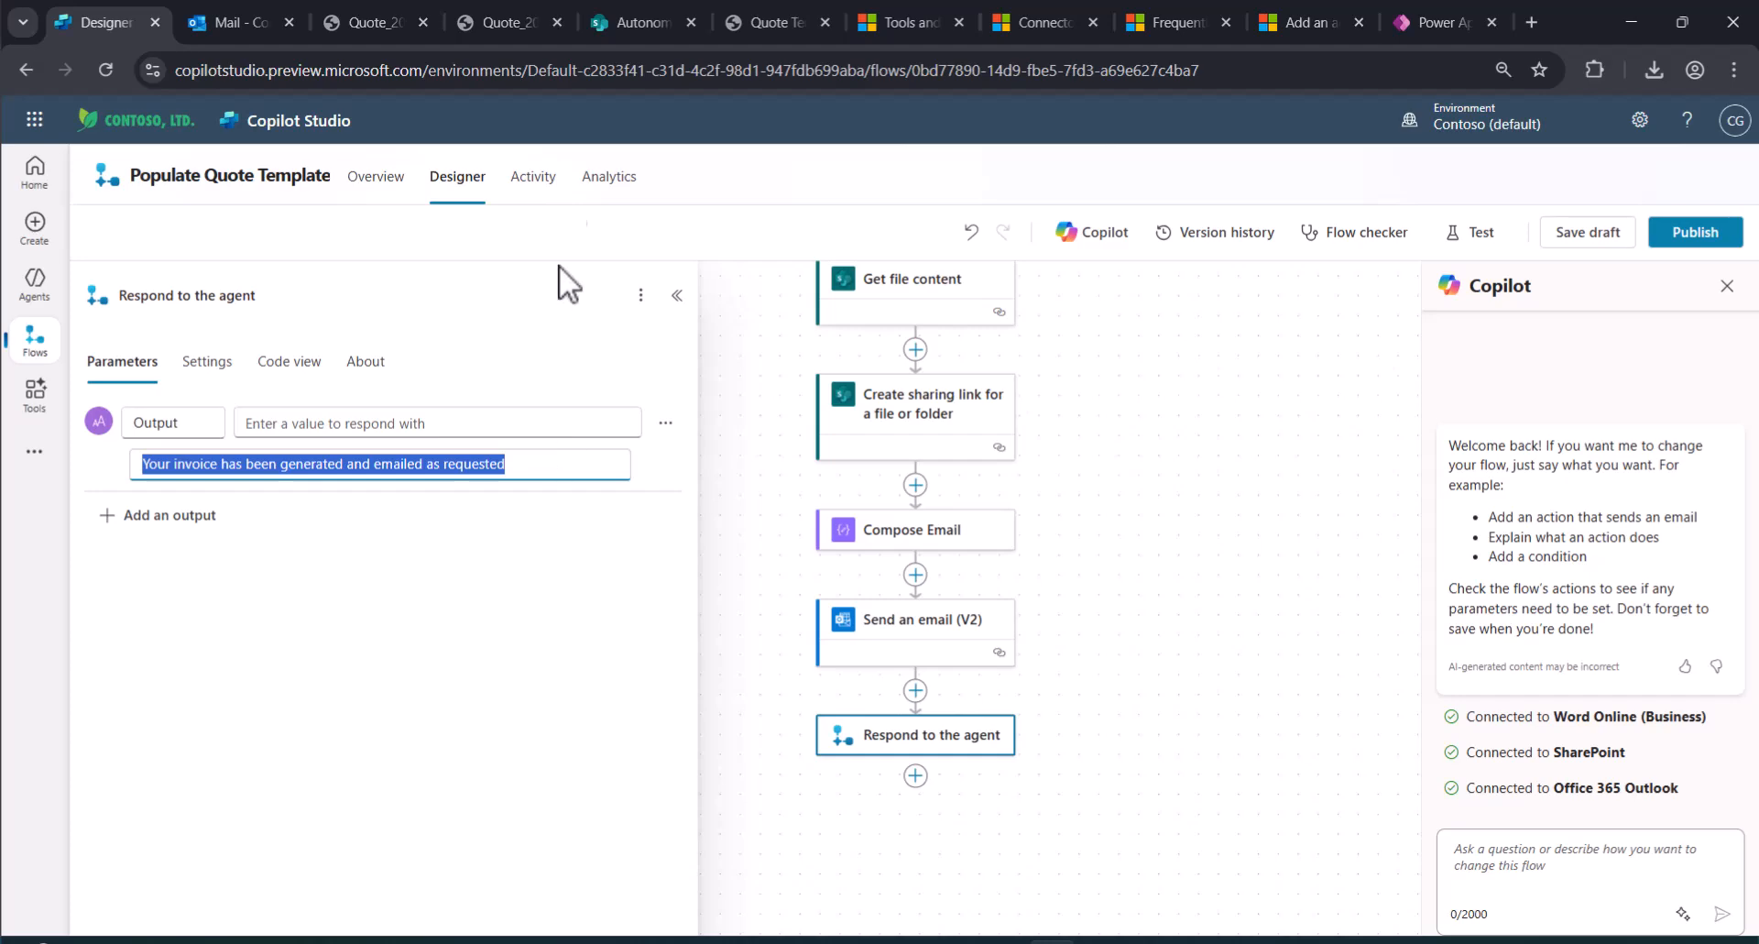
click(1171, 423)
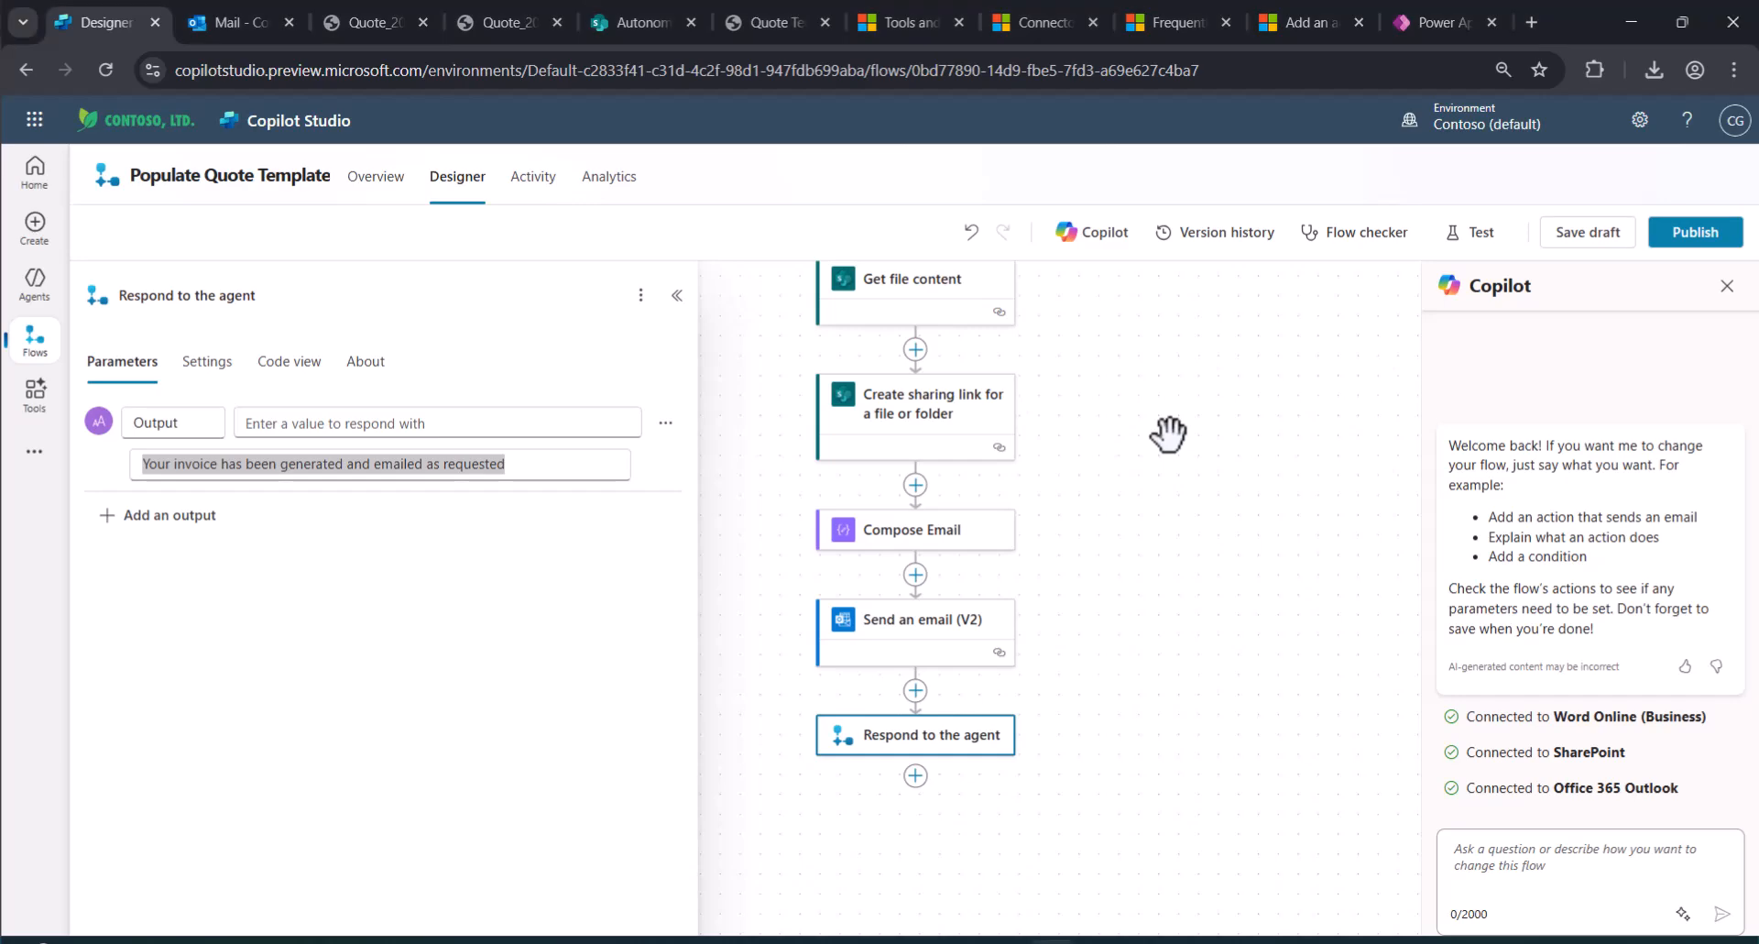
scroll(1081, 394, up, 1)
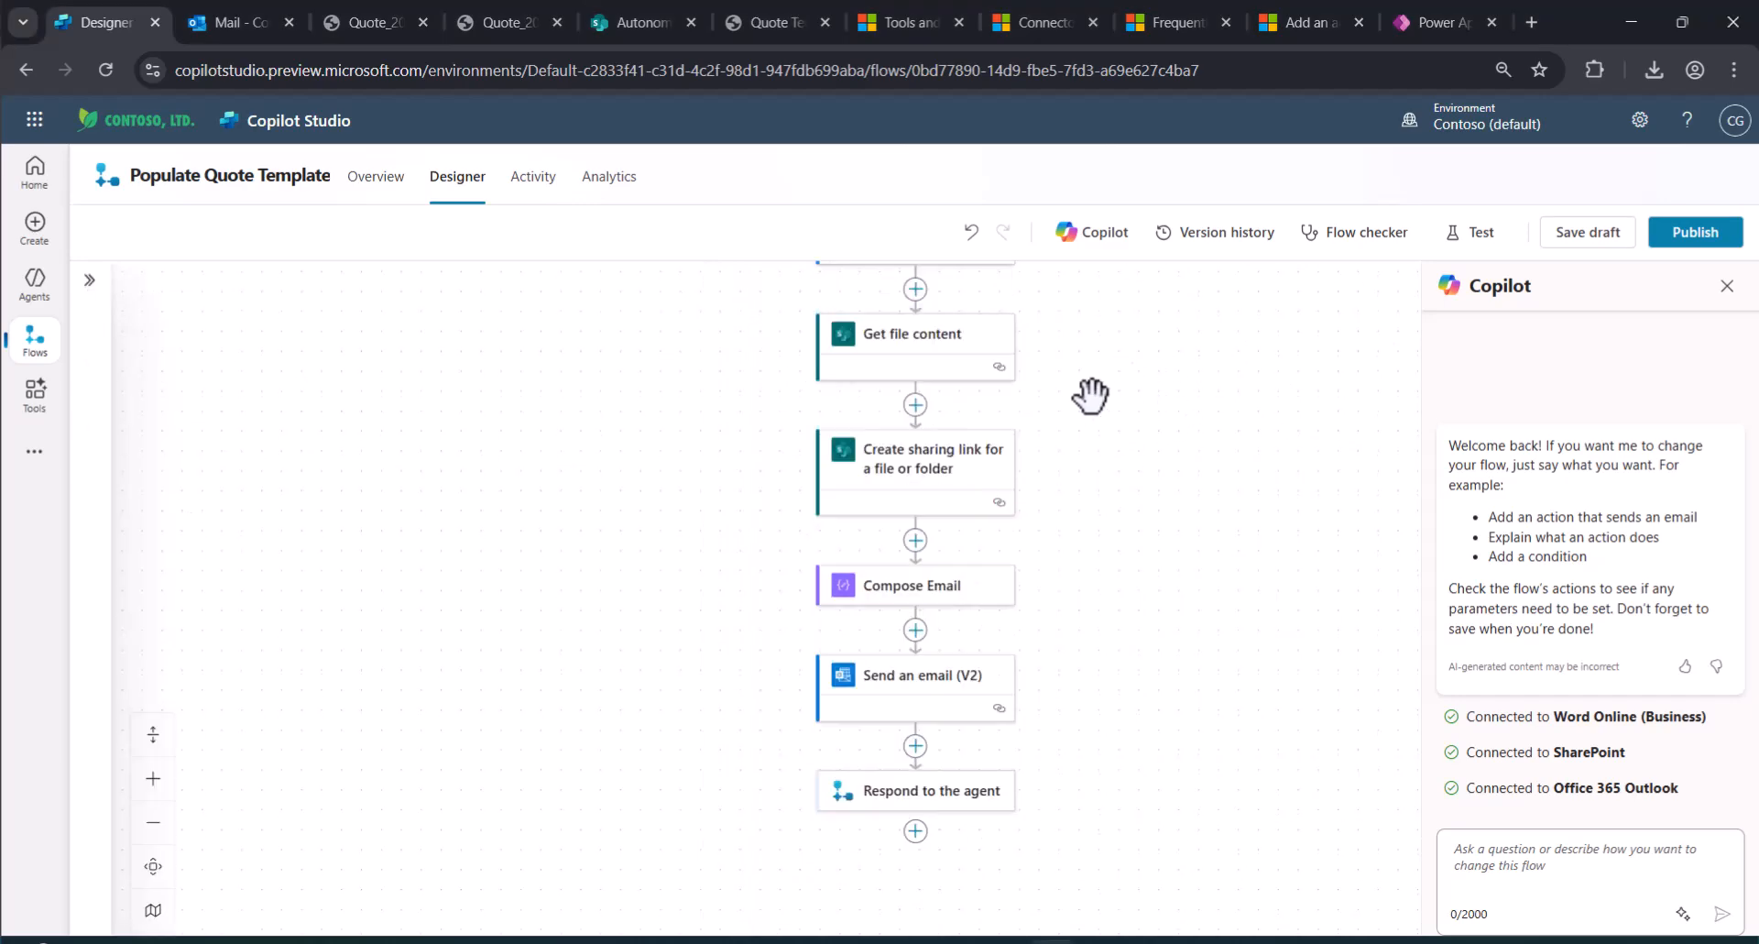
Switch to Word and create a new document from the Service quote (Blue Gradient design) template.
click(512, 25)
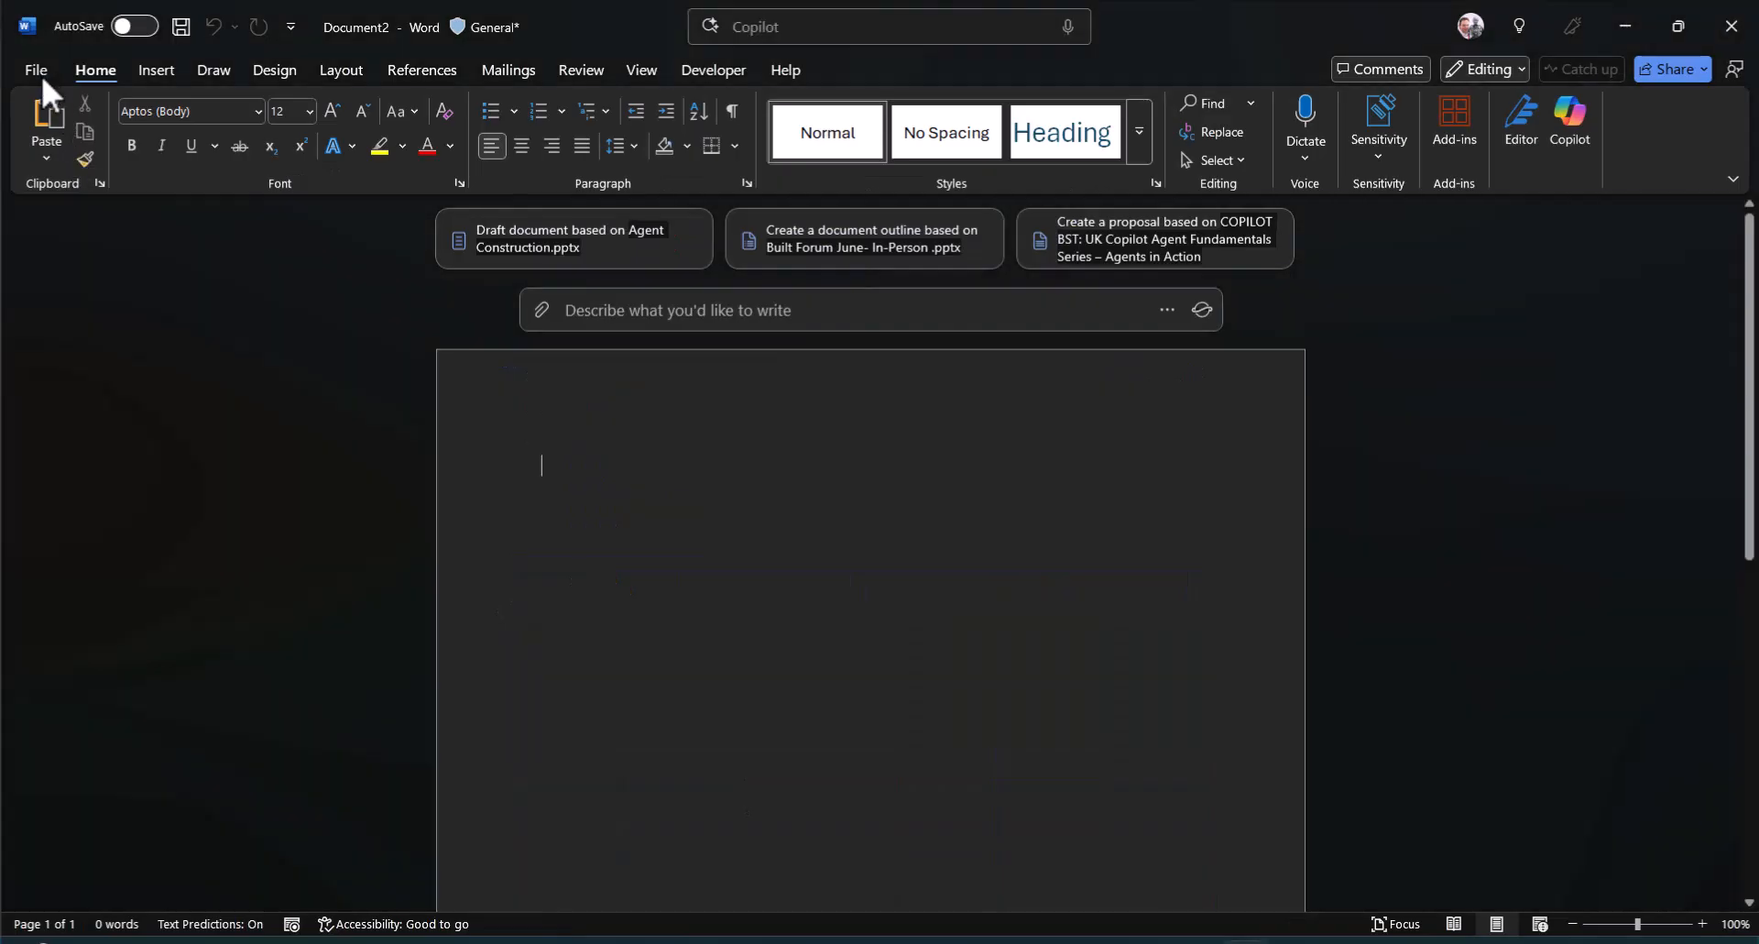
click(40, 70)
click(74, 165)
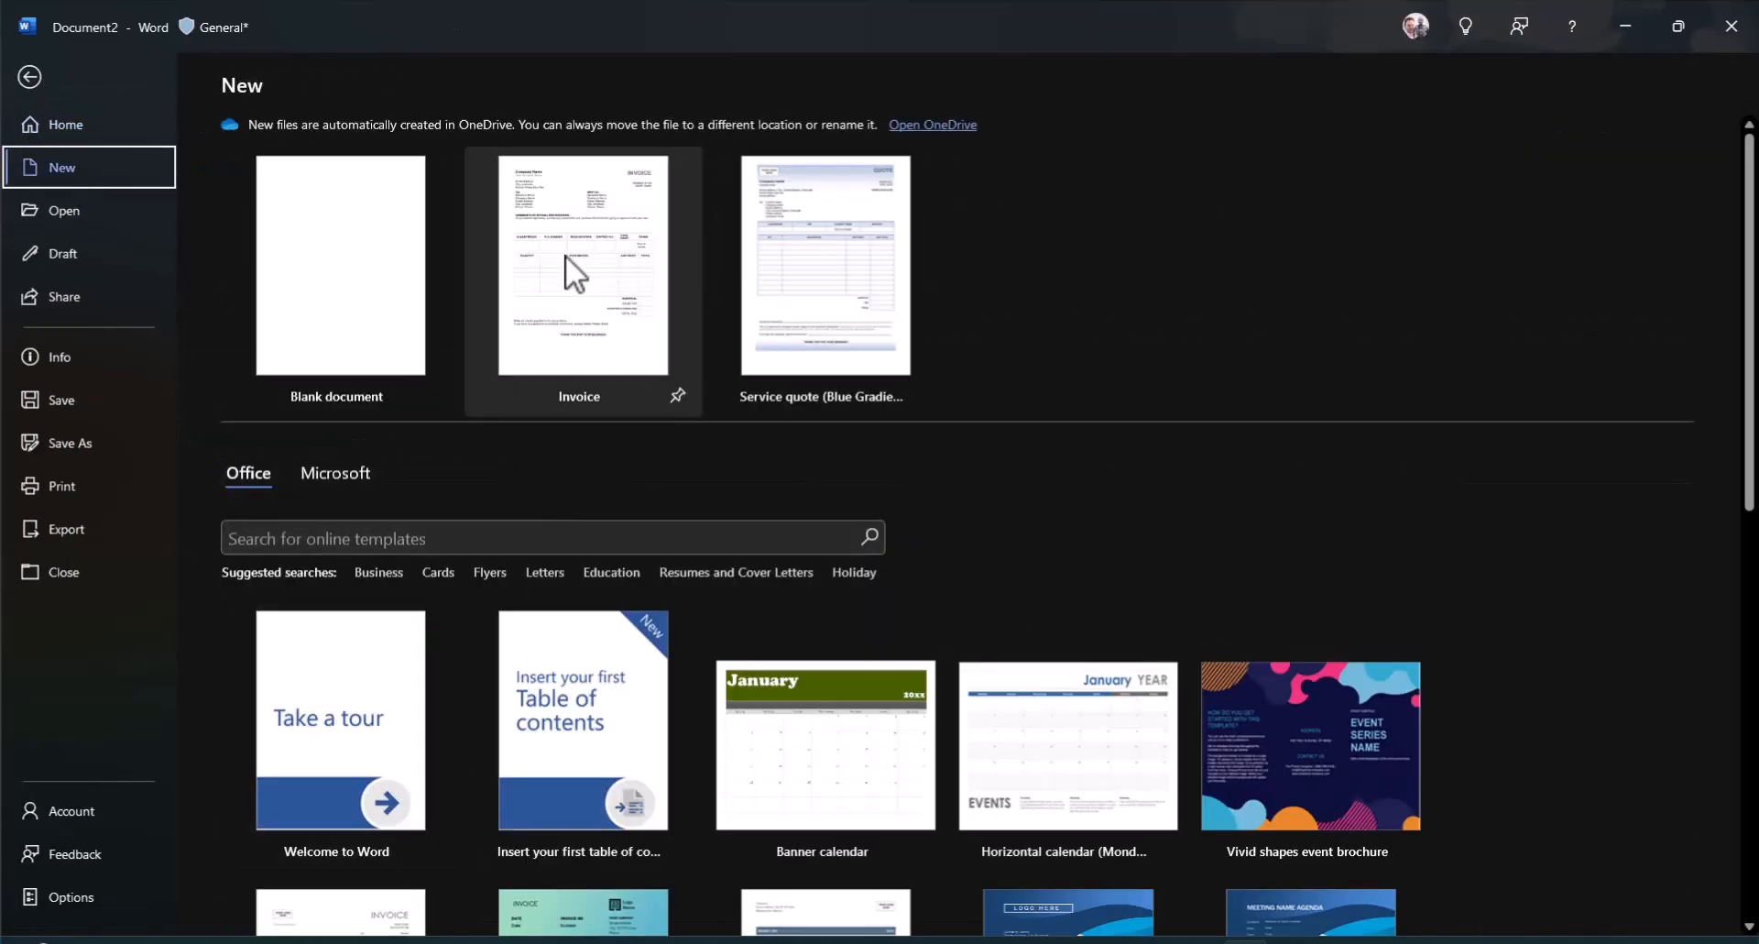
click(845, 235)
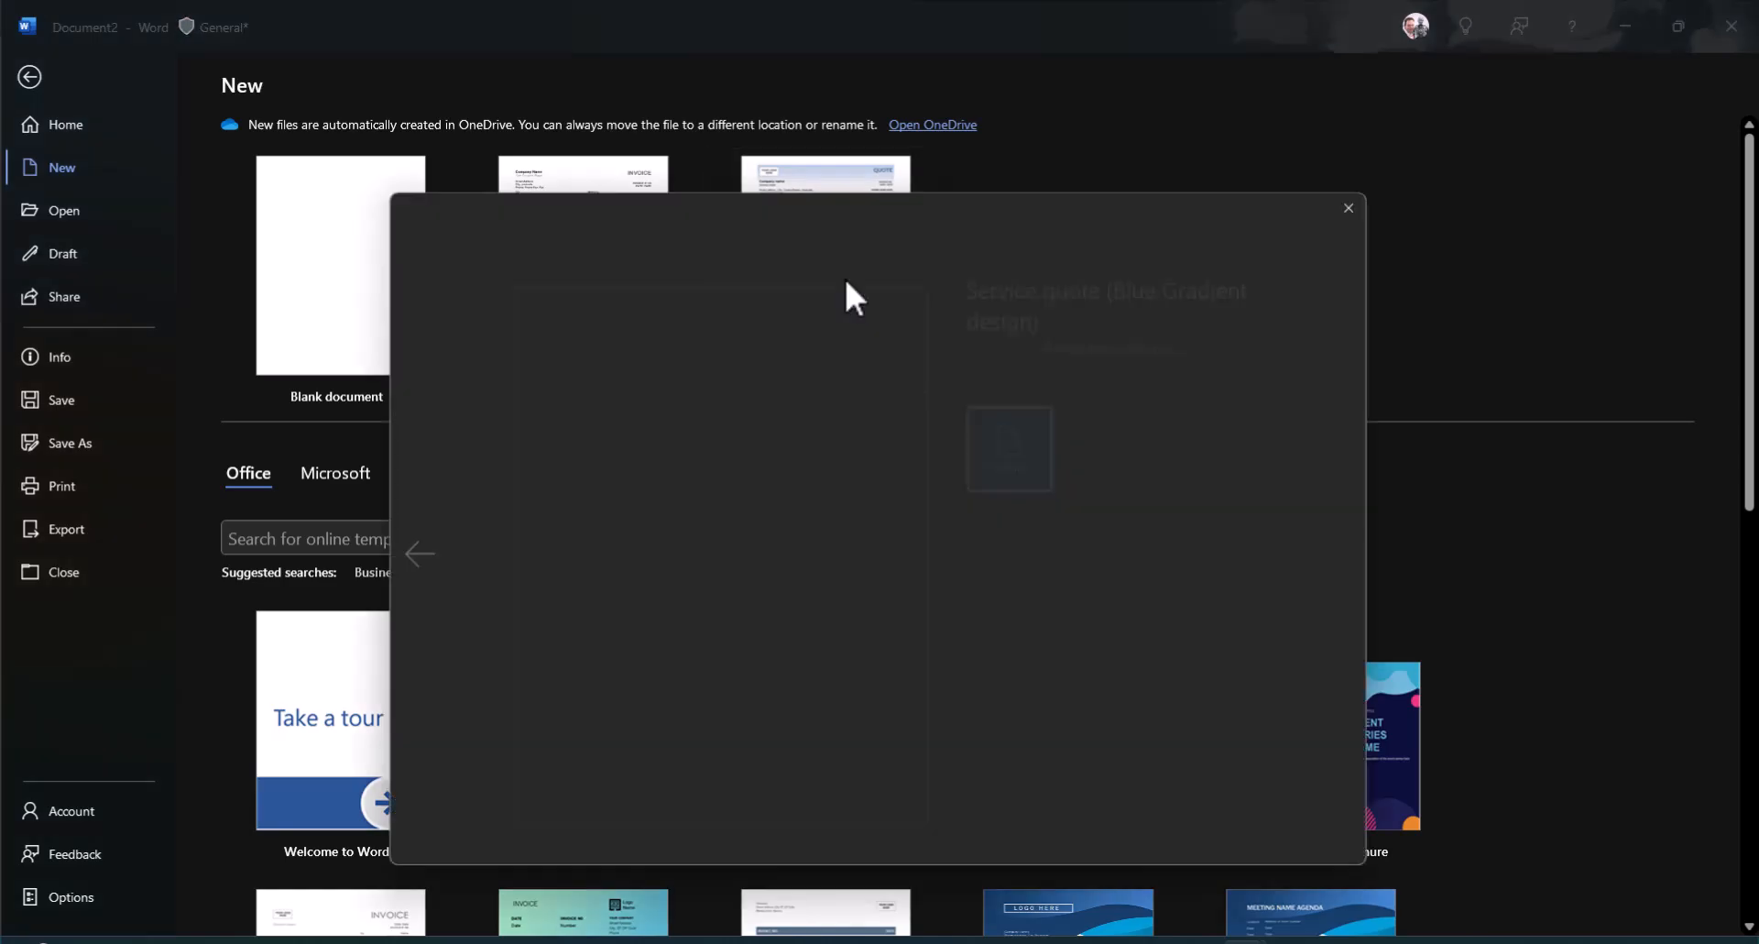
click(1022, 546)
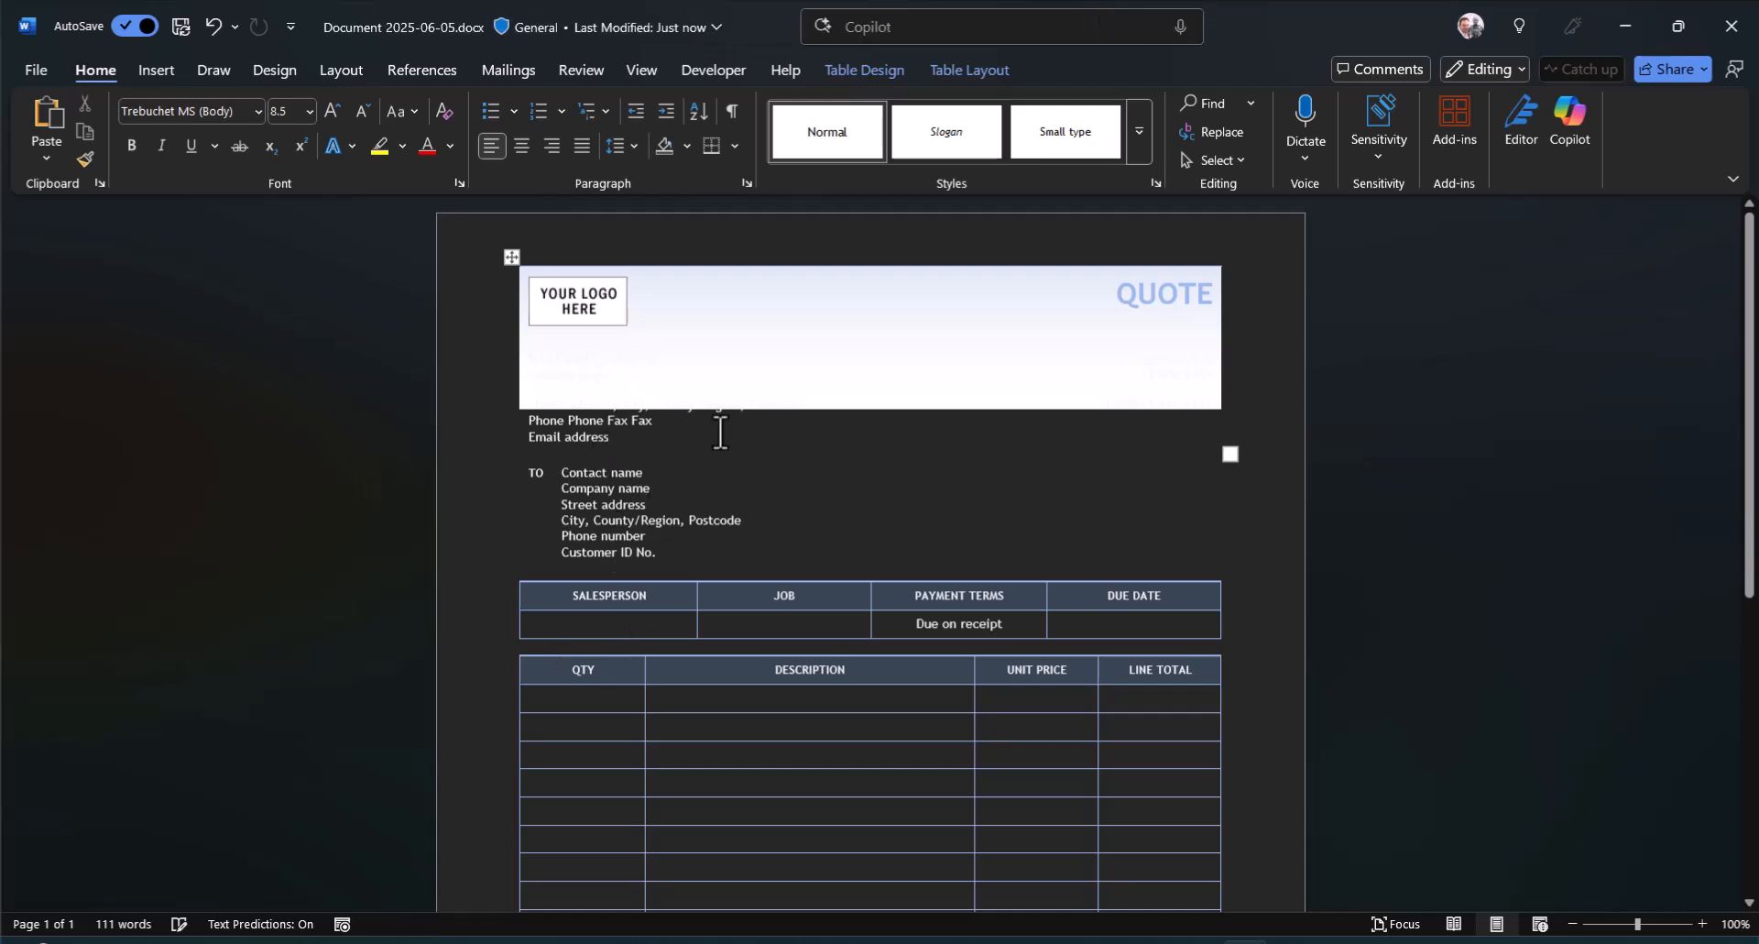
Examine the quote template's email address, contact name and company name placeholders, the Salesperson cell and the line-item Description cell.
triple_click(603, 449)
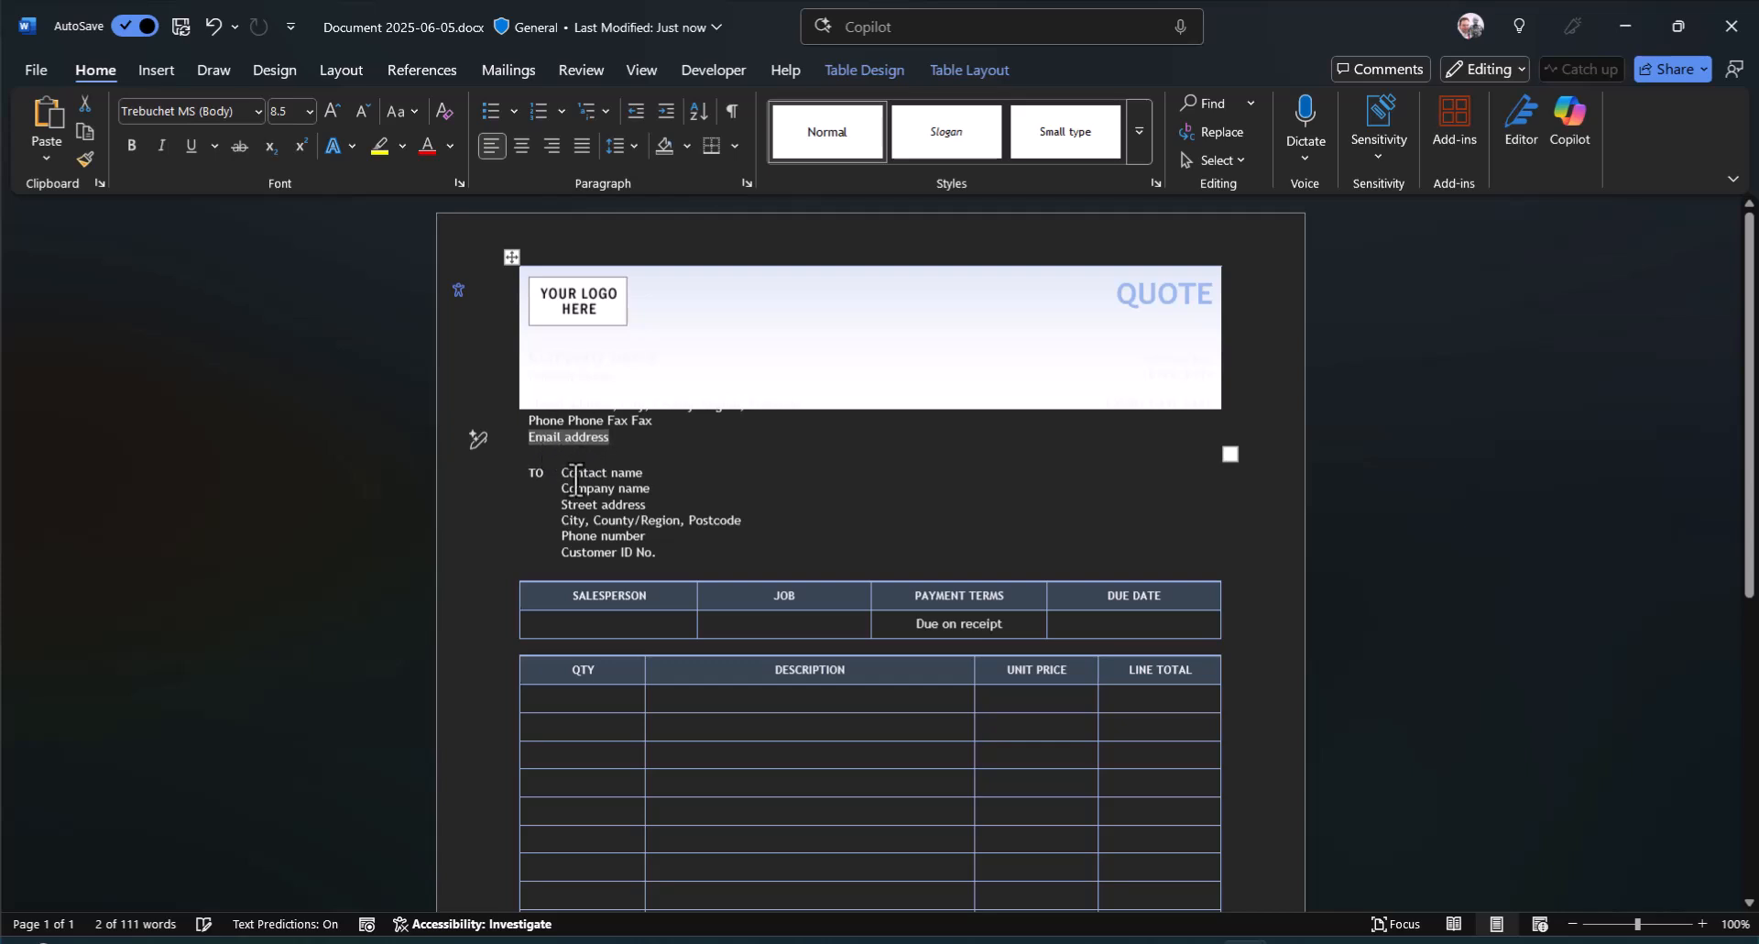
drag(562, 473, 640, 474)
triple_click(605, 491)
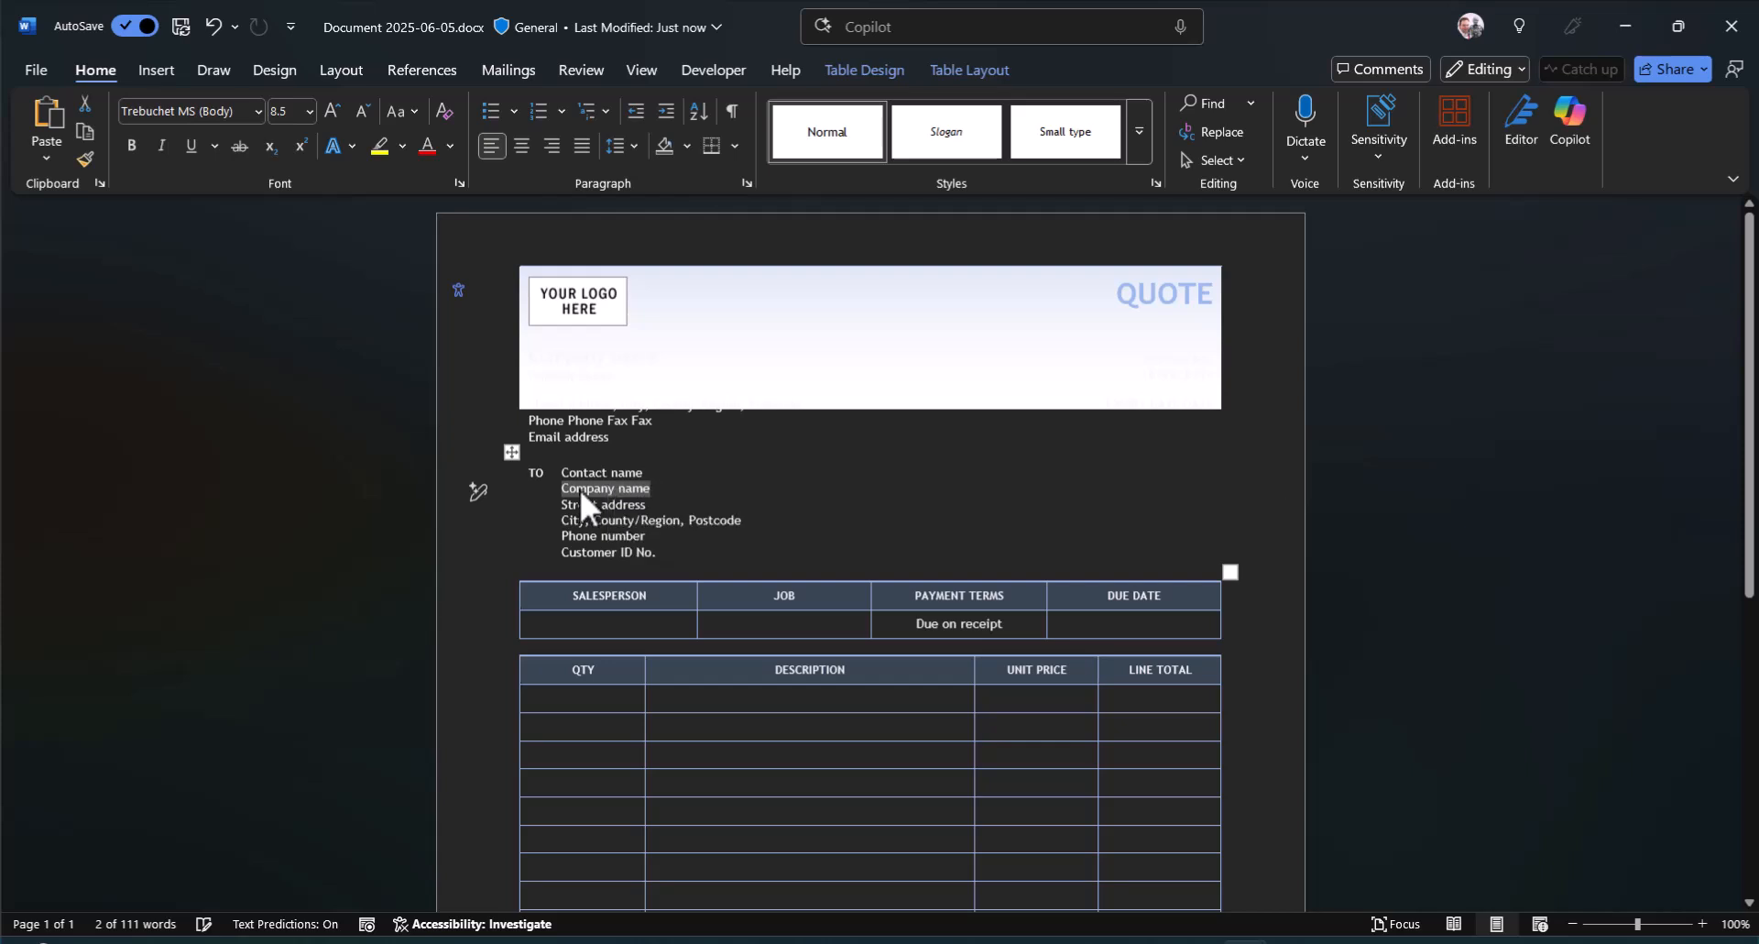
click(583, 629)
click(758, 699)
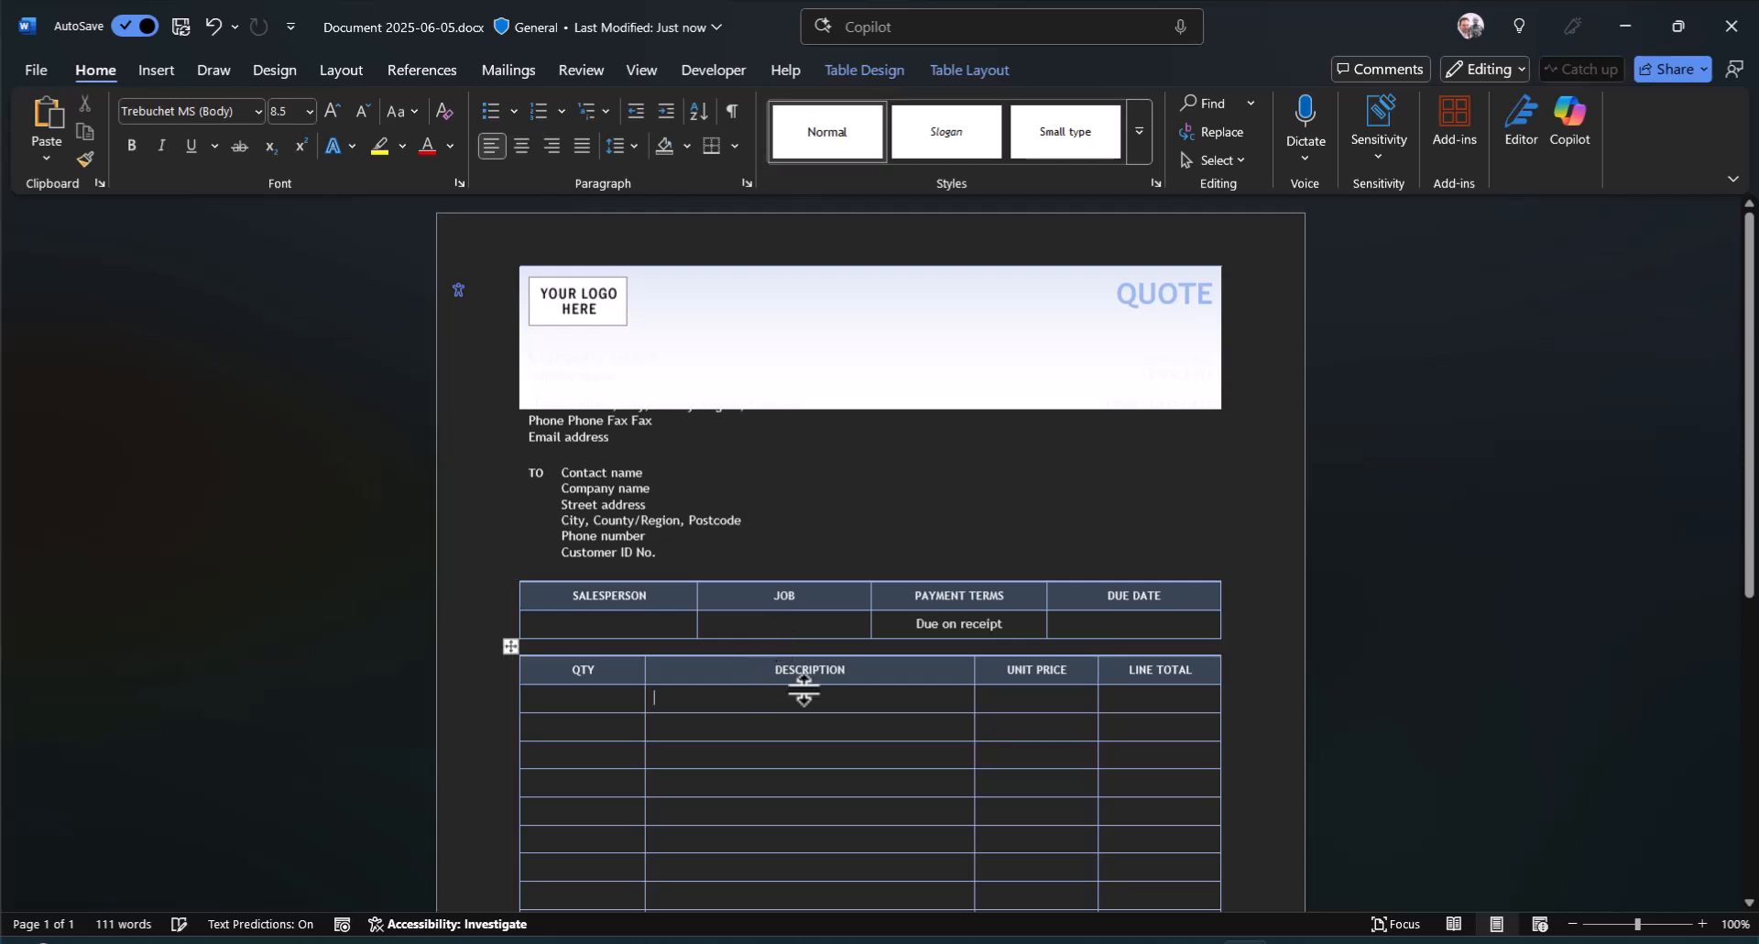
Review the document properties offered by Quick Parts for the empty Salesperson cell.
click(591, 629)
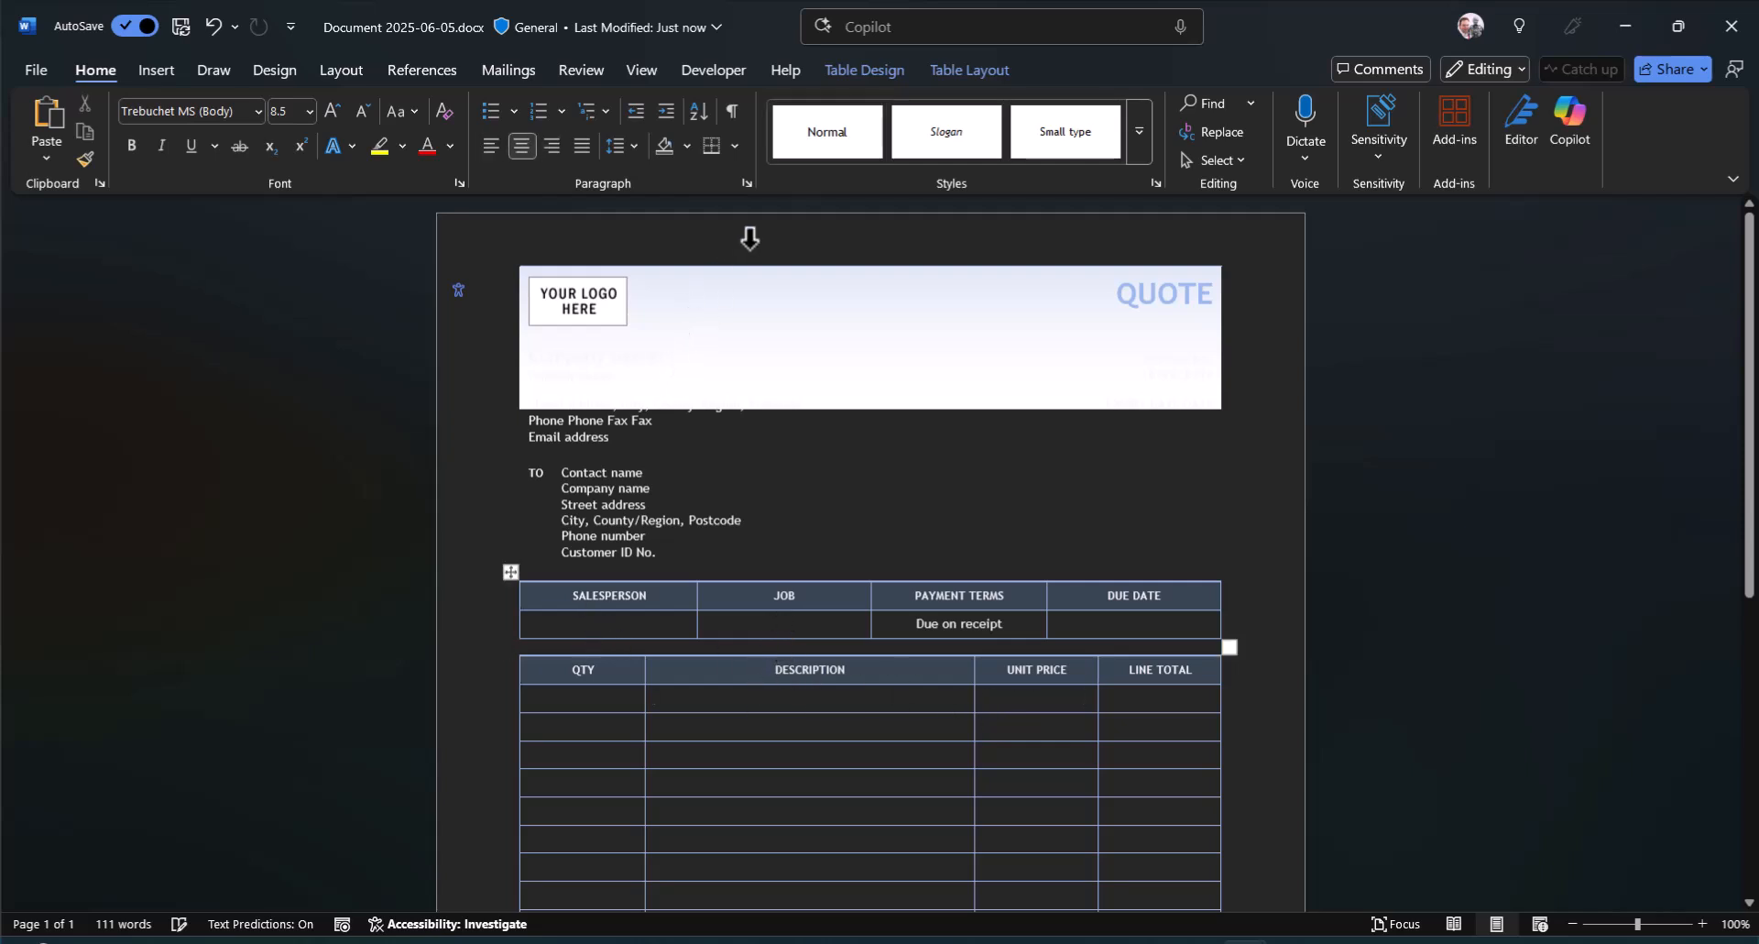
click(163, 69)
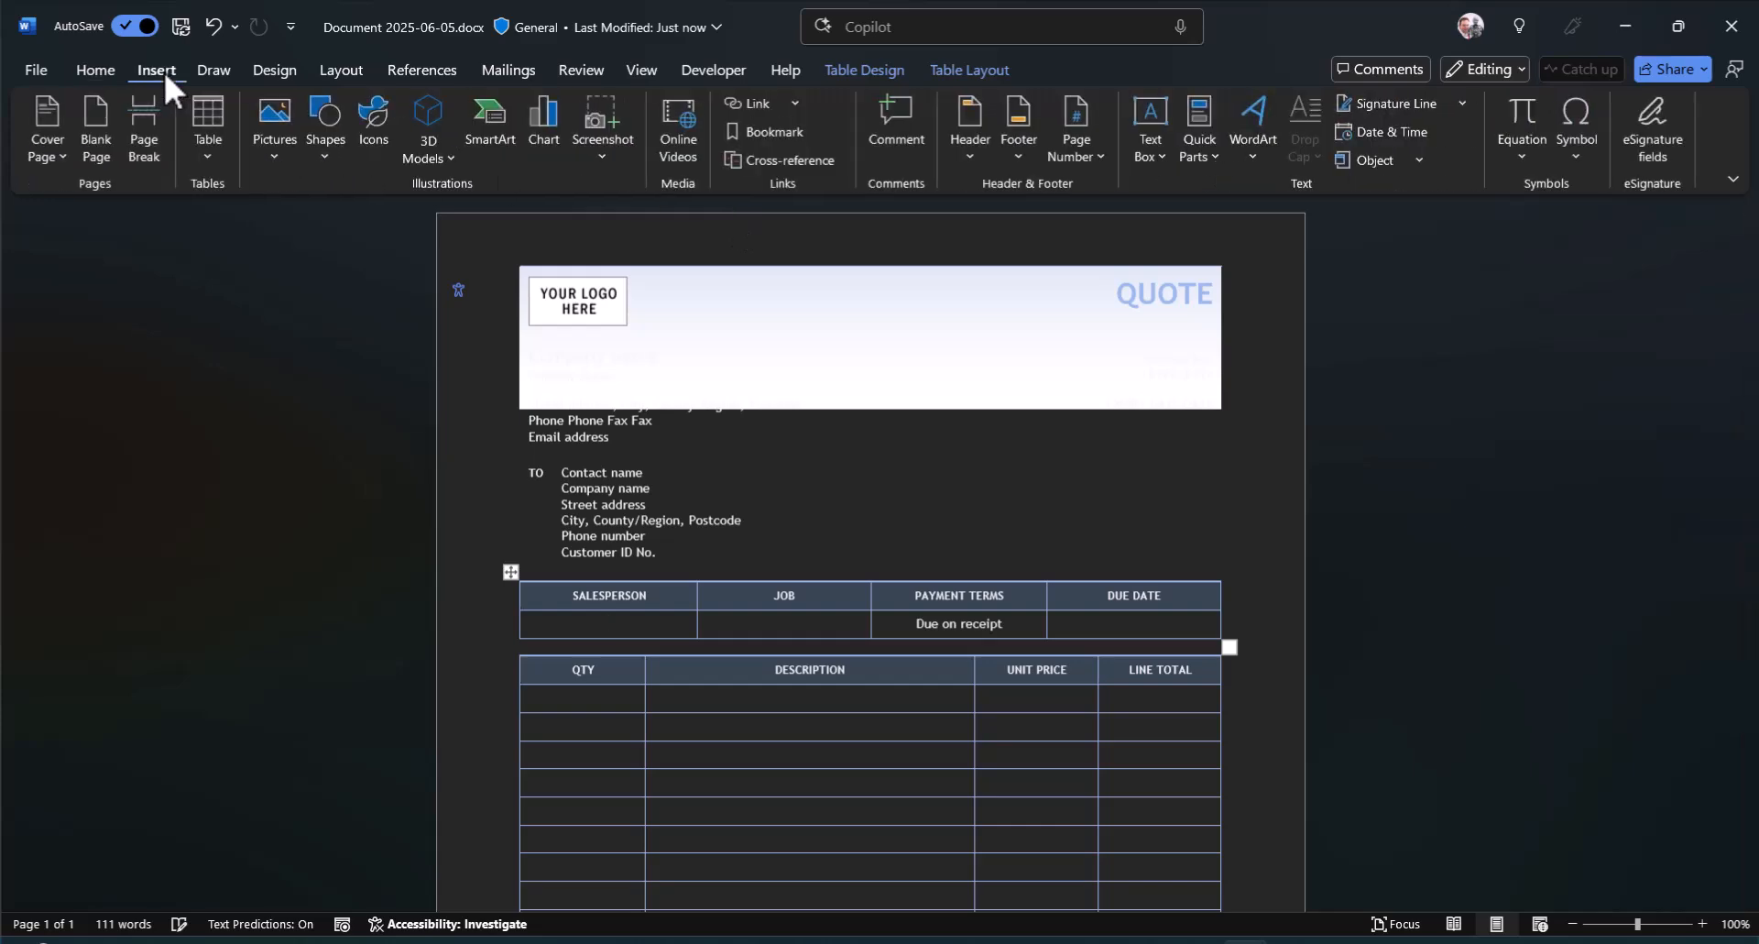
click(1206, 154)
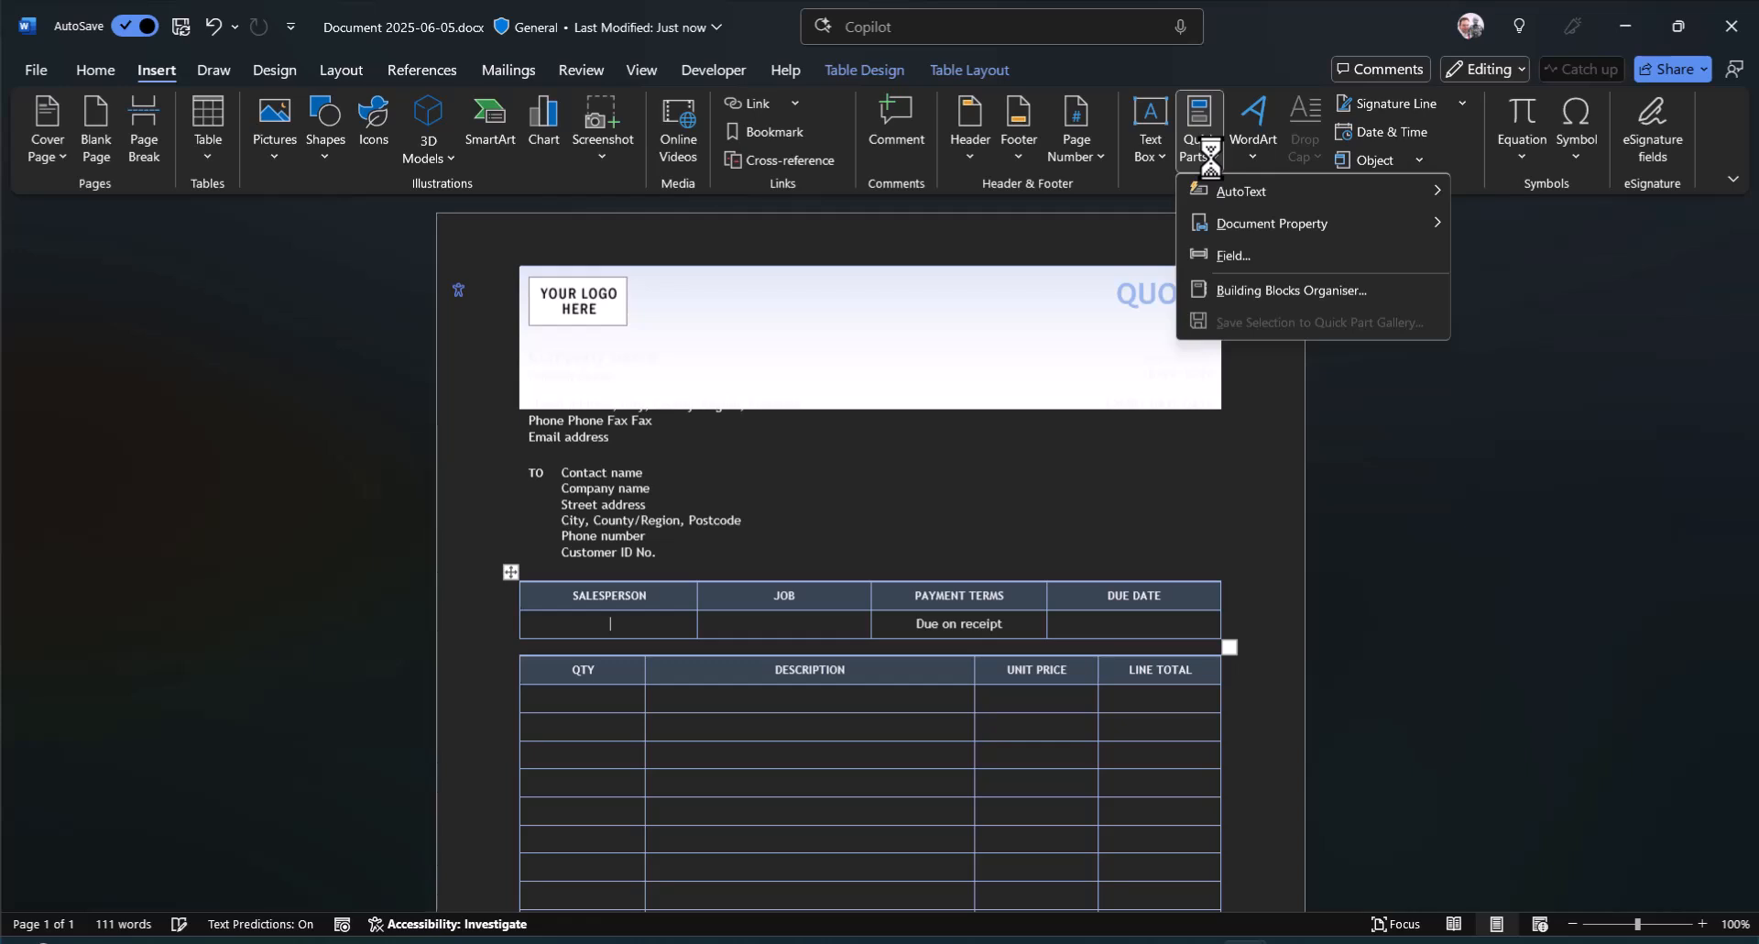
mouse_move(1285, 223)
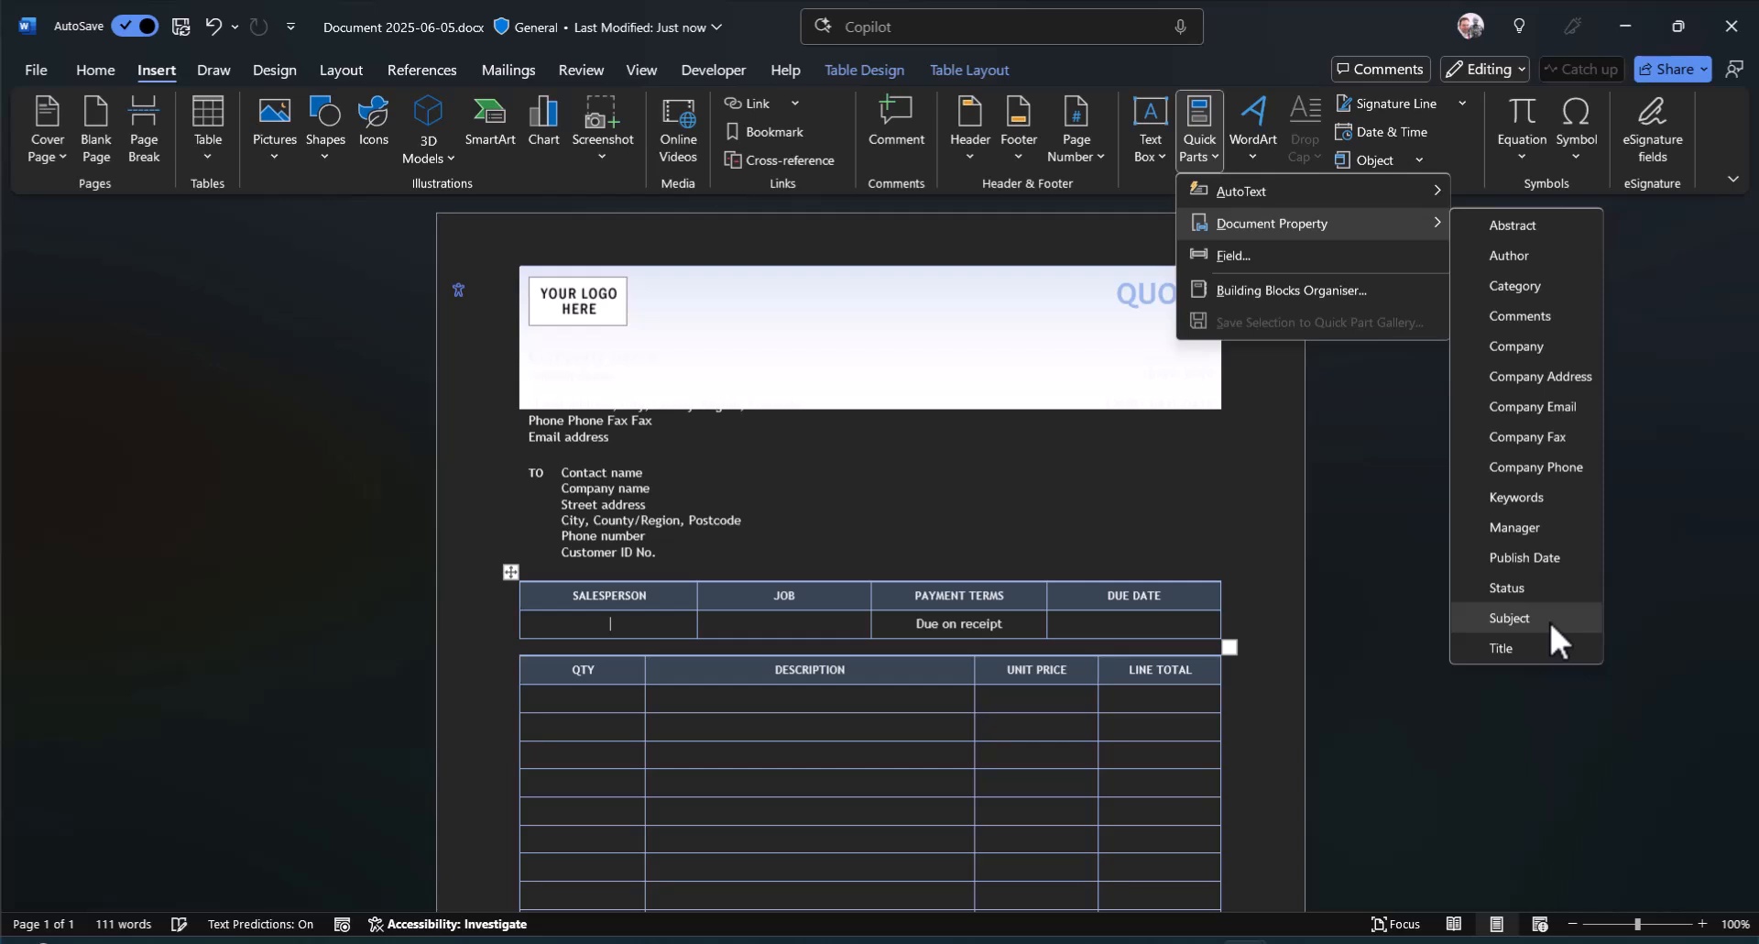
Insert the Company document property into the first Description cell of the line-item table.
click(720, 706)
click(721, 707)
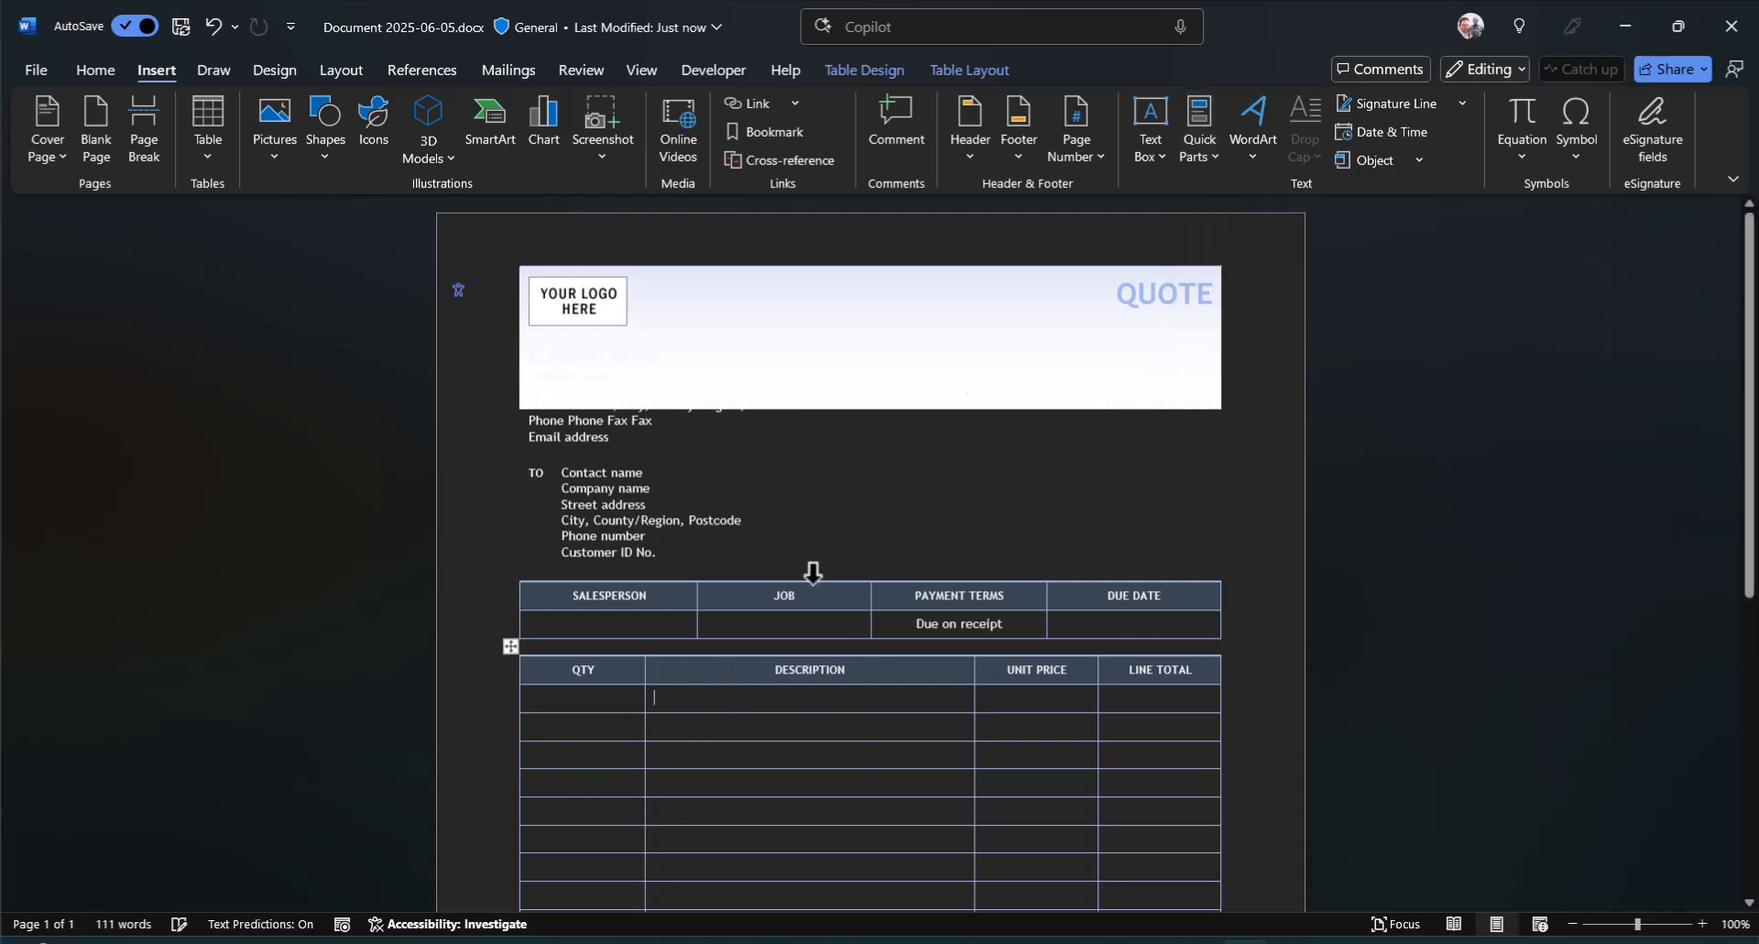
click(1202, 151)
mouse_move(1358, 223)
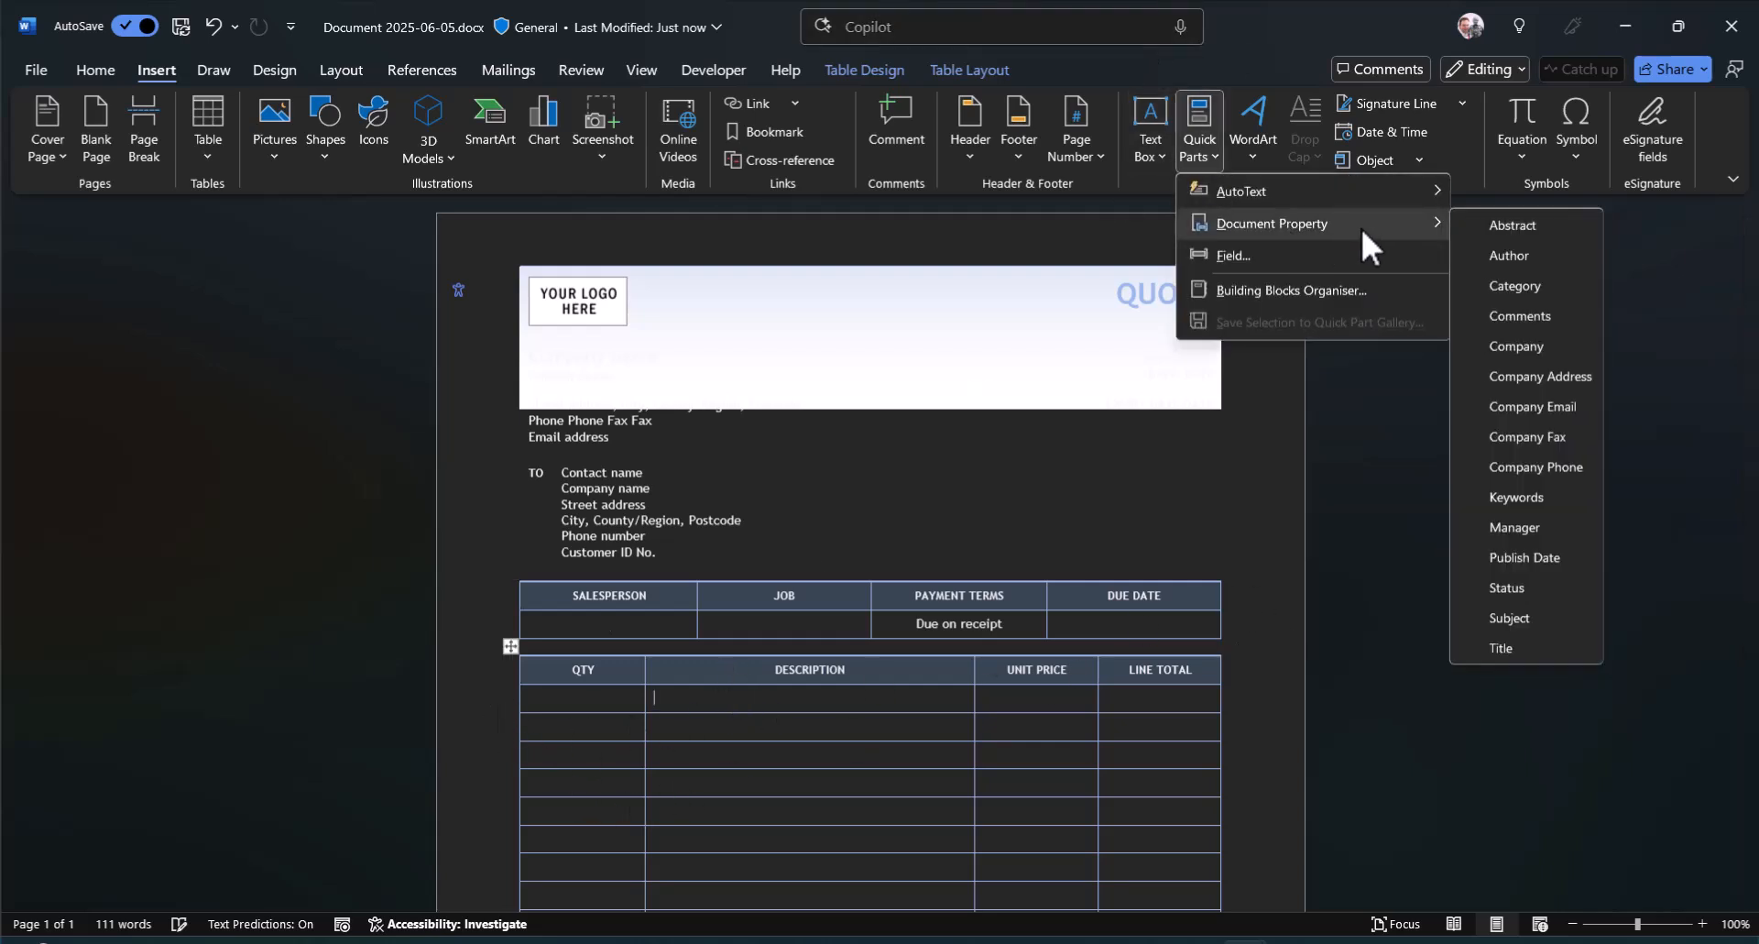
click(1521, 345)
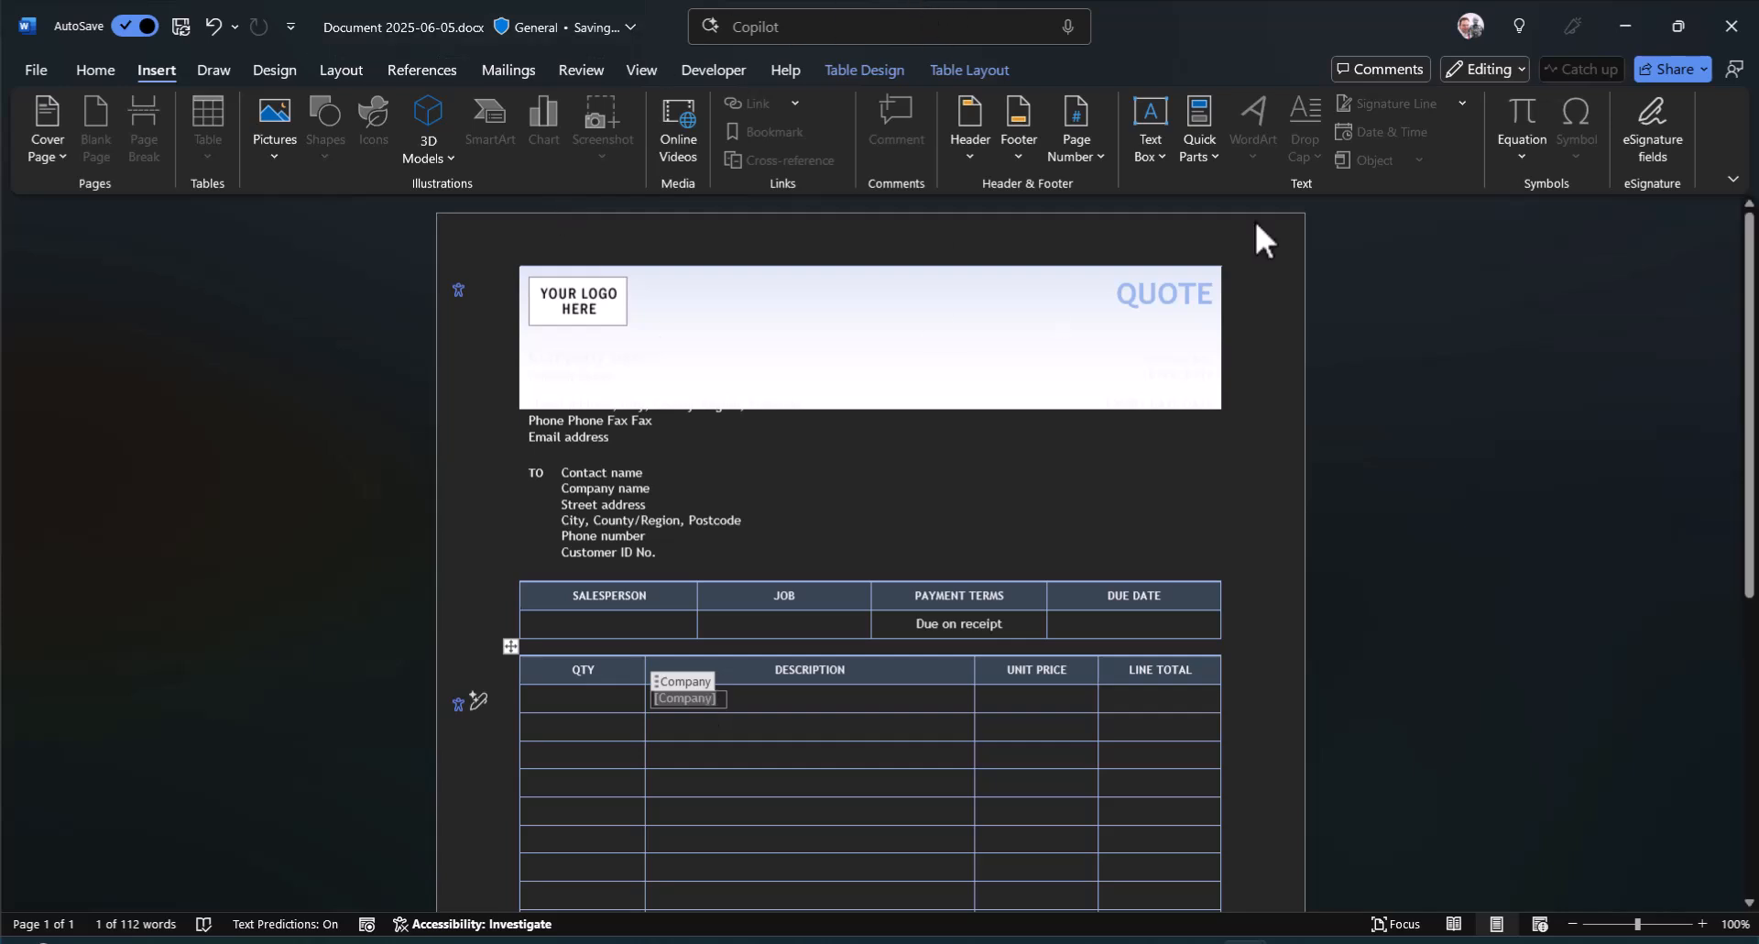
Delete the Company property control from the first Description cell.
click(1218, 158)
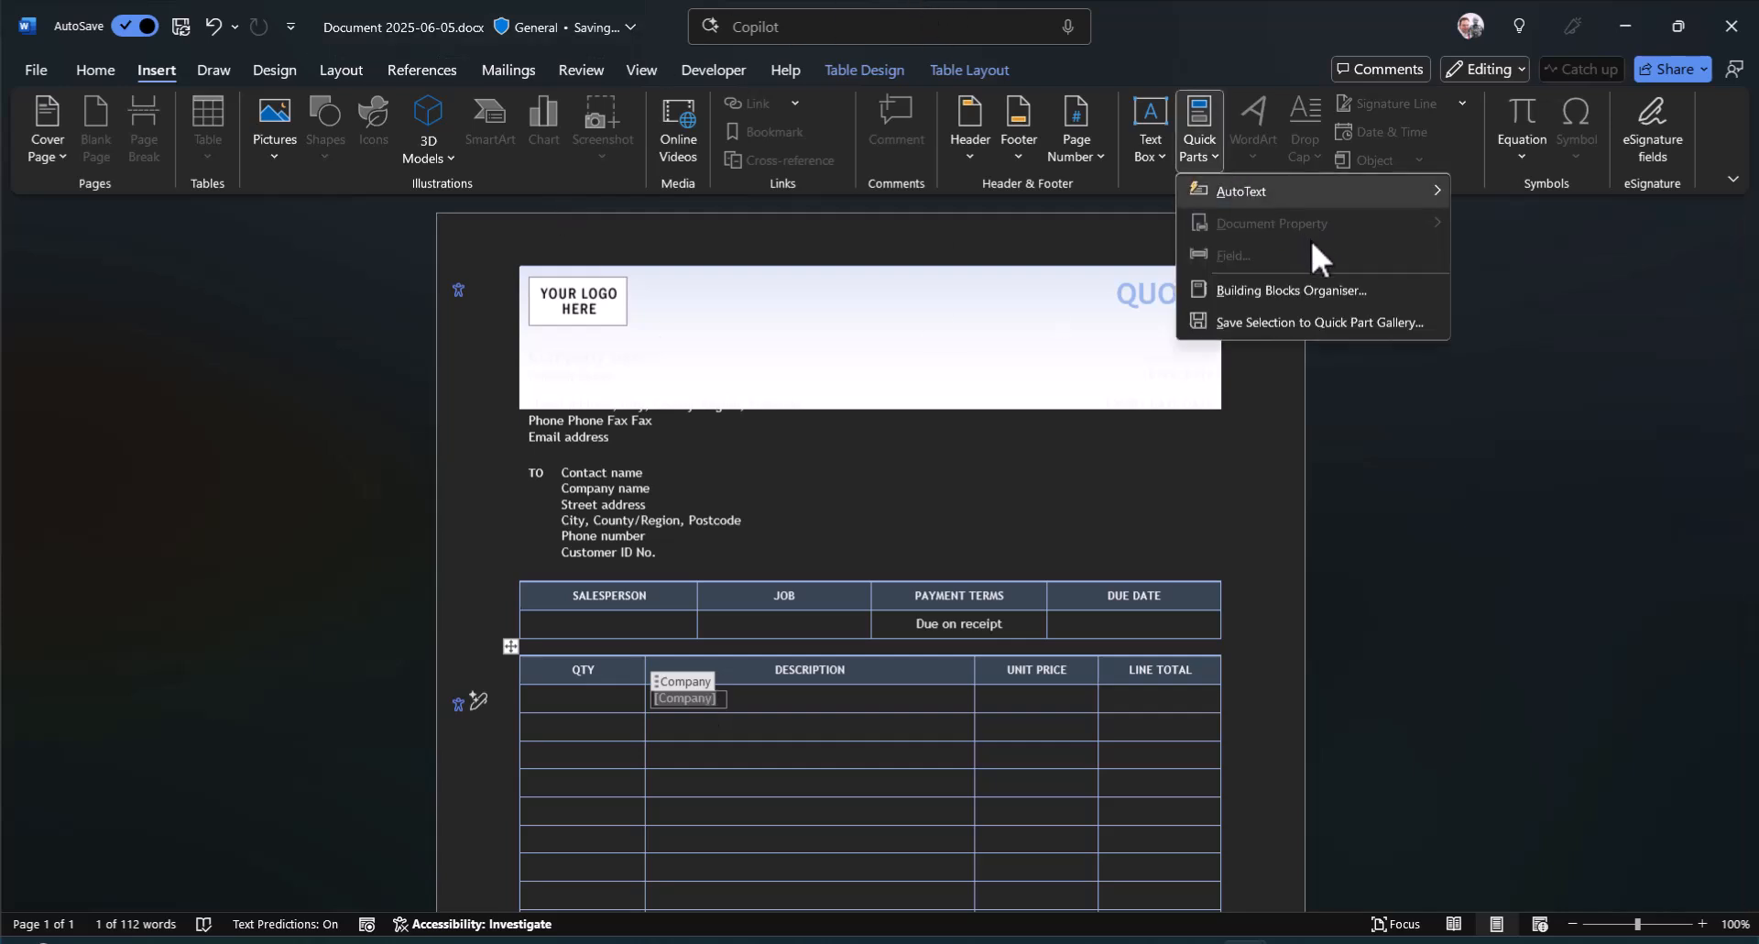
click(811, 707)
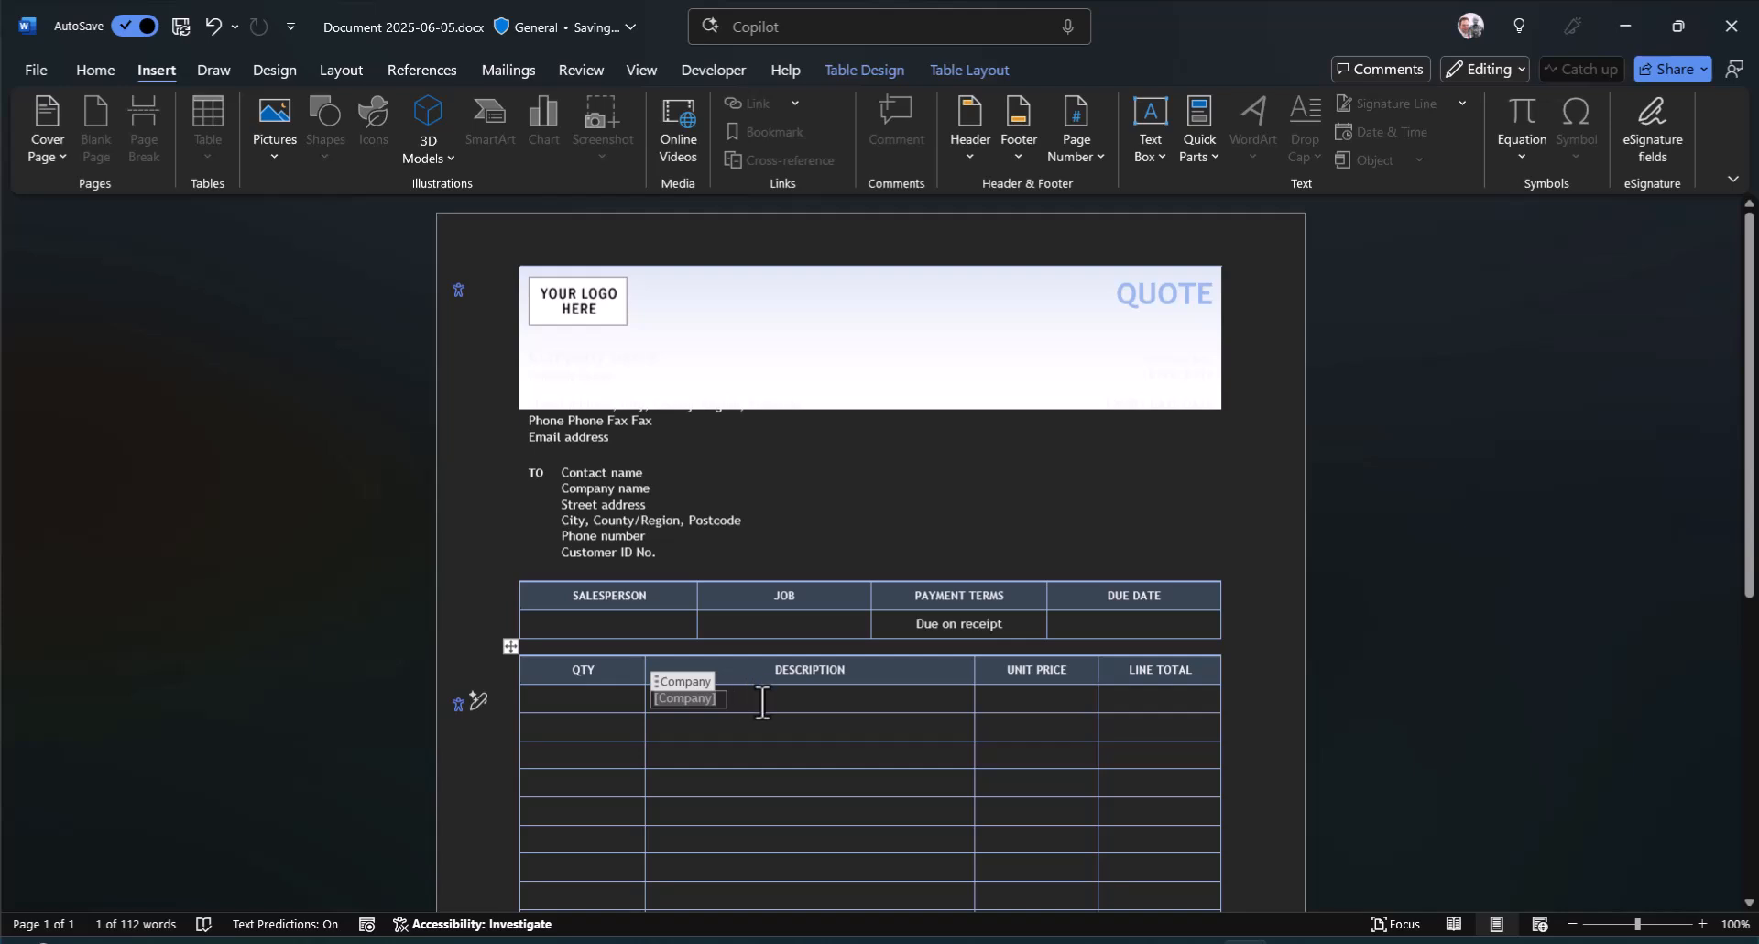
key(Delete)
key(Delete)
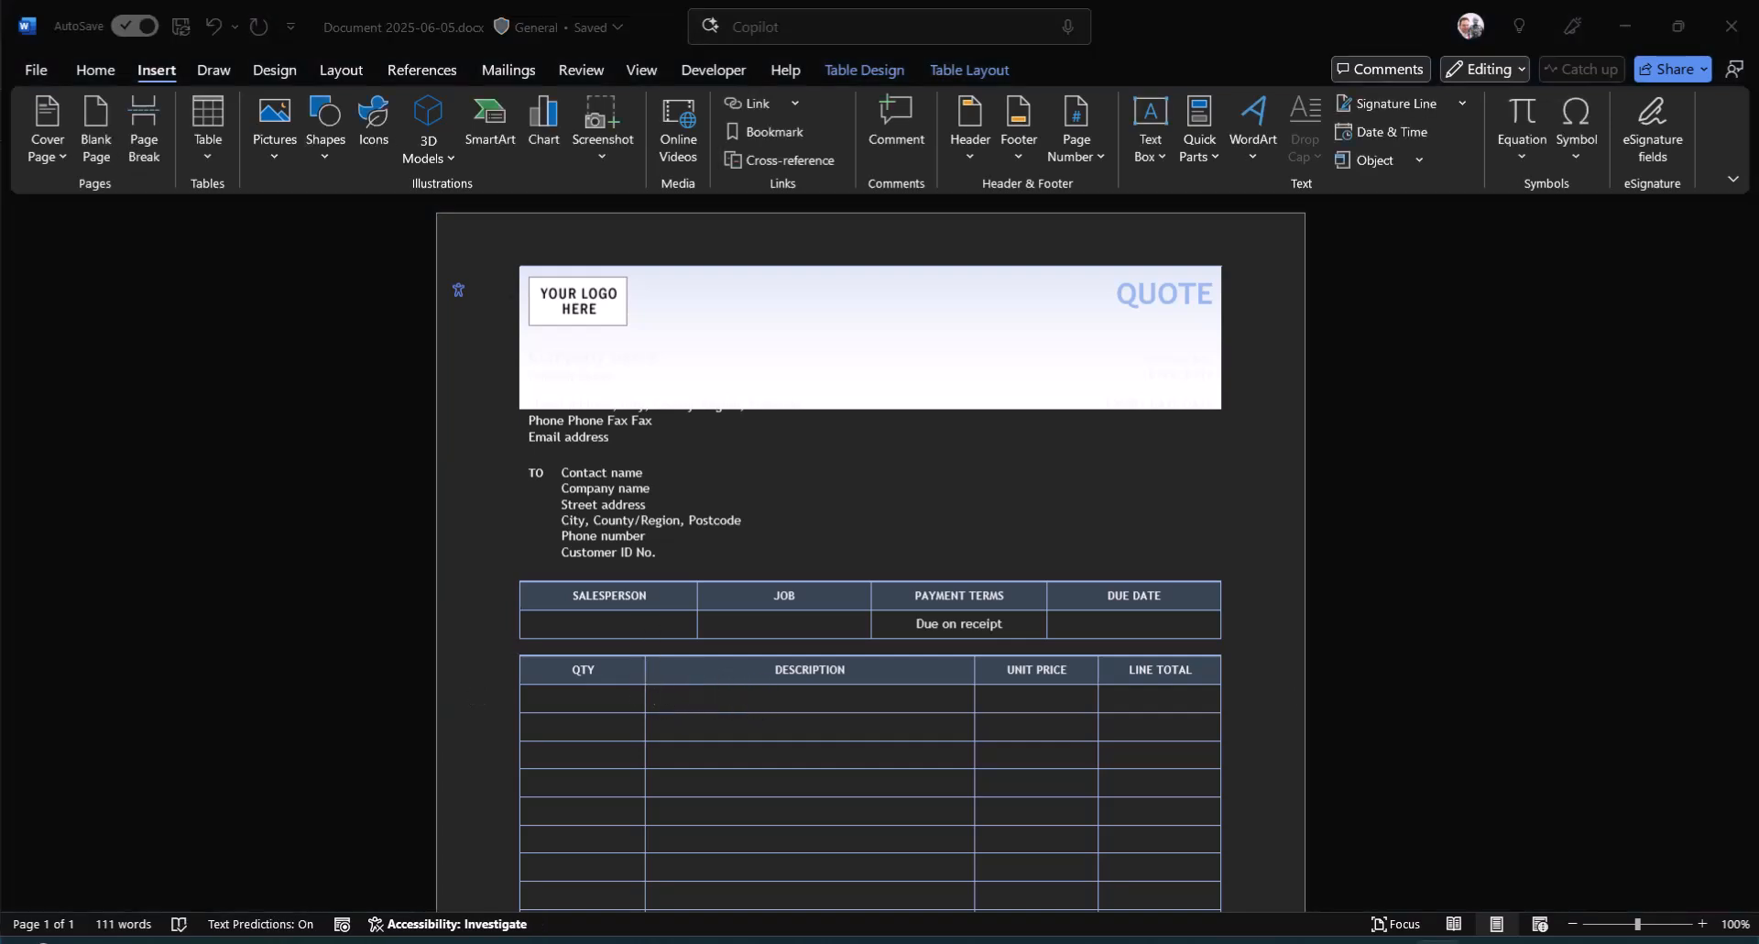
Switch to Notepad with Placeholder.txt open and examine the invoice XML's Header fields from SalesPerson to GrandTotal.
drag(2, 188, 876, 145)
double_click(855, 156)
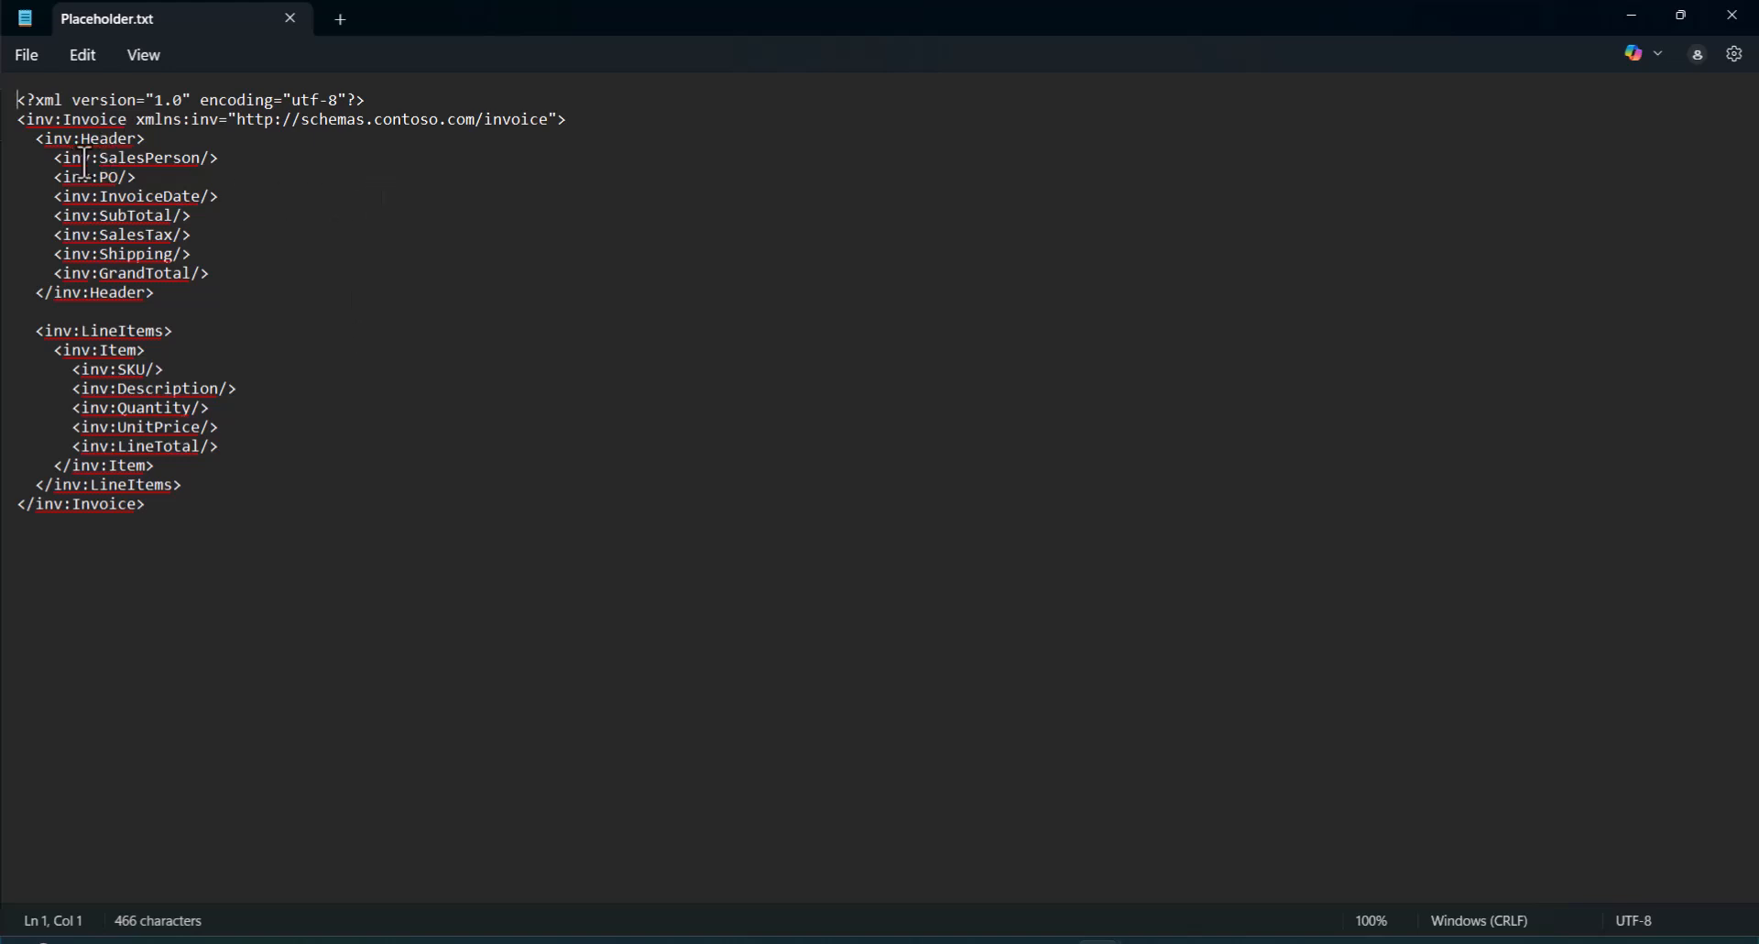
drag(89, 162, 206, 196)
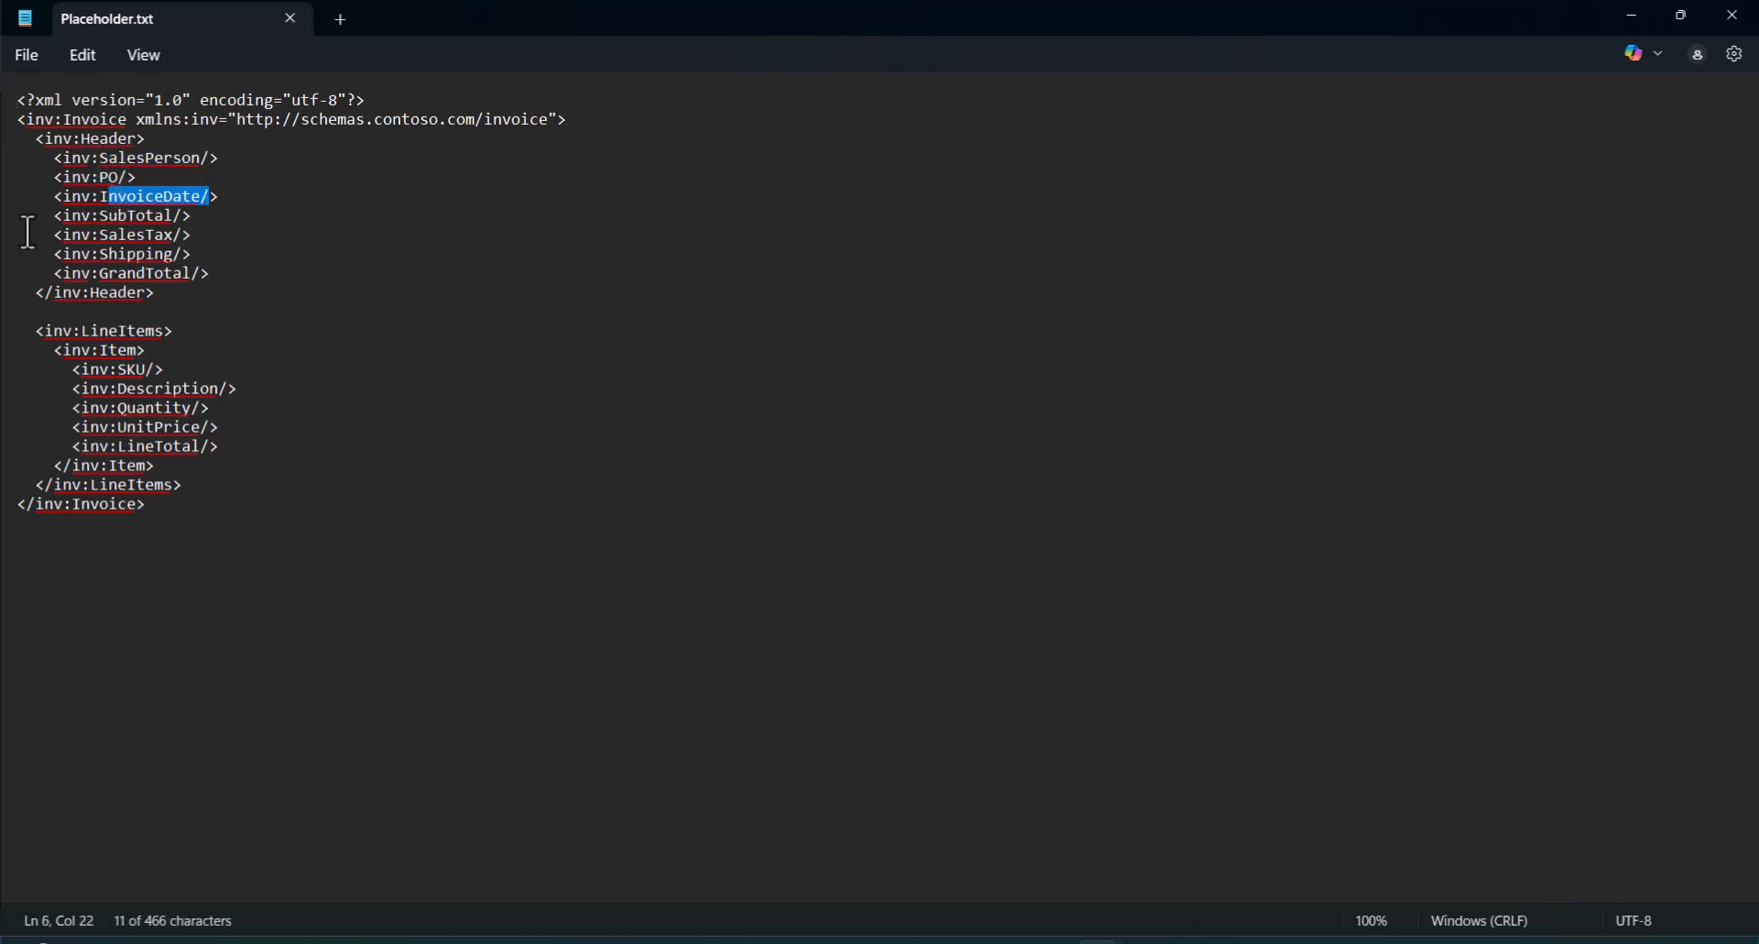
drag(218, 275, 2, 163)
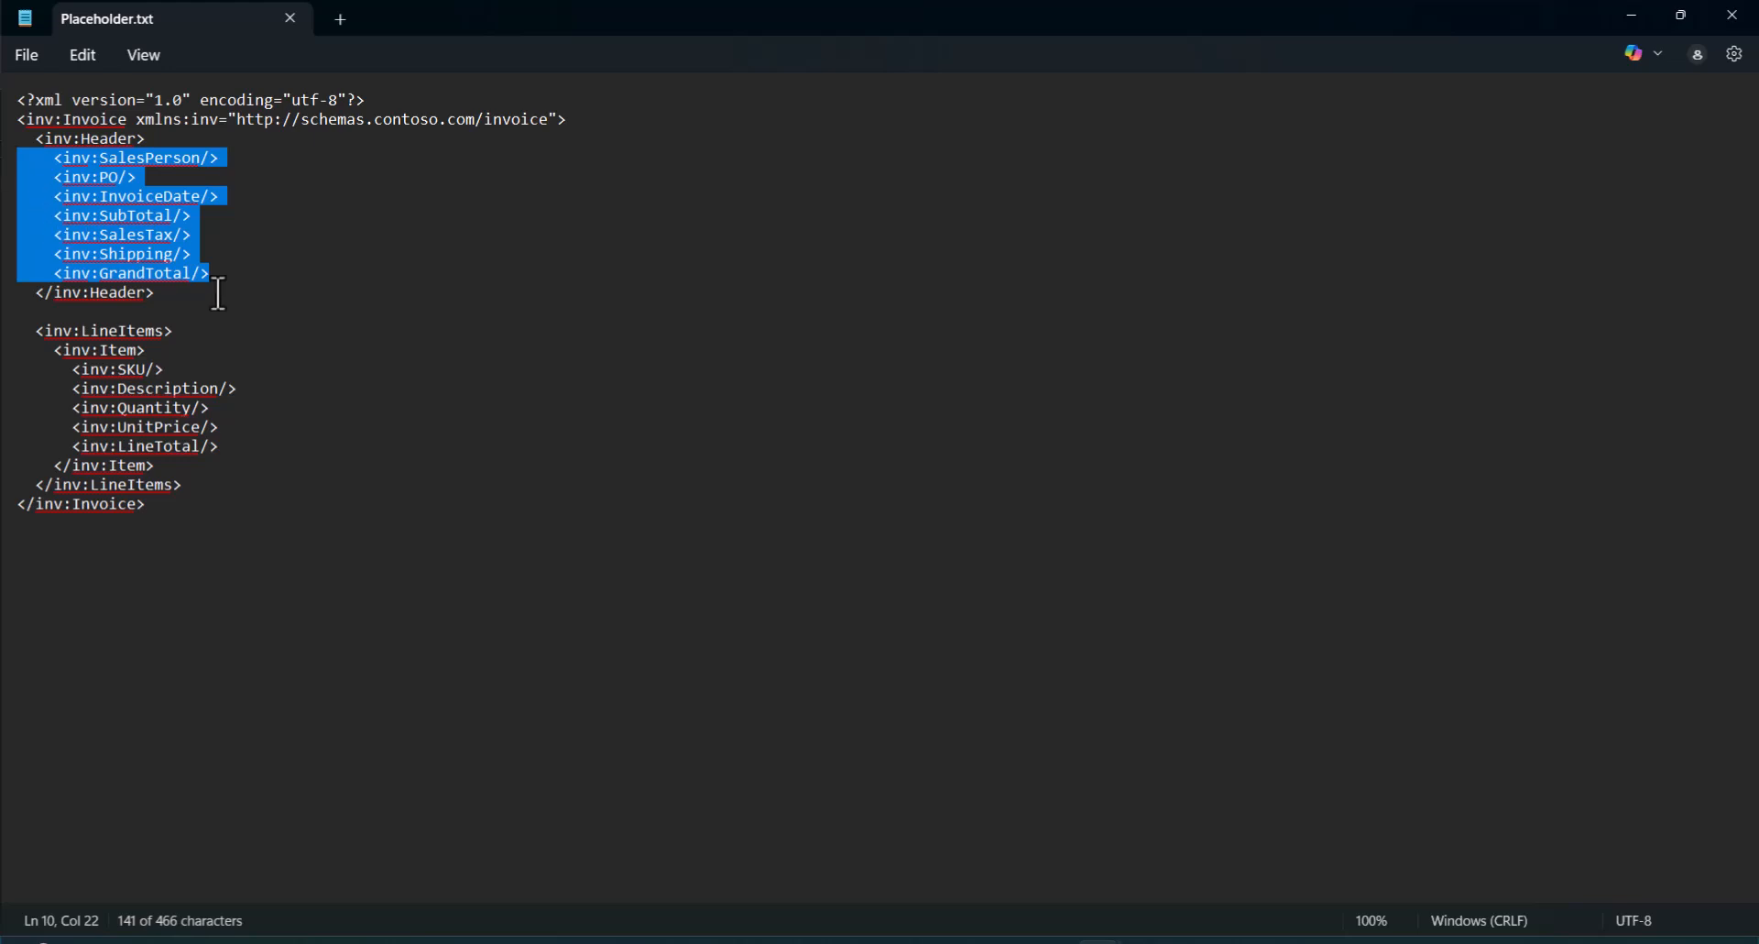
Examine the LineItems section of the XML, including the SKU, Description, Quantity, UnitPrice and LineTotal fields.
click(30, 332)
drag(28, 330, 202, 330)
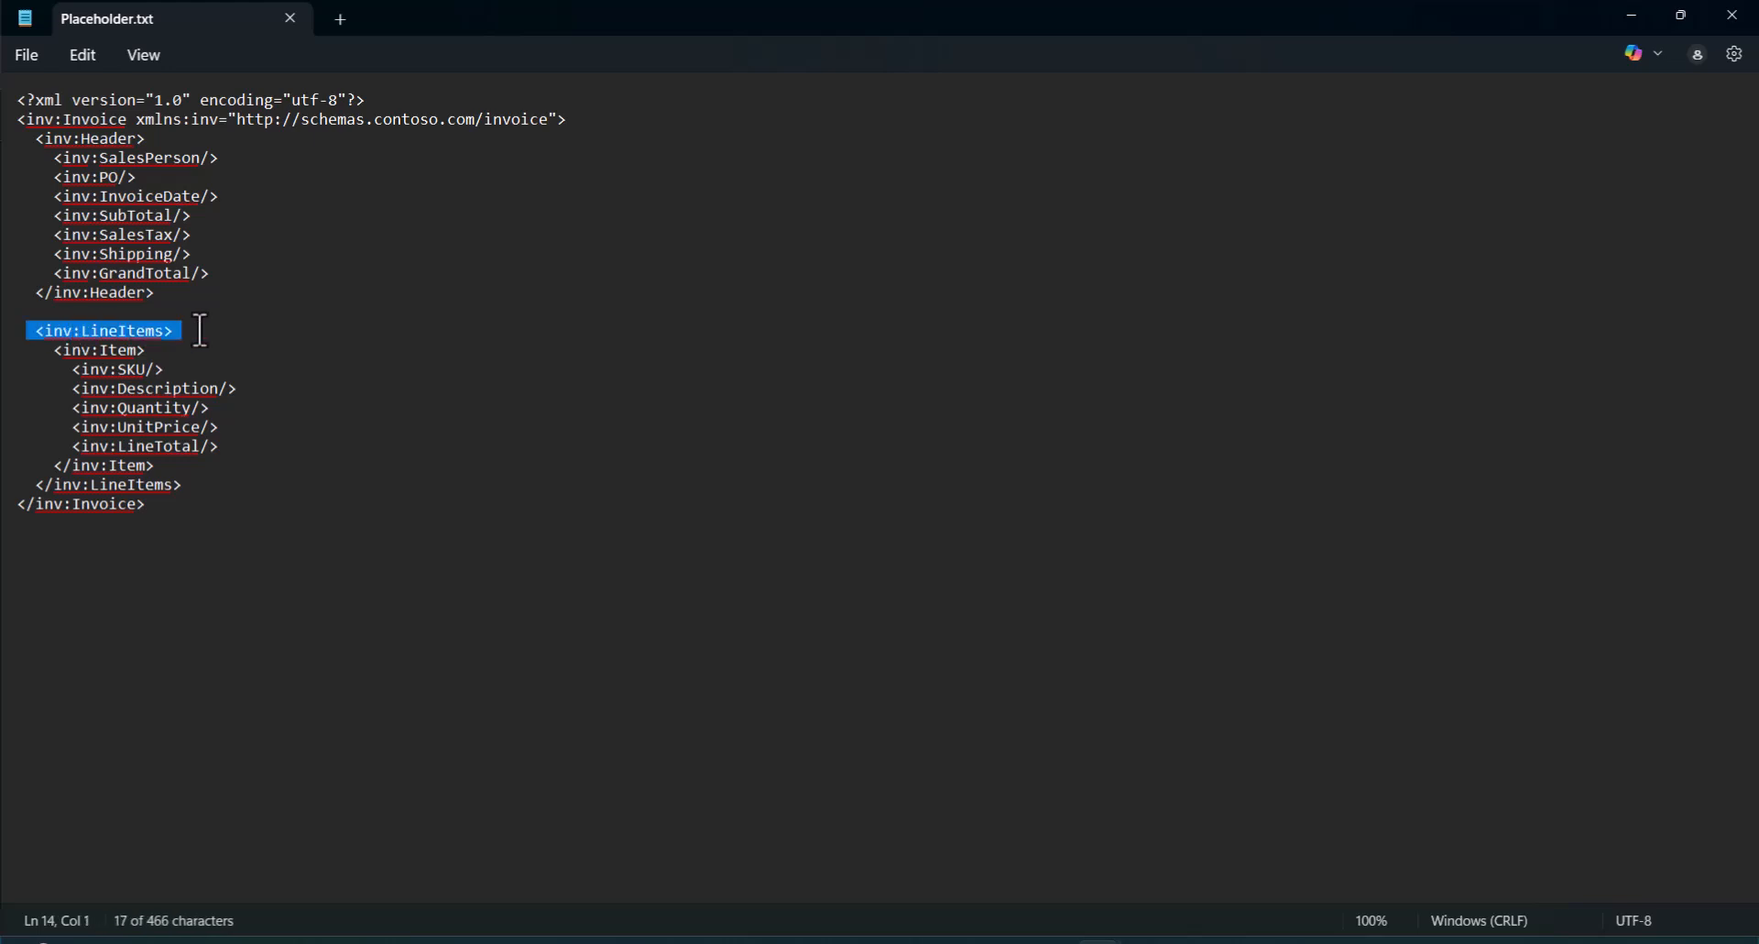
click(200, 331)
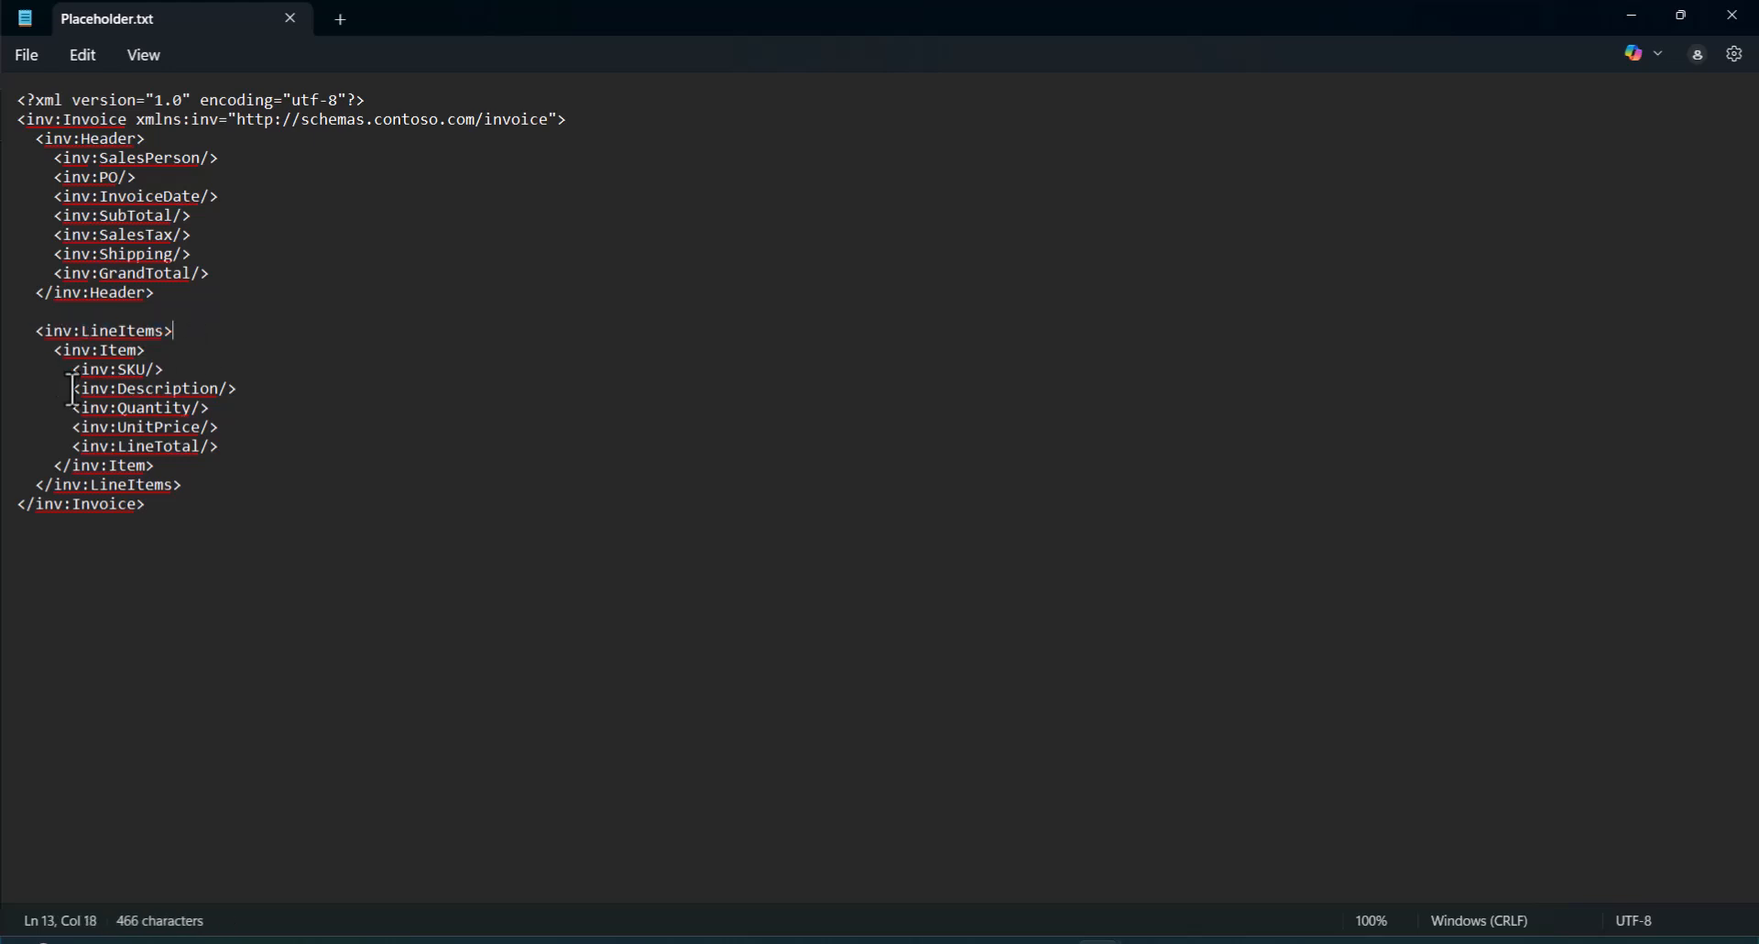
drag(72, 371, 218, 412)
drag(110, 429, 240, 451)
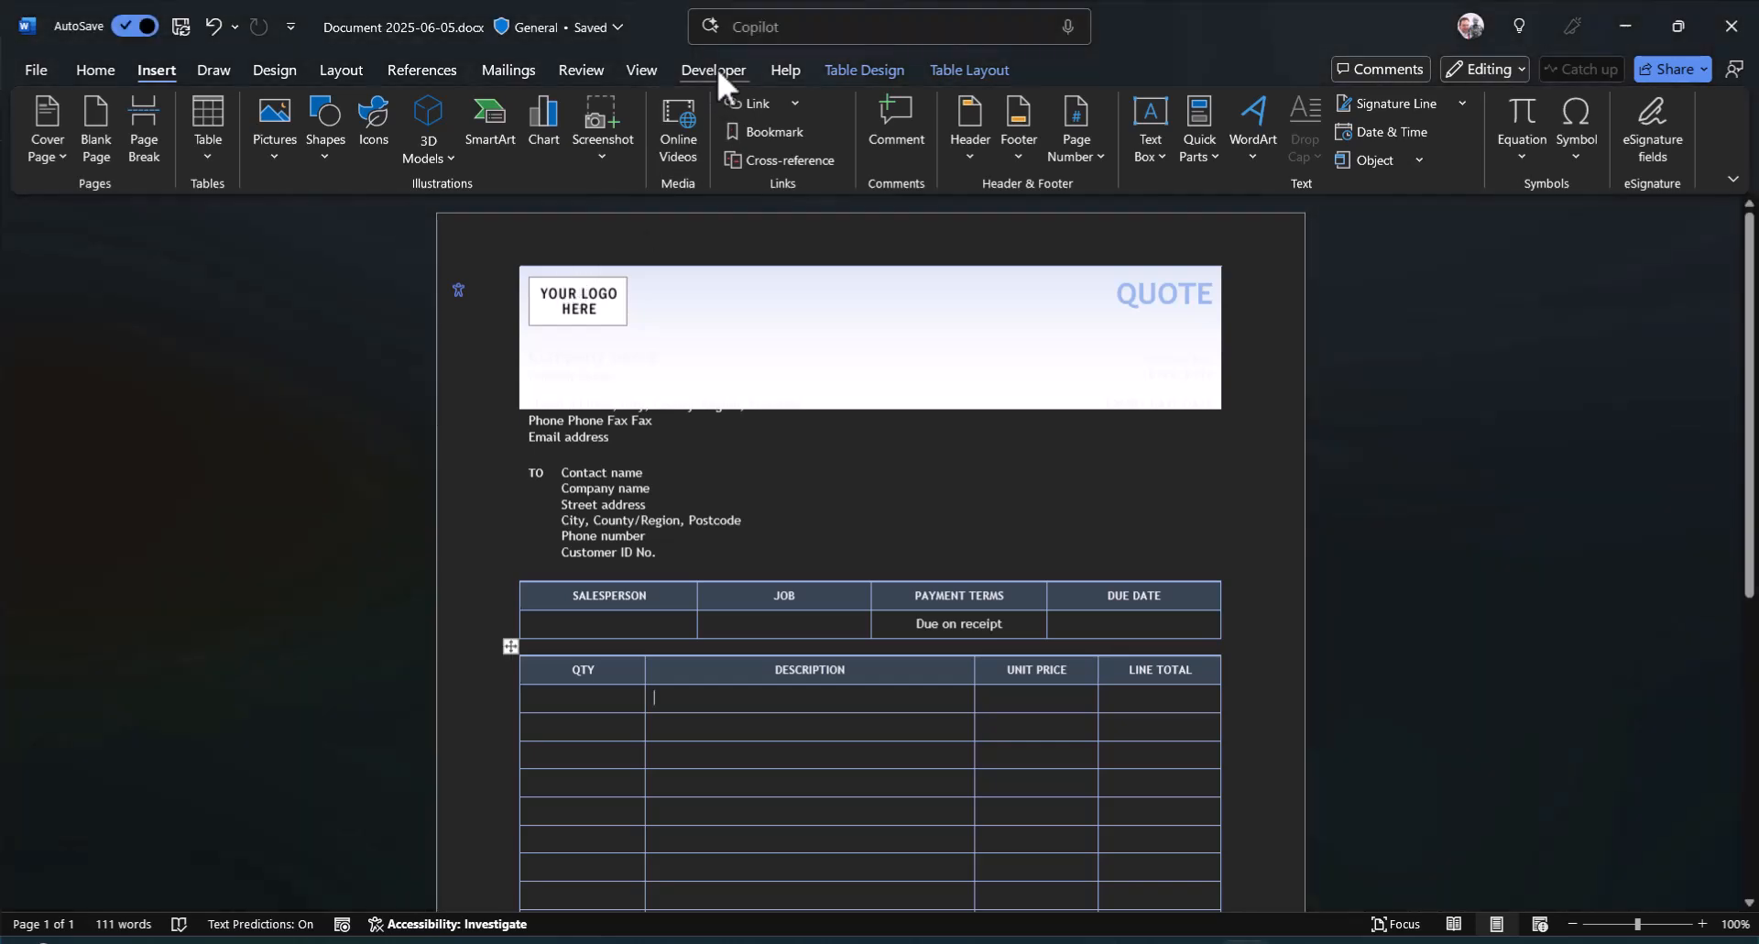
Switch back to Word, check the Developer entry in the Customise Ribbon options, and cancel the dialog.
click(713, 68)
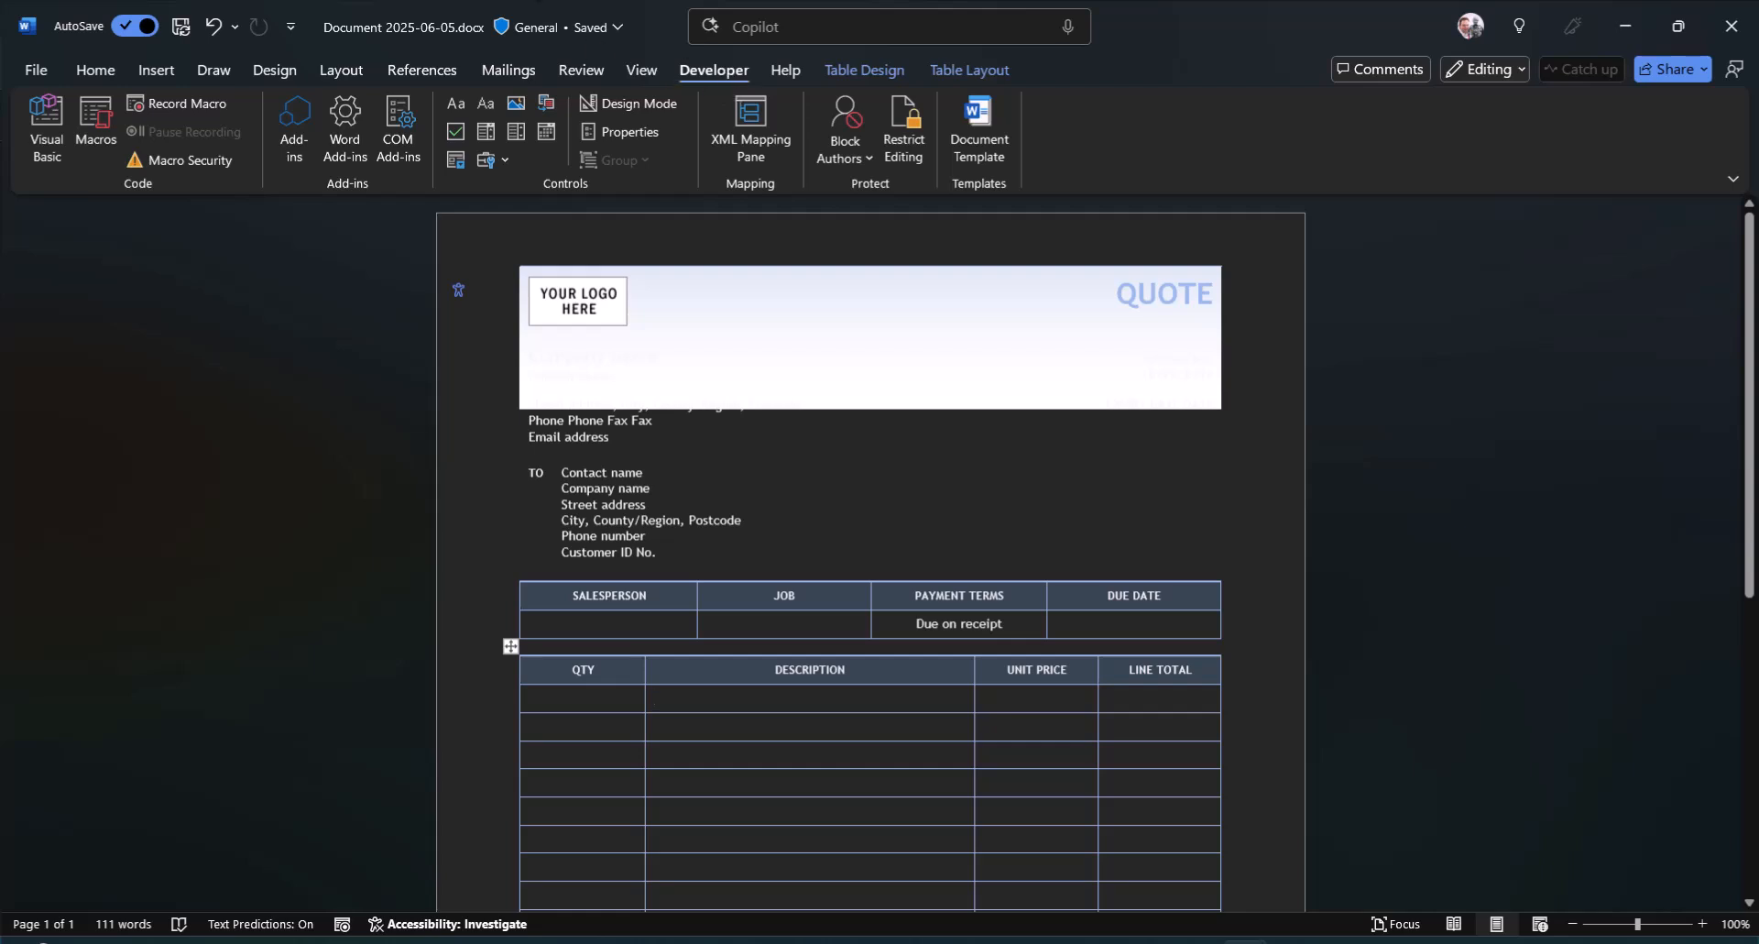
key(alt+Tab)
click(40, 70)
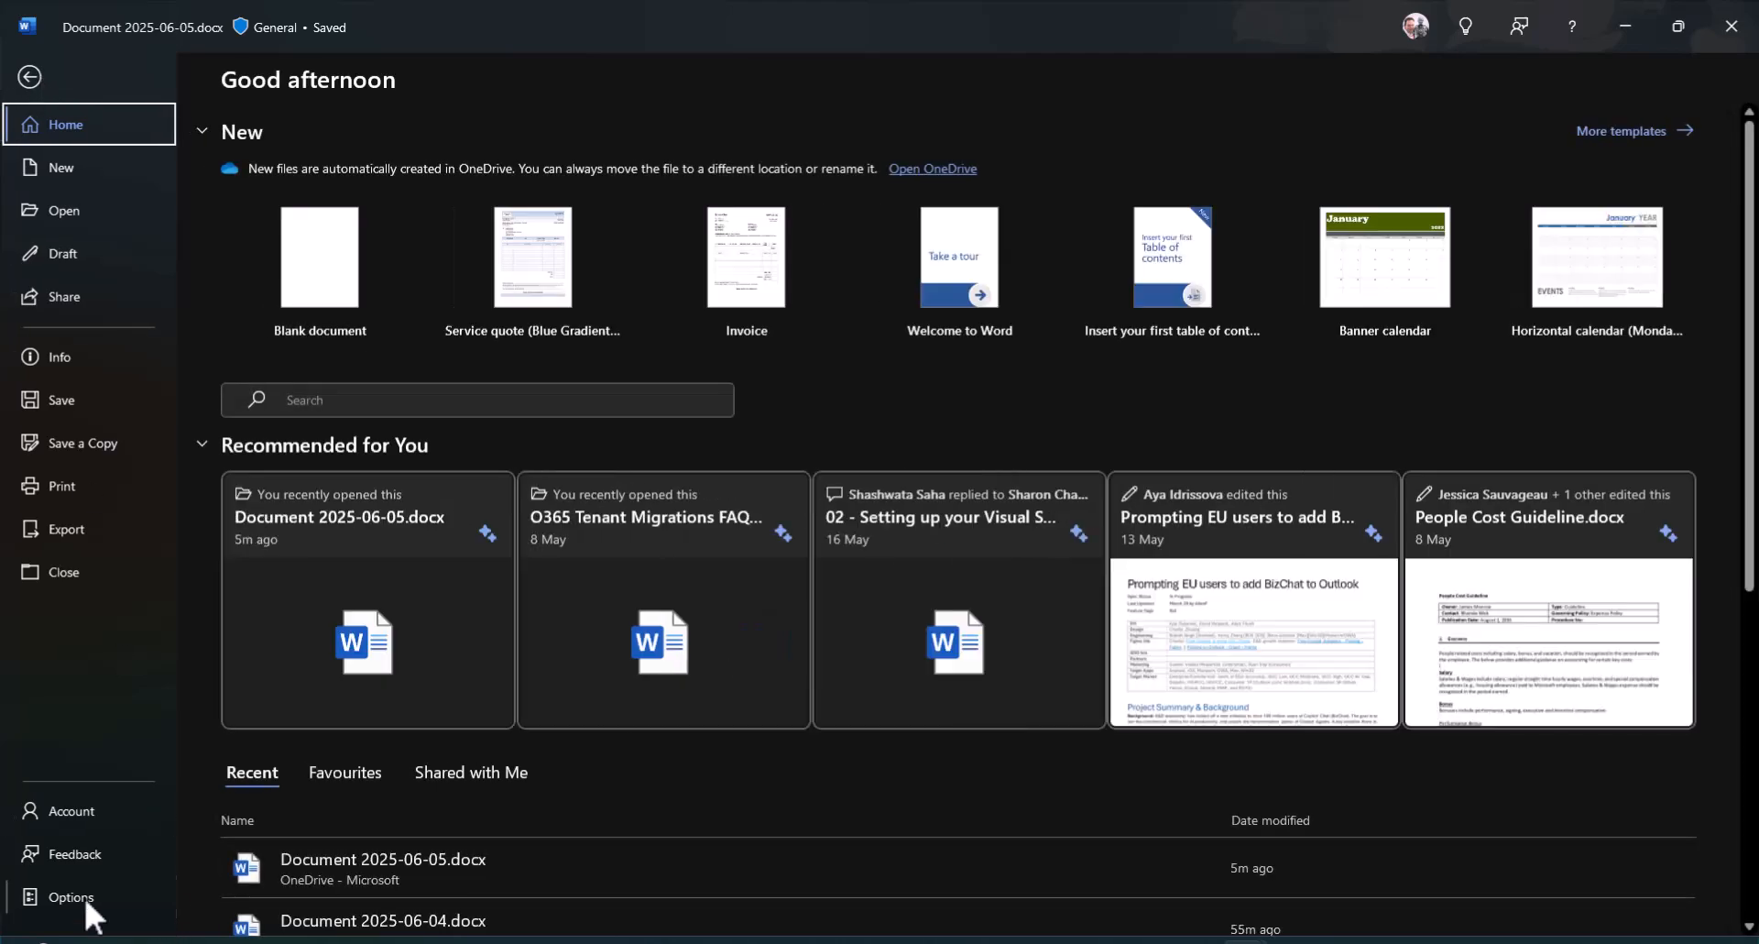
click(84, 898)
click(495, 365)
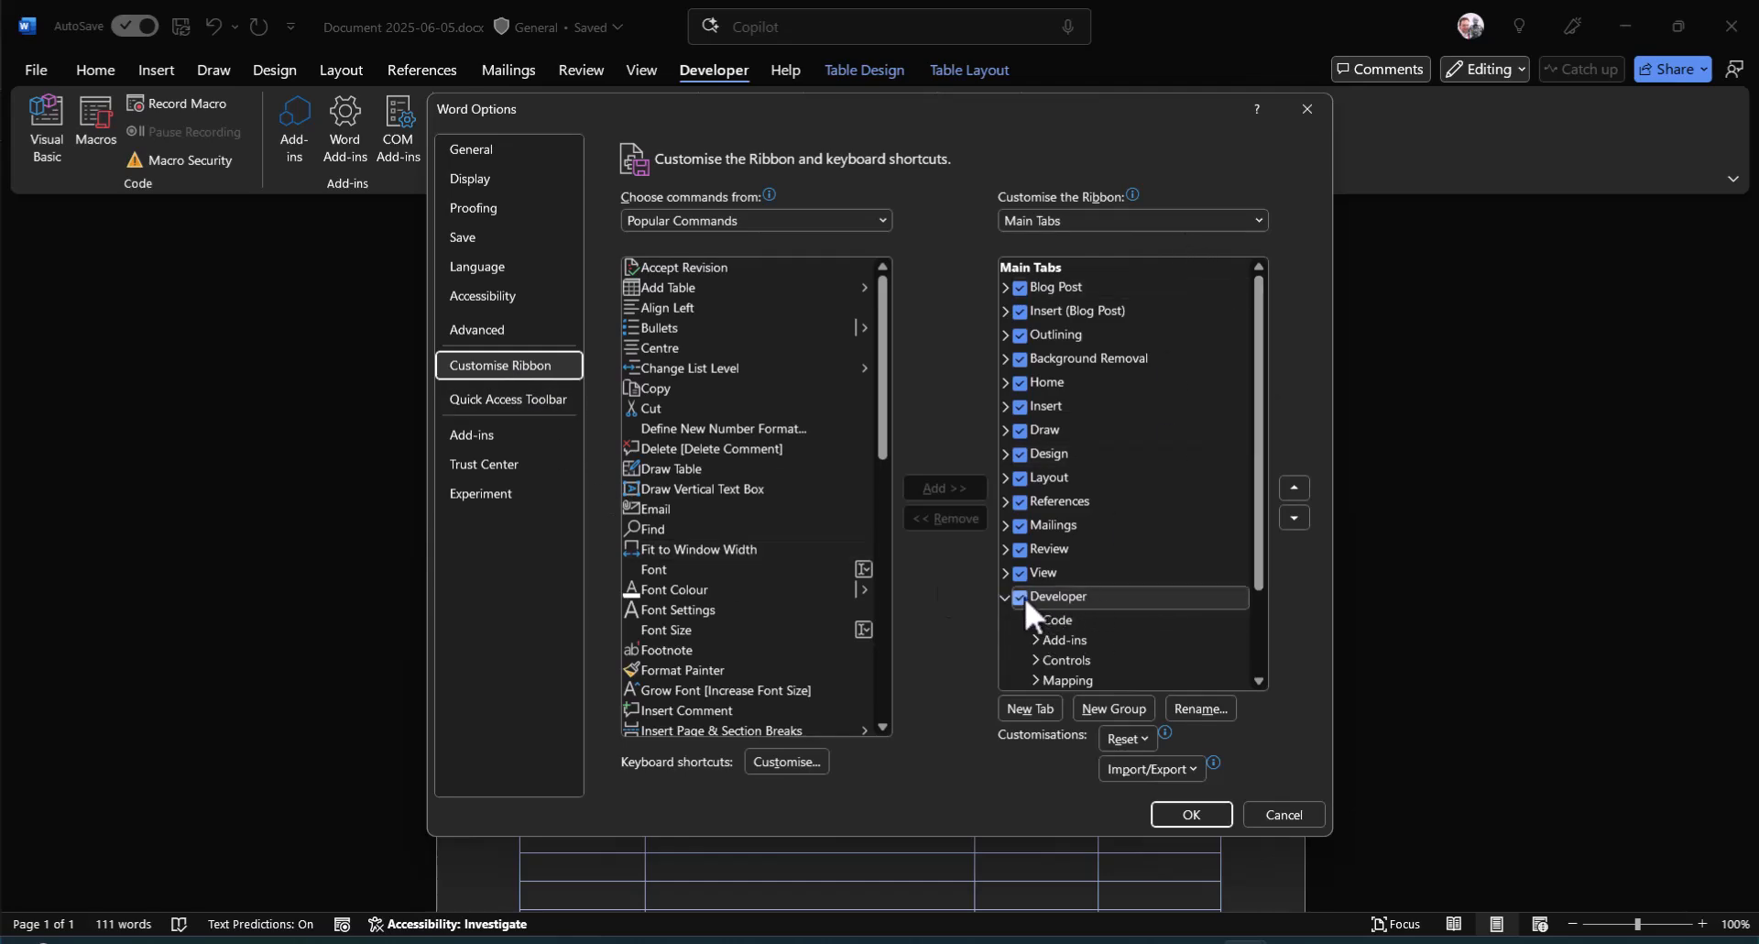
click(1300, 815)
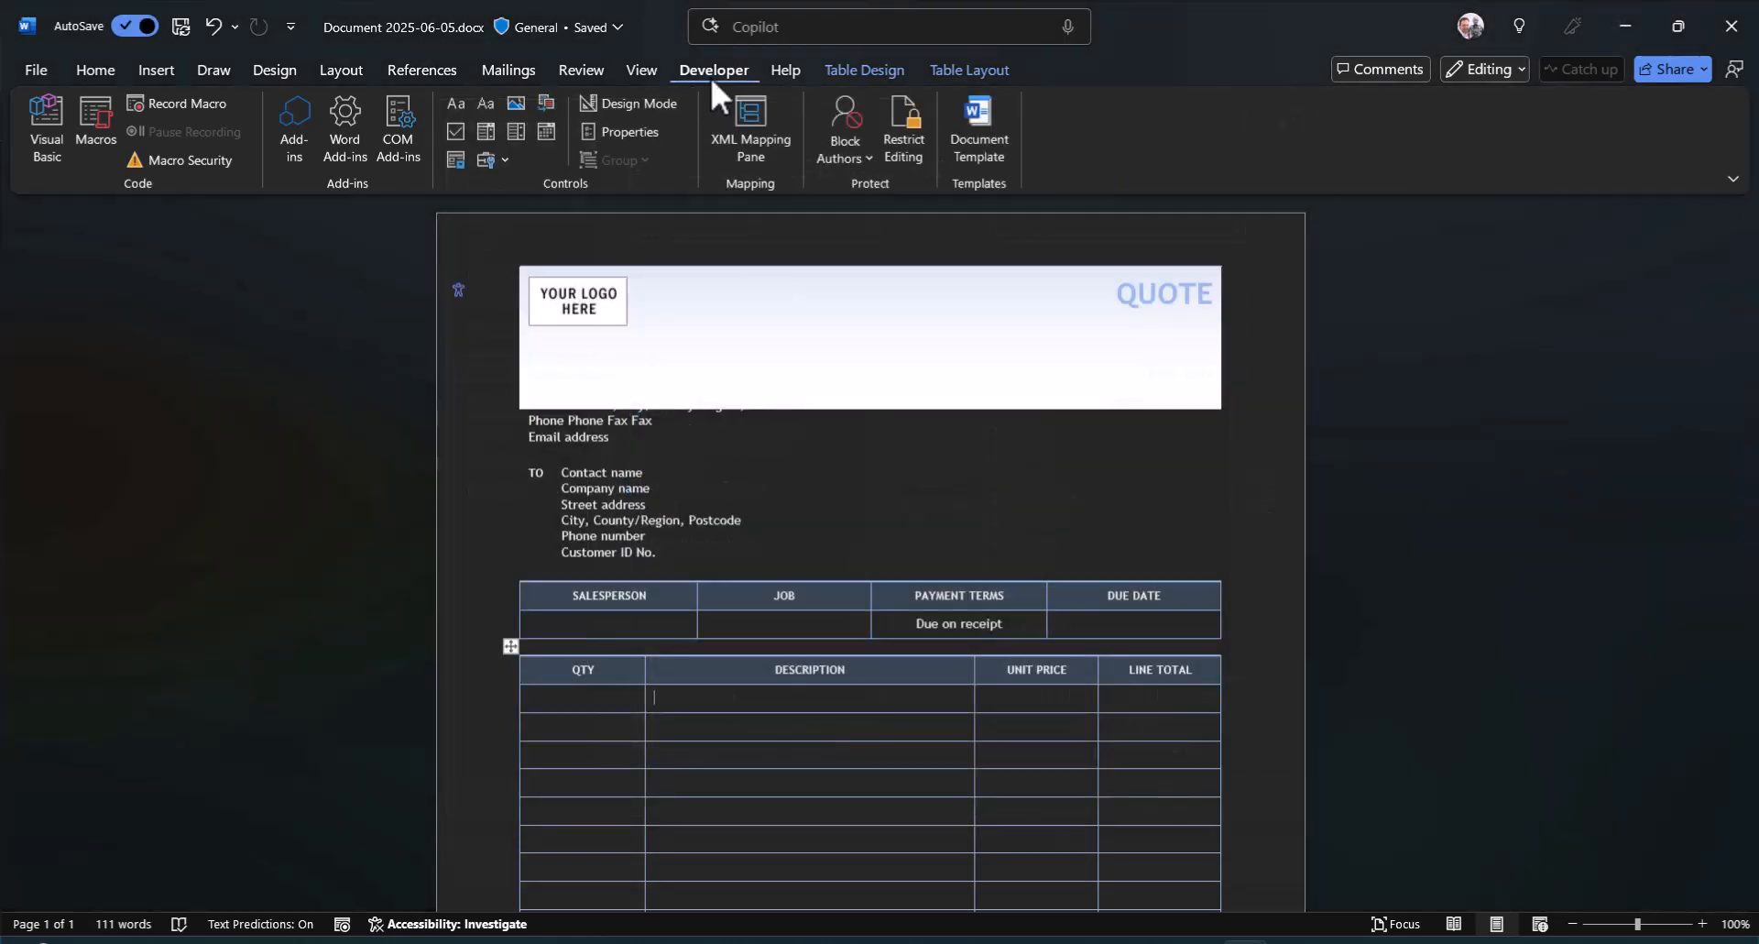
Show the XML Mapping pane and add Placeholder.txt from the Desktop as a new custom XML part.
click(753, 162)
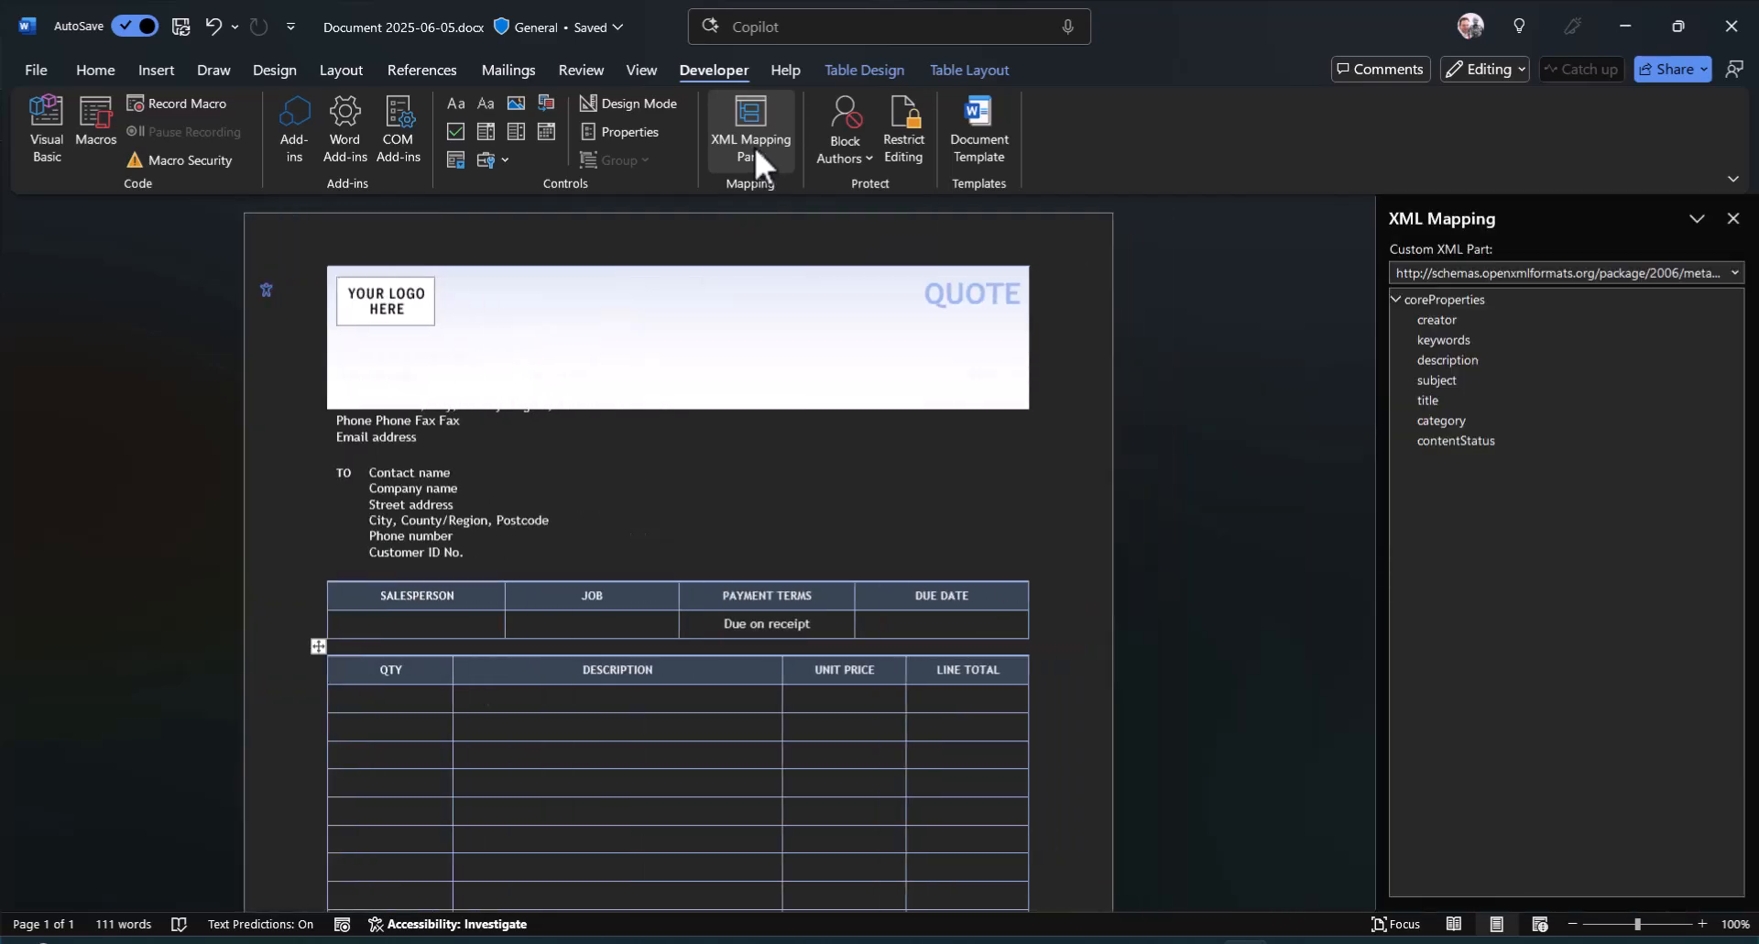
click(1736, 272)
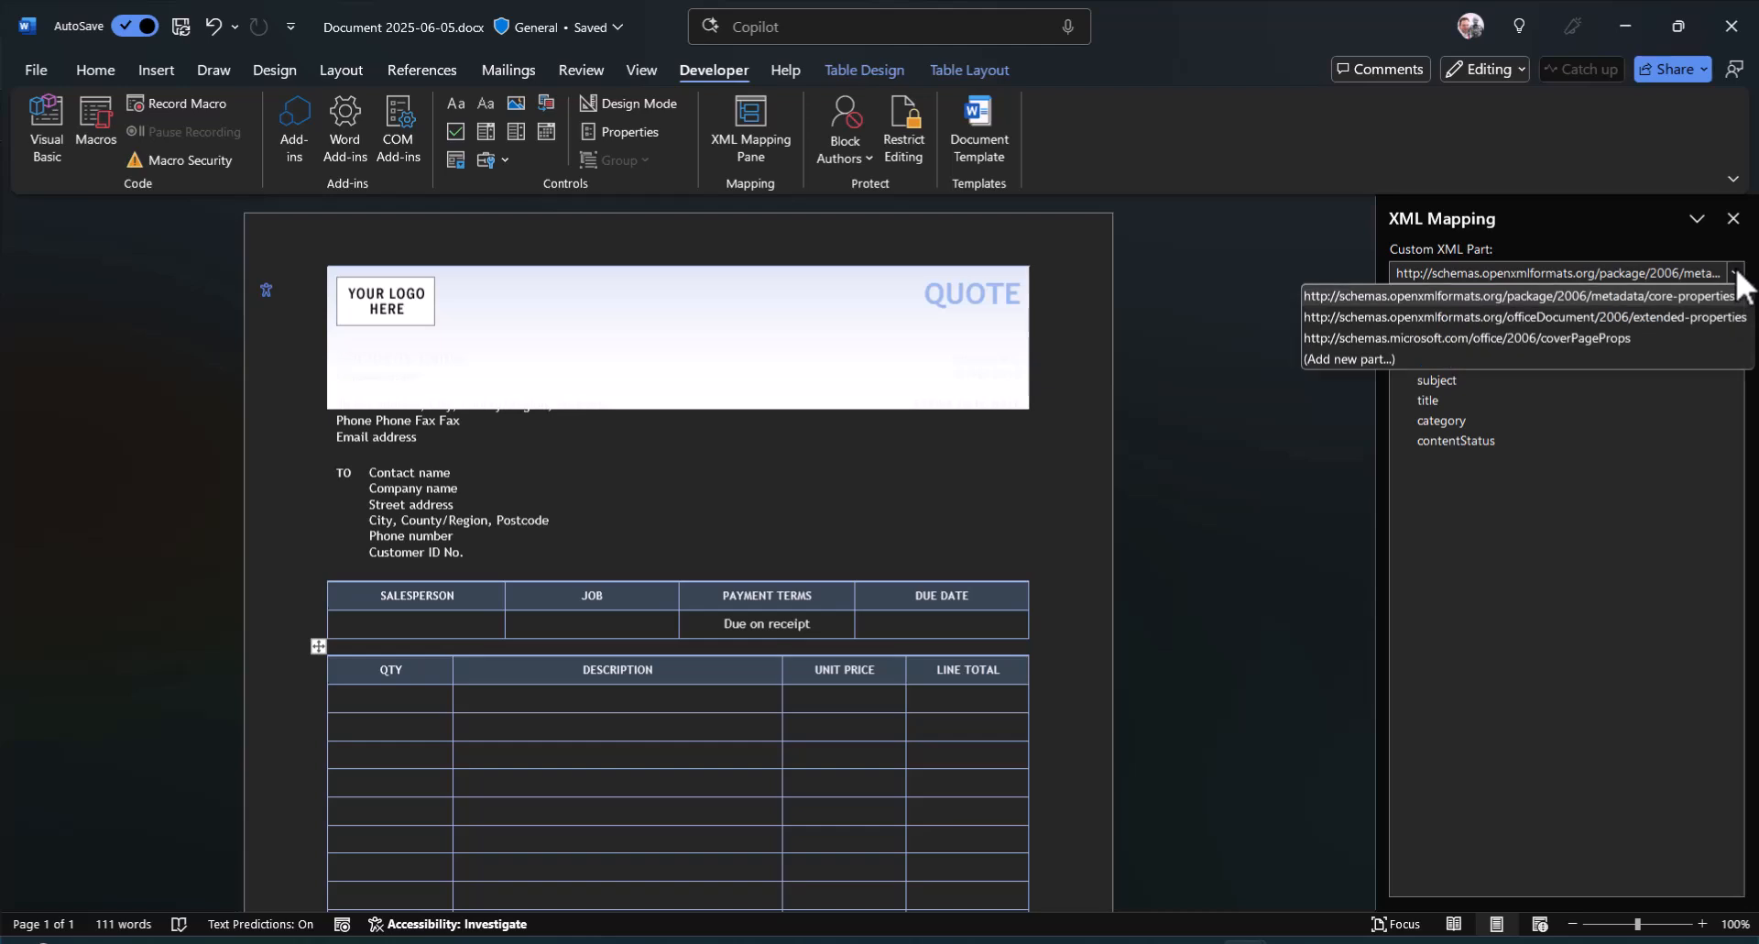
click(1385, 367)
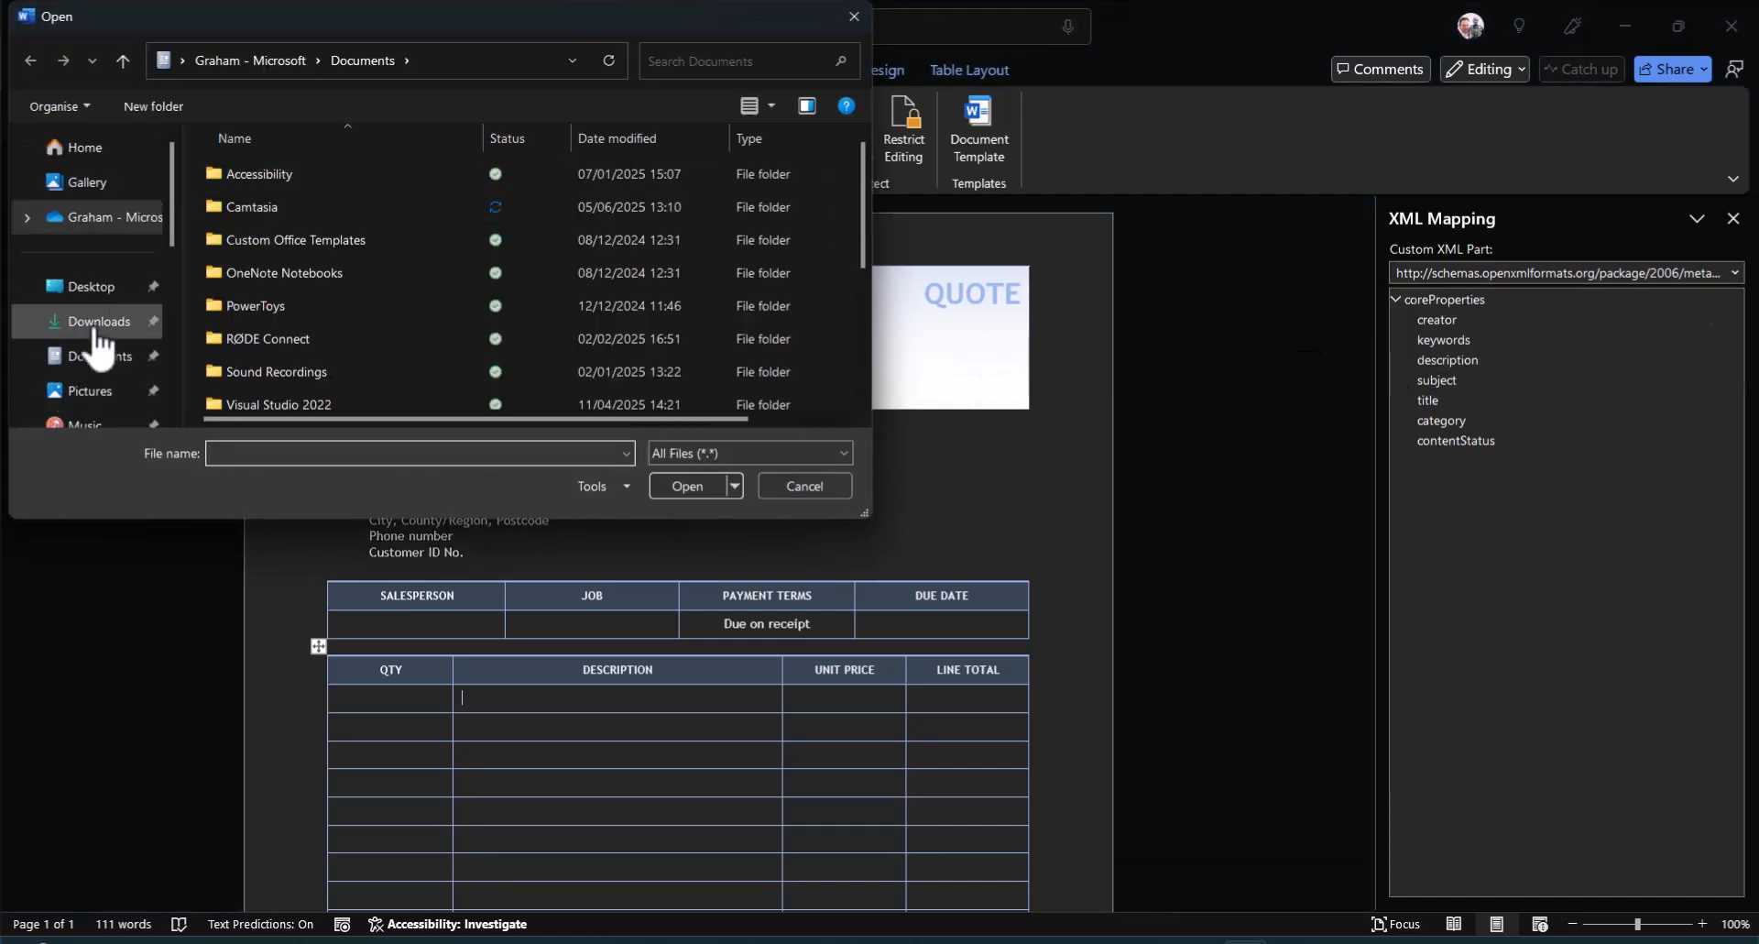
click(96, 289)
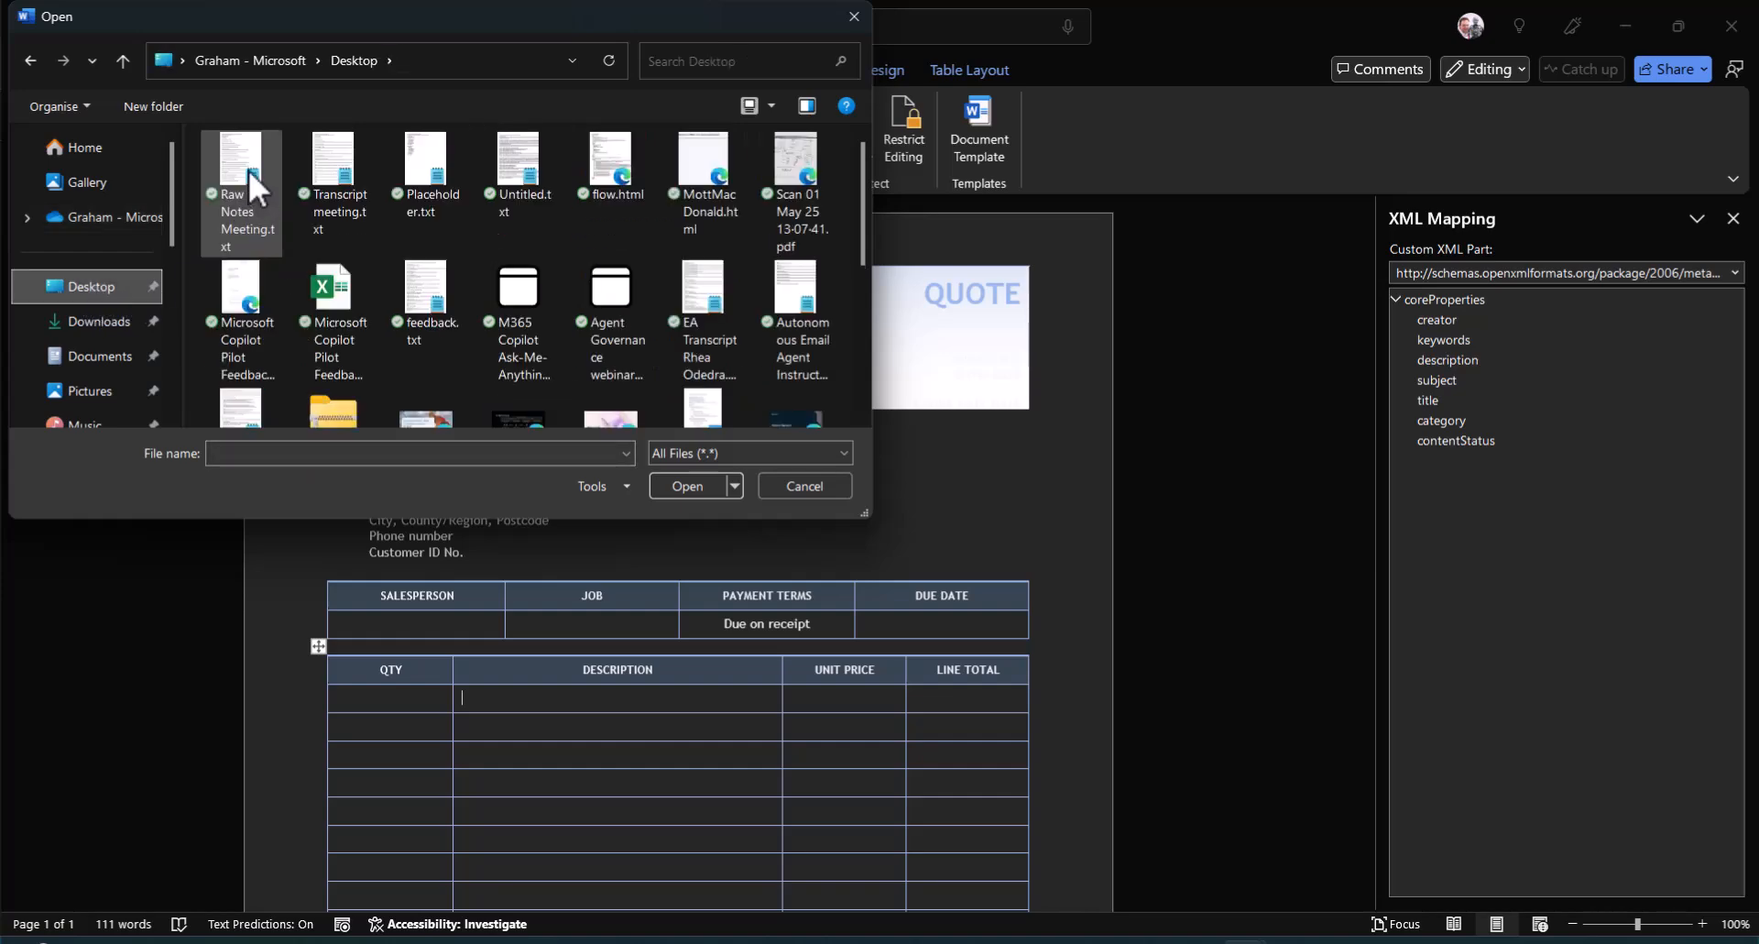
click(423, 151)
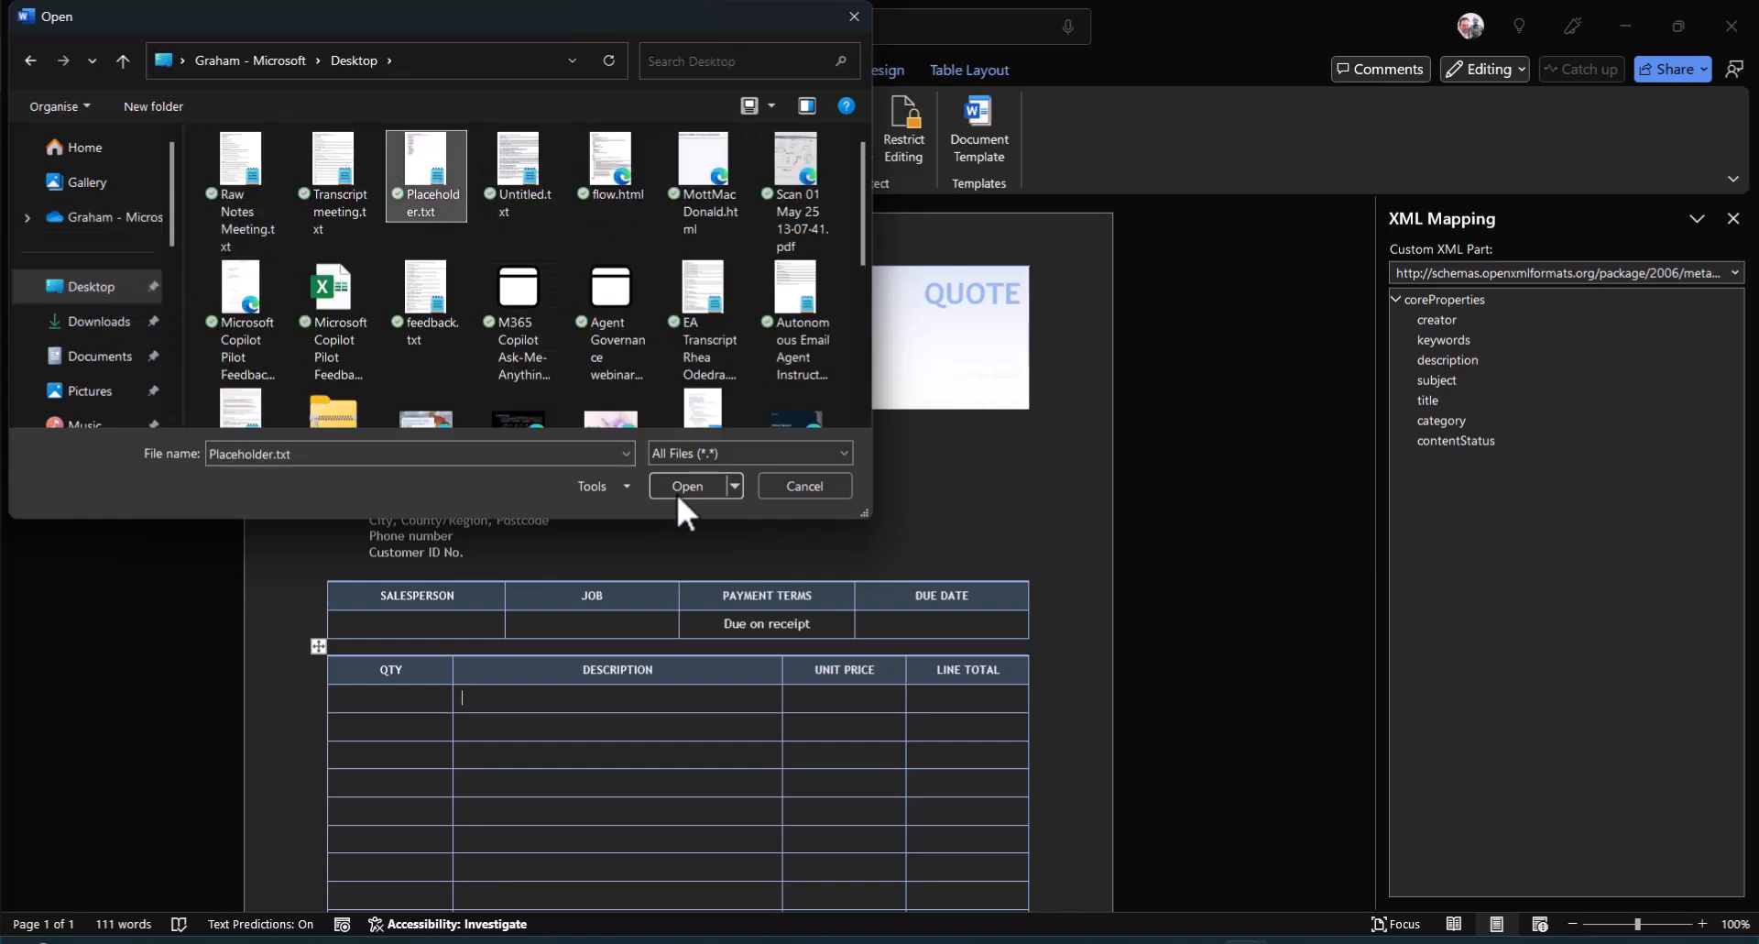
click(677, 487)
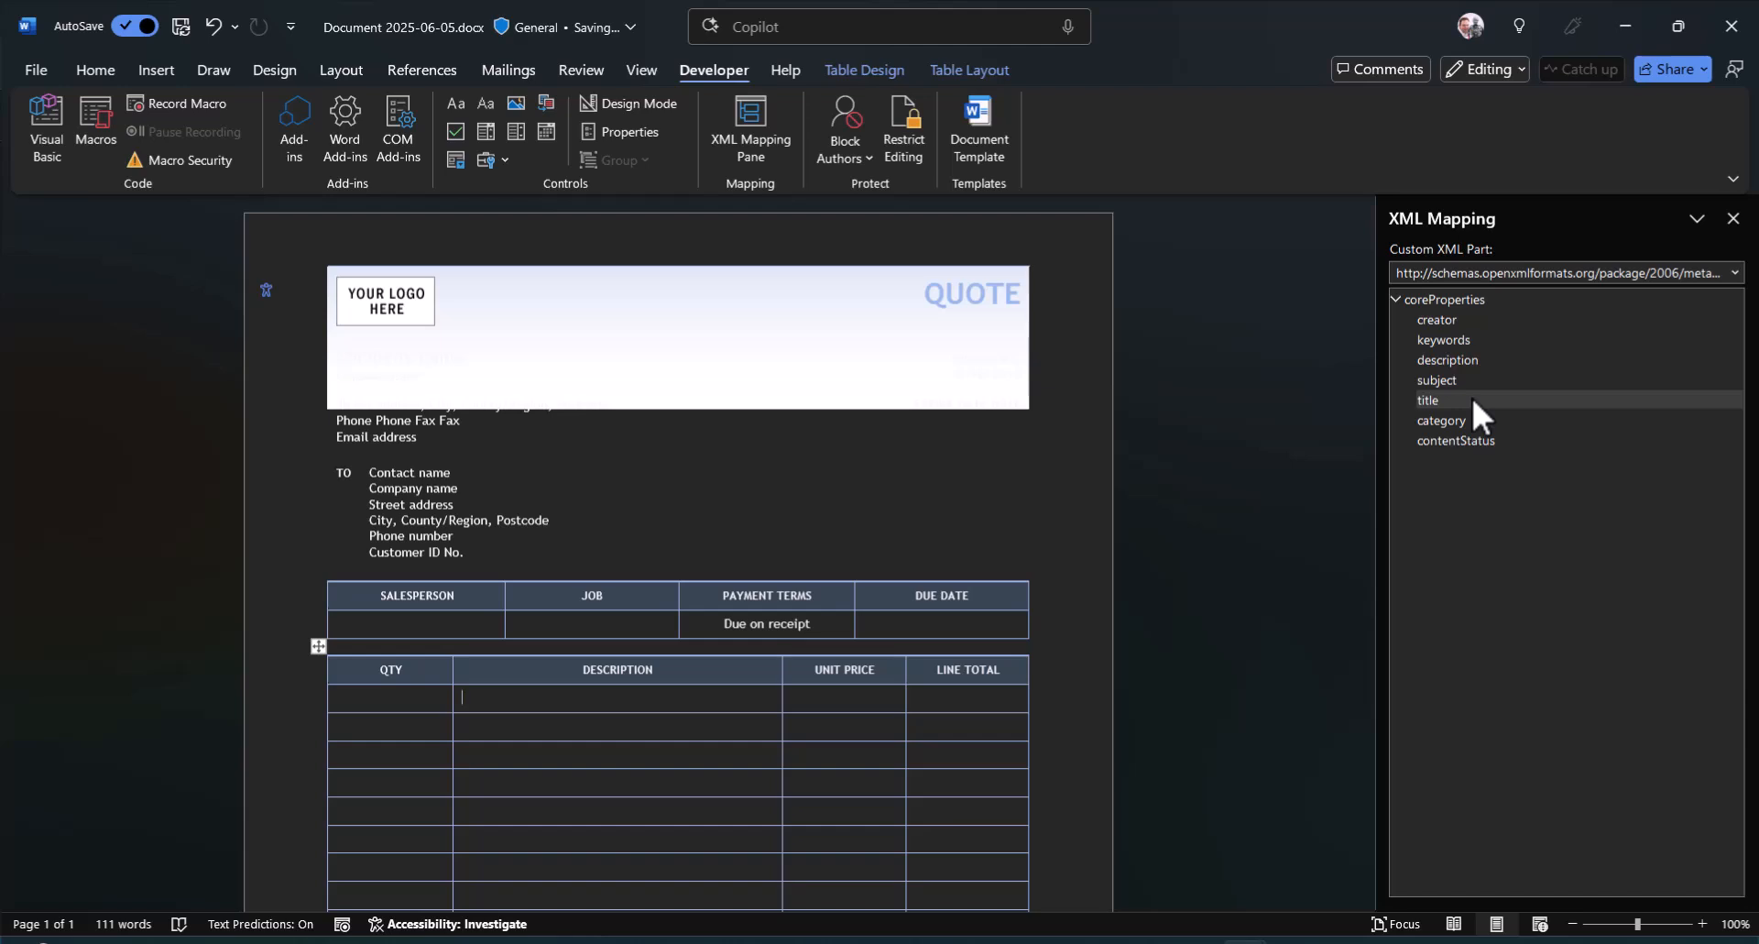
click(1735, 274)
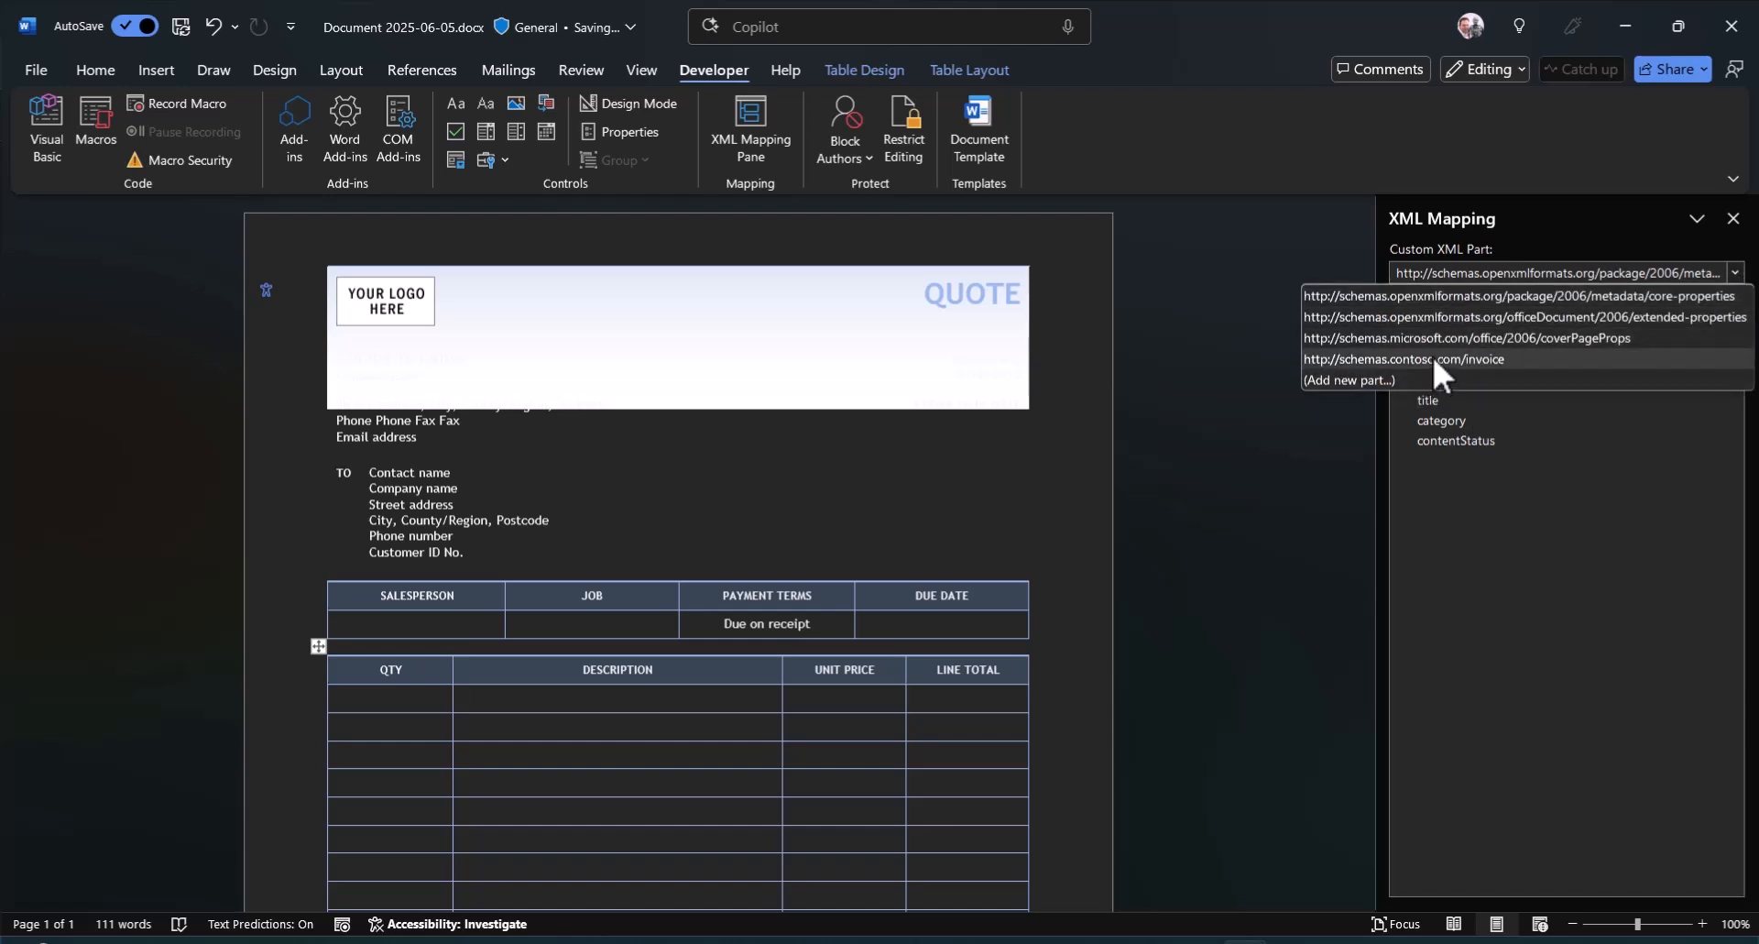
click(1473, 361)
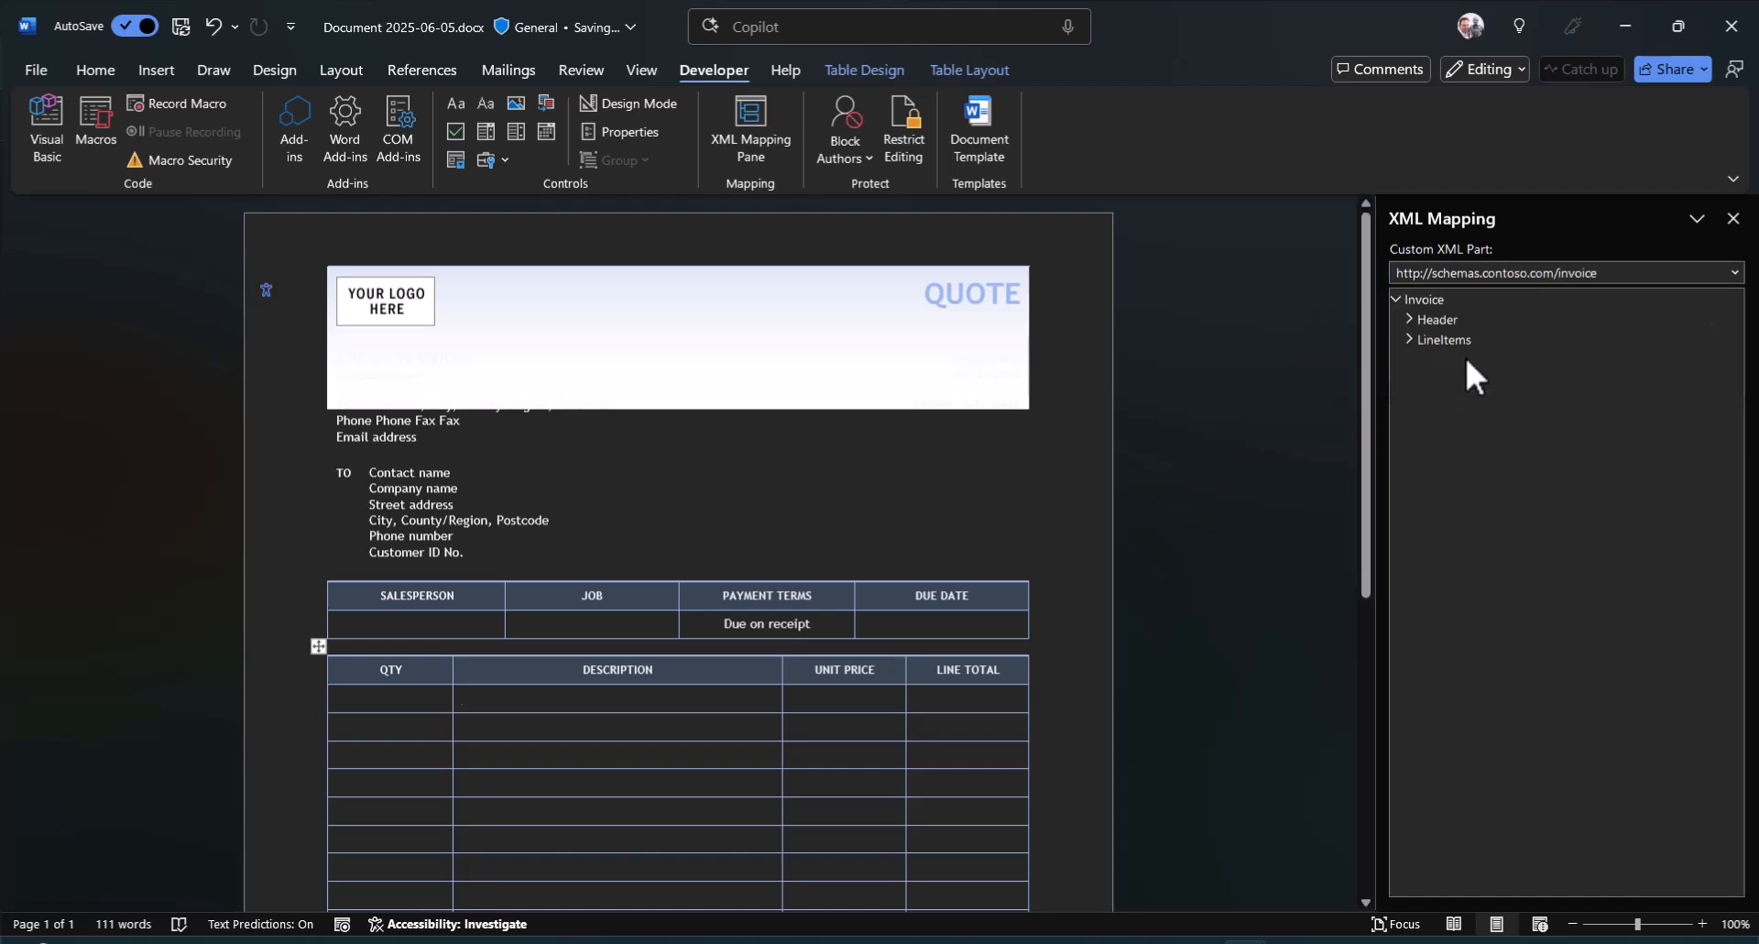
click(1409, 318)
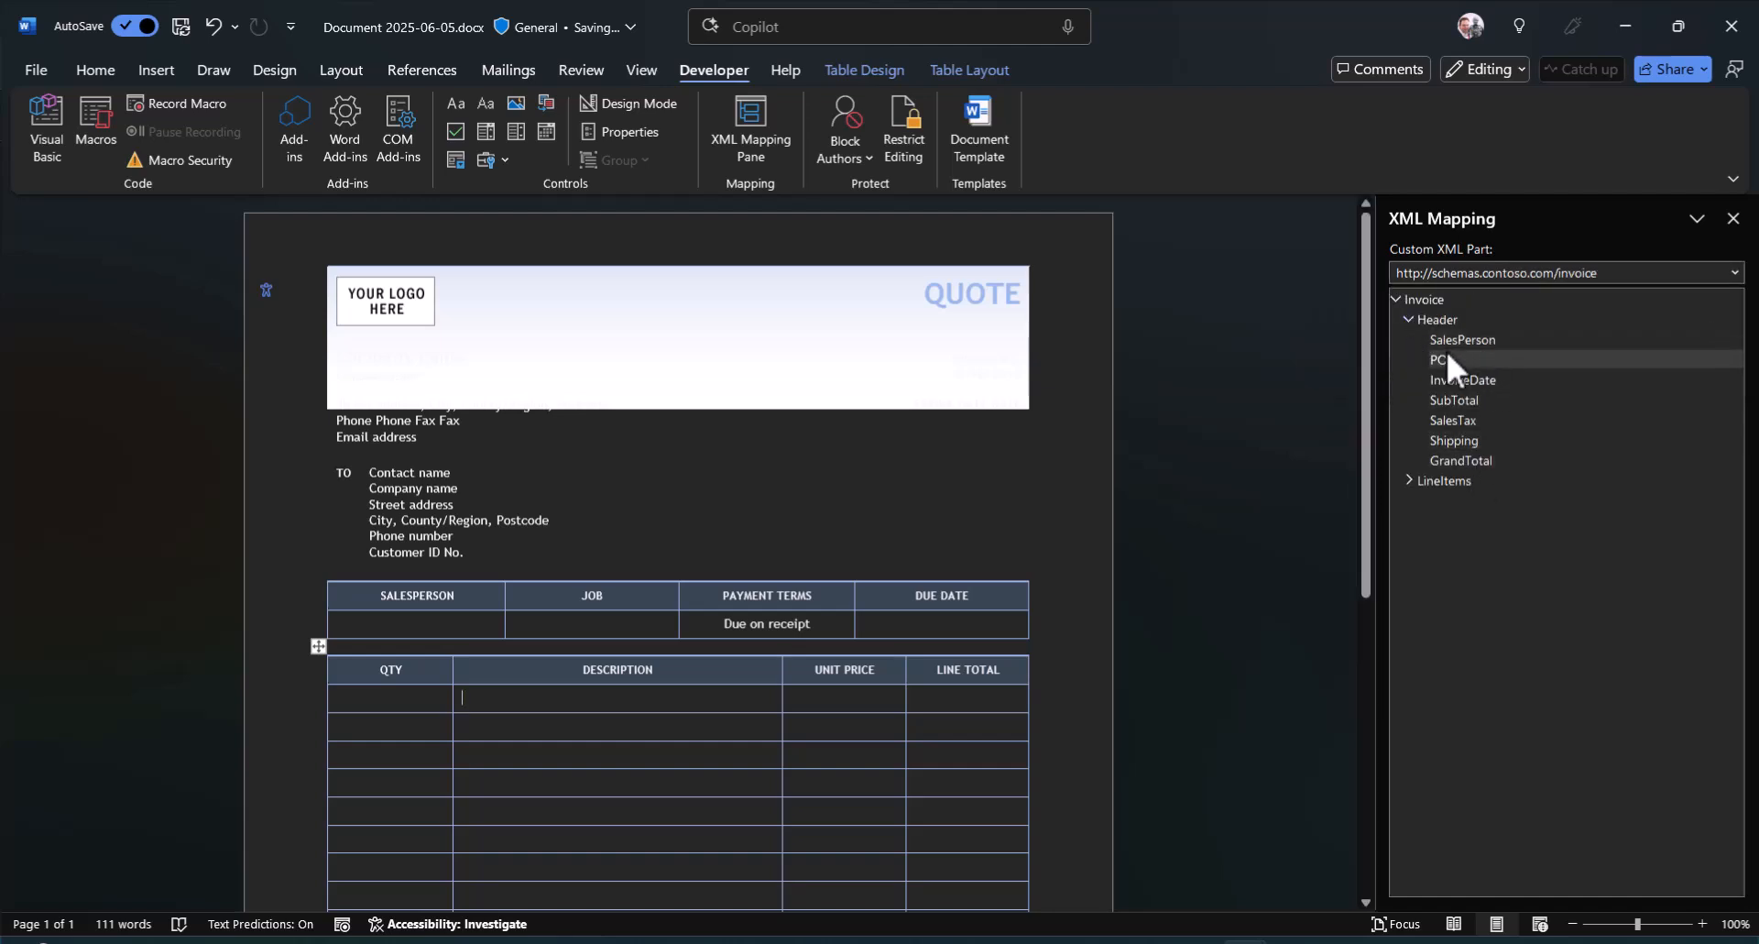
click(1408, 481)
click(1422, 500)
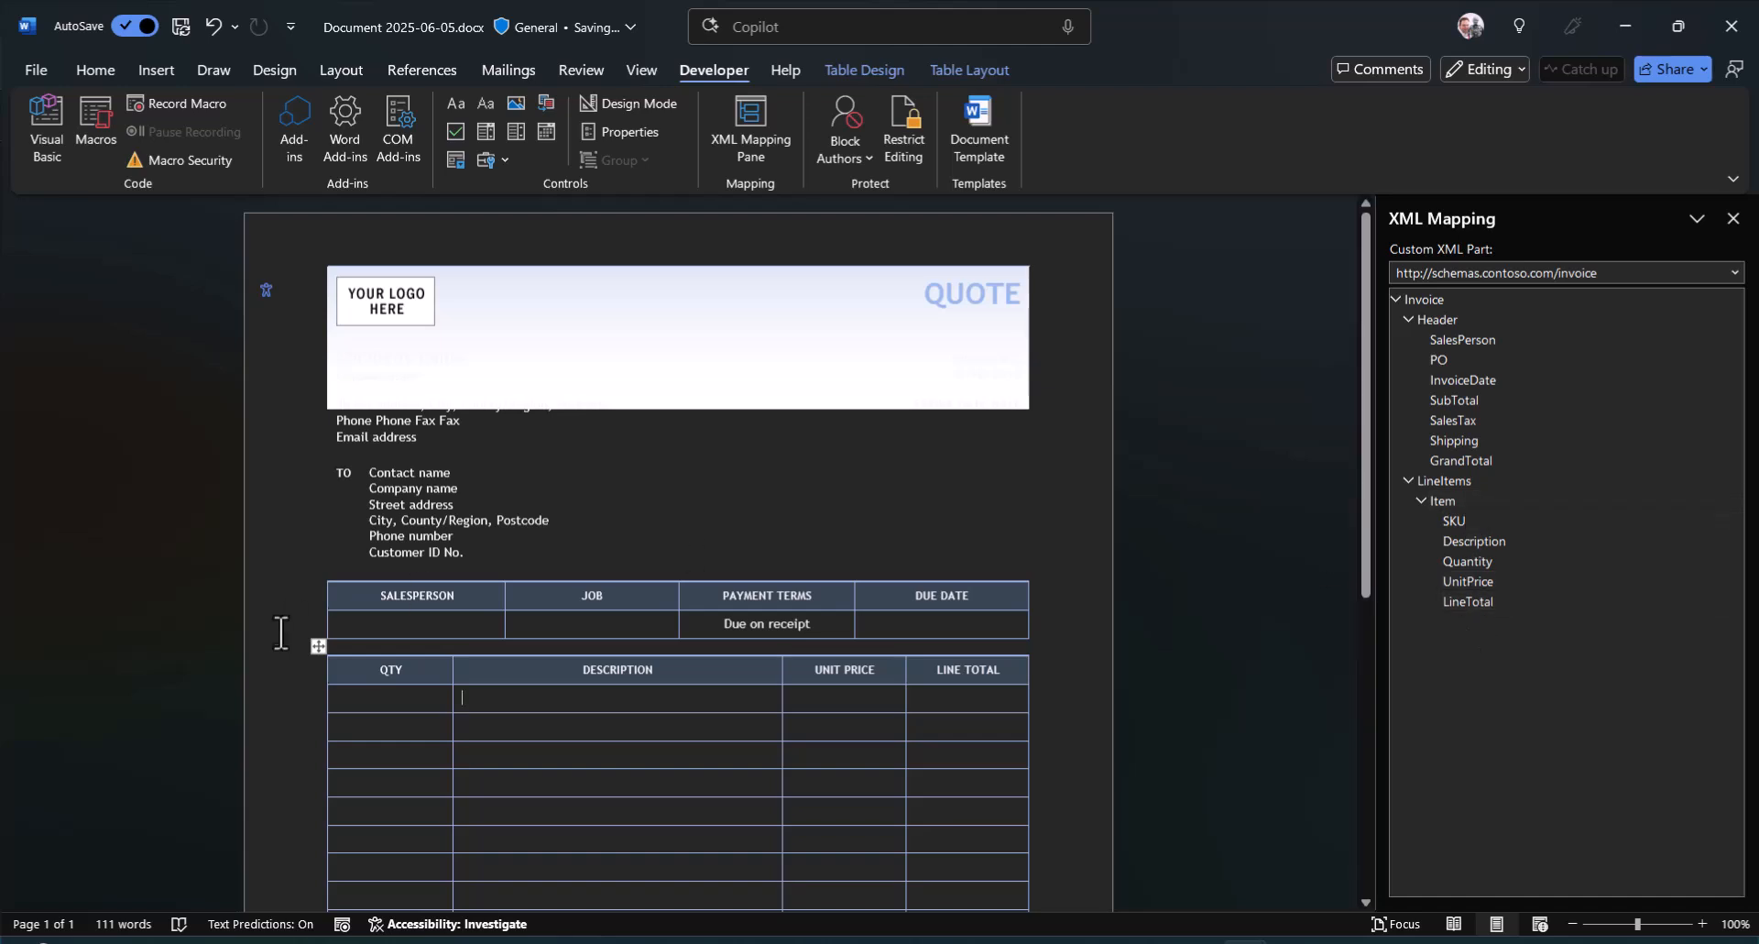
Insert a Plain Text content control mapped to the SalesPerson field in the empty Salesperson cell.
click(396, 629)
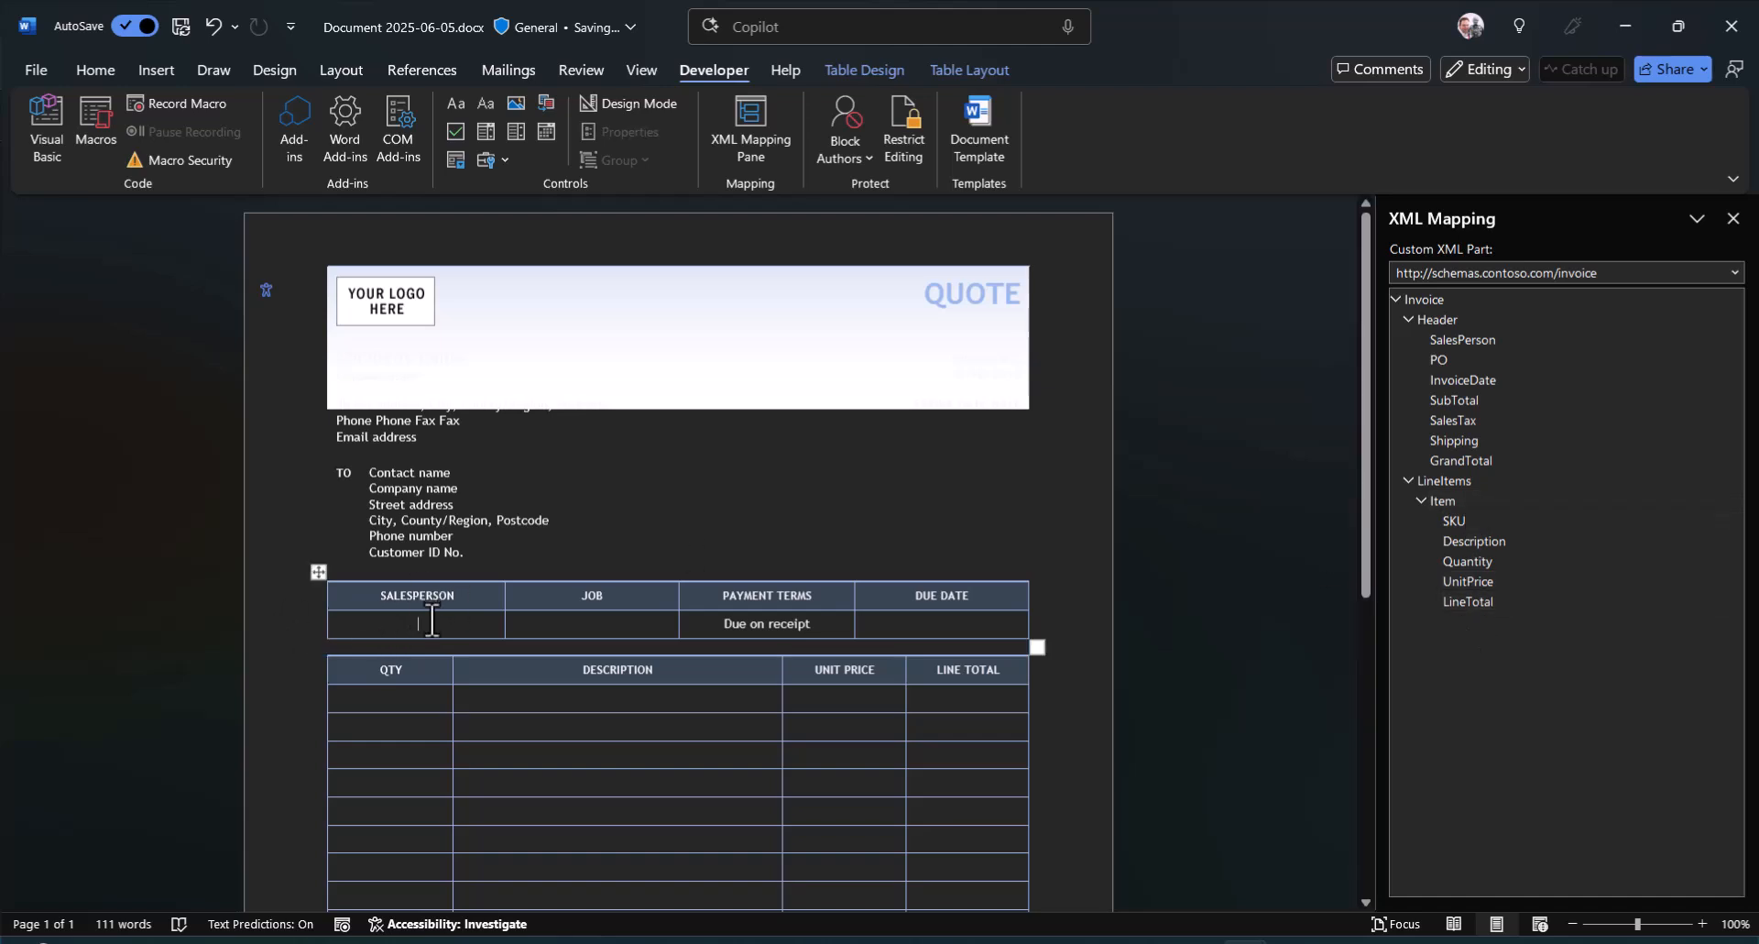
right_click(1467, 341)
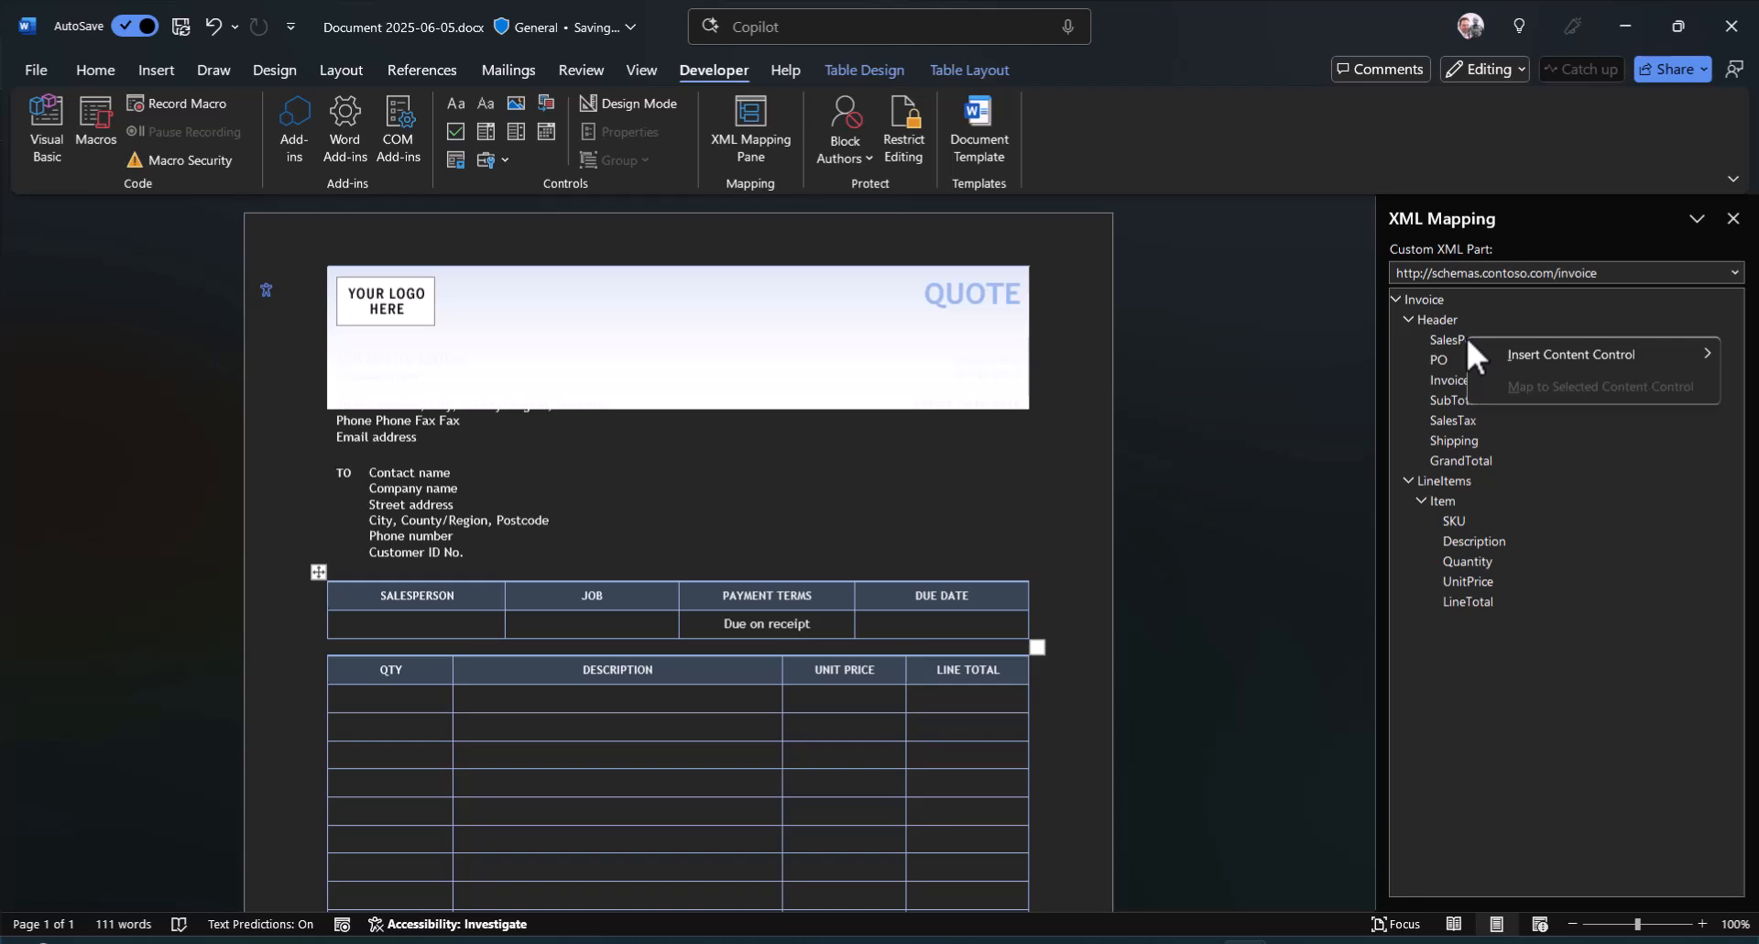
mouse_move(1623, 354)
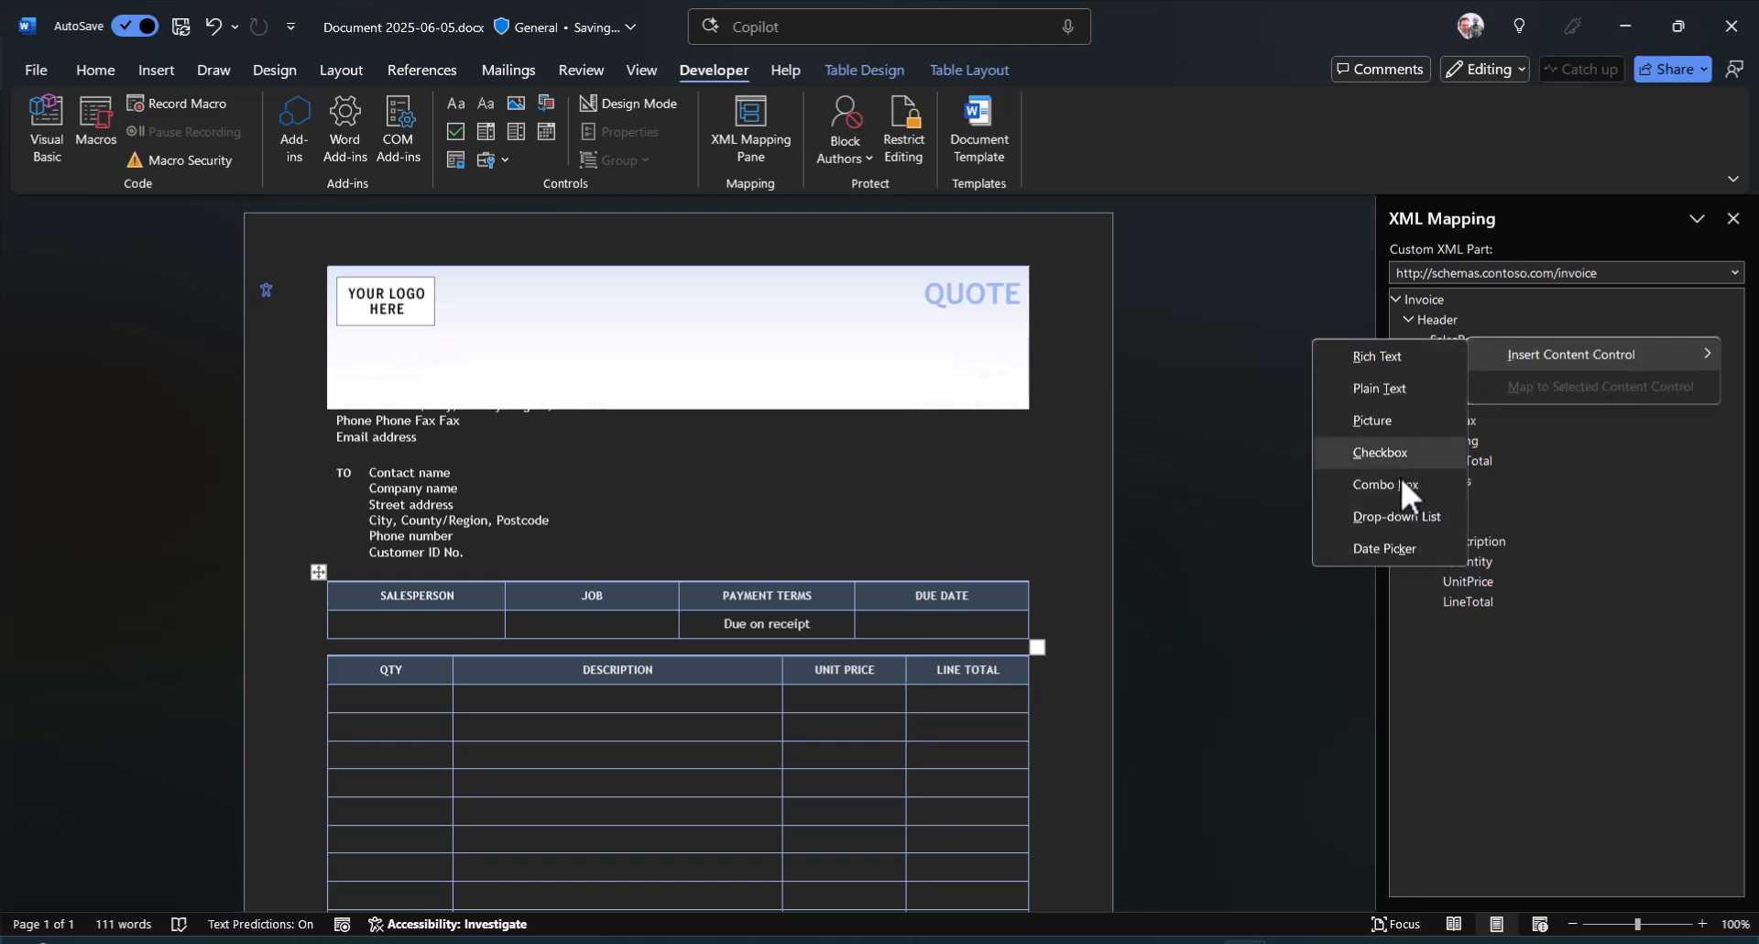
click(1388, 387)
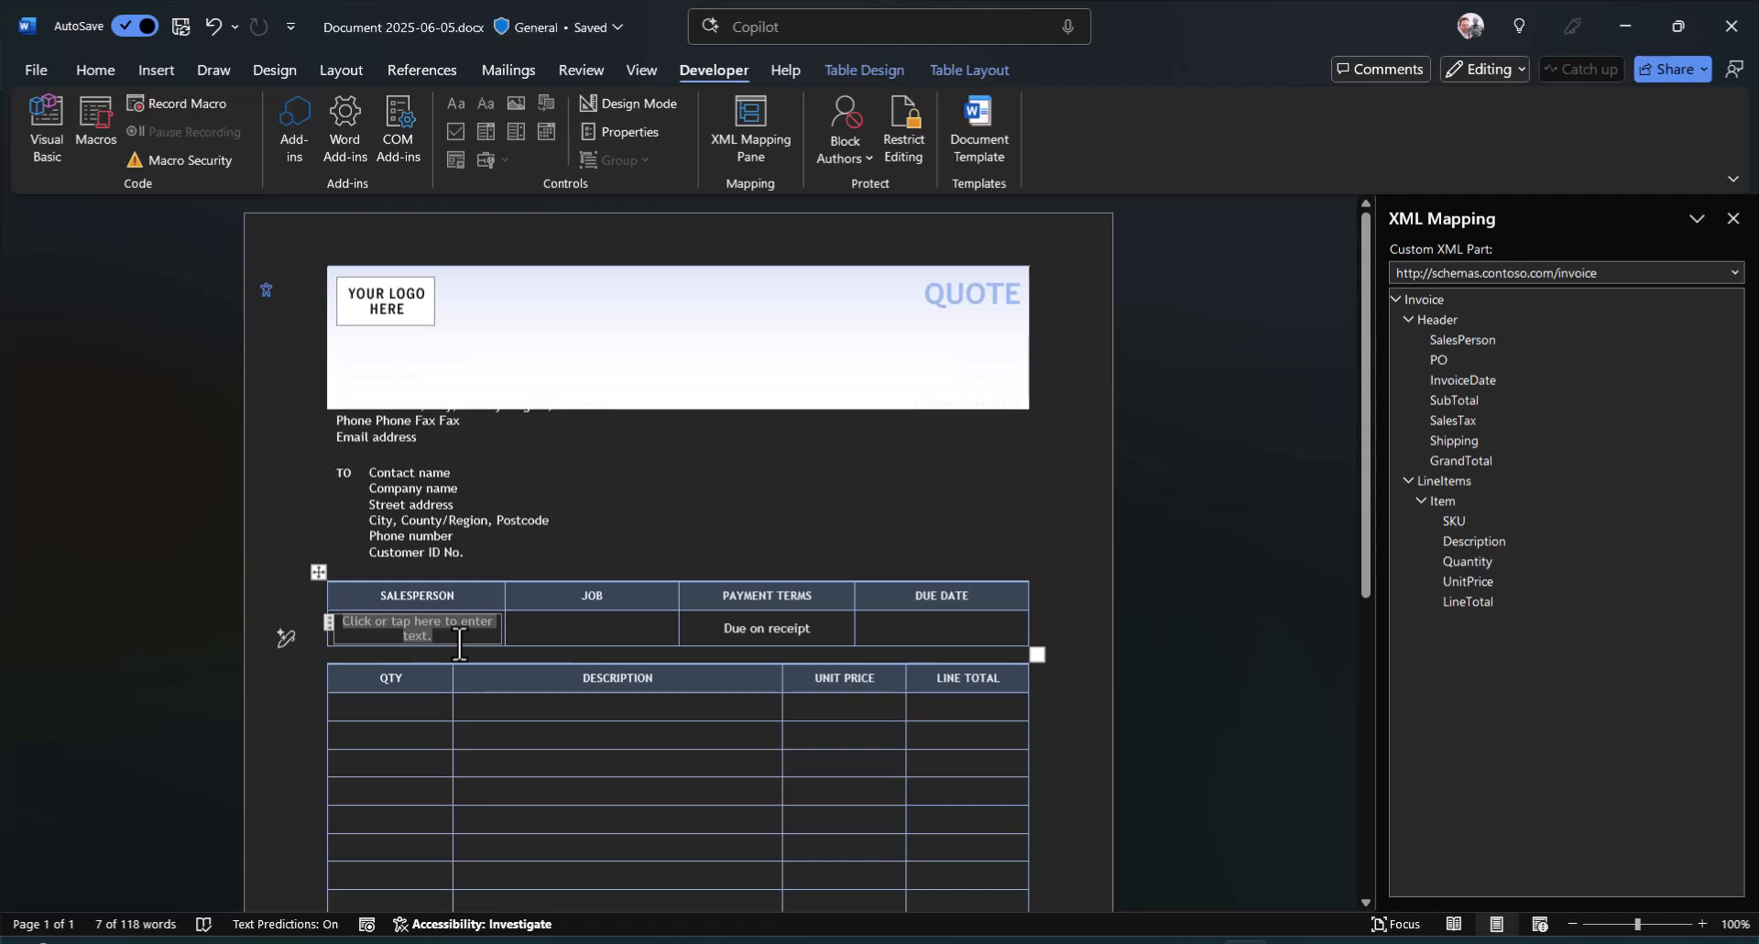
click(554, 625)
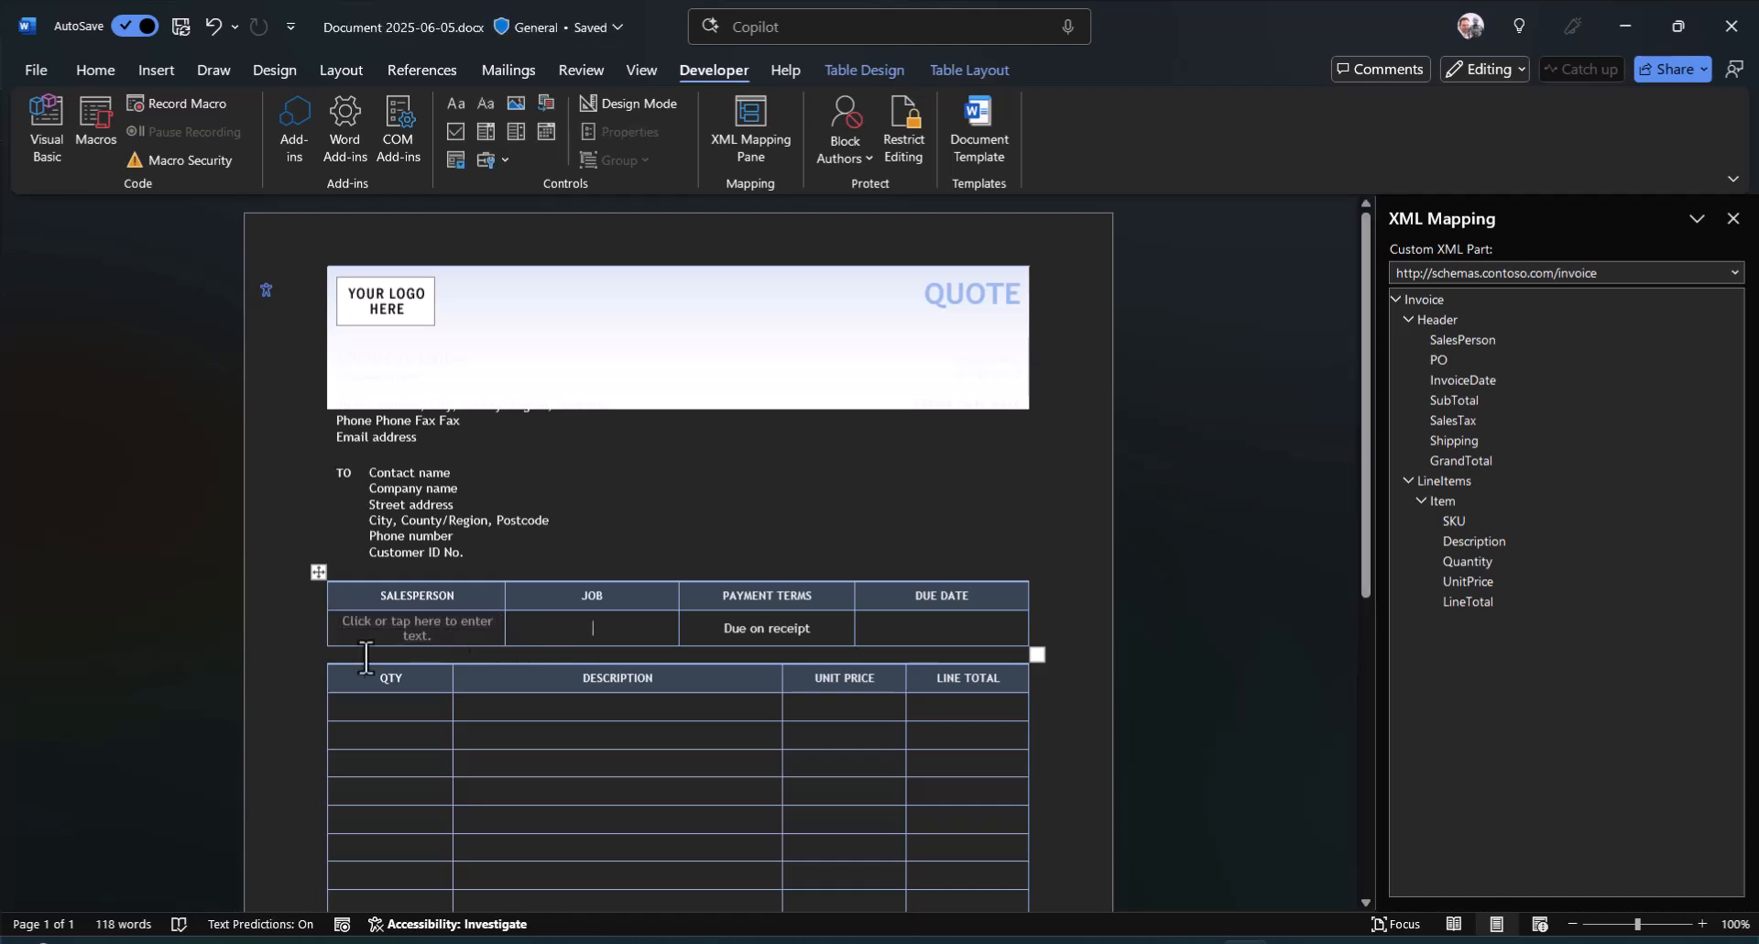
Replace the placeholder text of the content control in the Salesperson cell with SalesPerson.
click(448, 624)
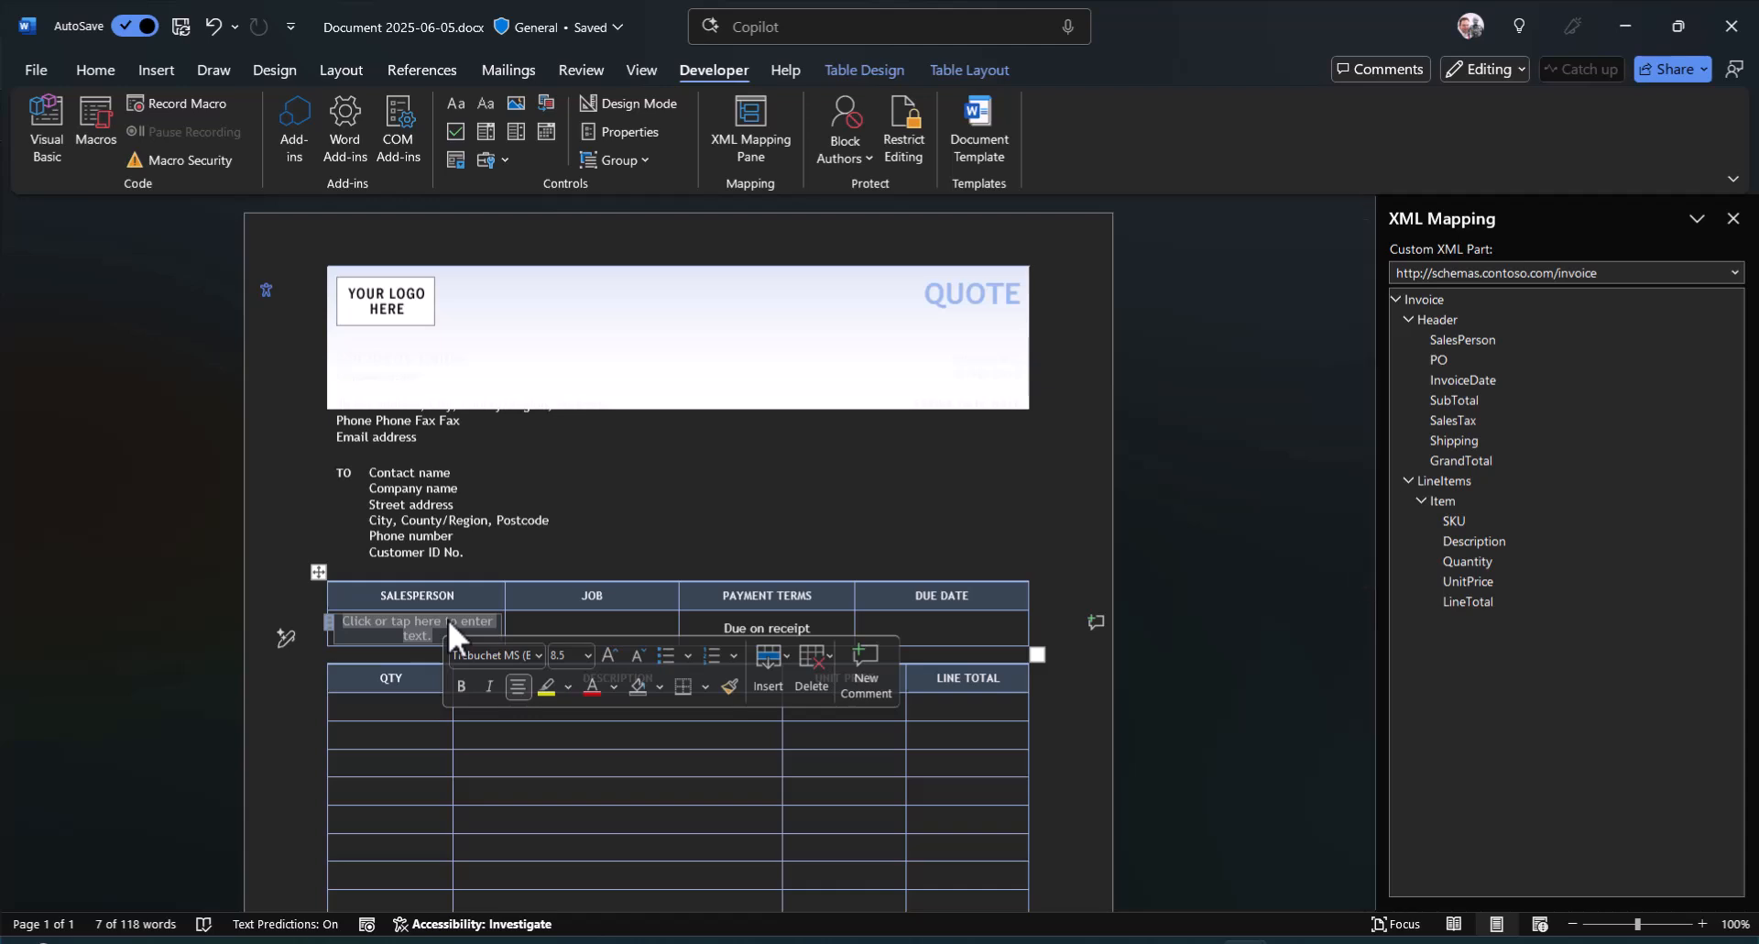
text(SalesPer)
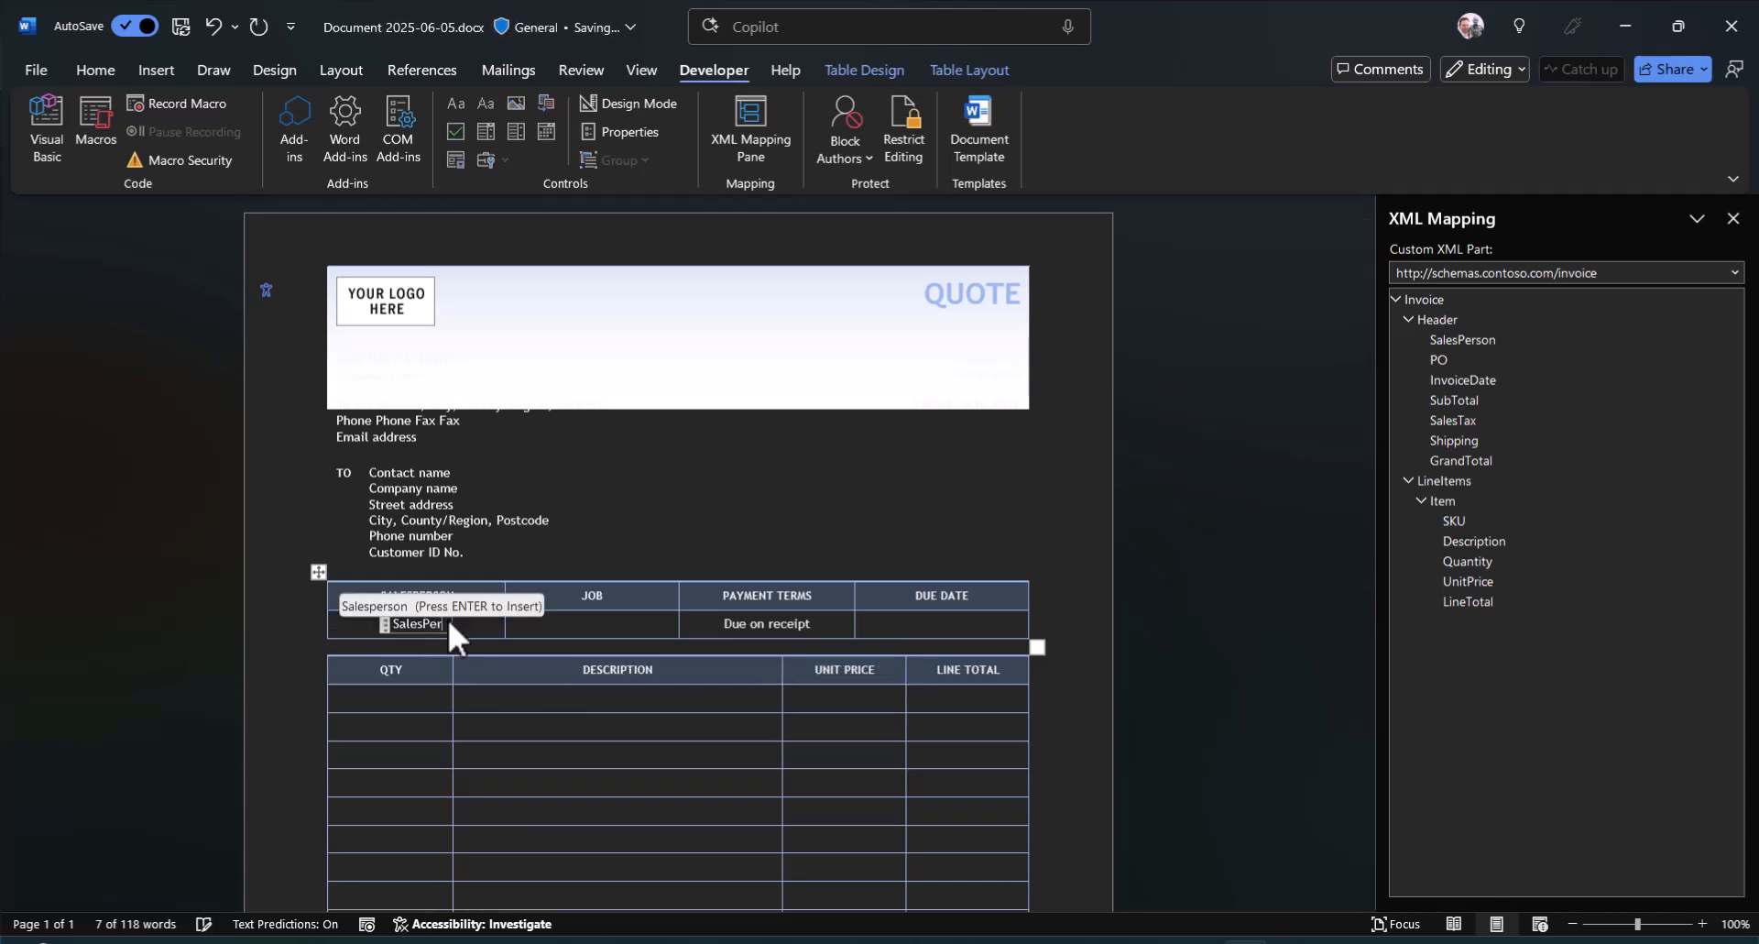
key(Return)
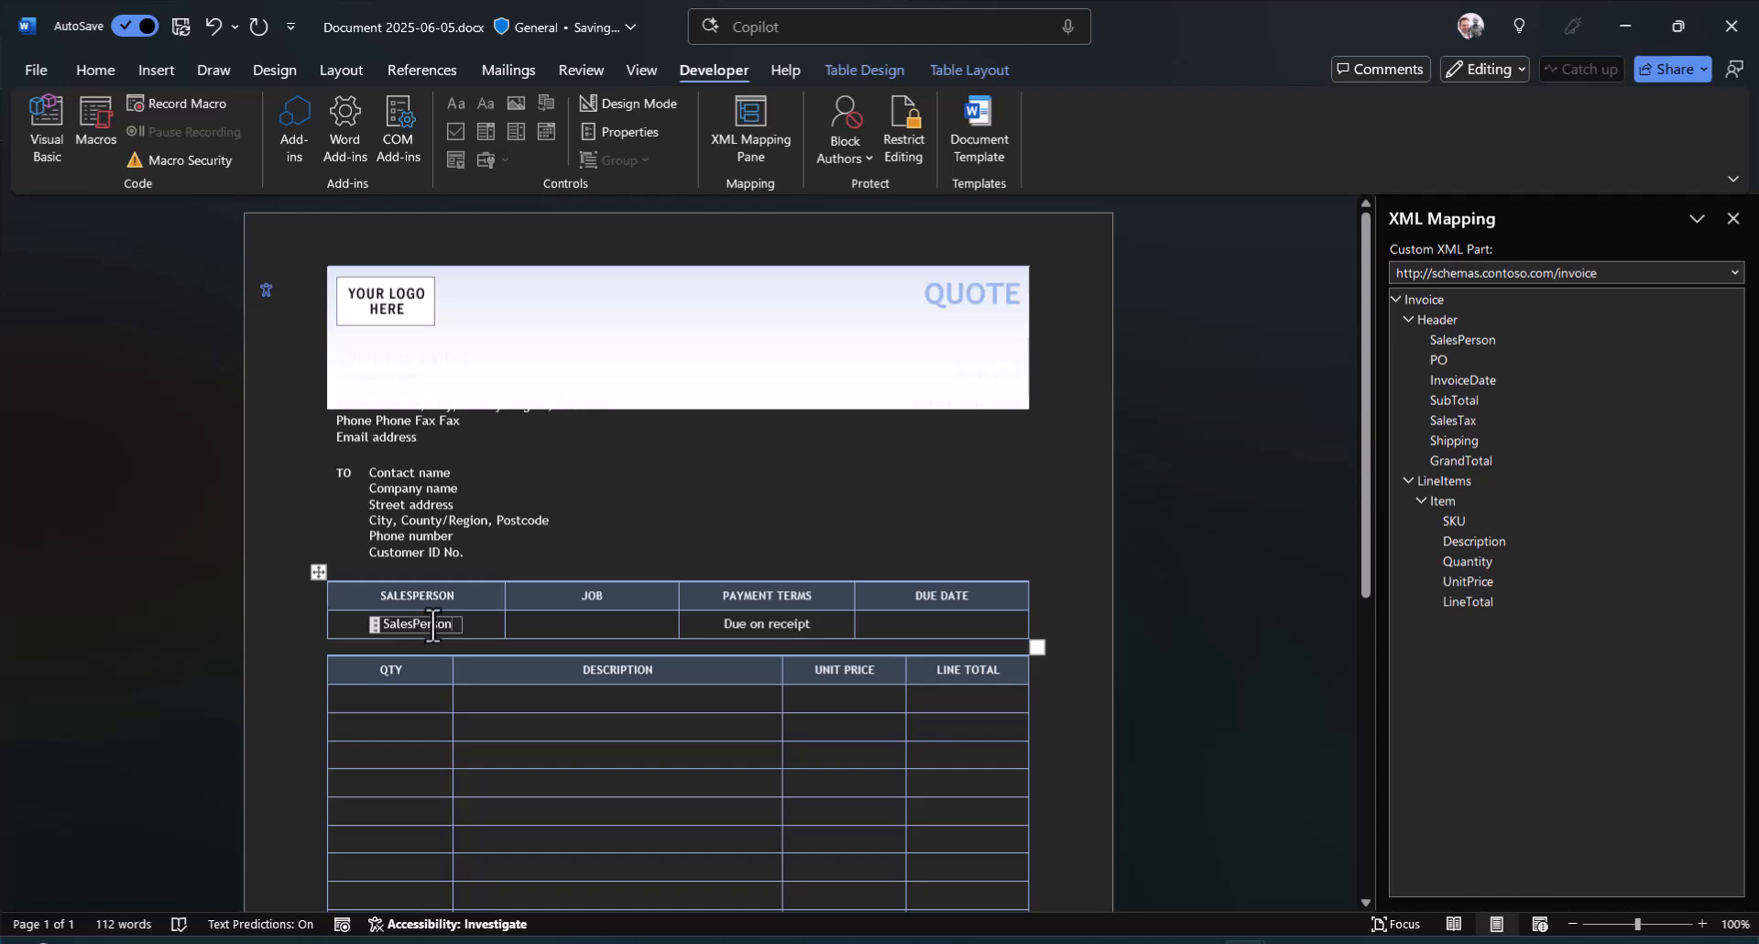
Set both the title and the tag of the Salesperson cell's content control to SalesPerson in its properties.
click(594, 621)
right_click(374, 624)
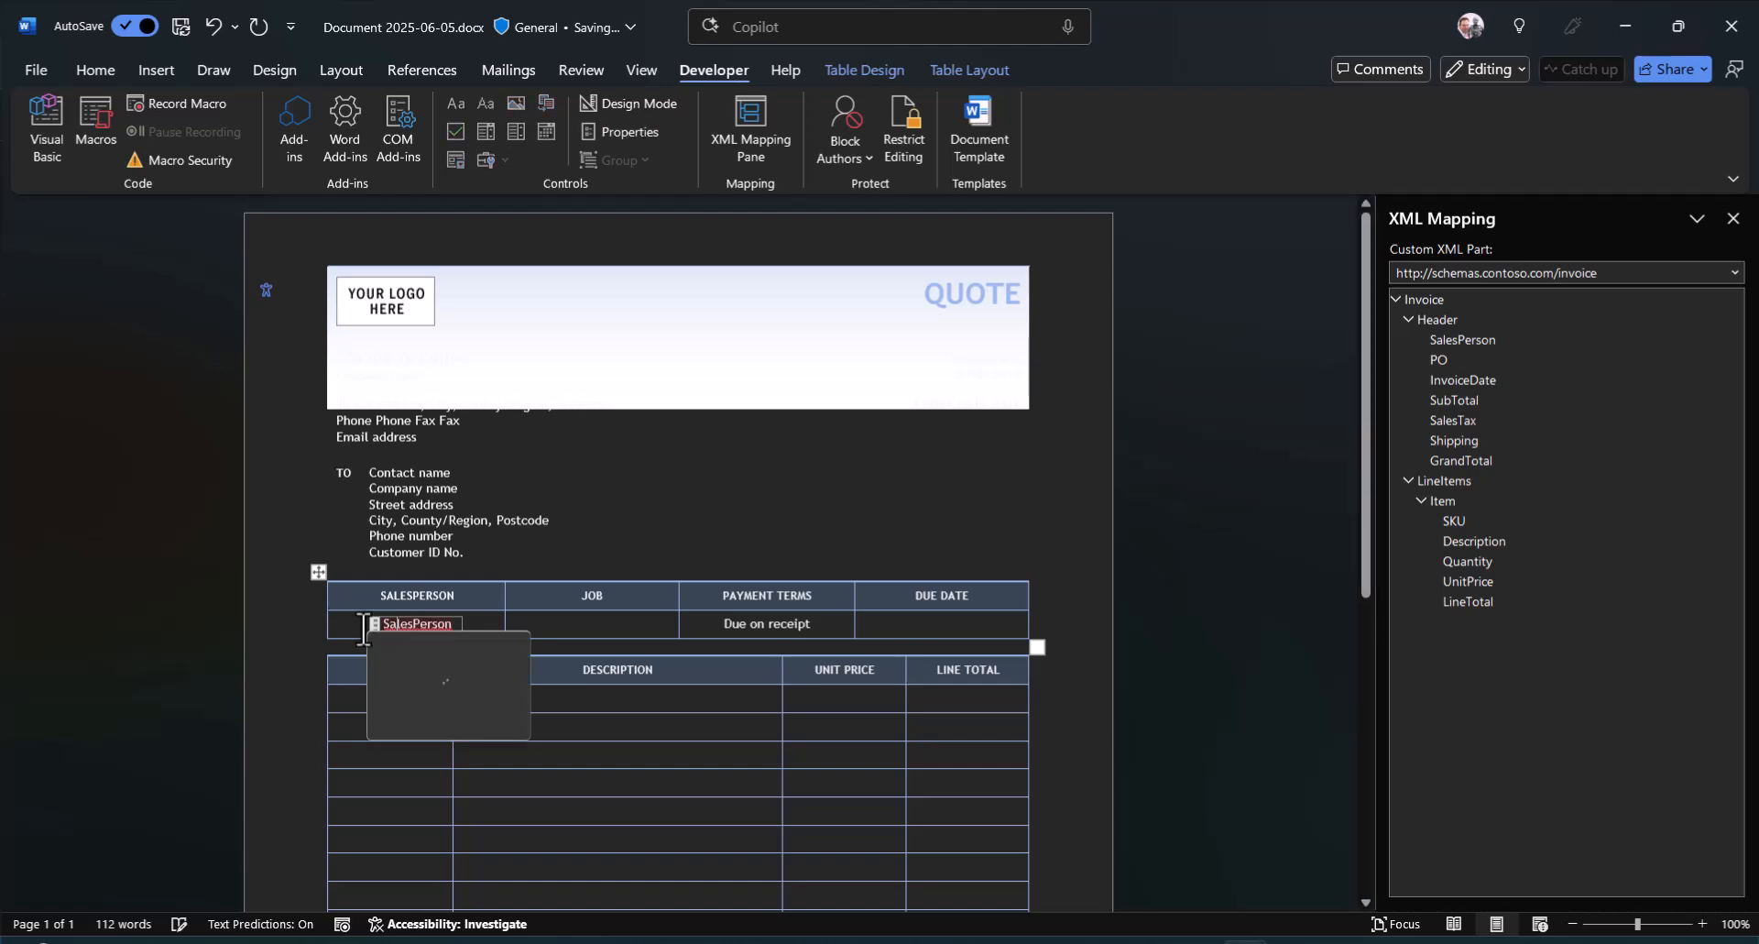
click(374, 623)
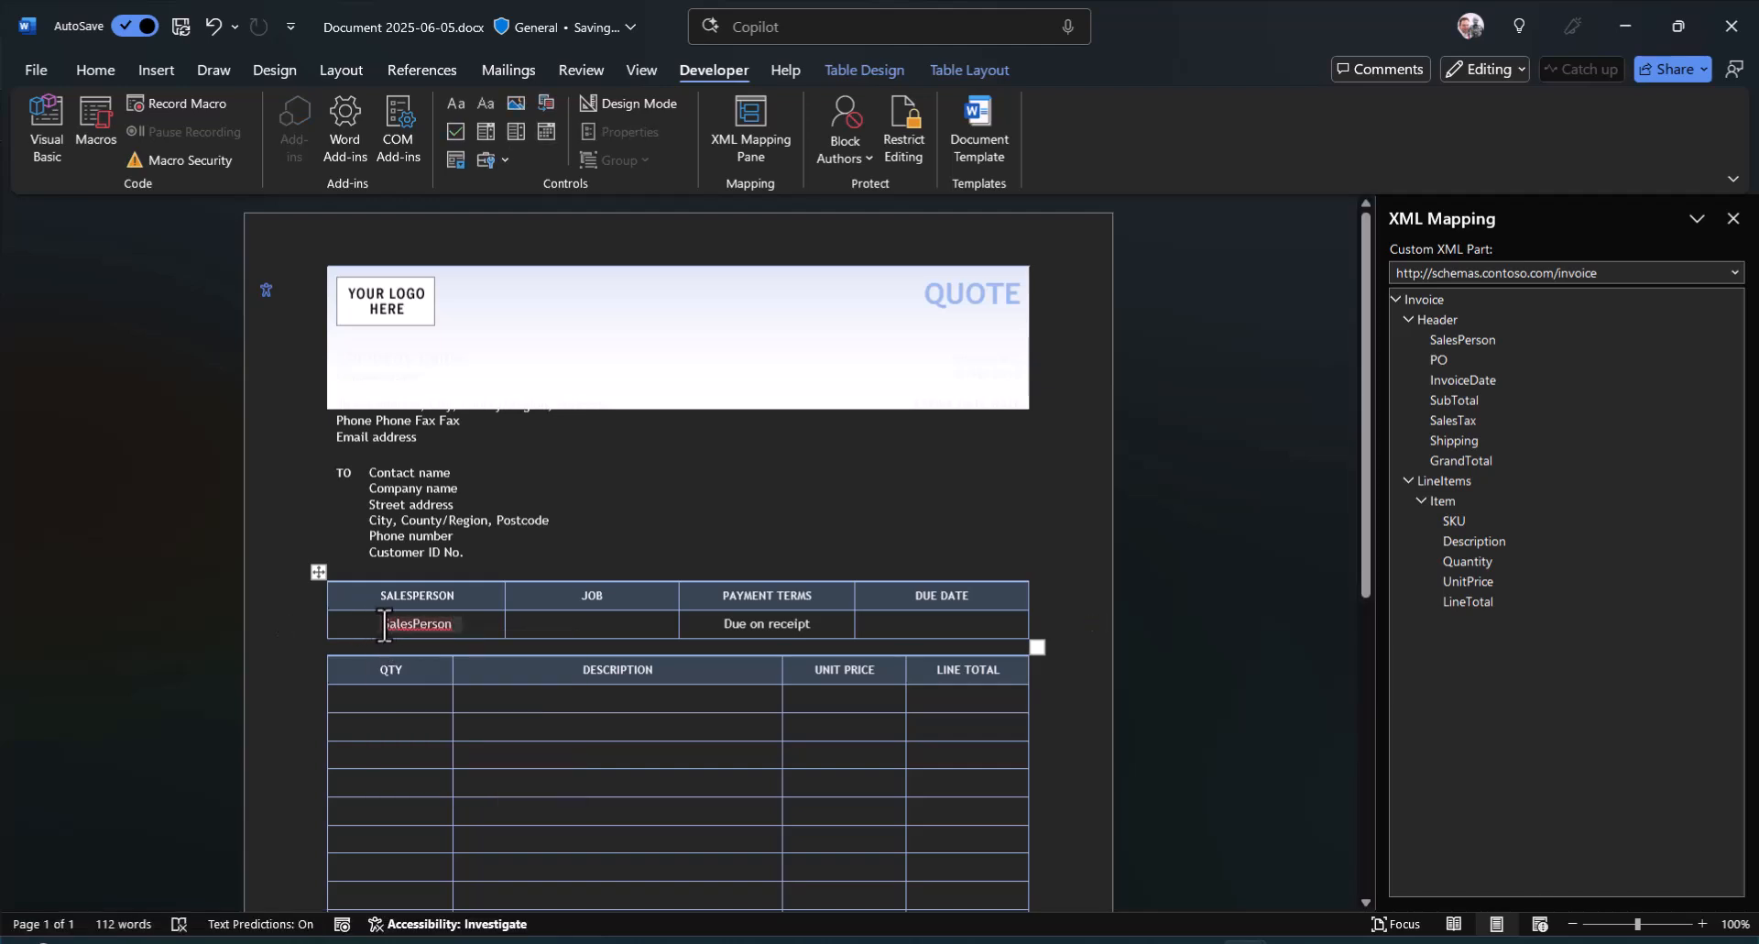
right_click(376, 625)
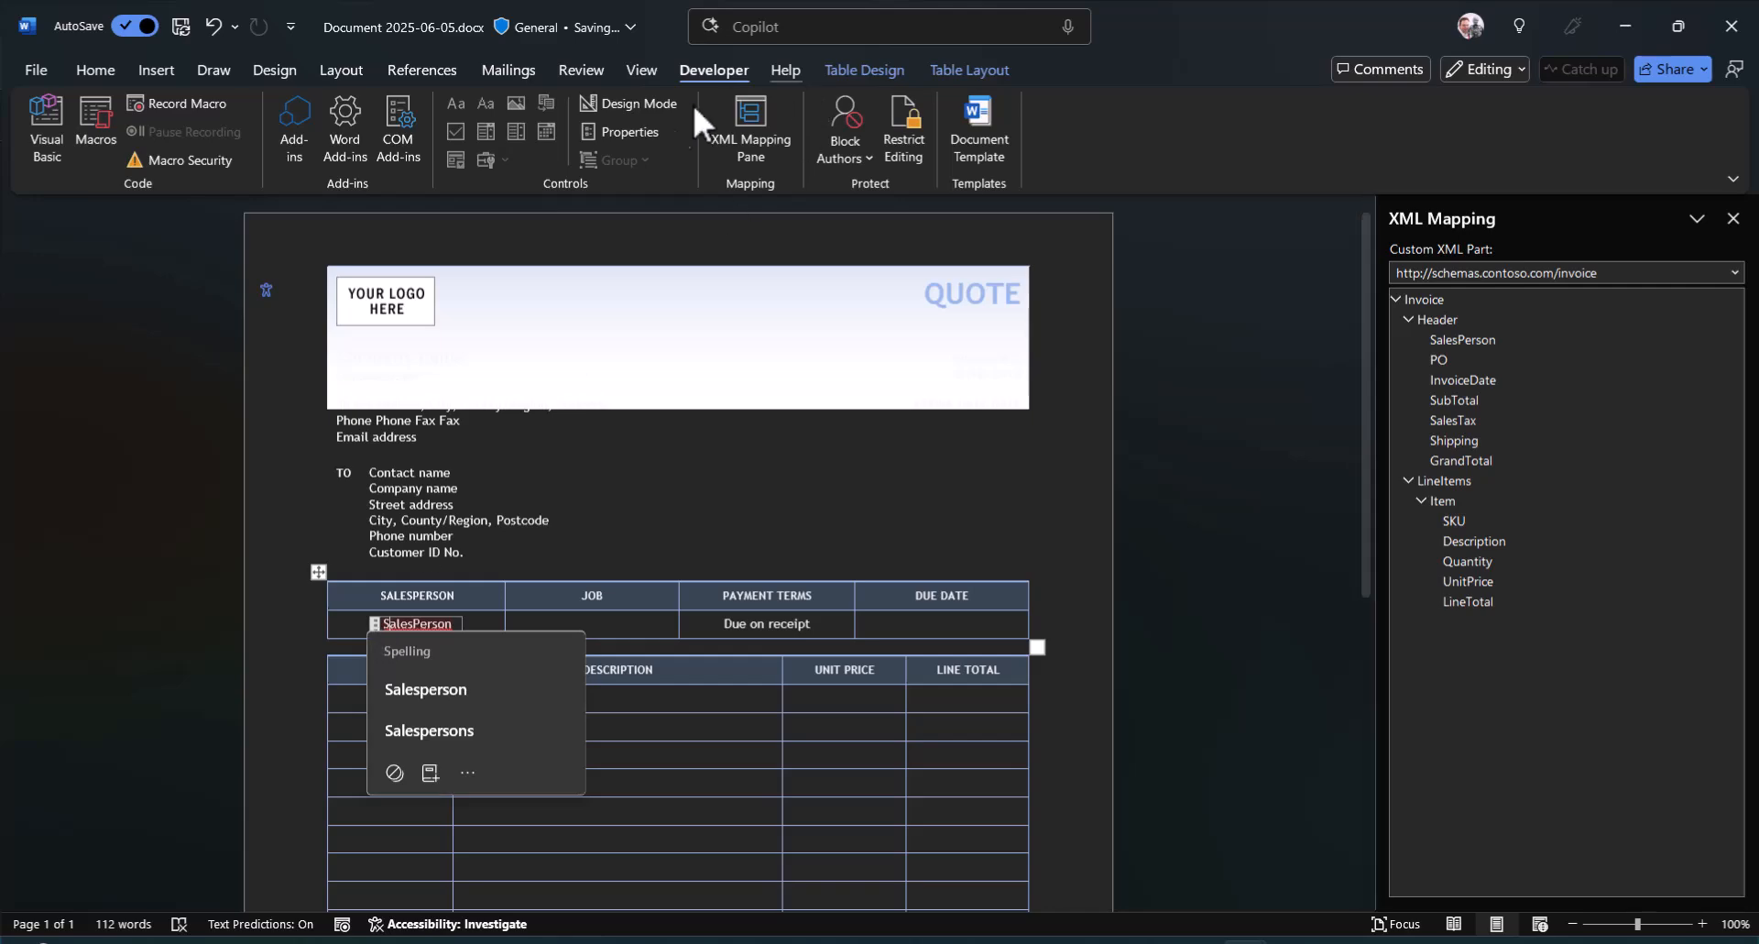
click(647, 133)
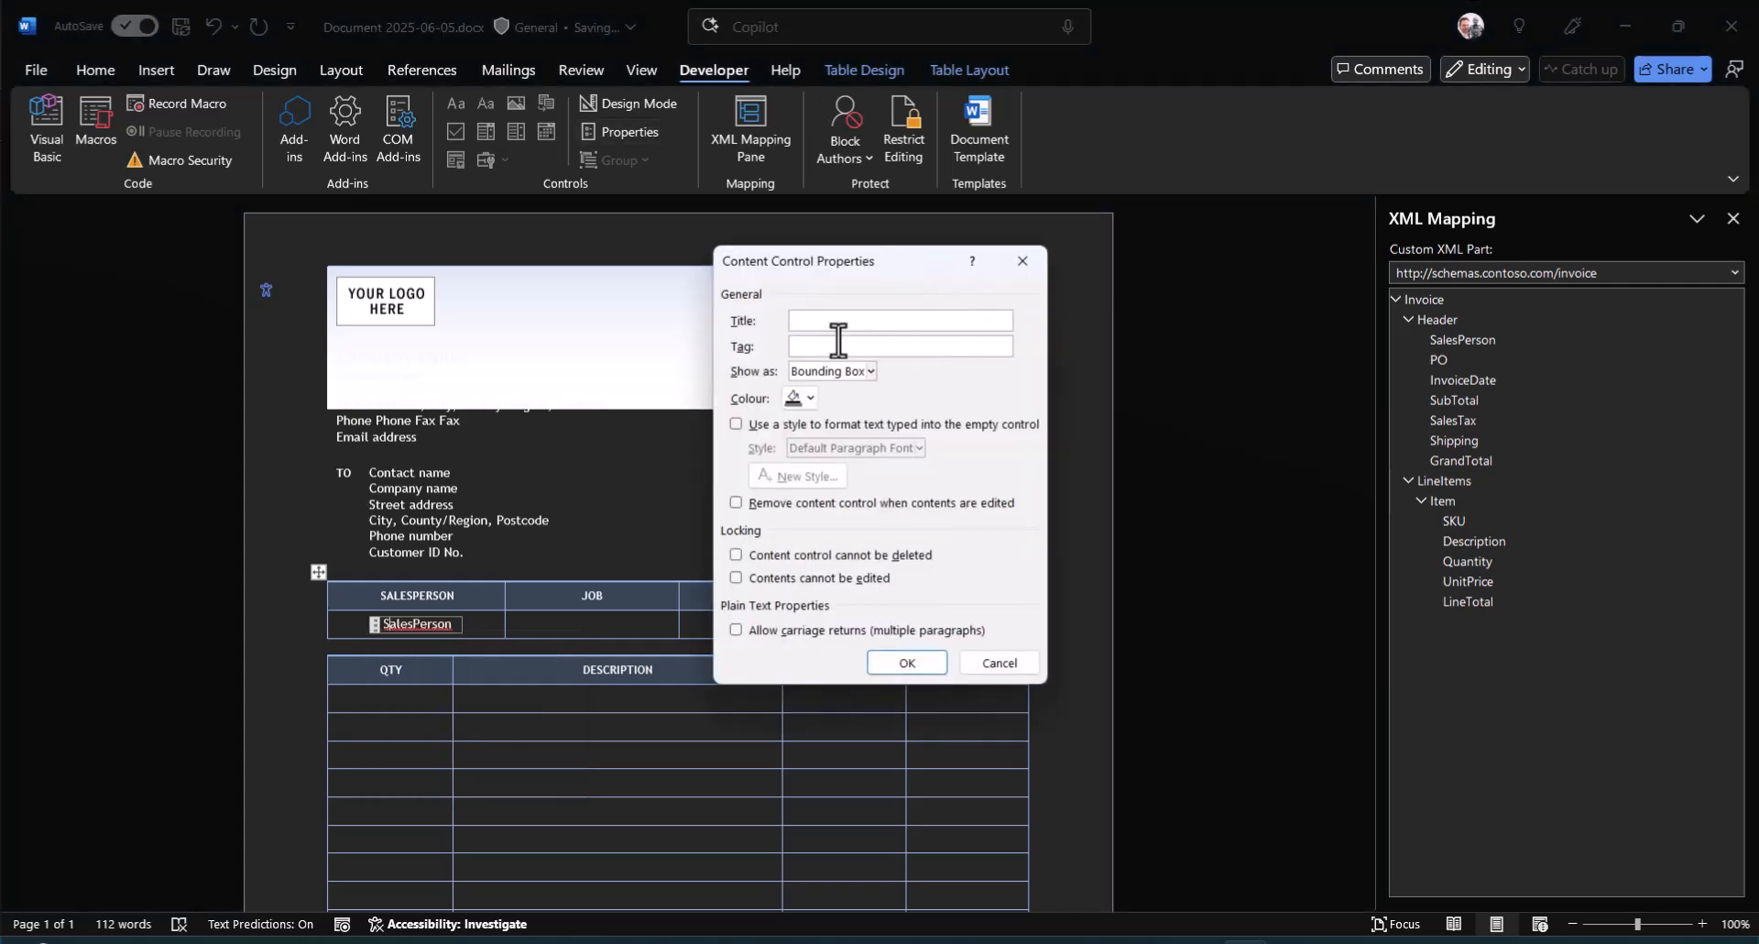
click(828, 346)
click(803, 318)
text(SalesPerson)
text(SalesPerson)
click(894, 663)
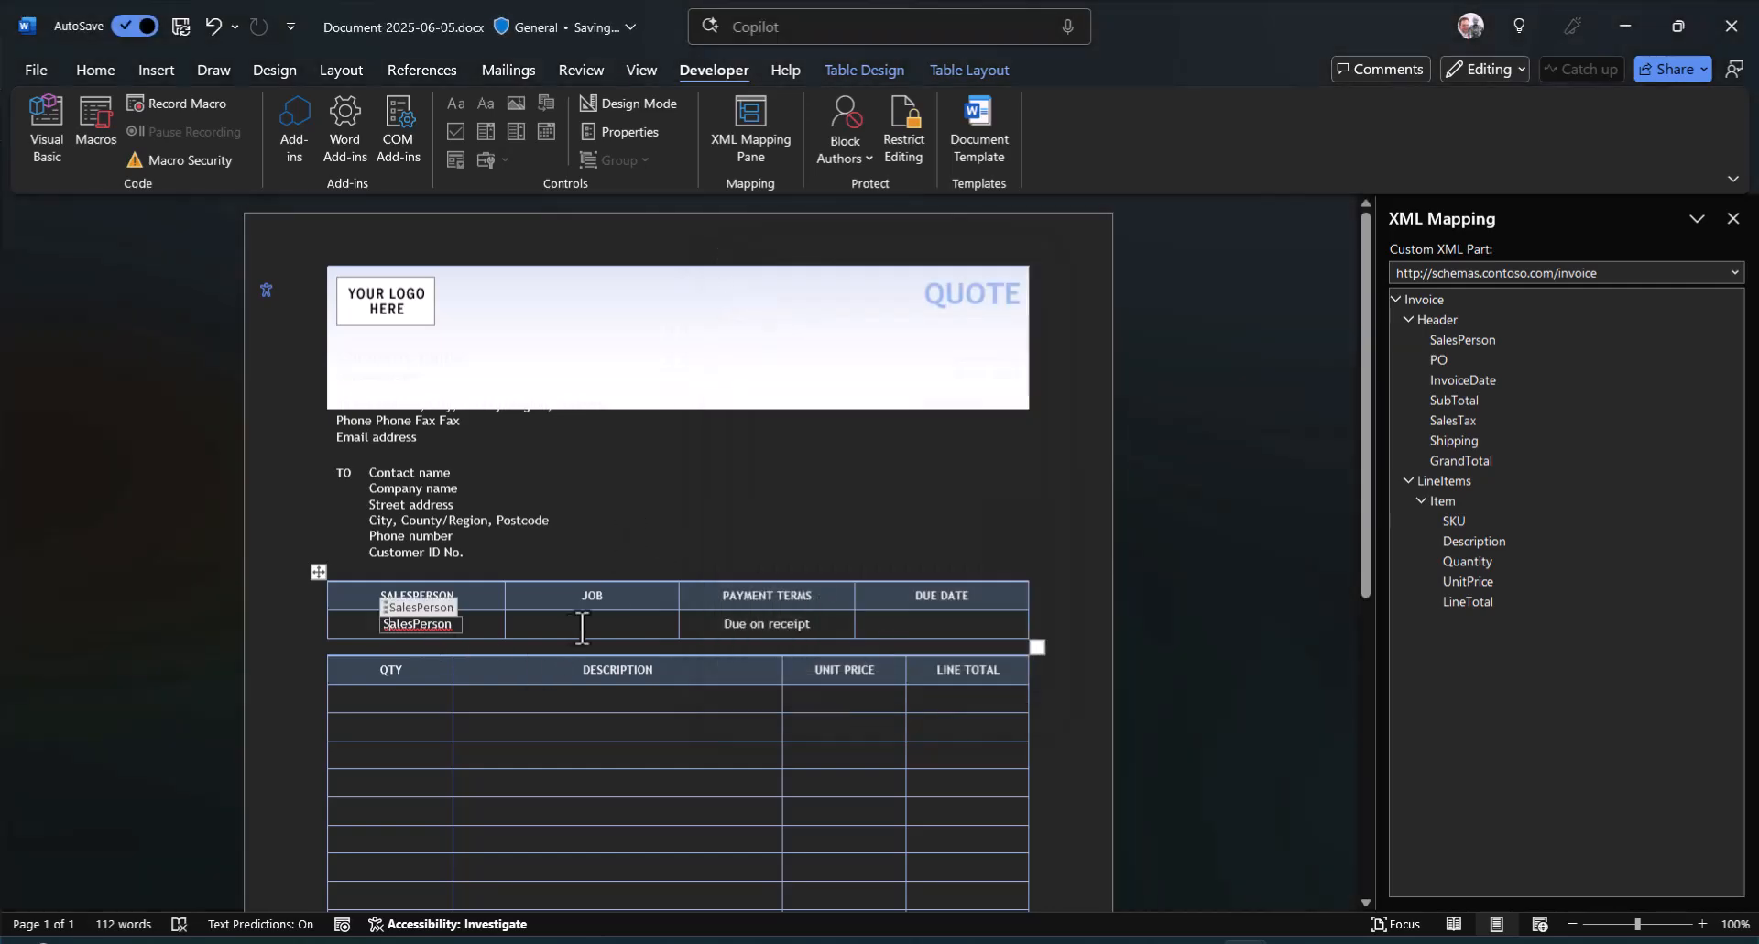
click(620, 623)
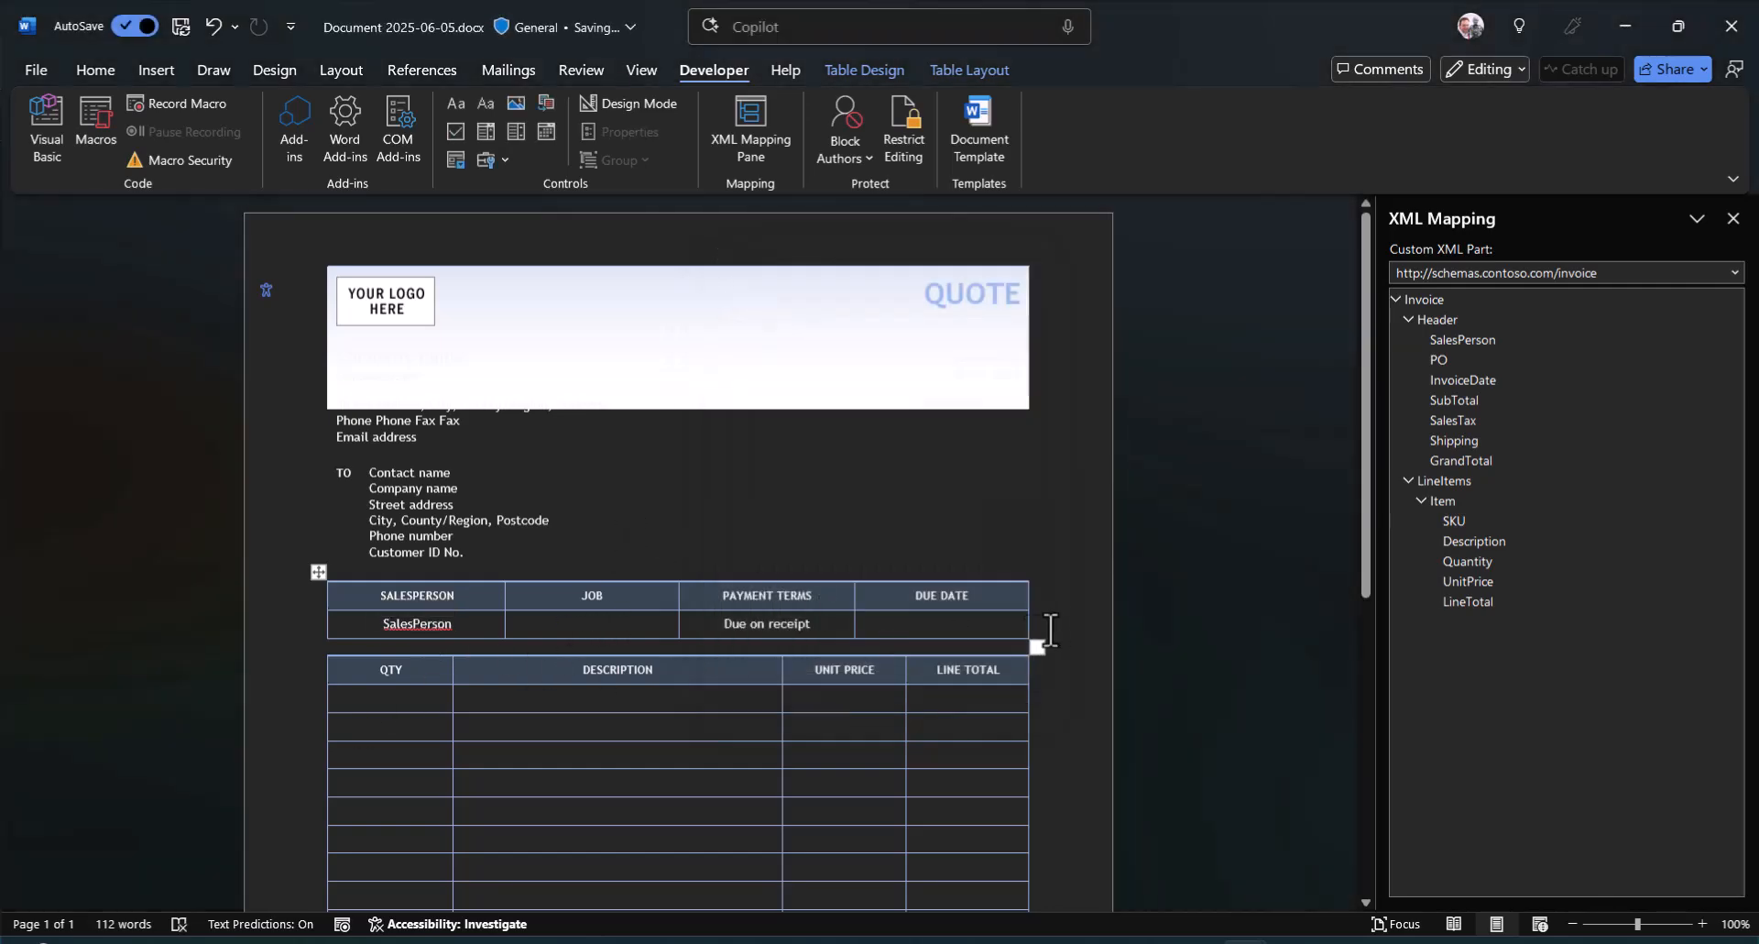
Insert a Repeating content control mapped to LineItems around the first empty row of the line item table.
click(900, 627)
click(401, 700)
mouse_move(320, 706)
click(323, 705)
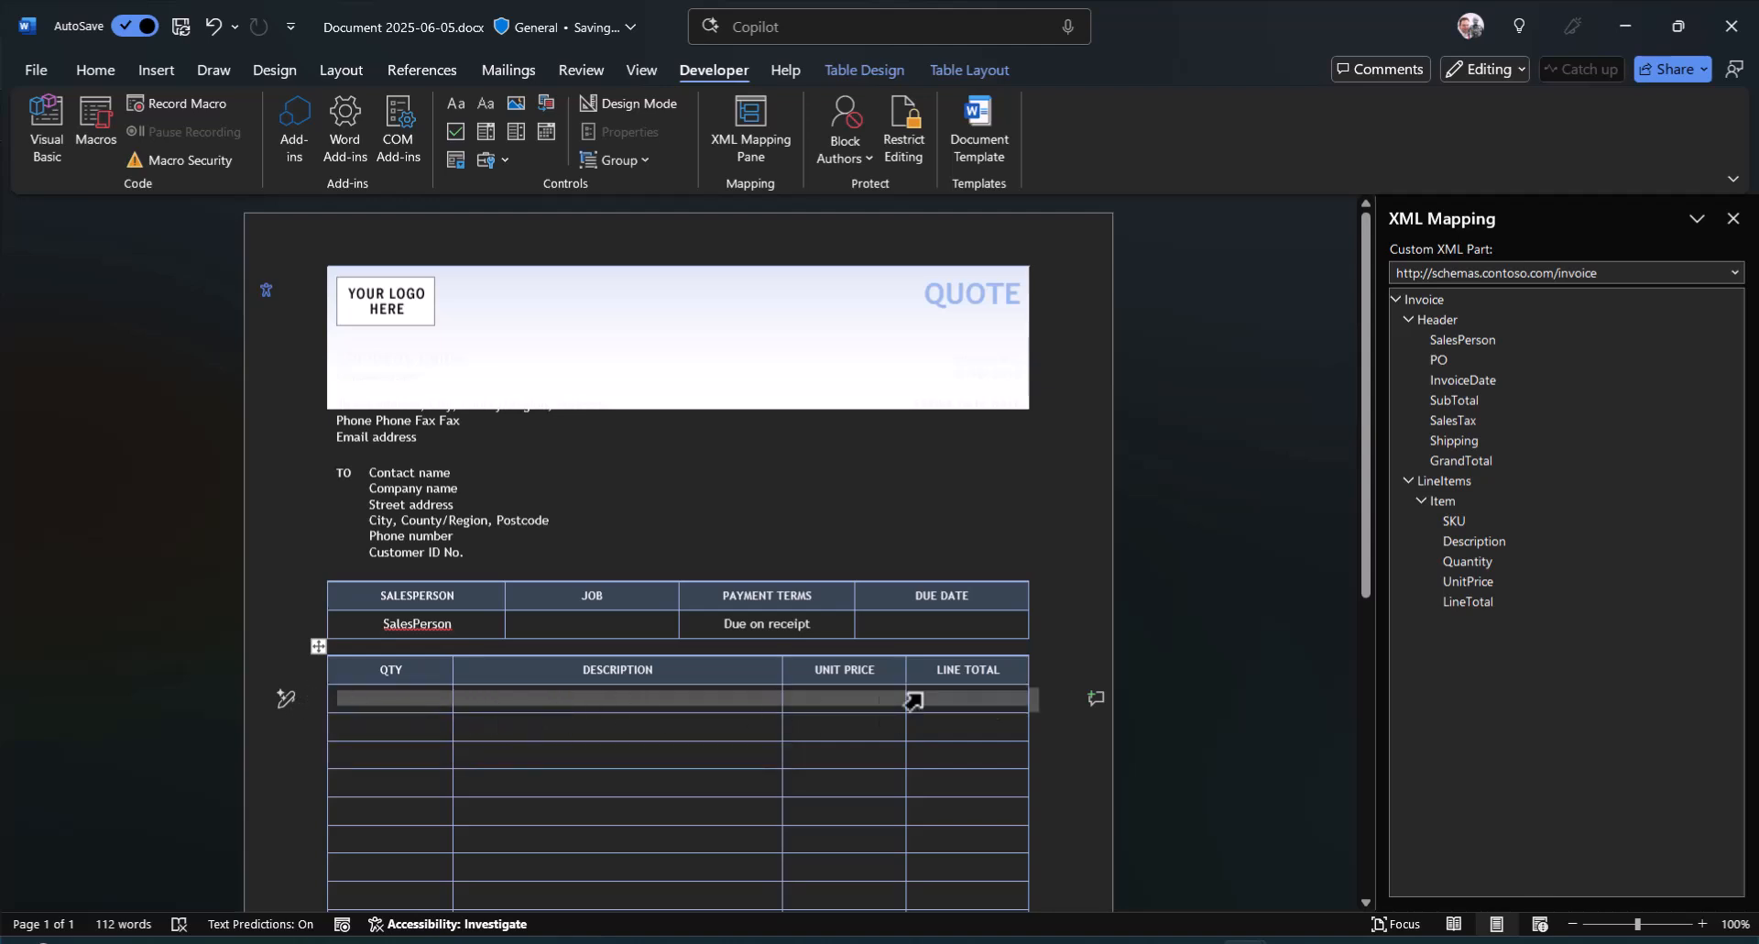
right_click(1453, 484)
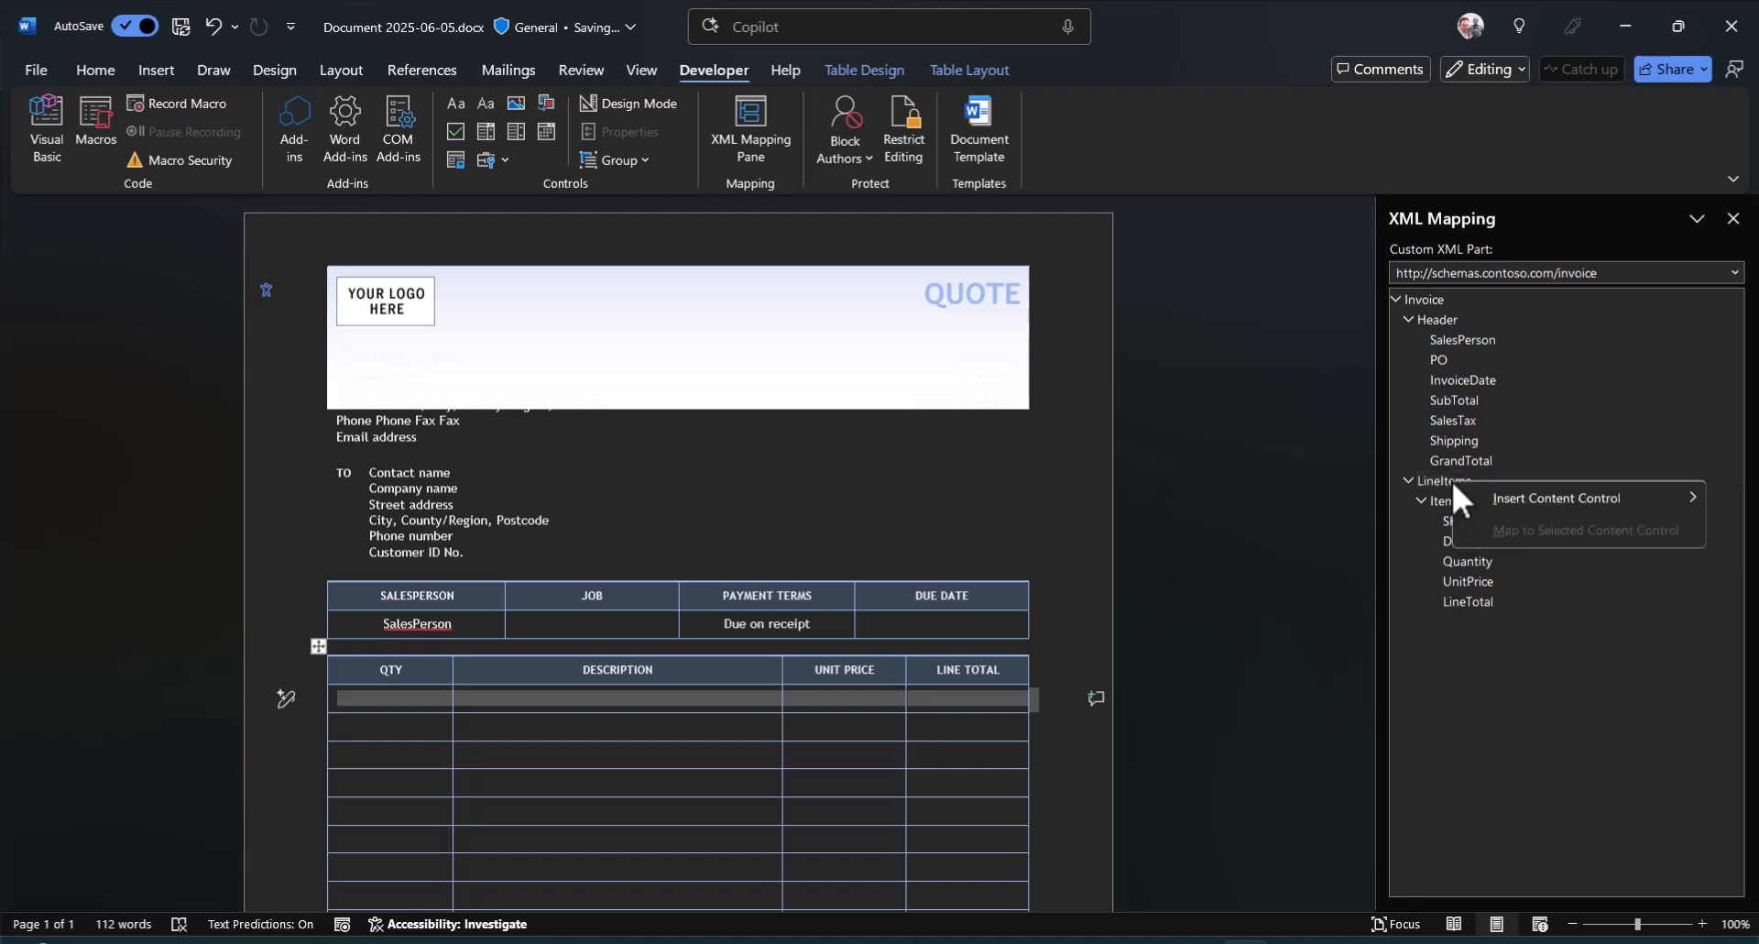
mouse_move(1568, 502)
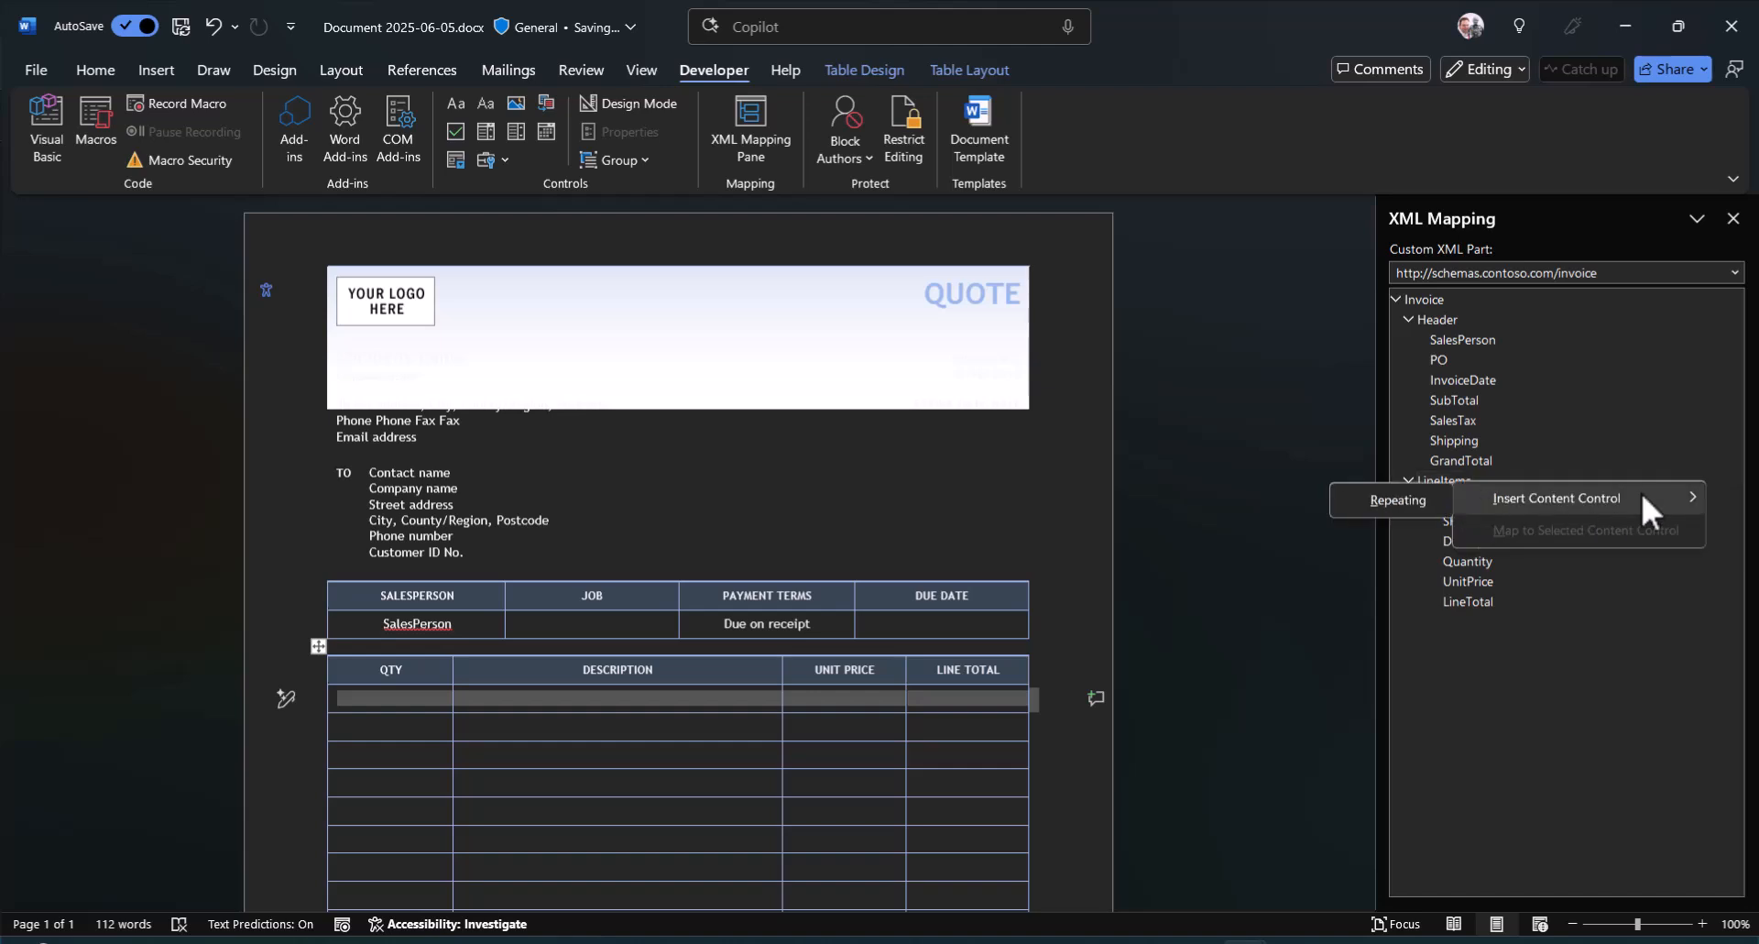
click(1393, 500)
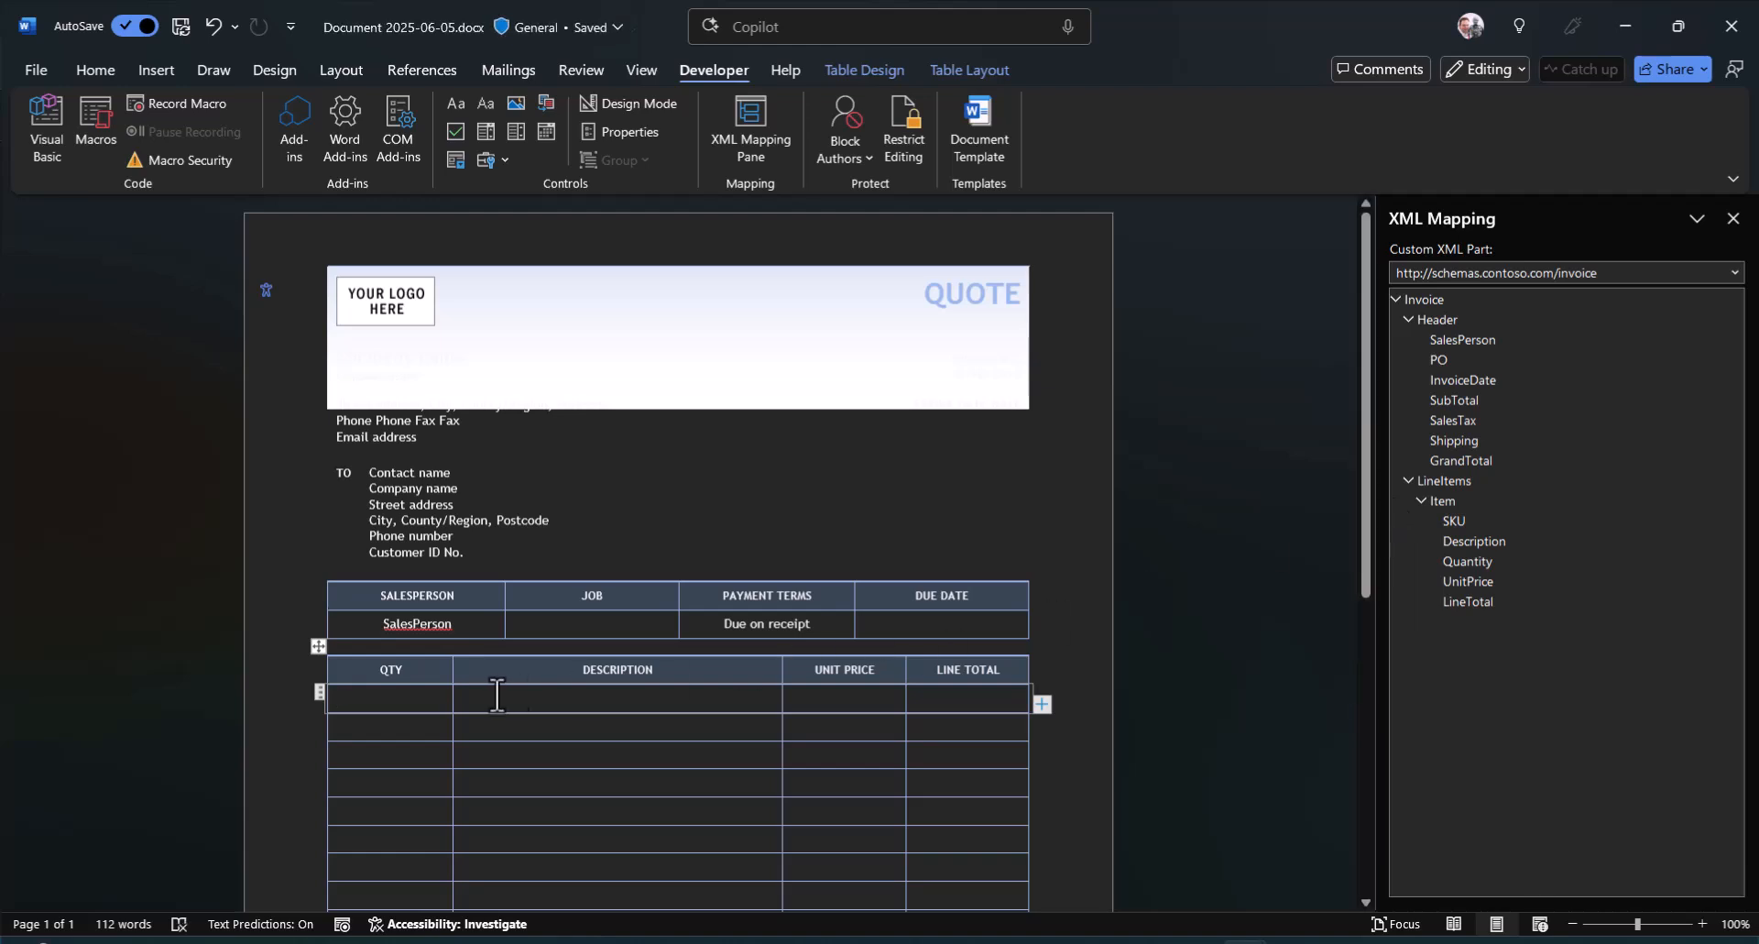
Set the title and tag of the first row's repeating content control to LineItems.
click(321, 691)
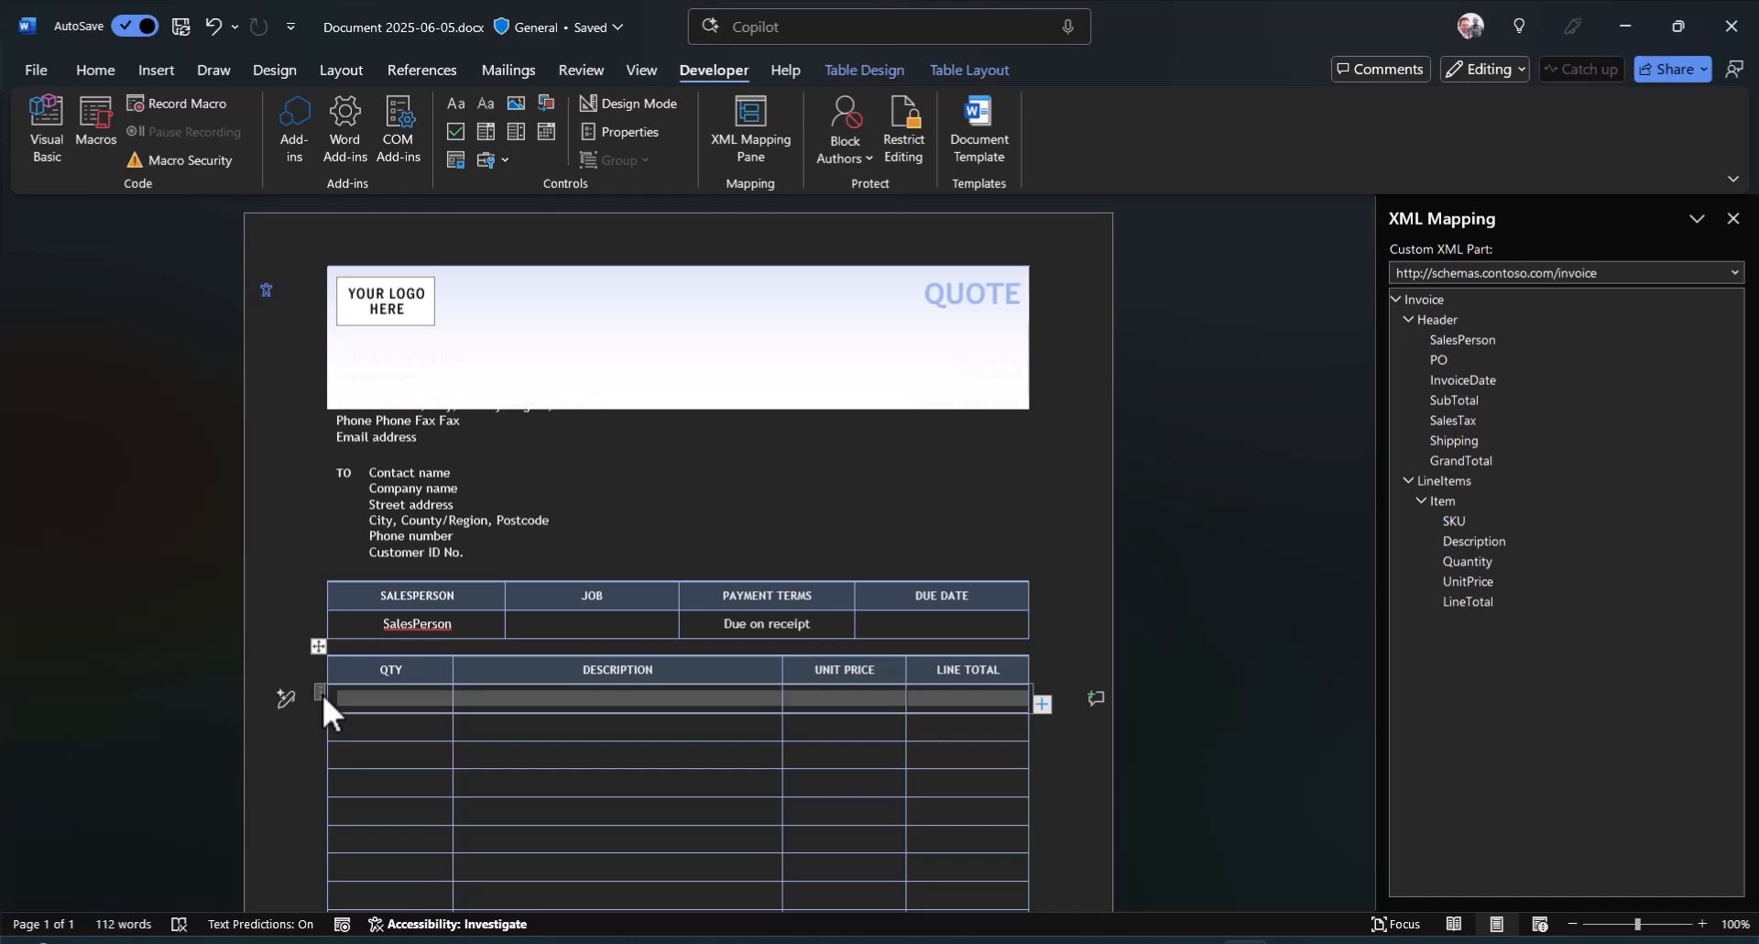
click(652, 128)
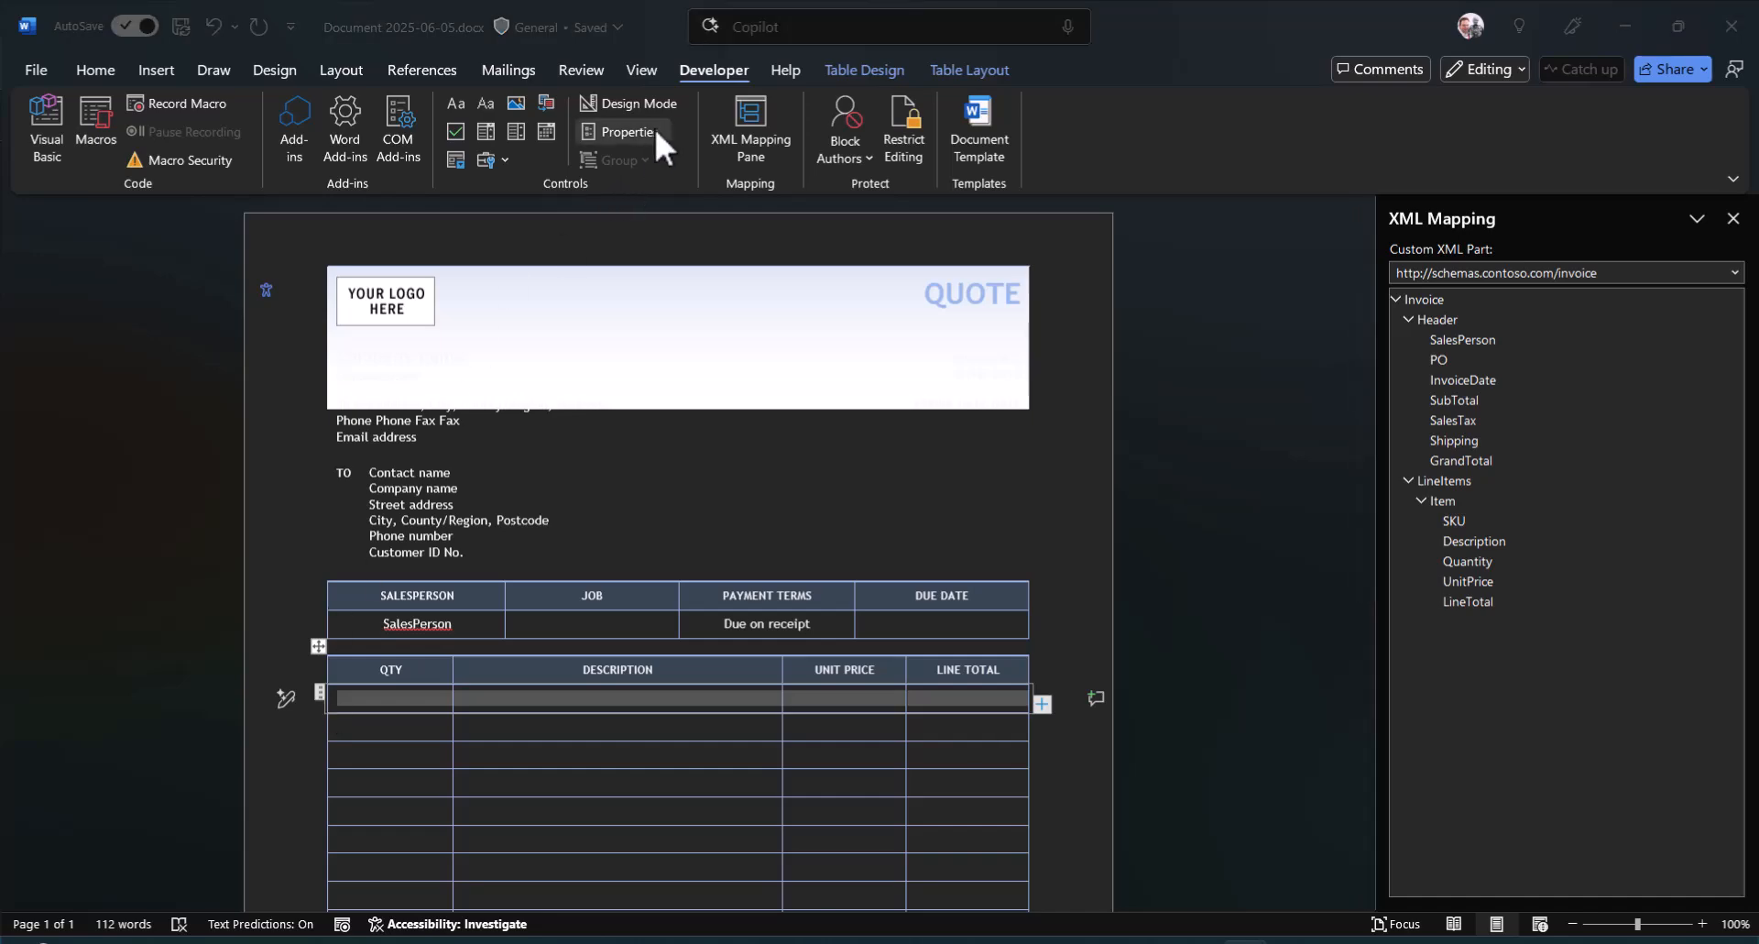
text(L)
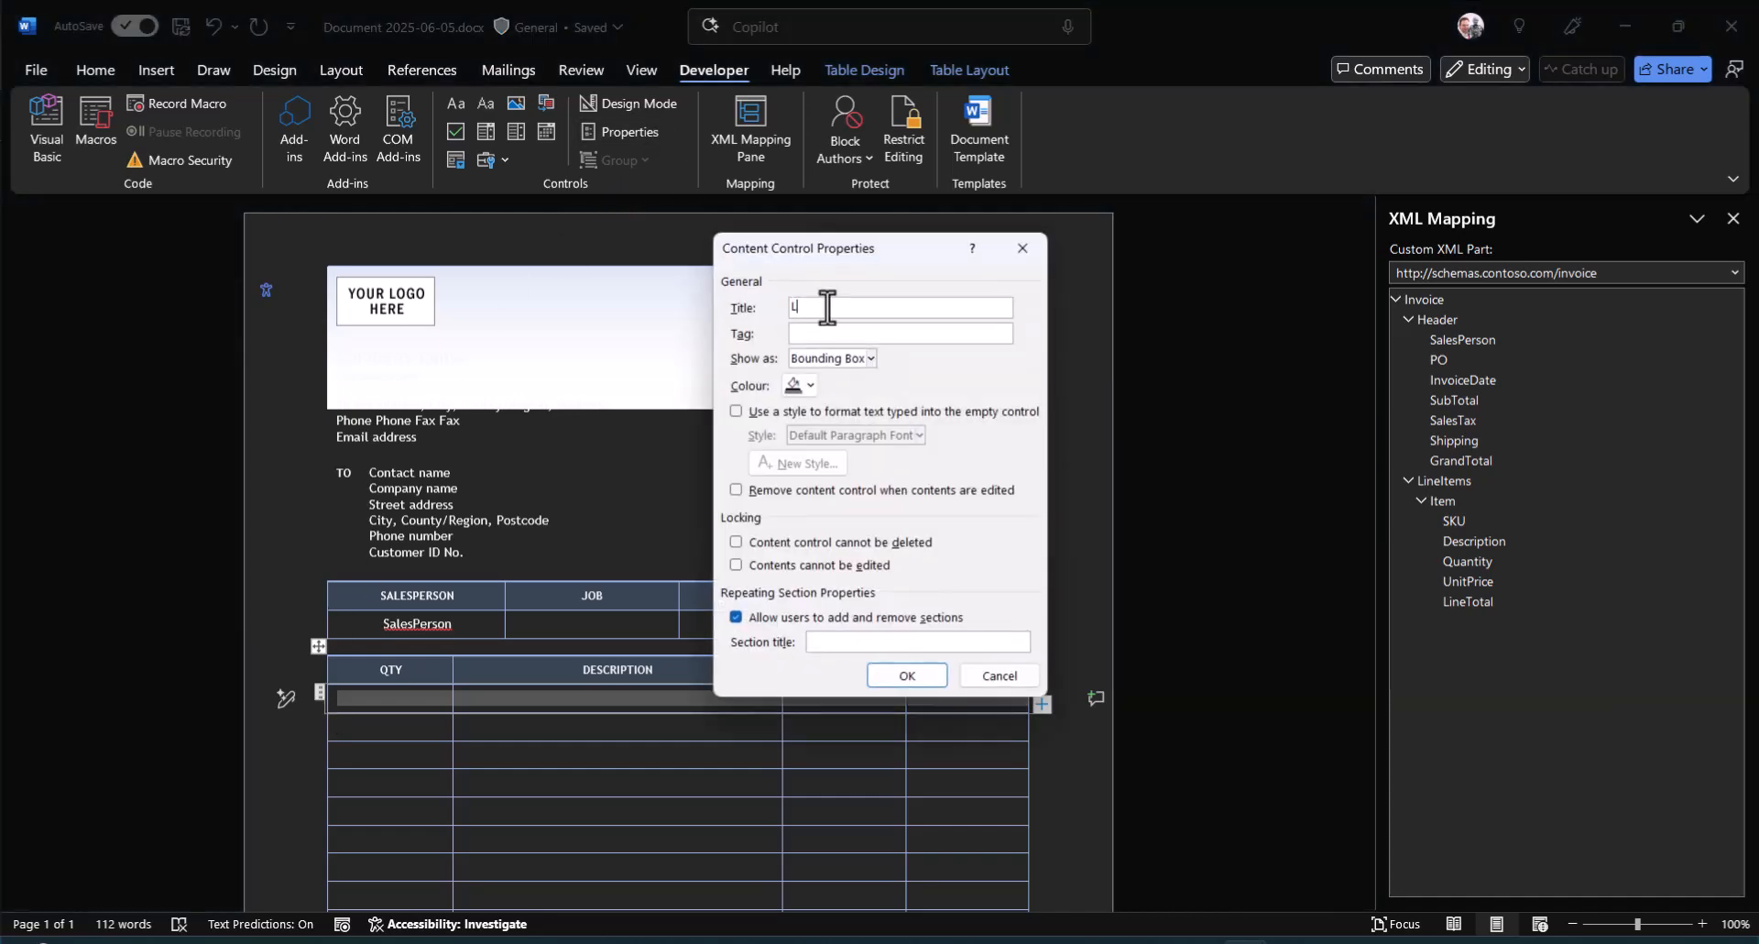
text(ine)
text(Line)
text(Items)
click(892, 679)
Insert a Plain Text content control mapped to Quantity in the first row's QTY cell and fill it with QTY.
click(372, 695)
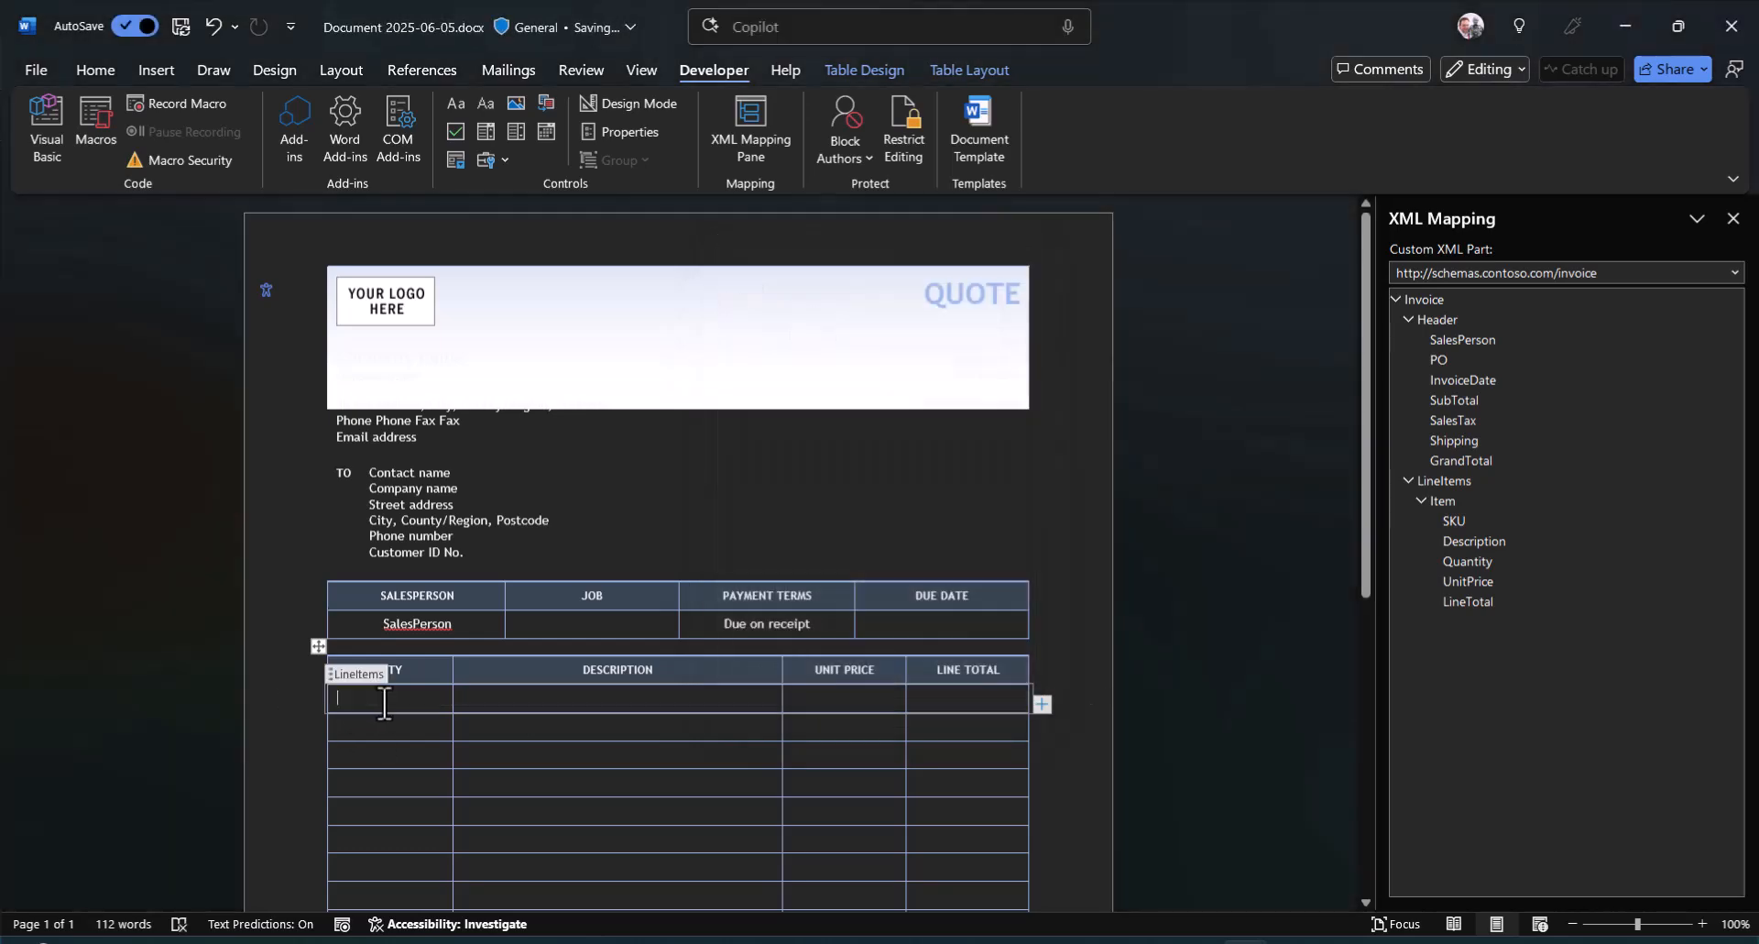
right_click(1459, 519)
mouse_move(1555, 535)
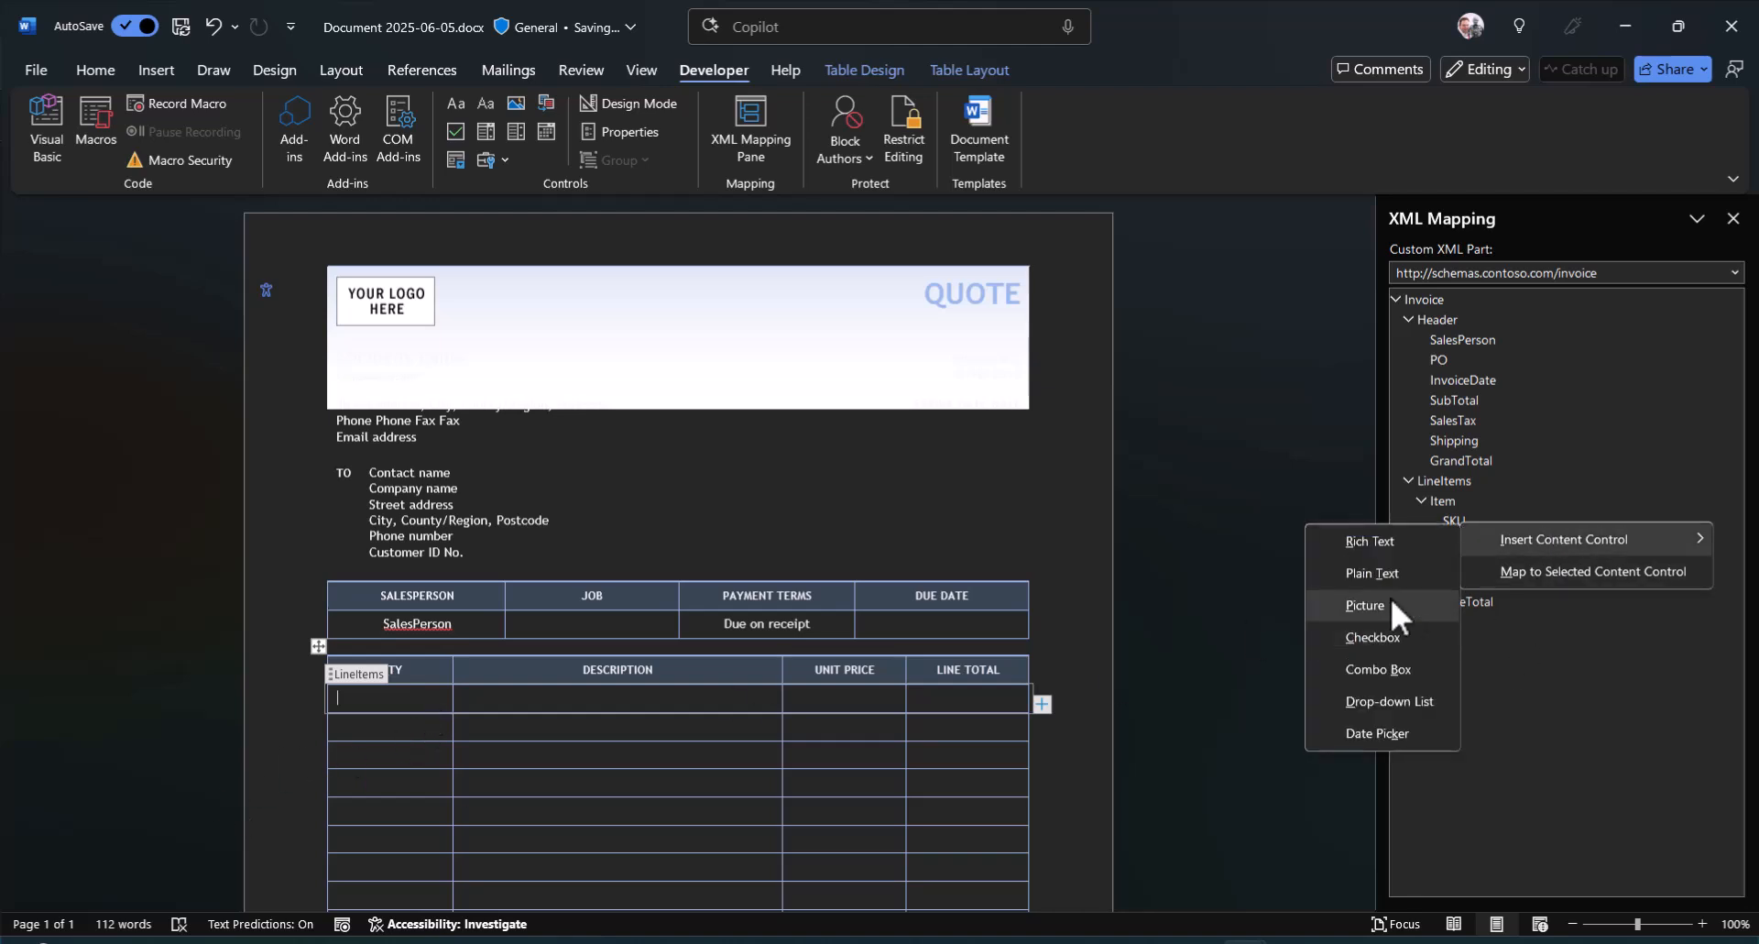
click(1304, 512)
right_click(1466, 562)
mouse_move(1569, 578)
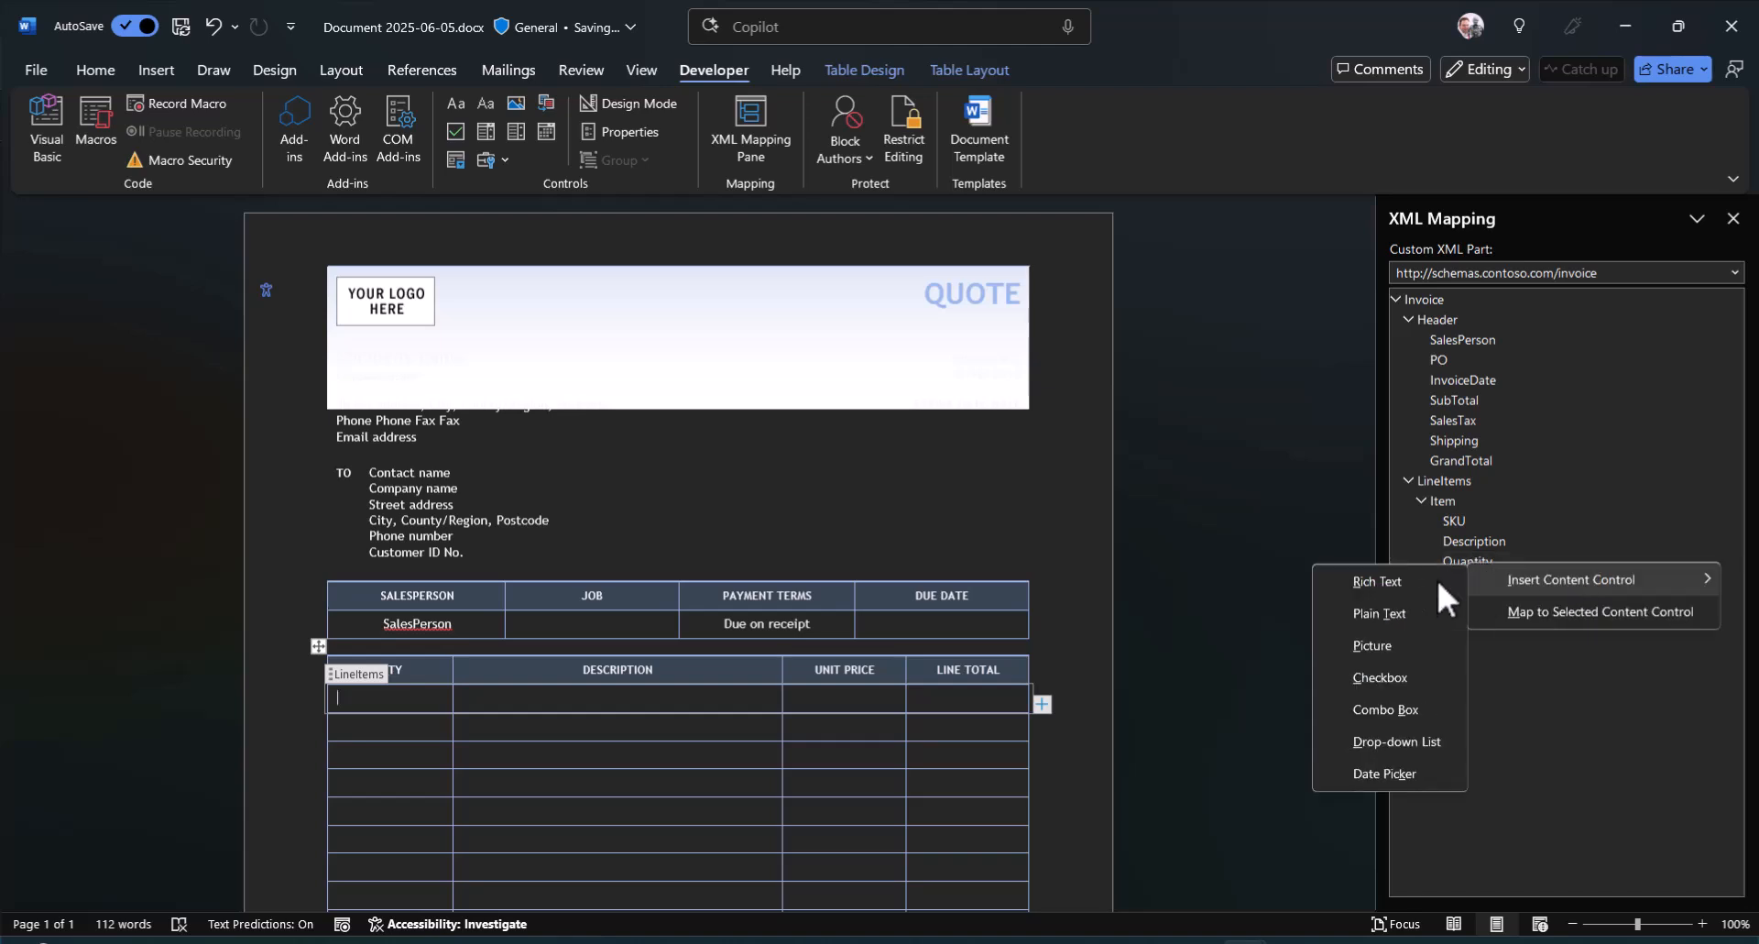
click(1379, 616)
click(414, 712)
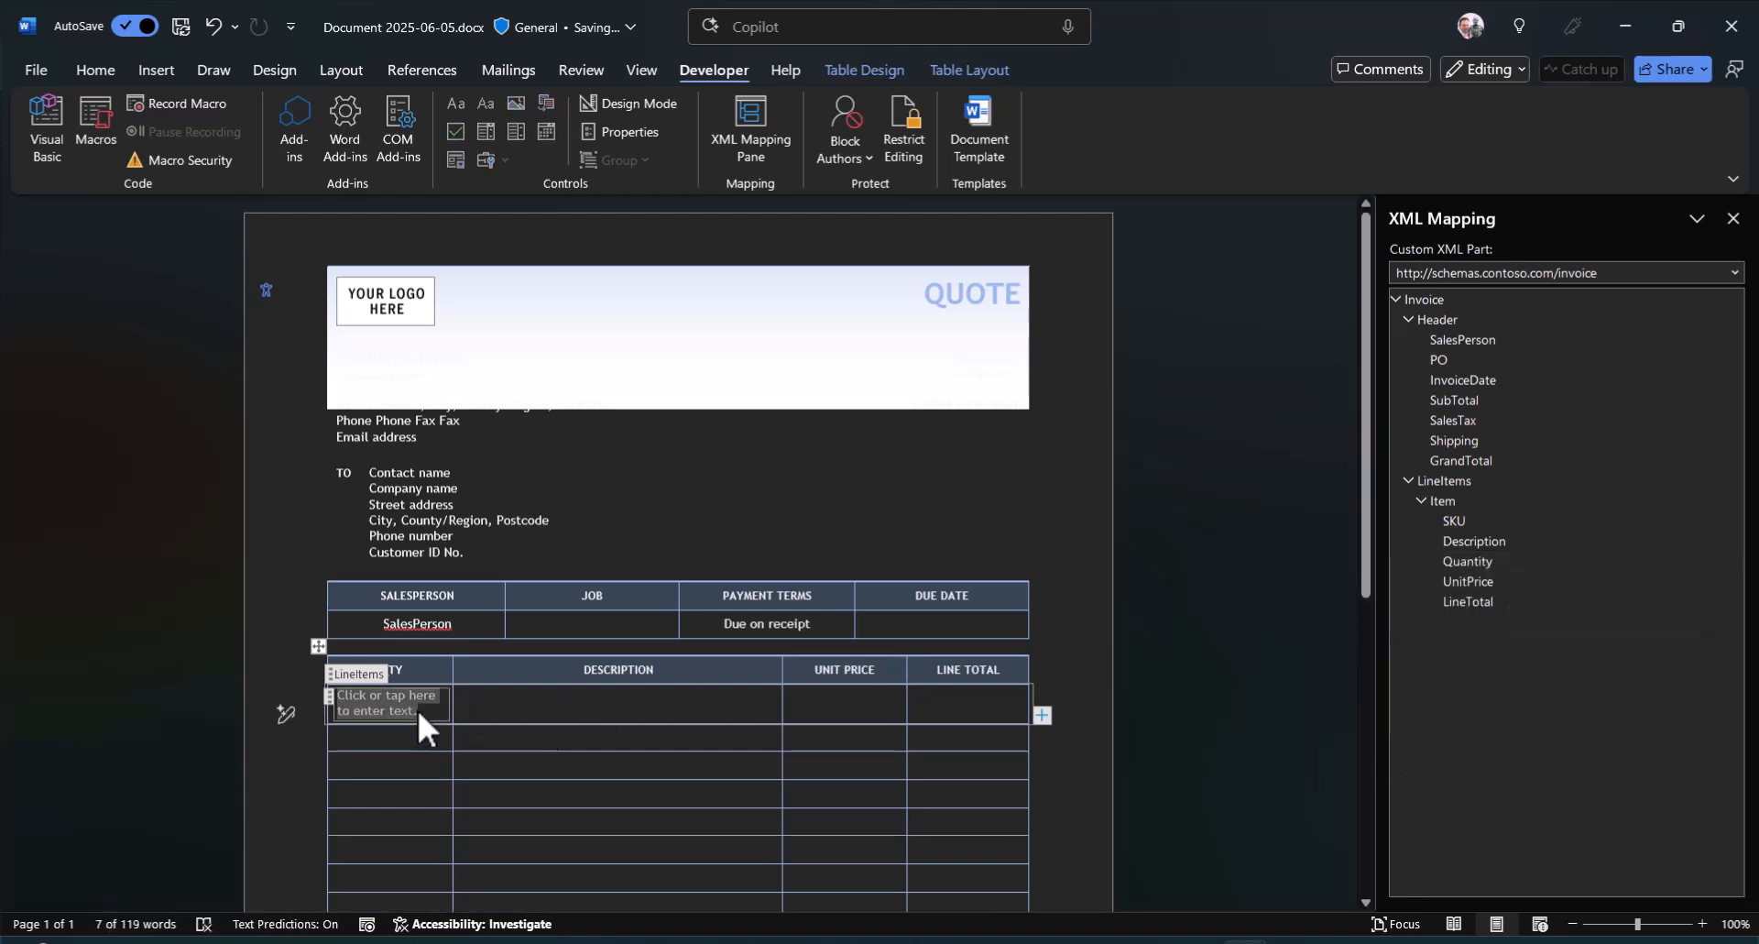
text(QTY)
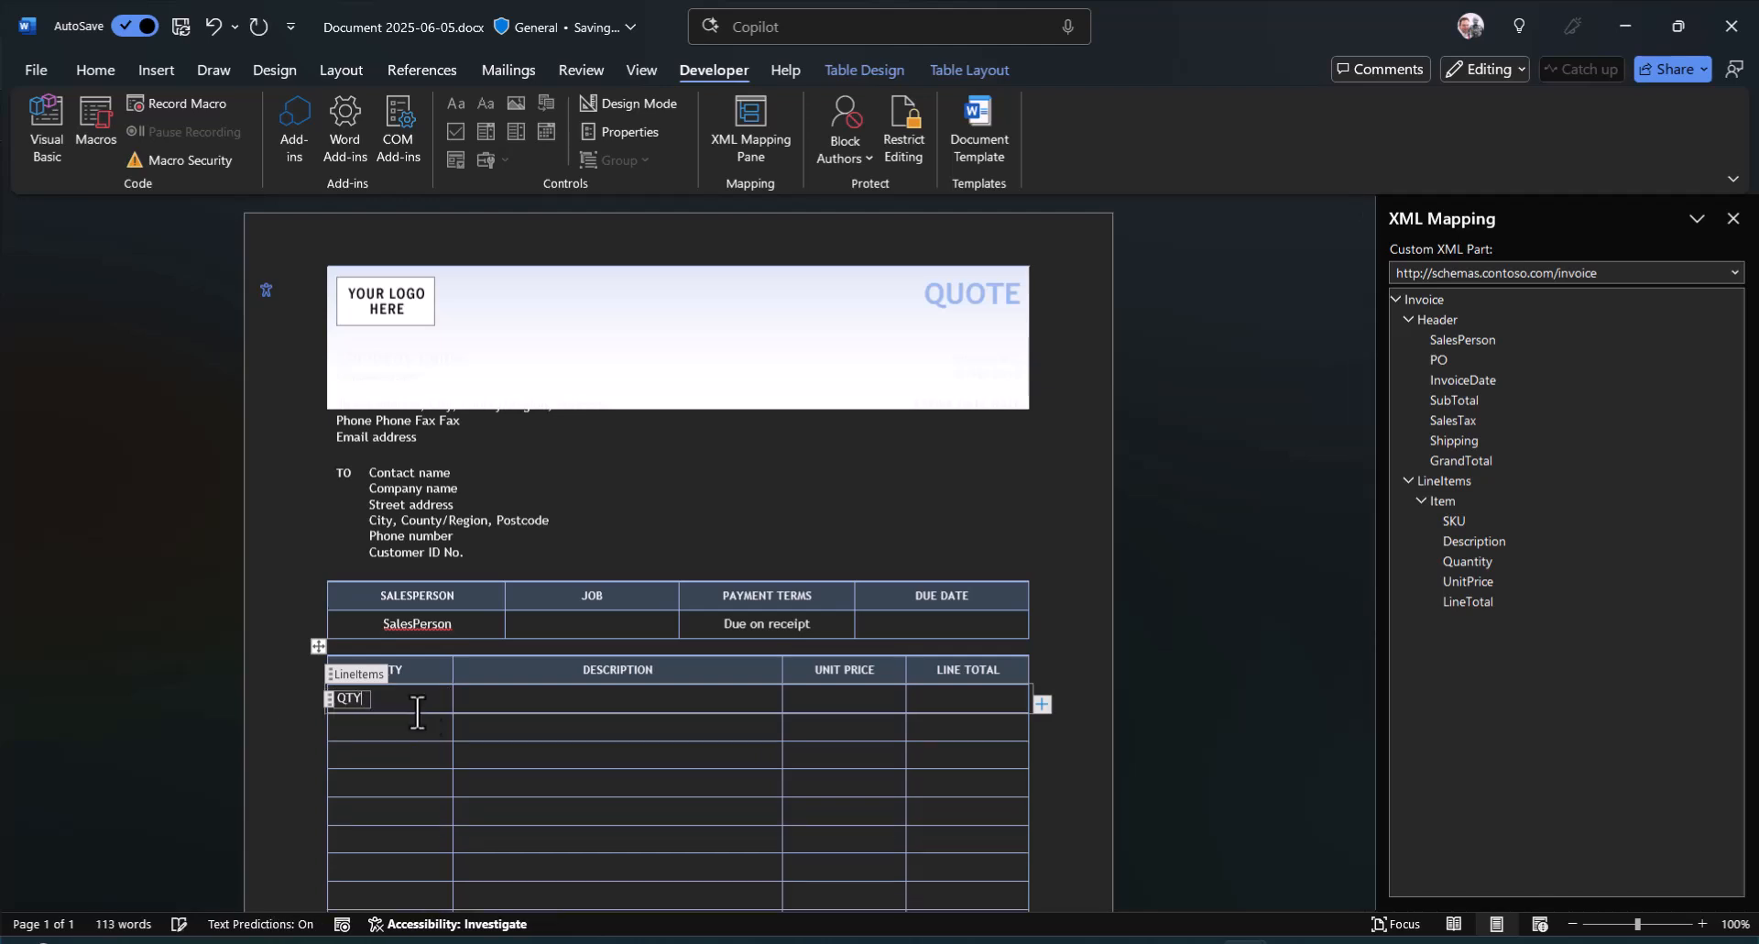
Insert a content control mapped to the item's Description field in the first row's Description cell.
click(601, 698)
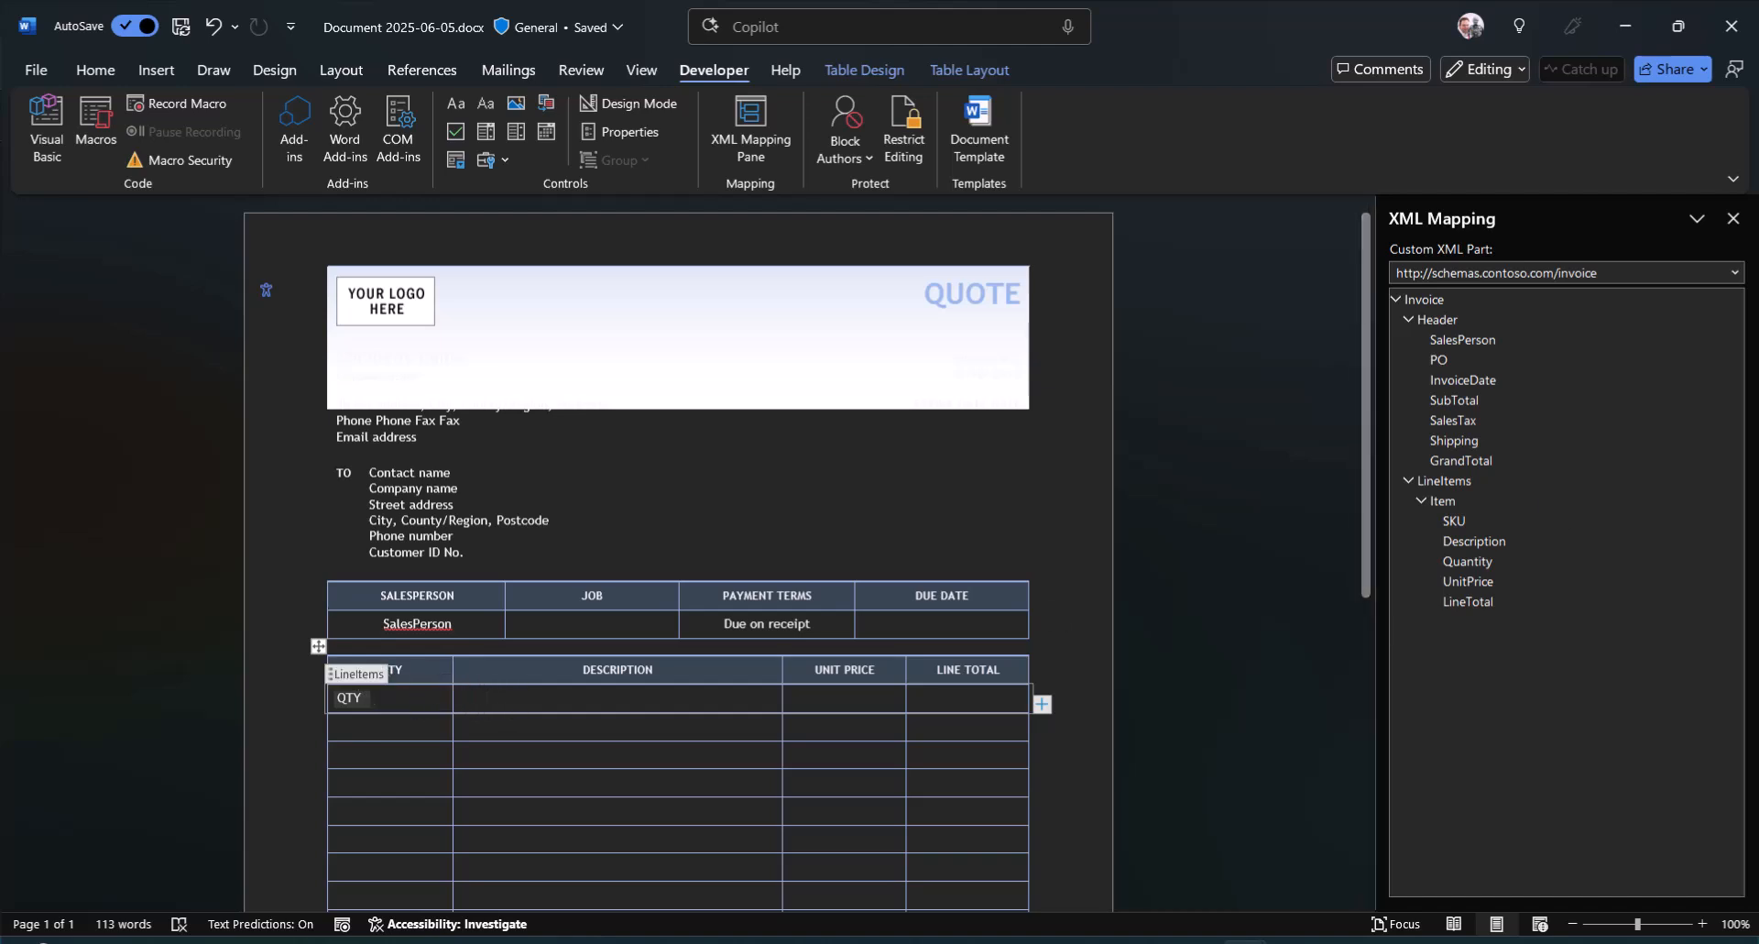
right_click(1481, 540)
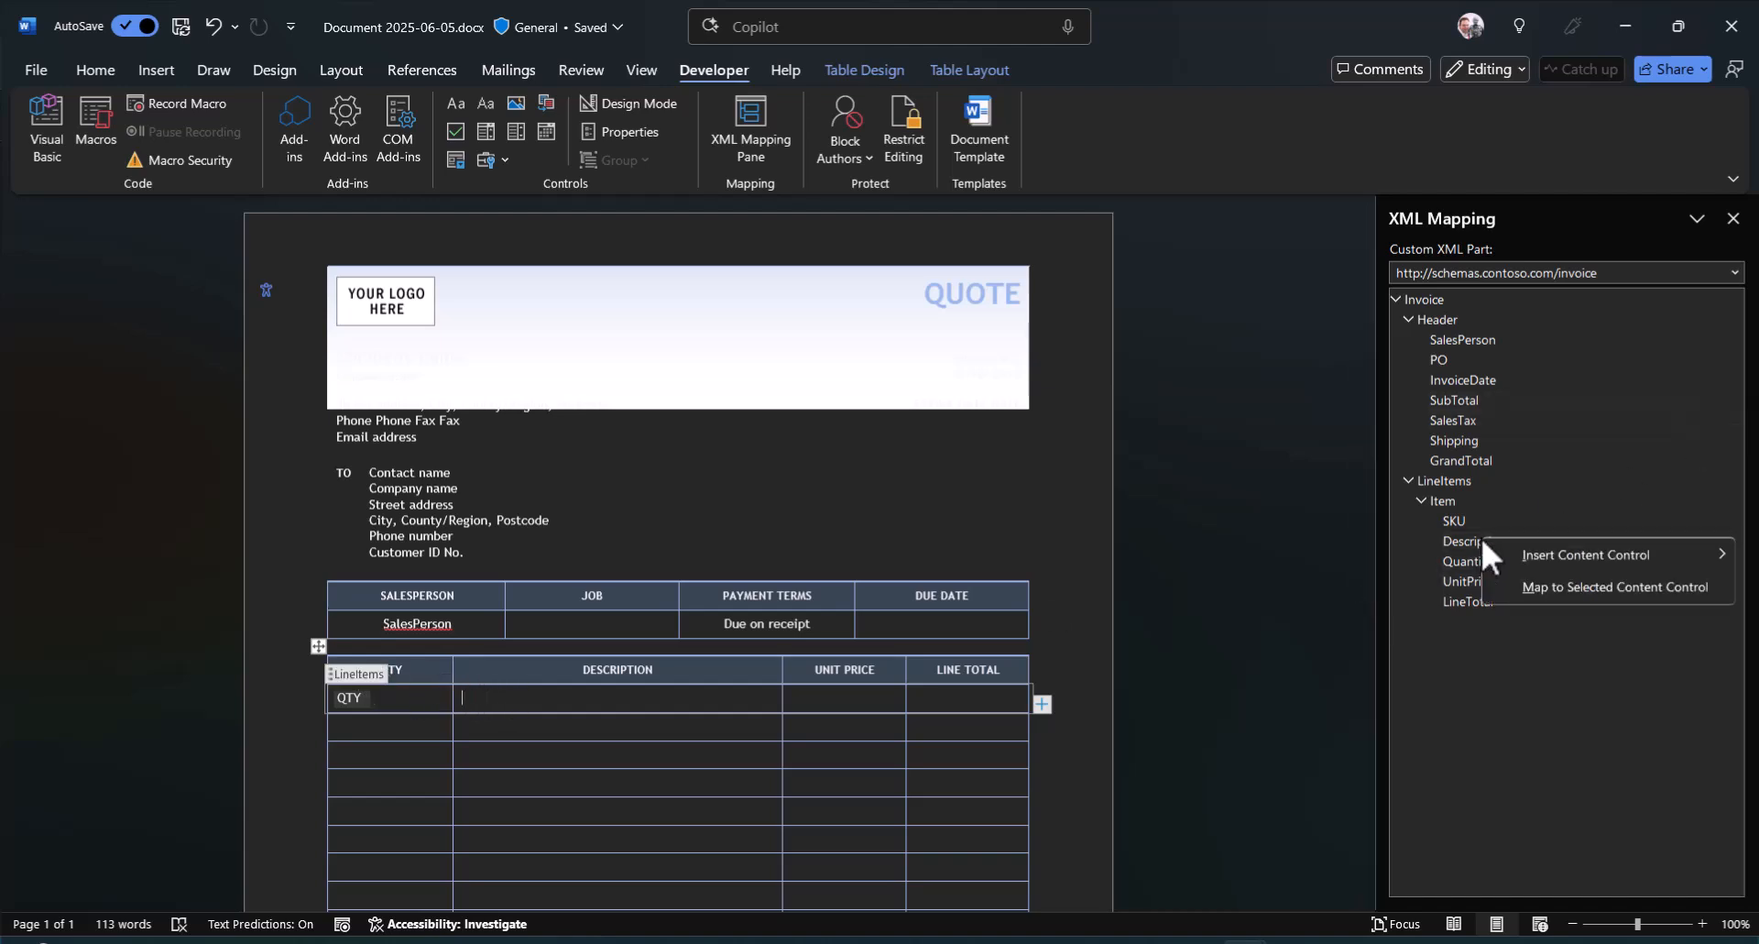
click(1094, 641)
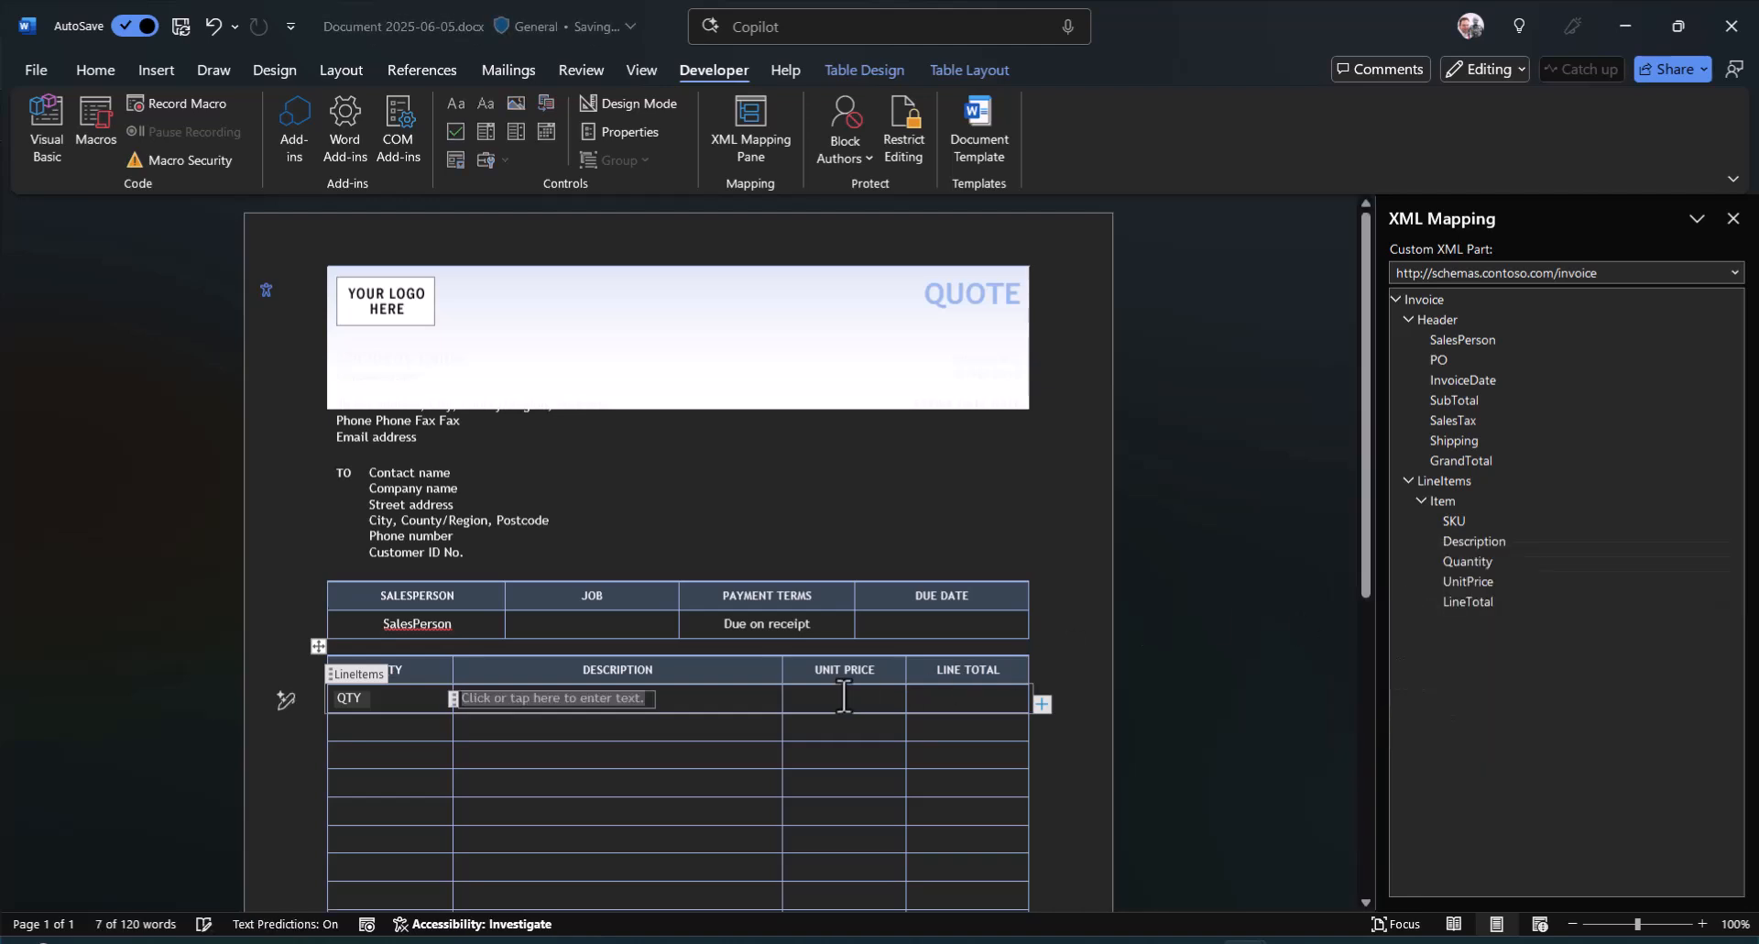
Insert Plain Text content controls mapped to UnitPrice and LineTotal in the first row's Unit Price and Line Total cells.
click(812, 708)
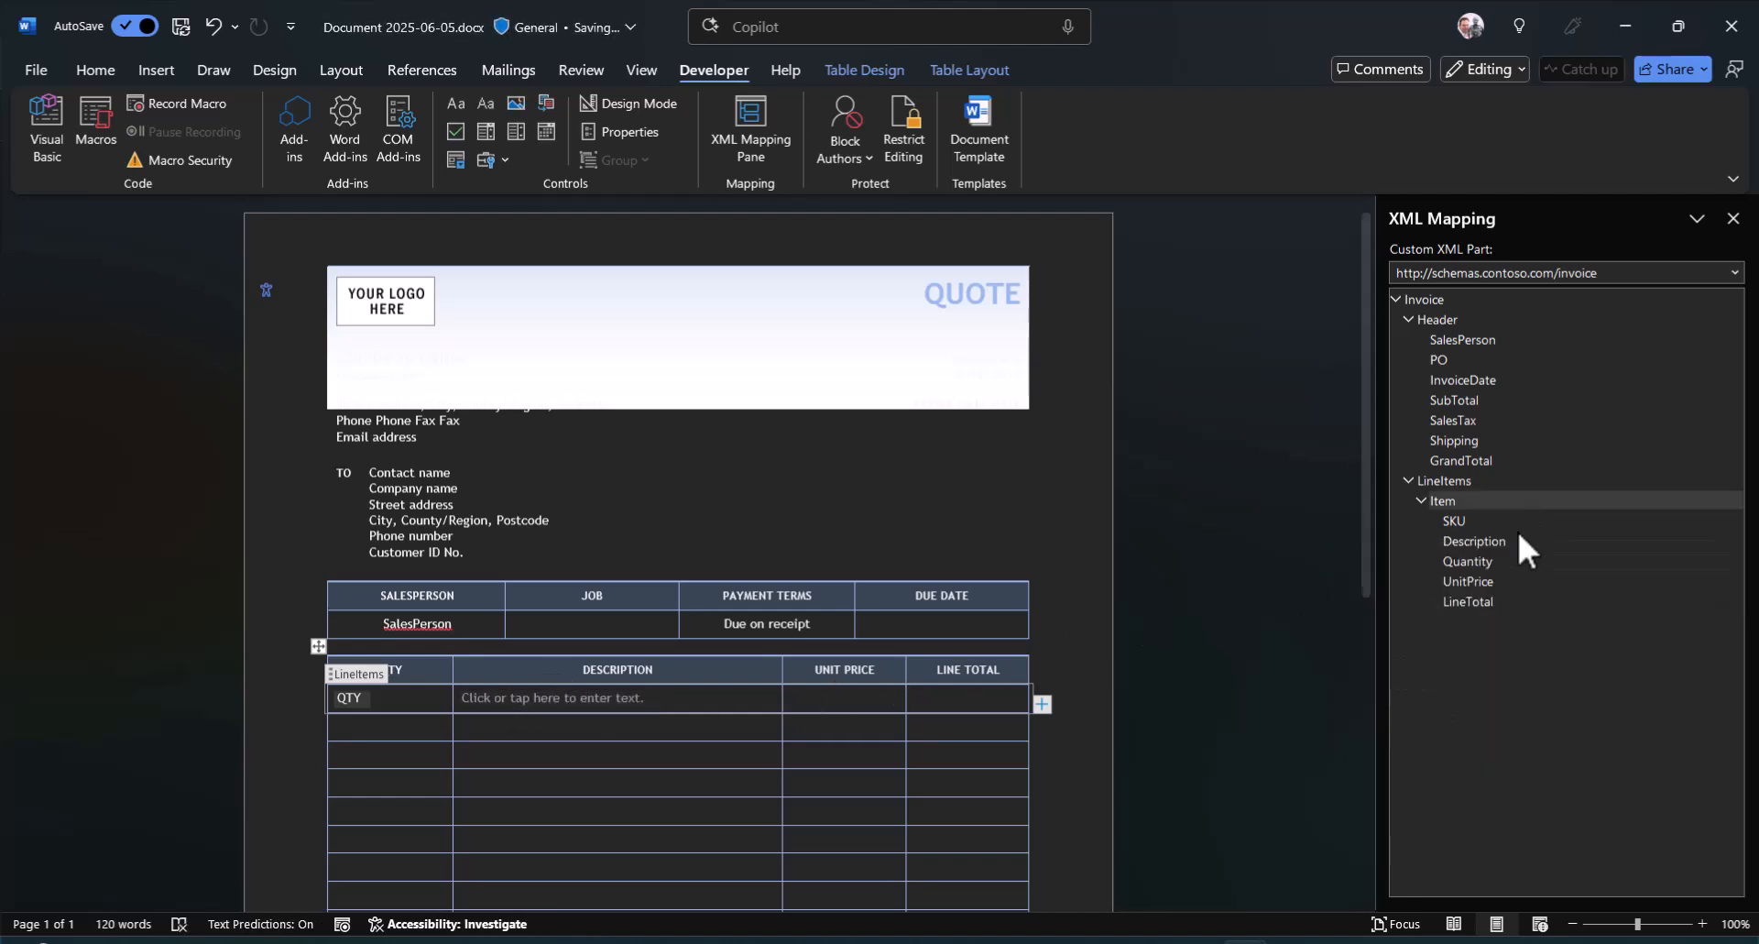
right_click(1472, 565)
mouse_move(1578, 589)
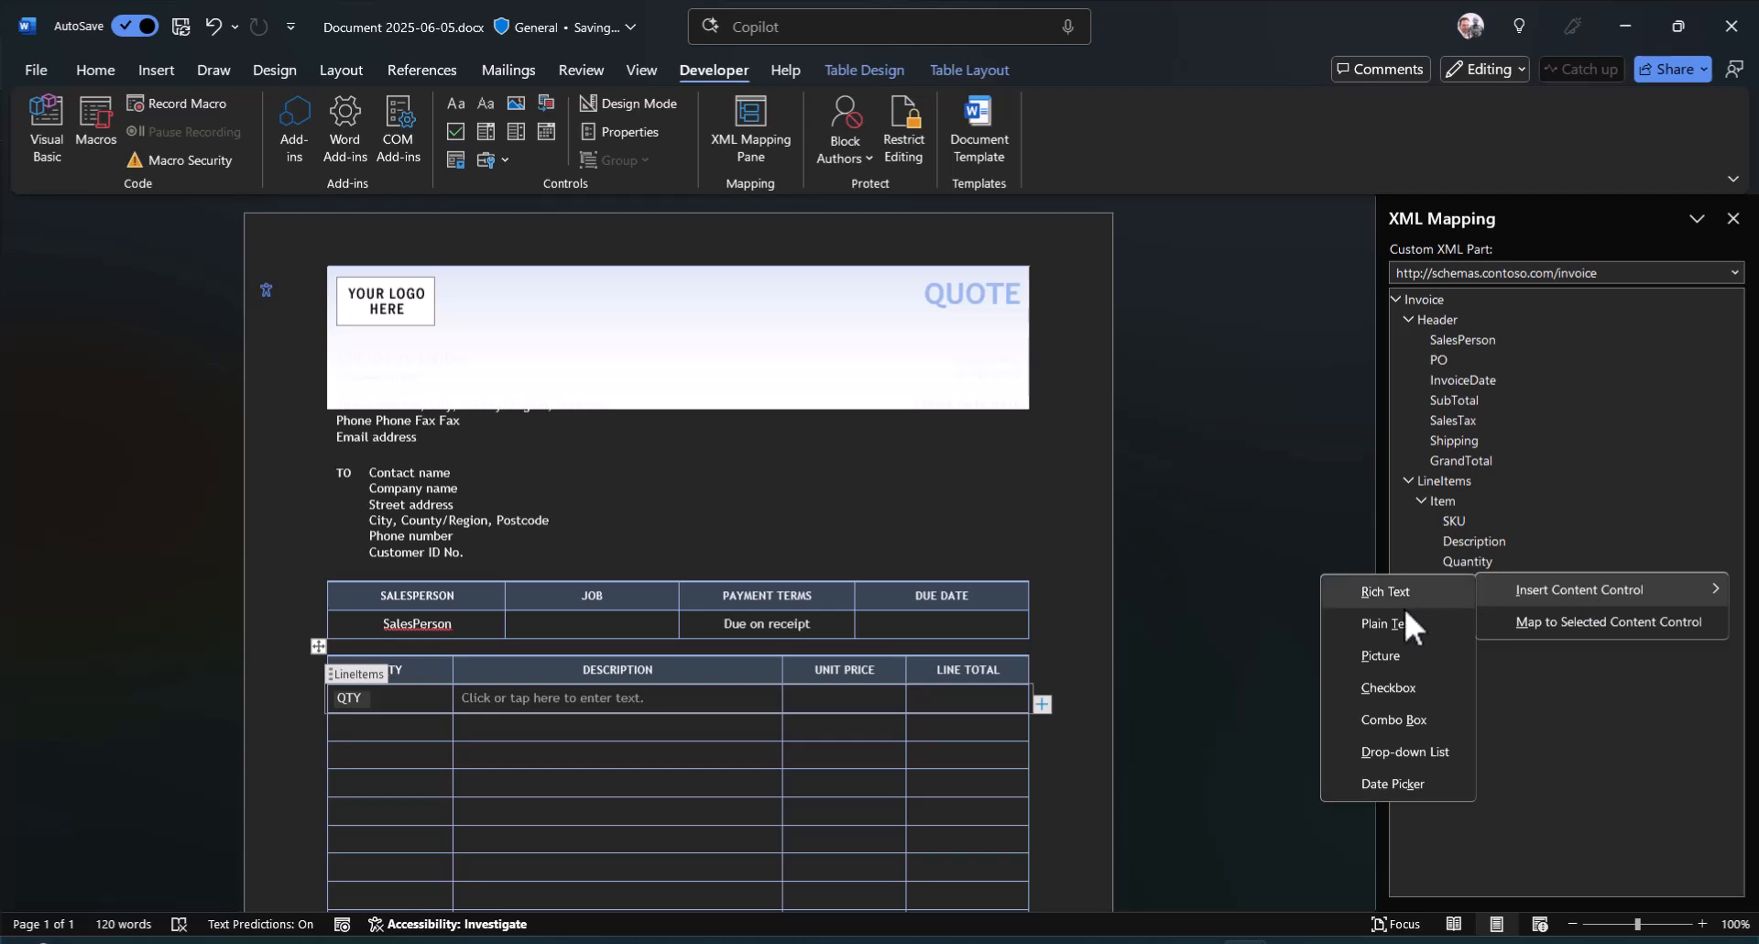
click(1400, 612)
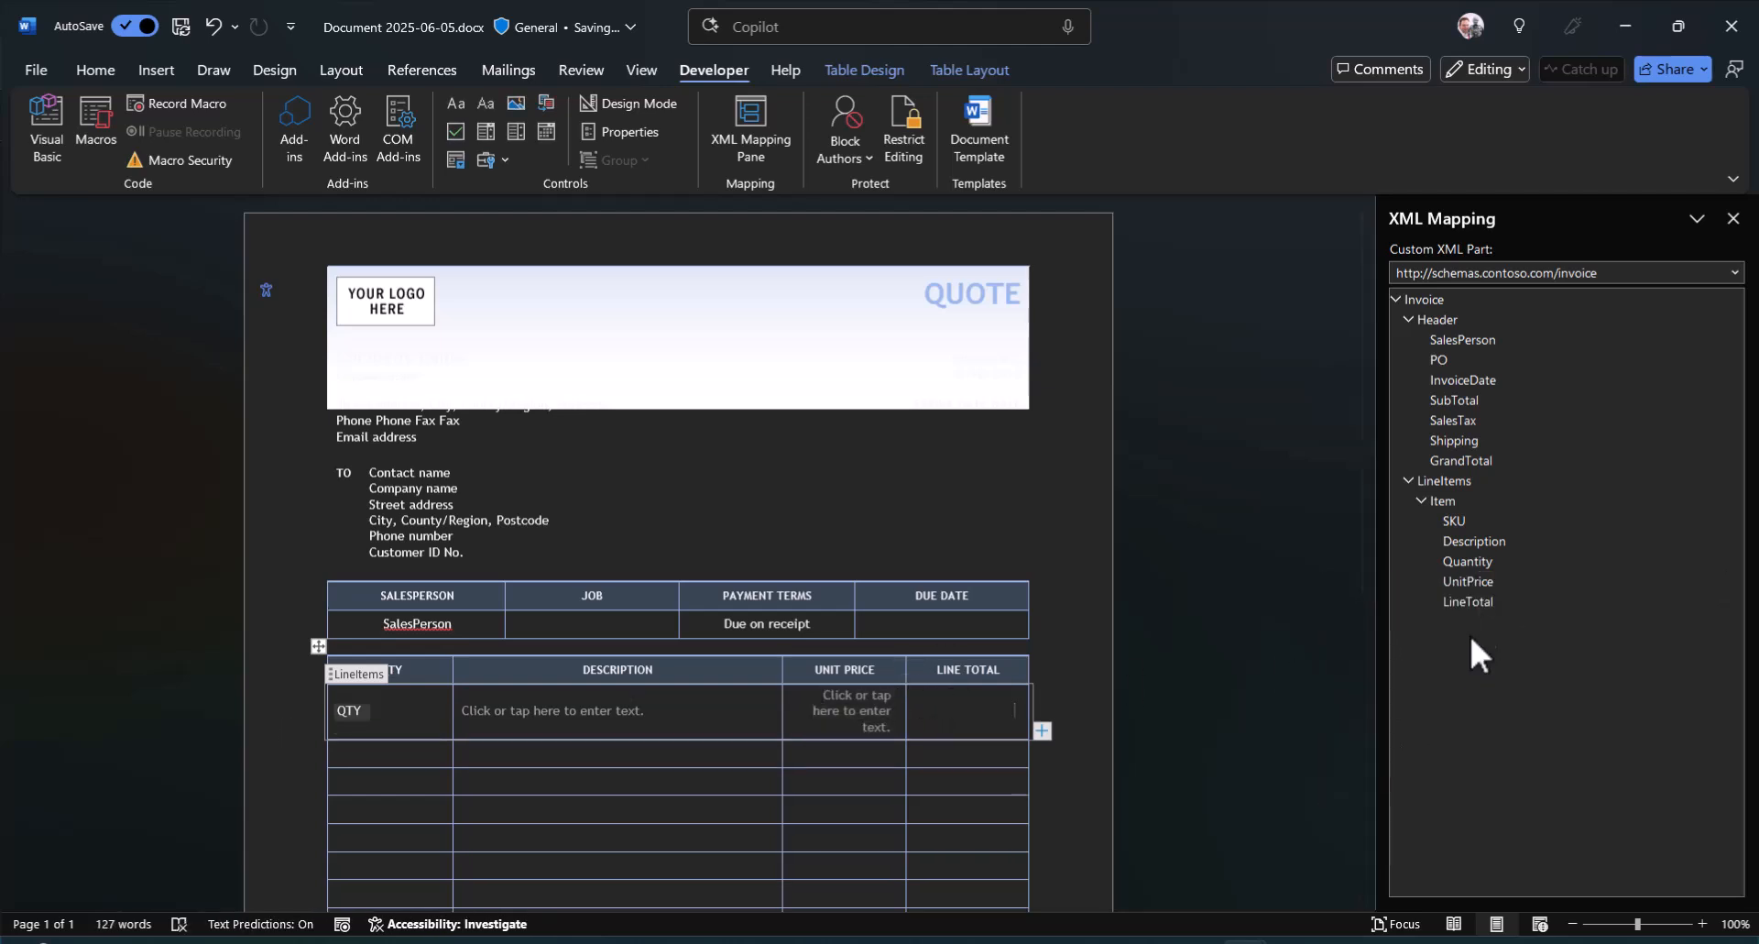
right_click(1479, 600)
mouse_move(1542, 623)
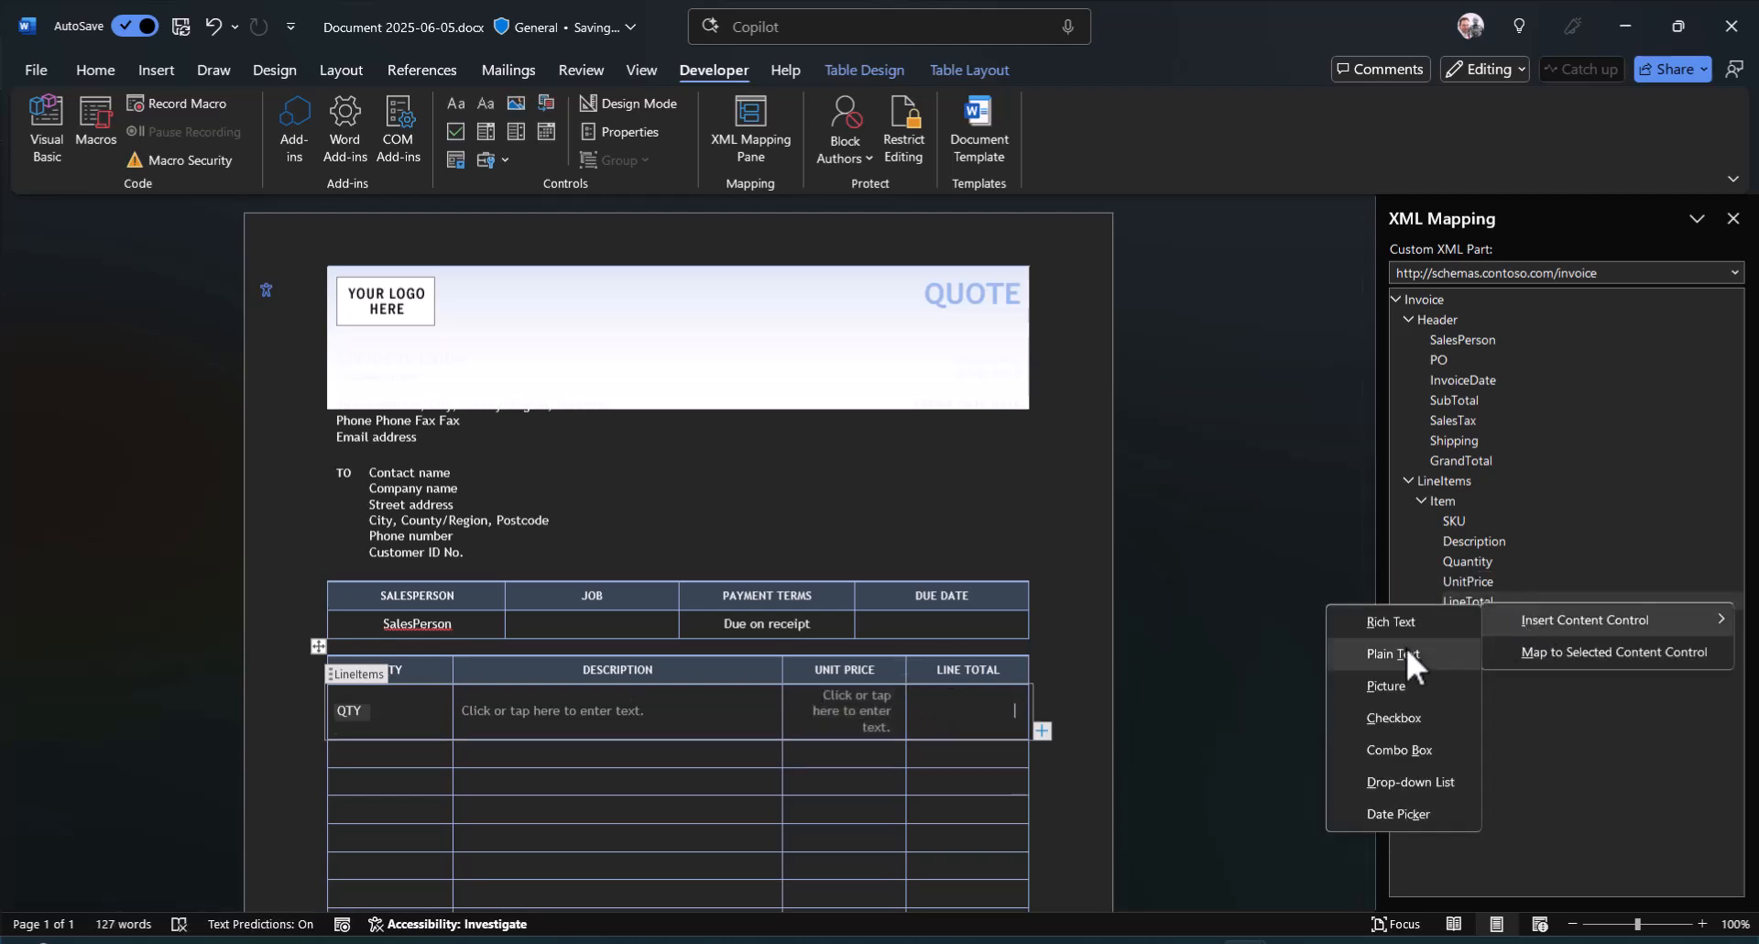
click(1399, 651)
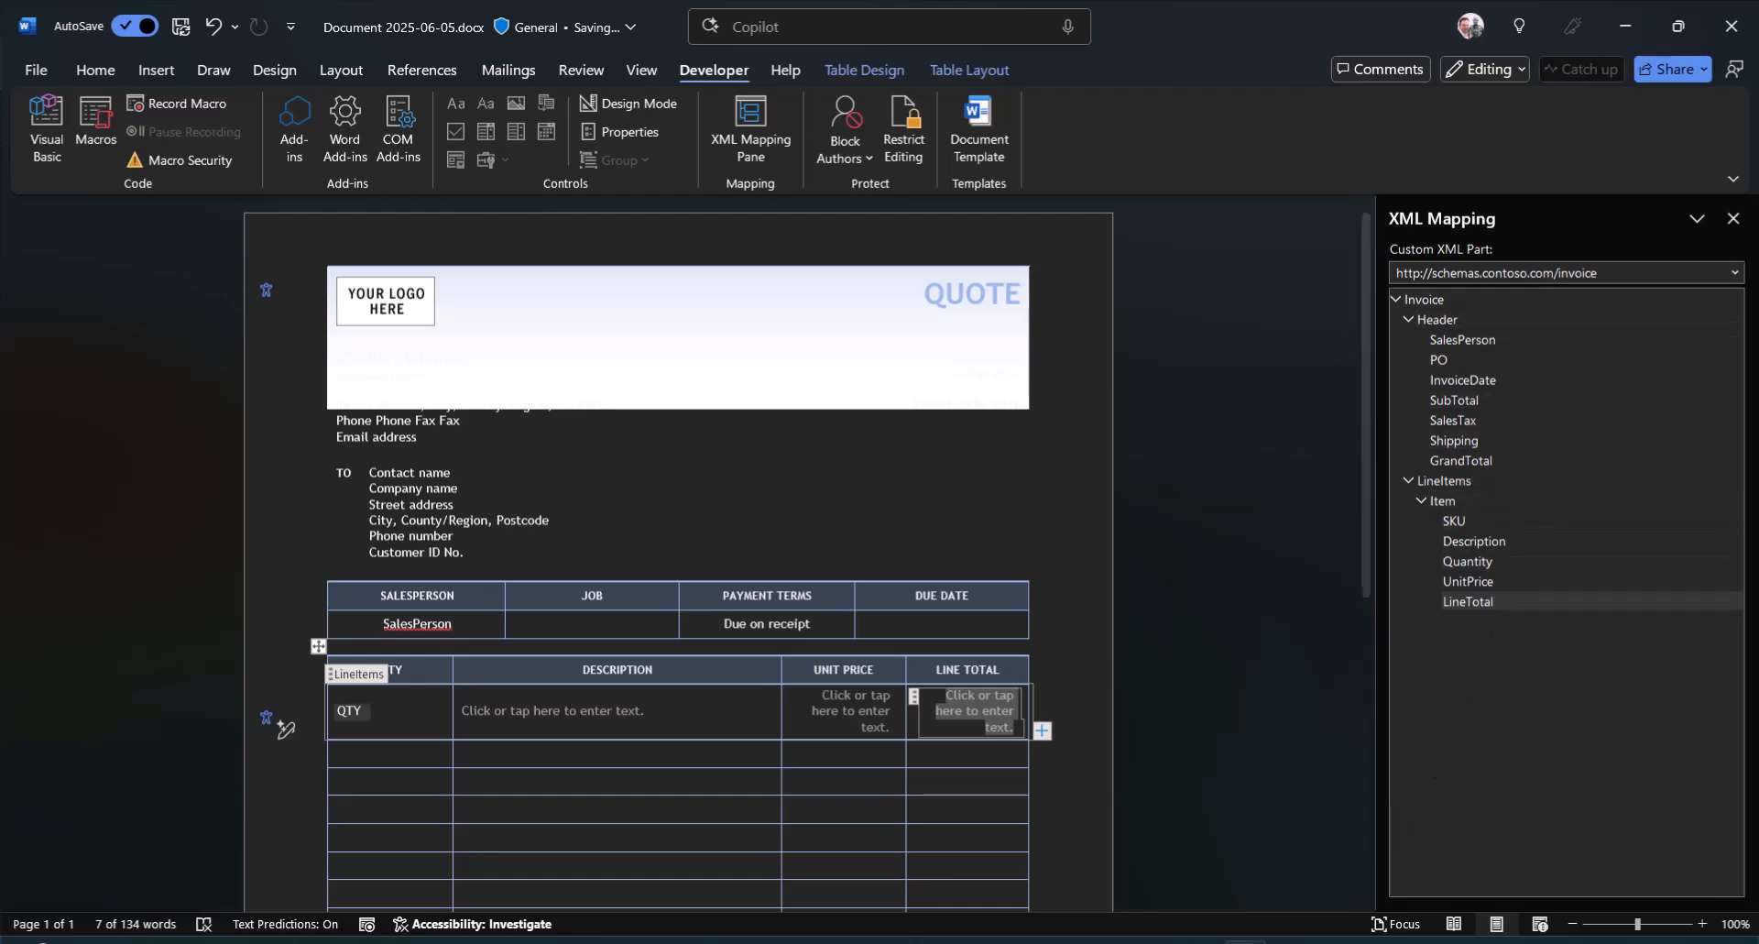
Close the quote template without keeping the file, and switch to the browser showing the generated quote Quote_20250605_085334.
key(alt+Tab)
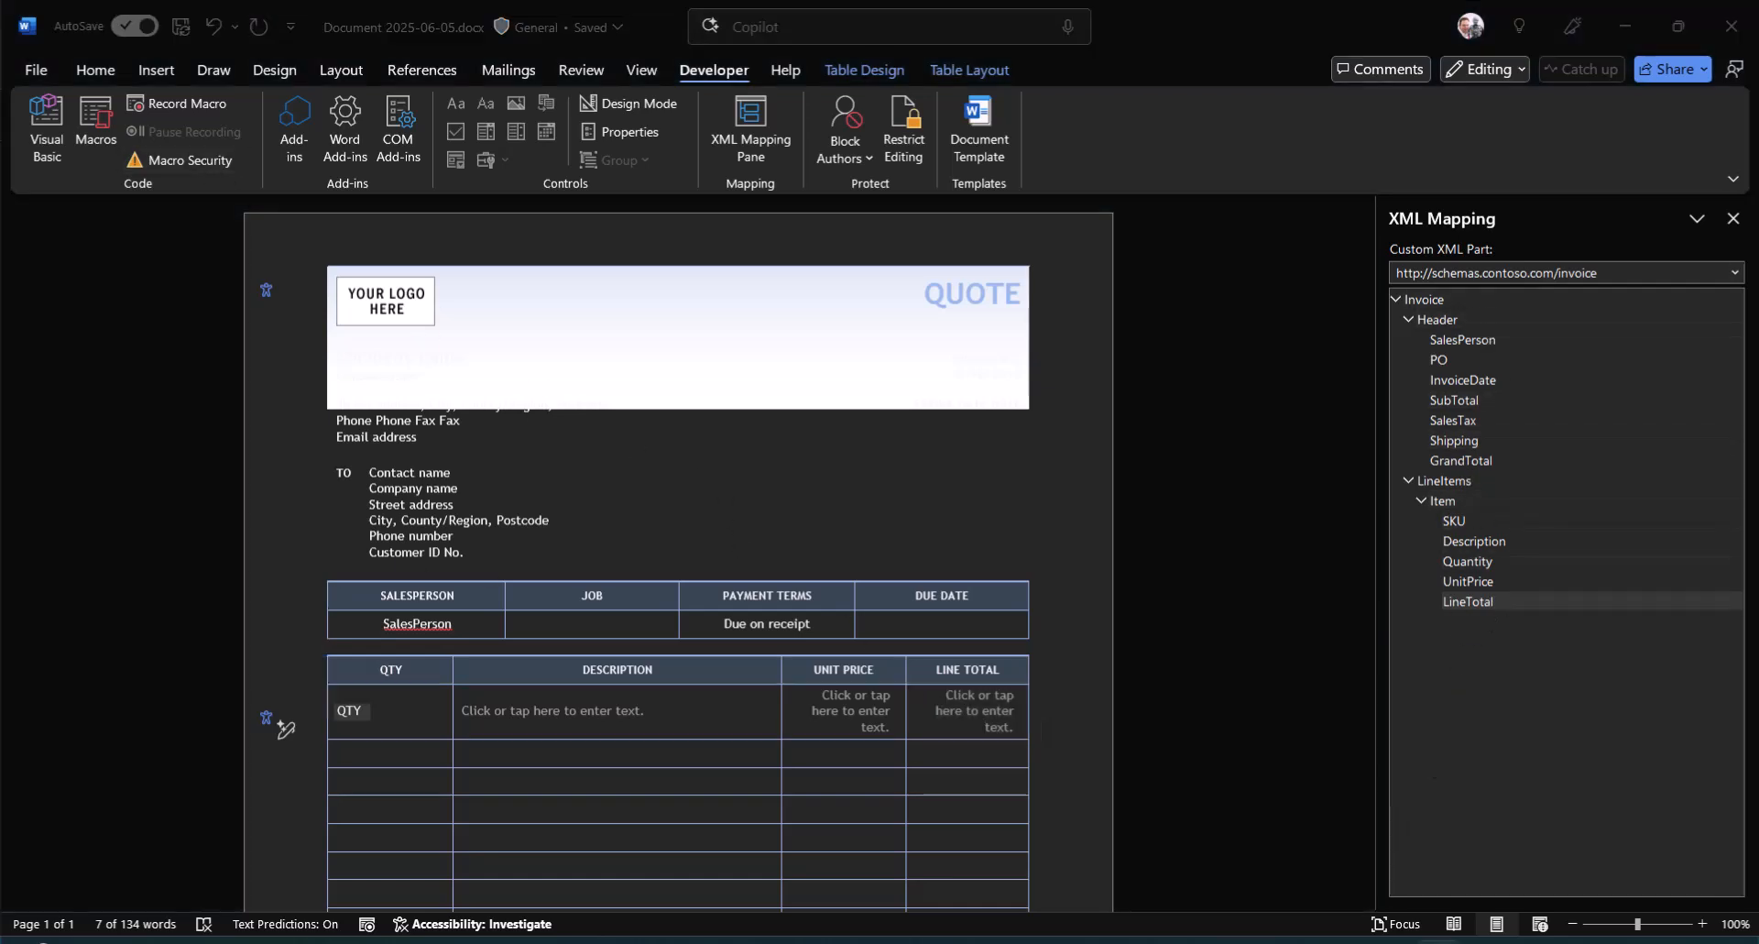
click(1499, 167)
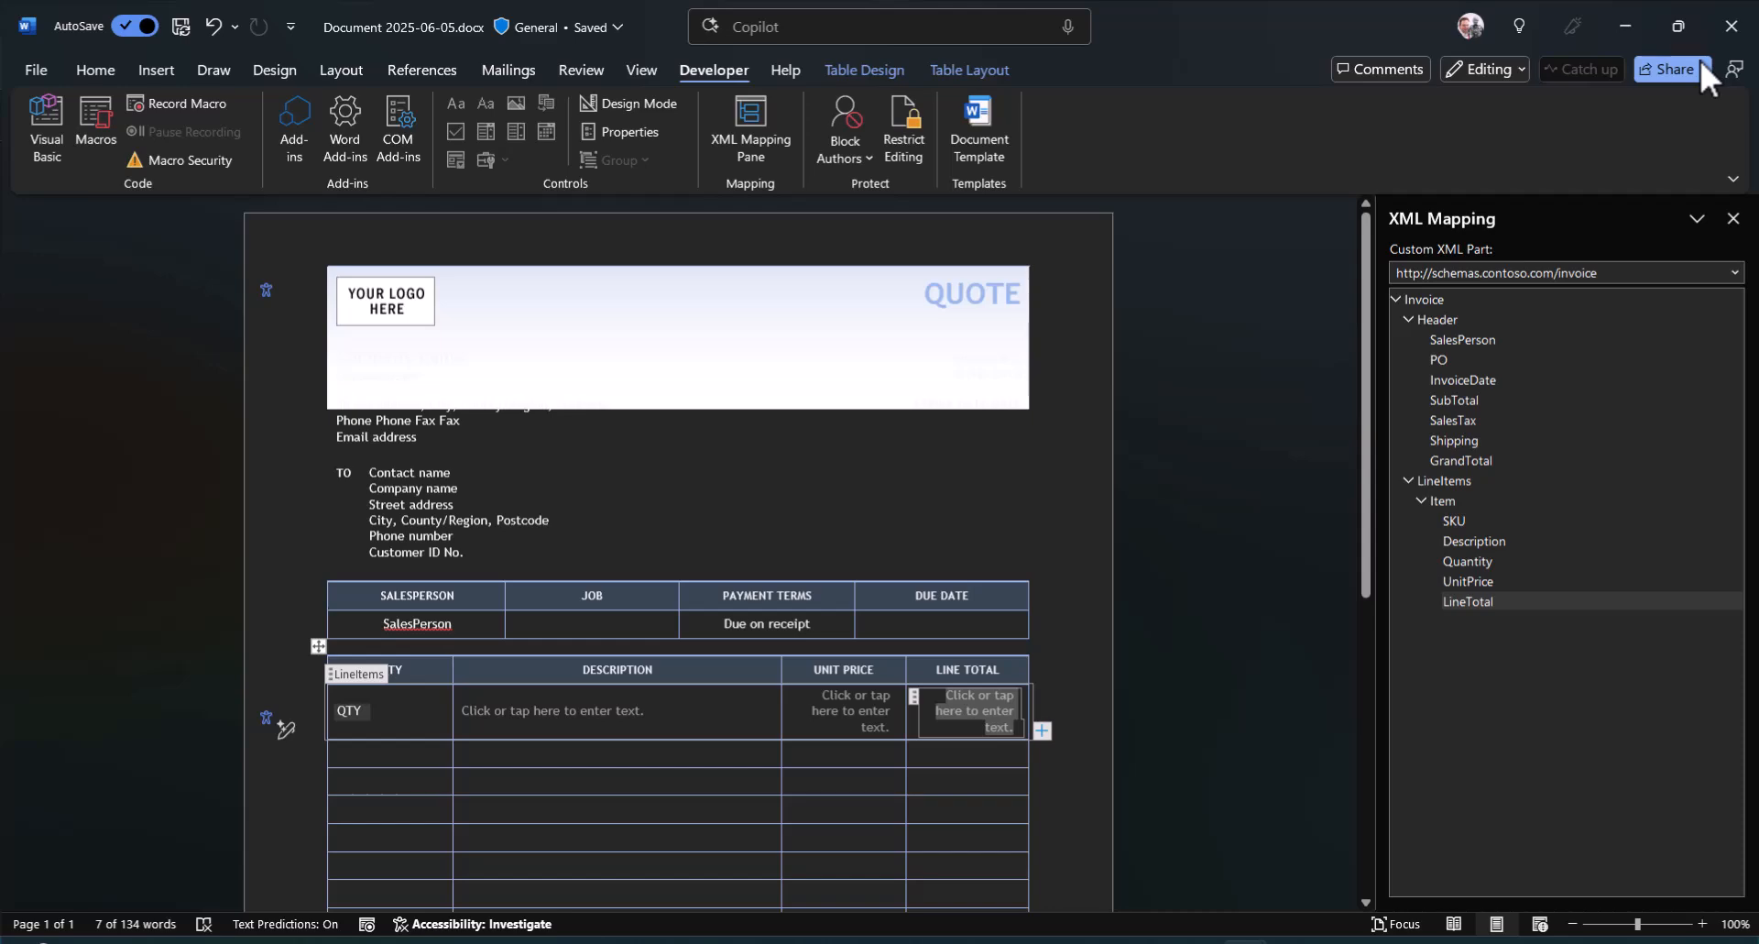
click(1732, 25)
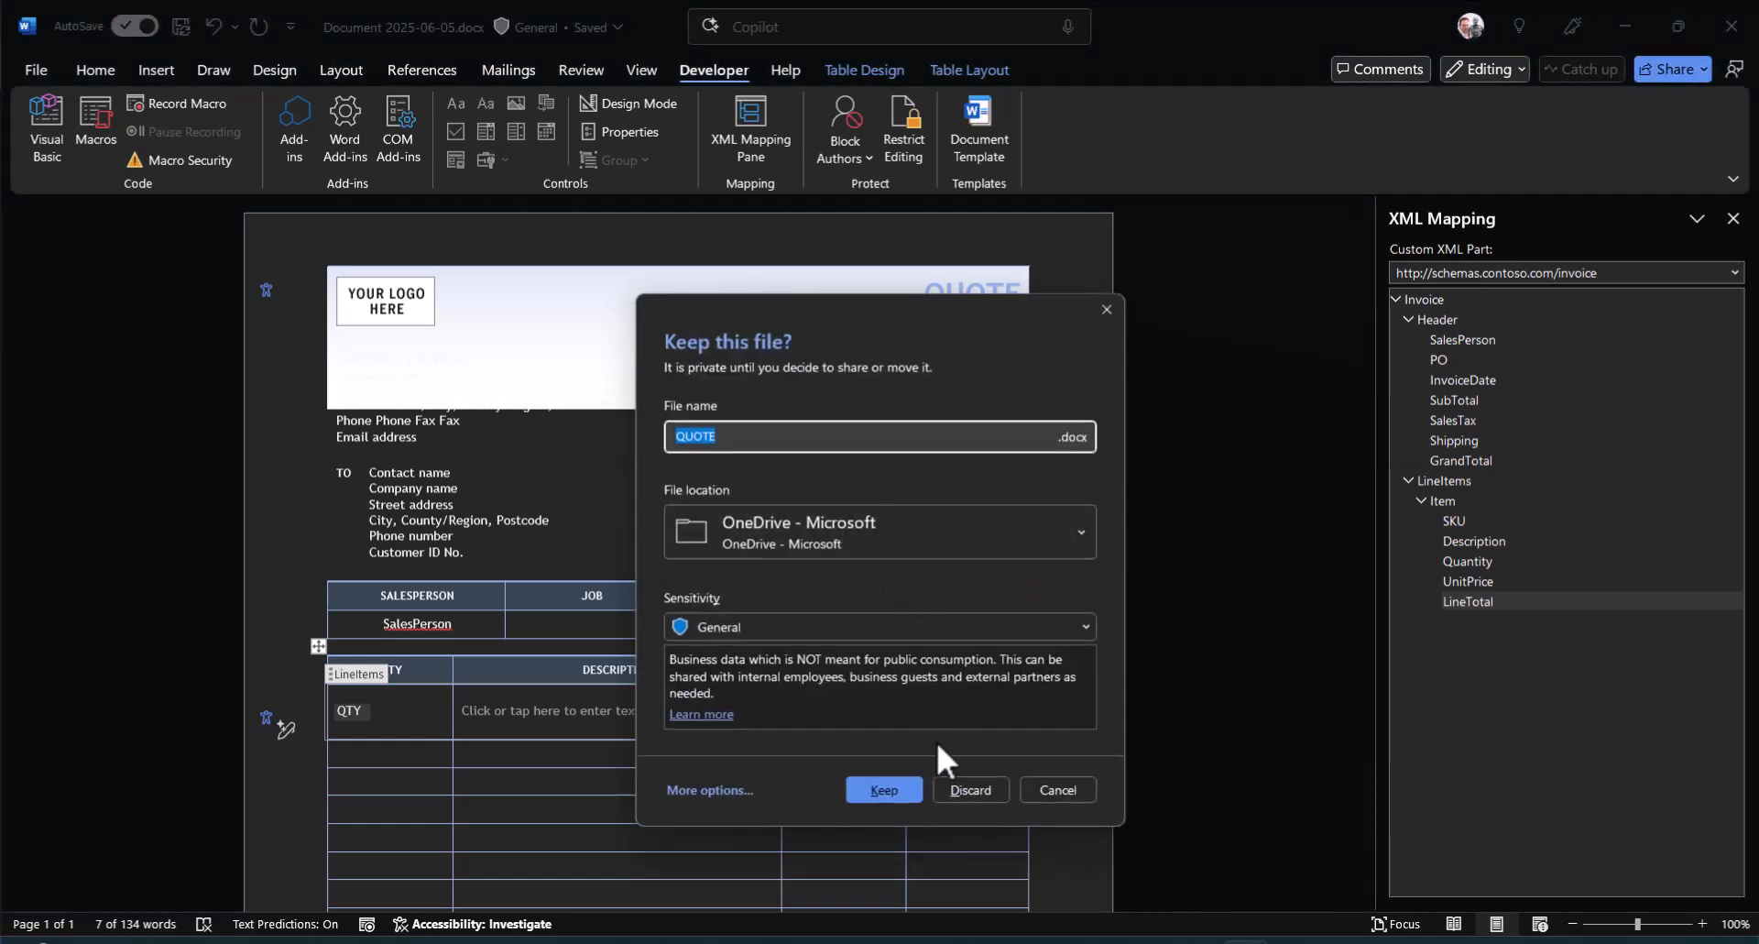
click(971, 792)
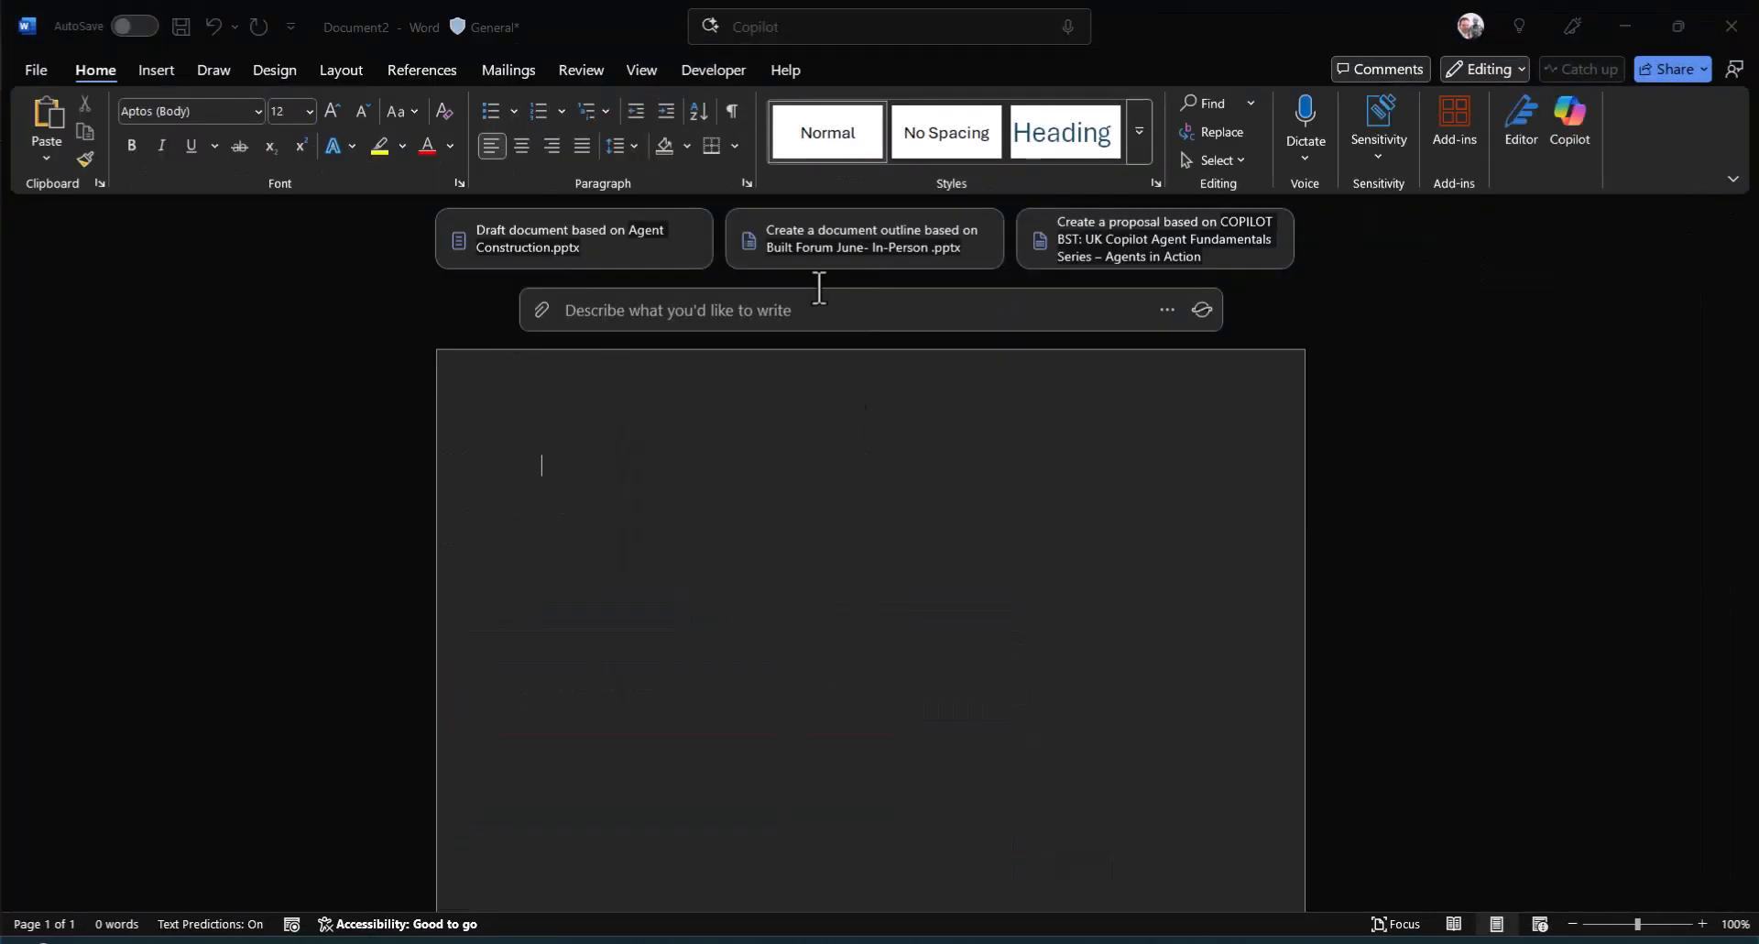
click(1636, 46)
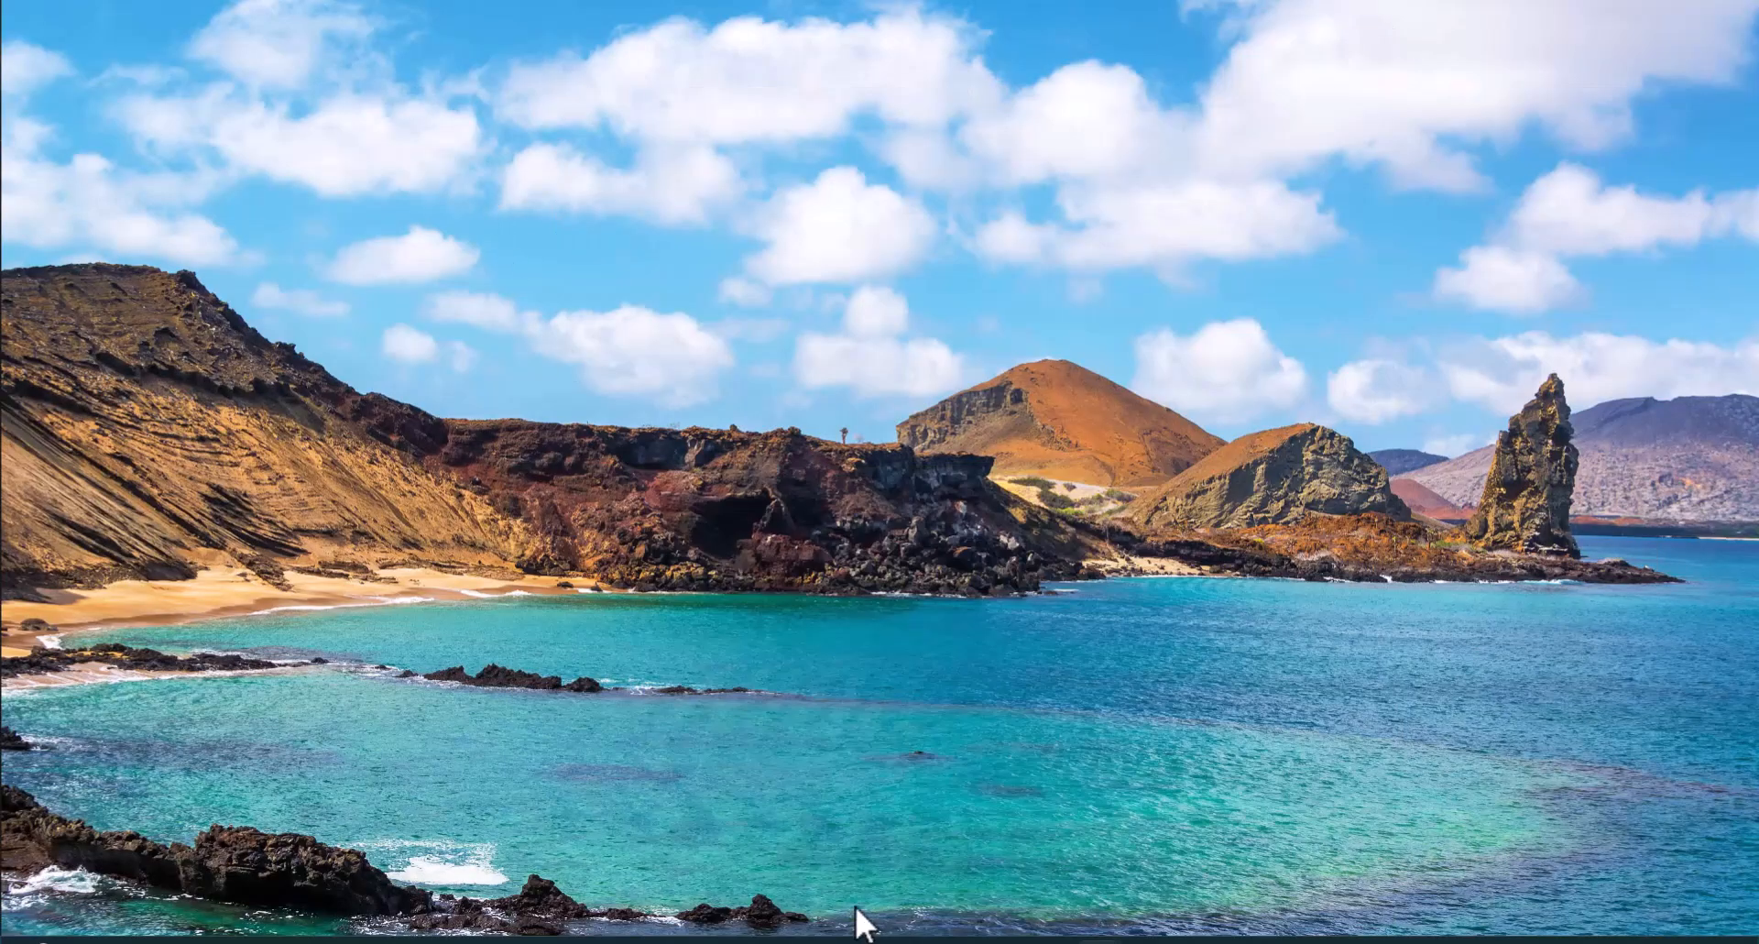
click(1054, 925)
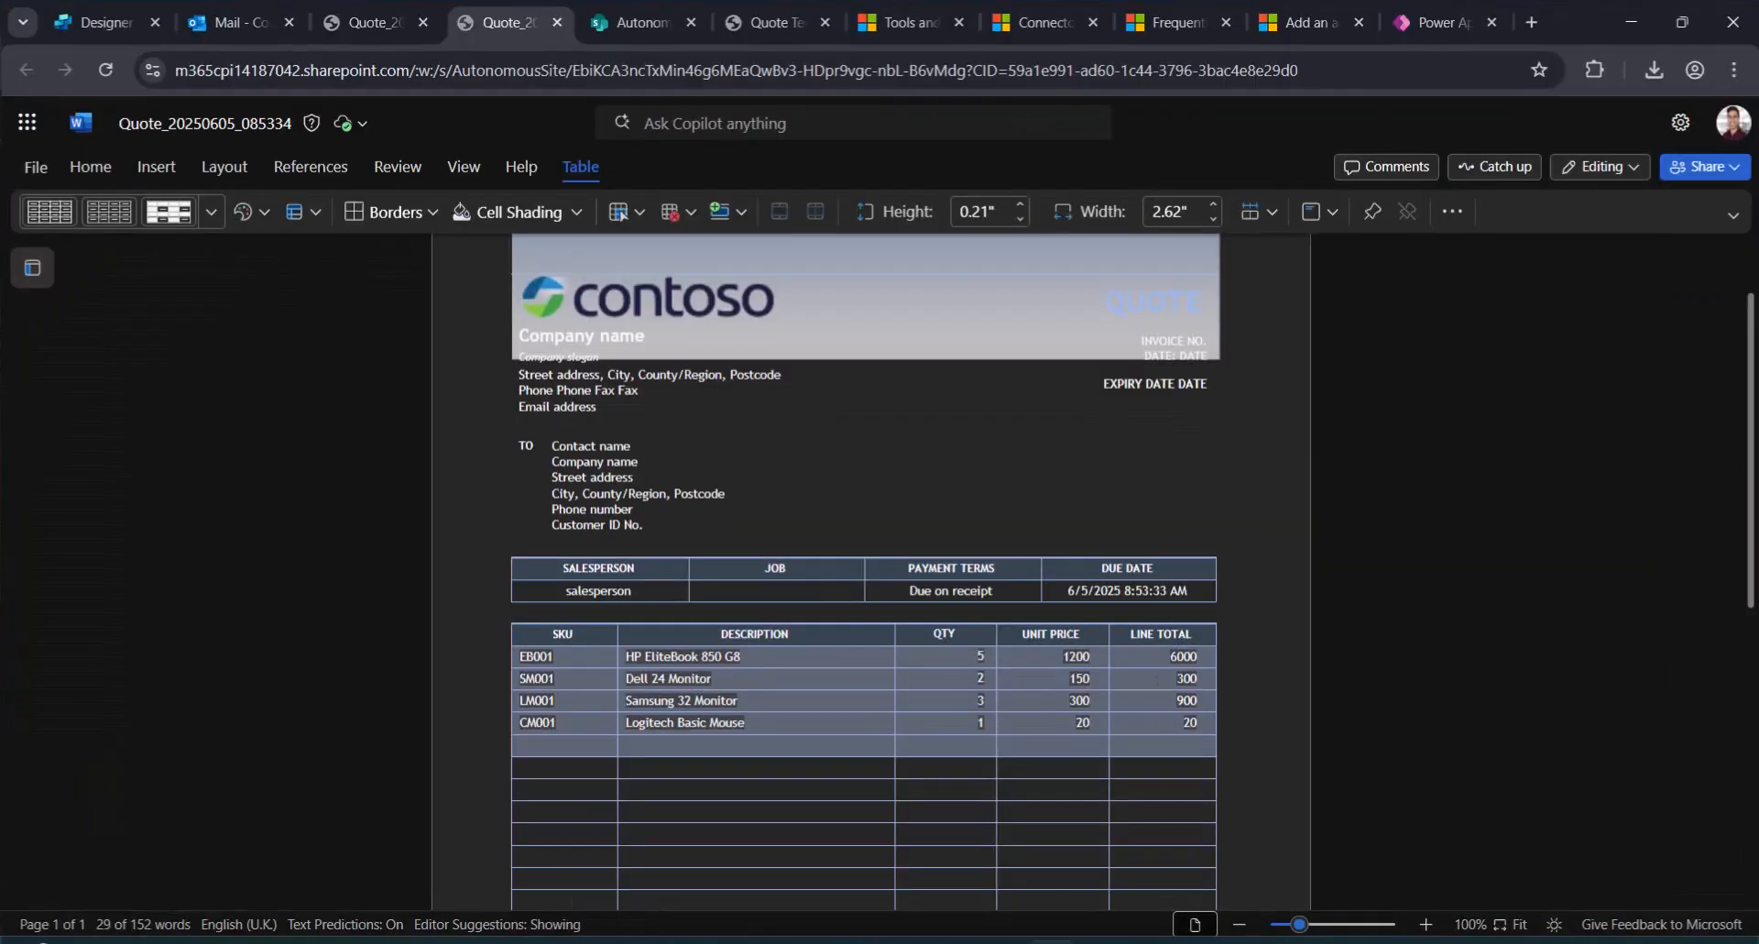
Switch to the Autonomous Site in SharePoint and examine the Quote Template folder and the generated documents in the Quotes folder.
click(629, 35)
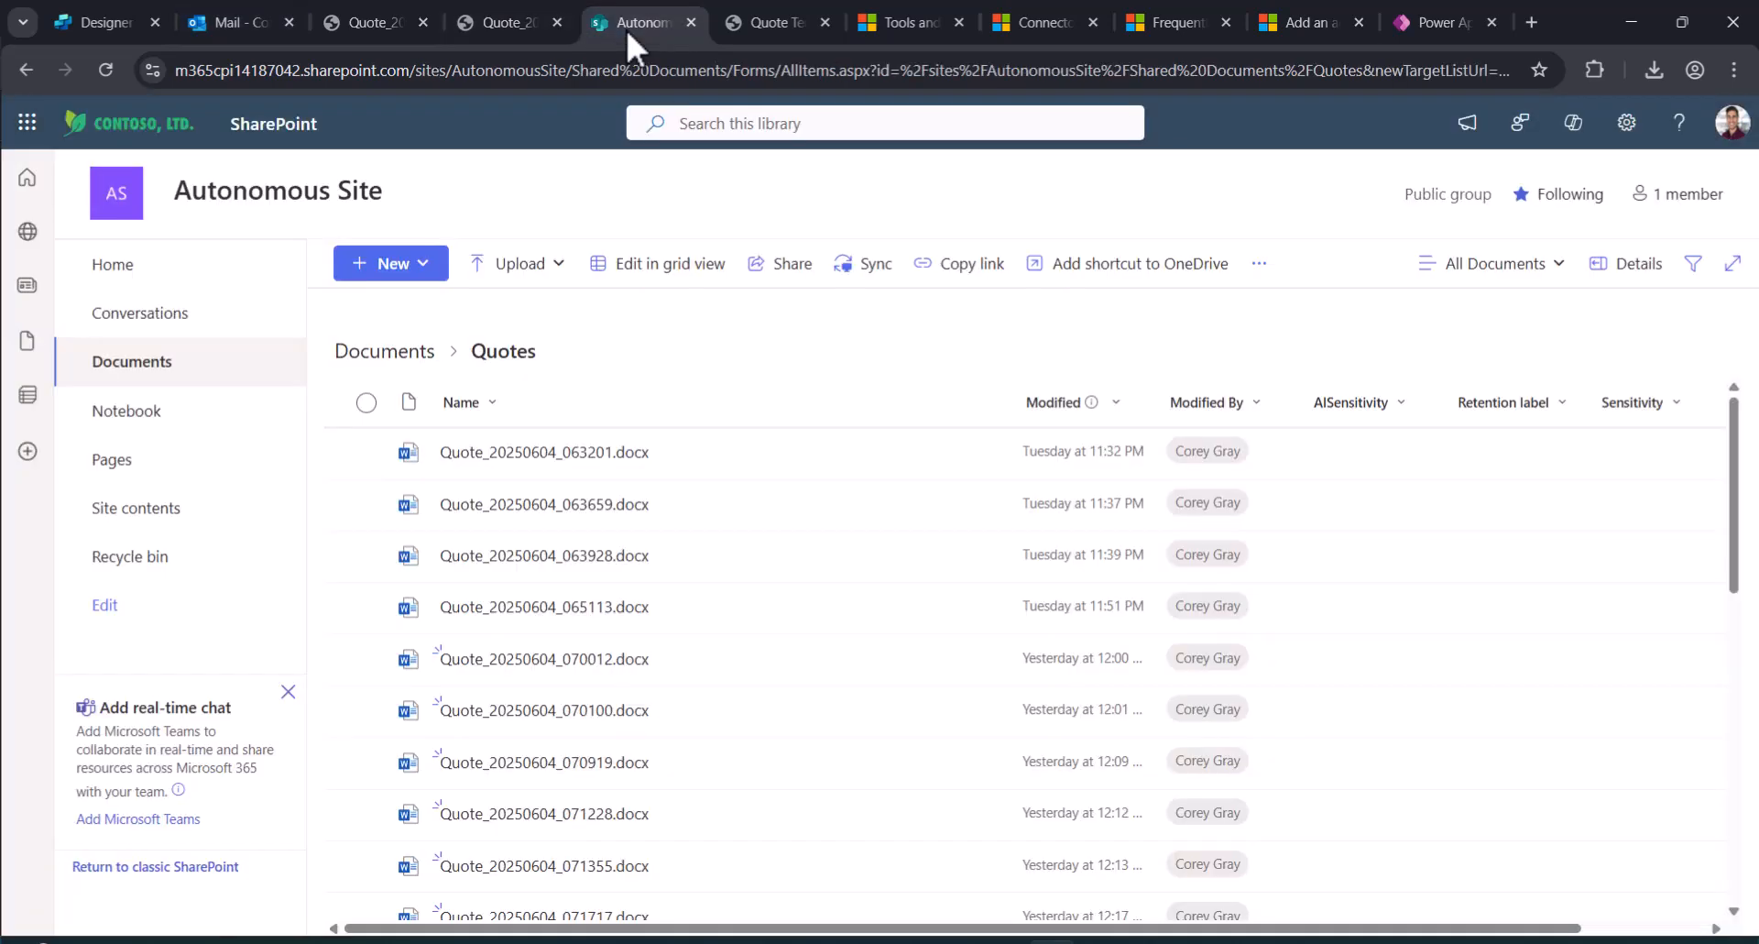
click(138, 367)
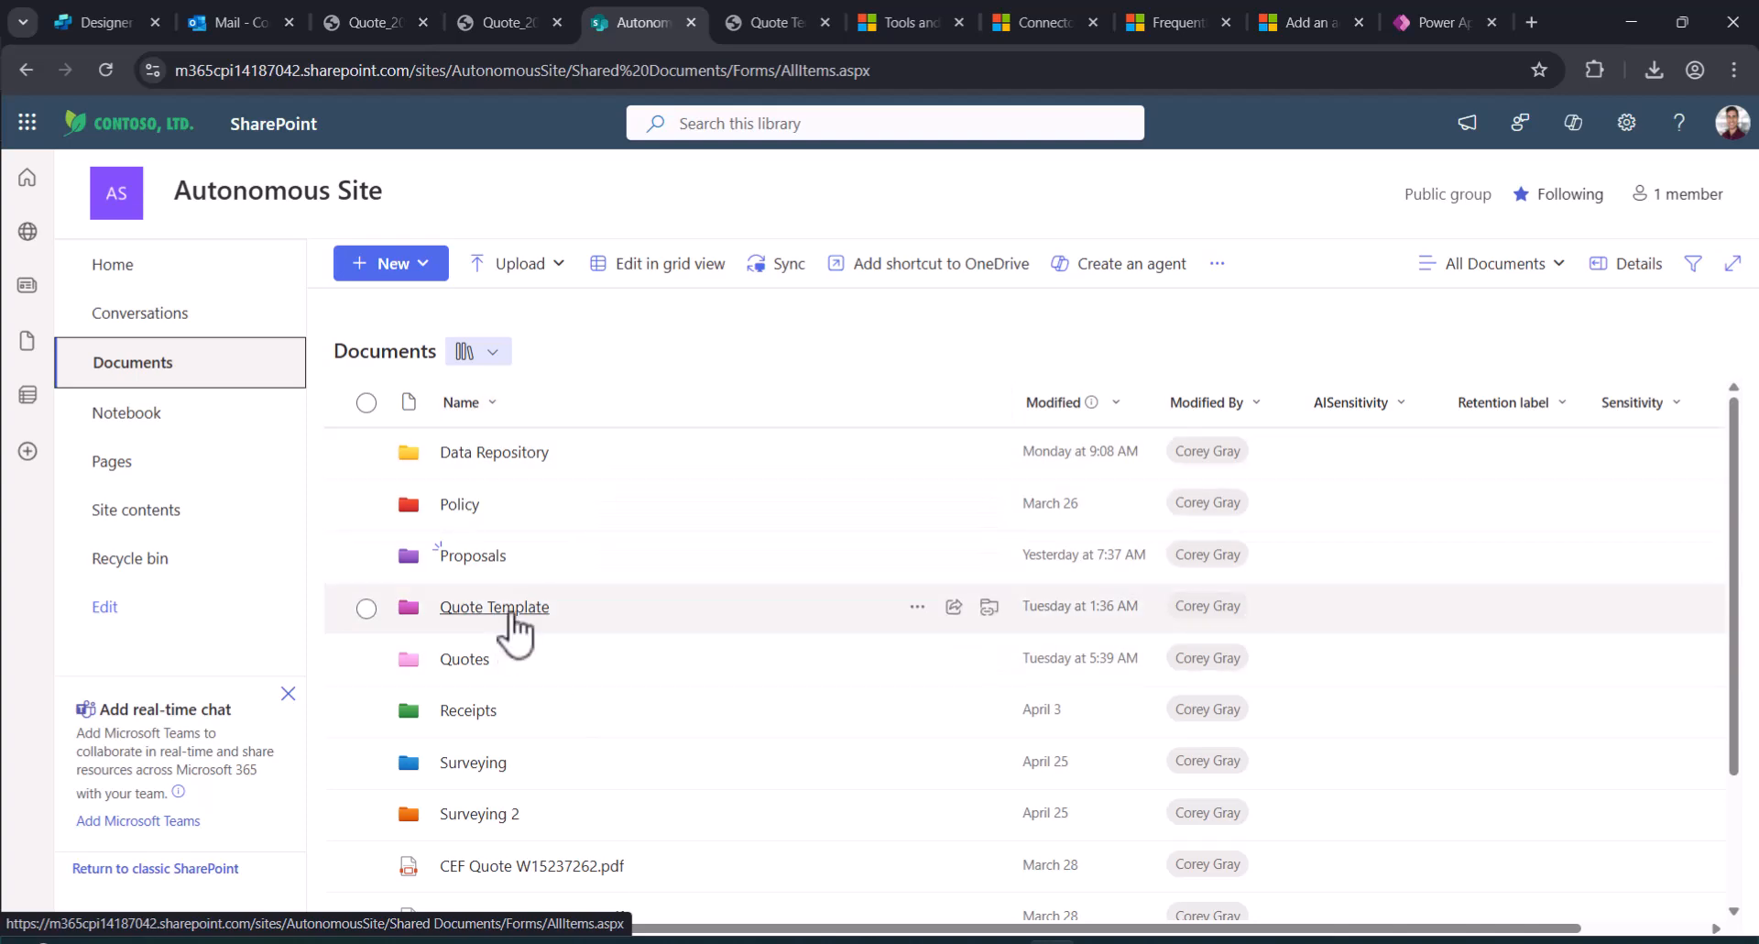
click(560, 614)
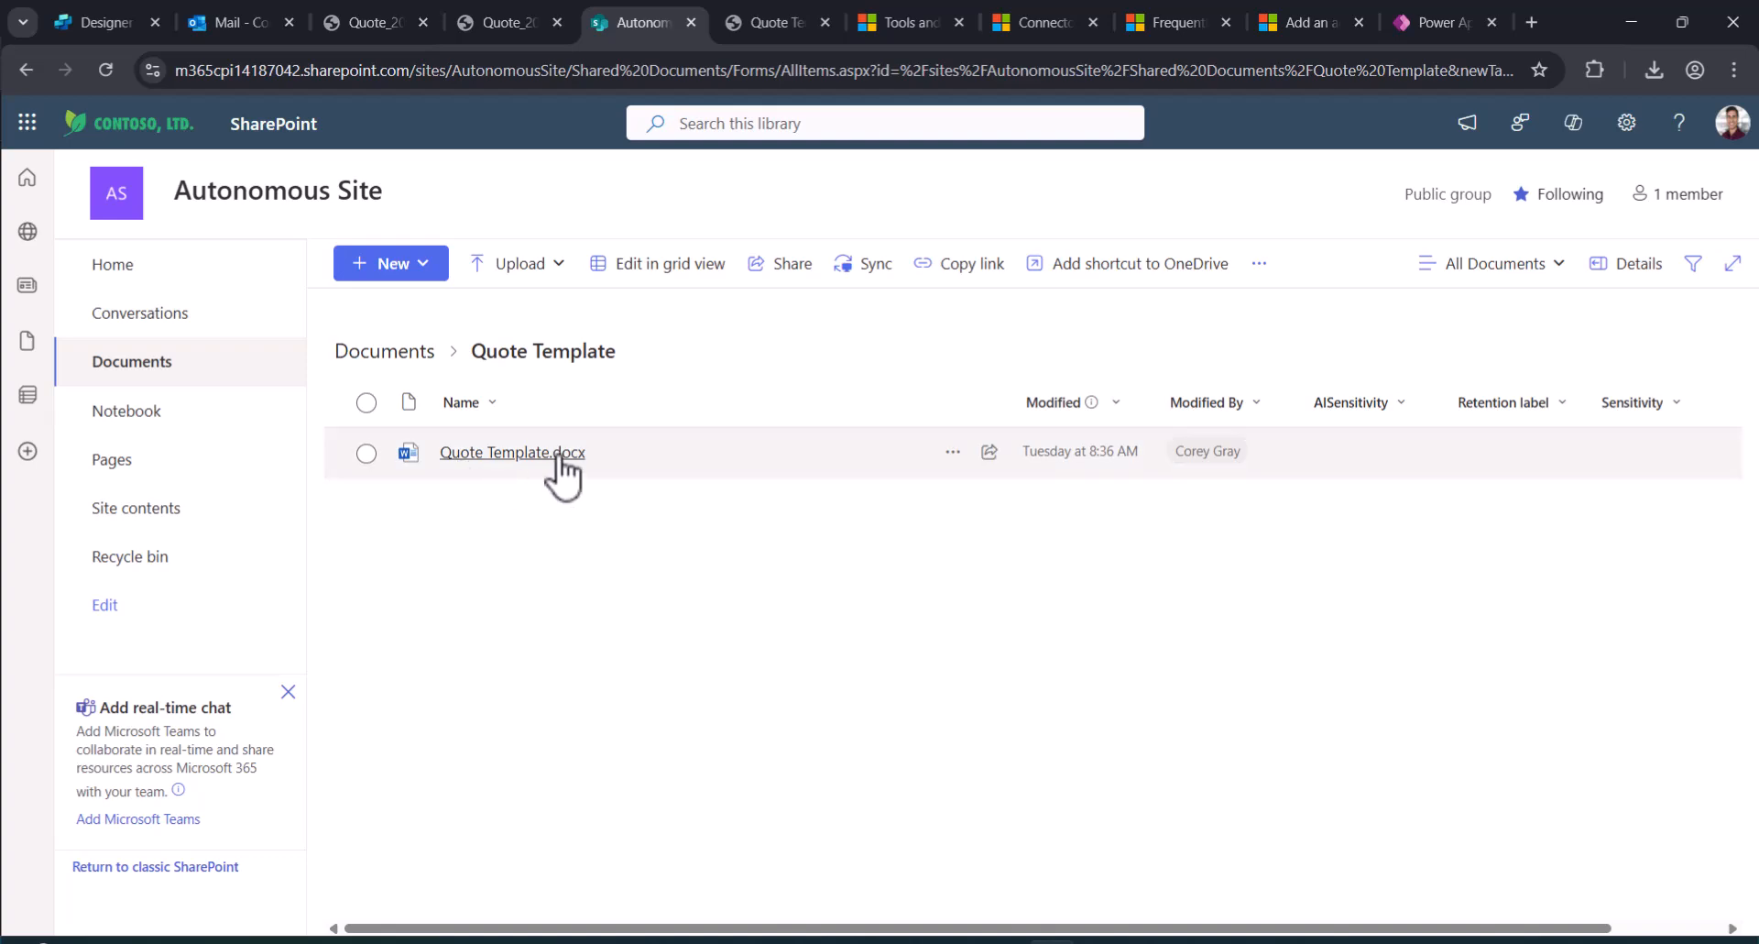
click(174, 367)
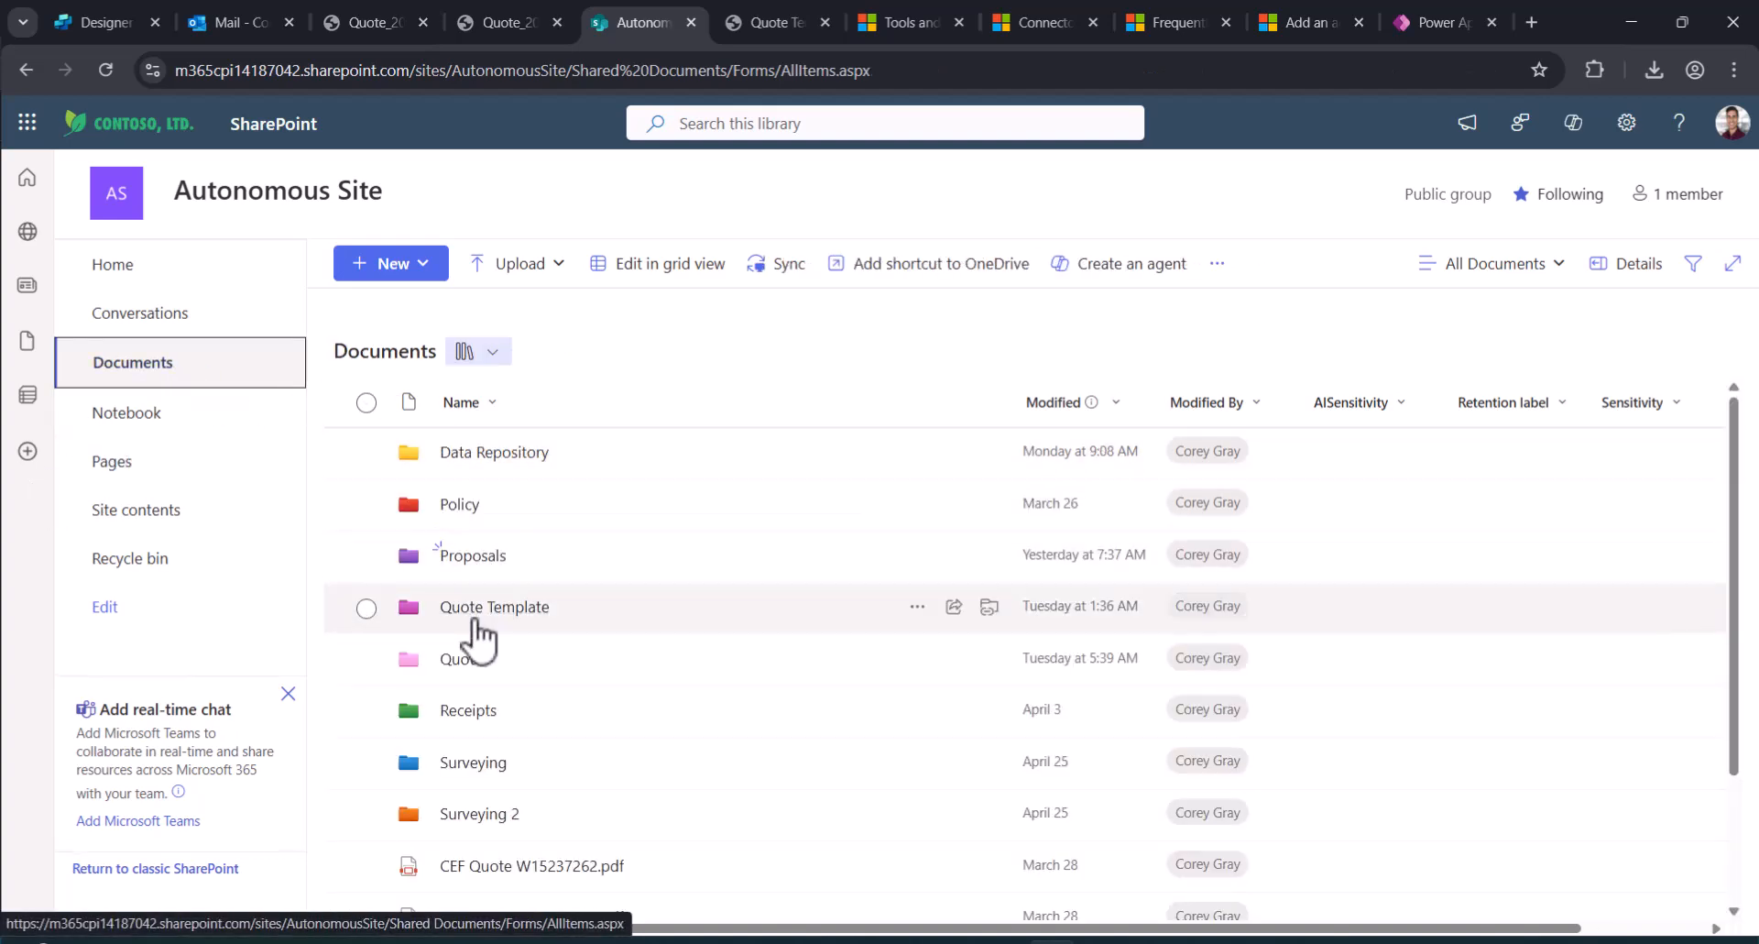
click(469, 661)
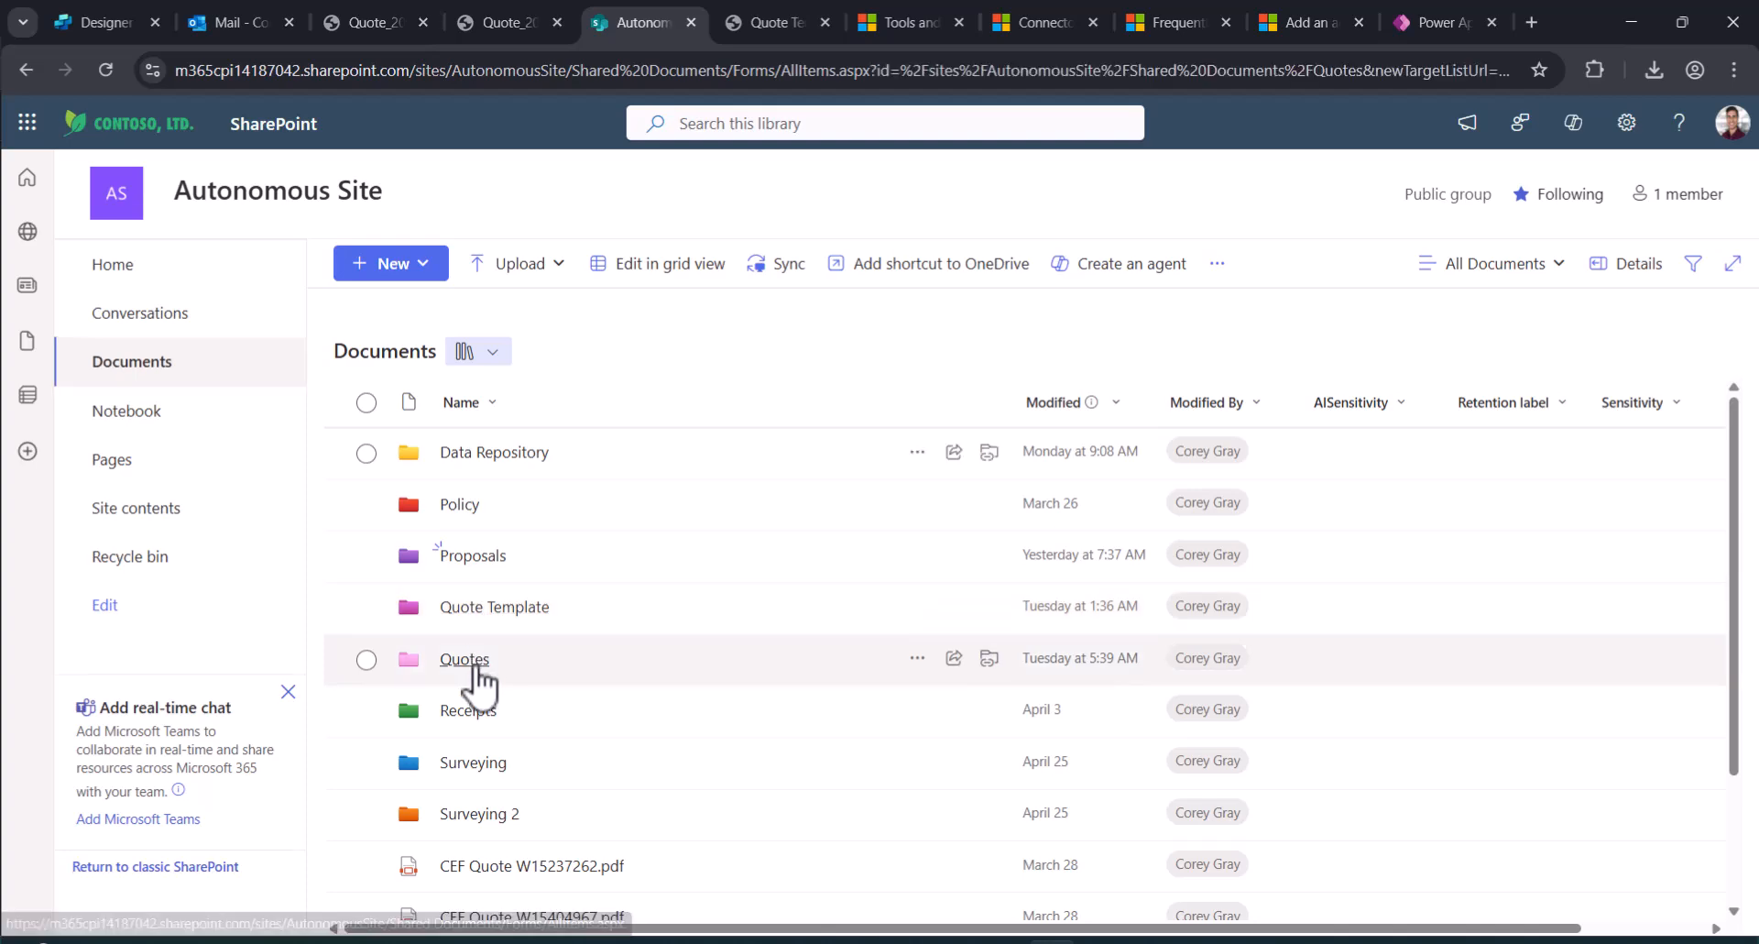
scroll(599, 630, down, 10)
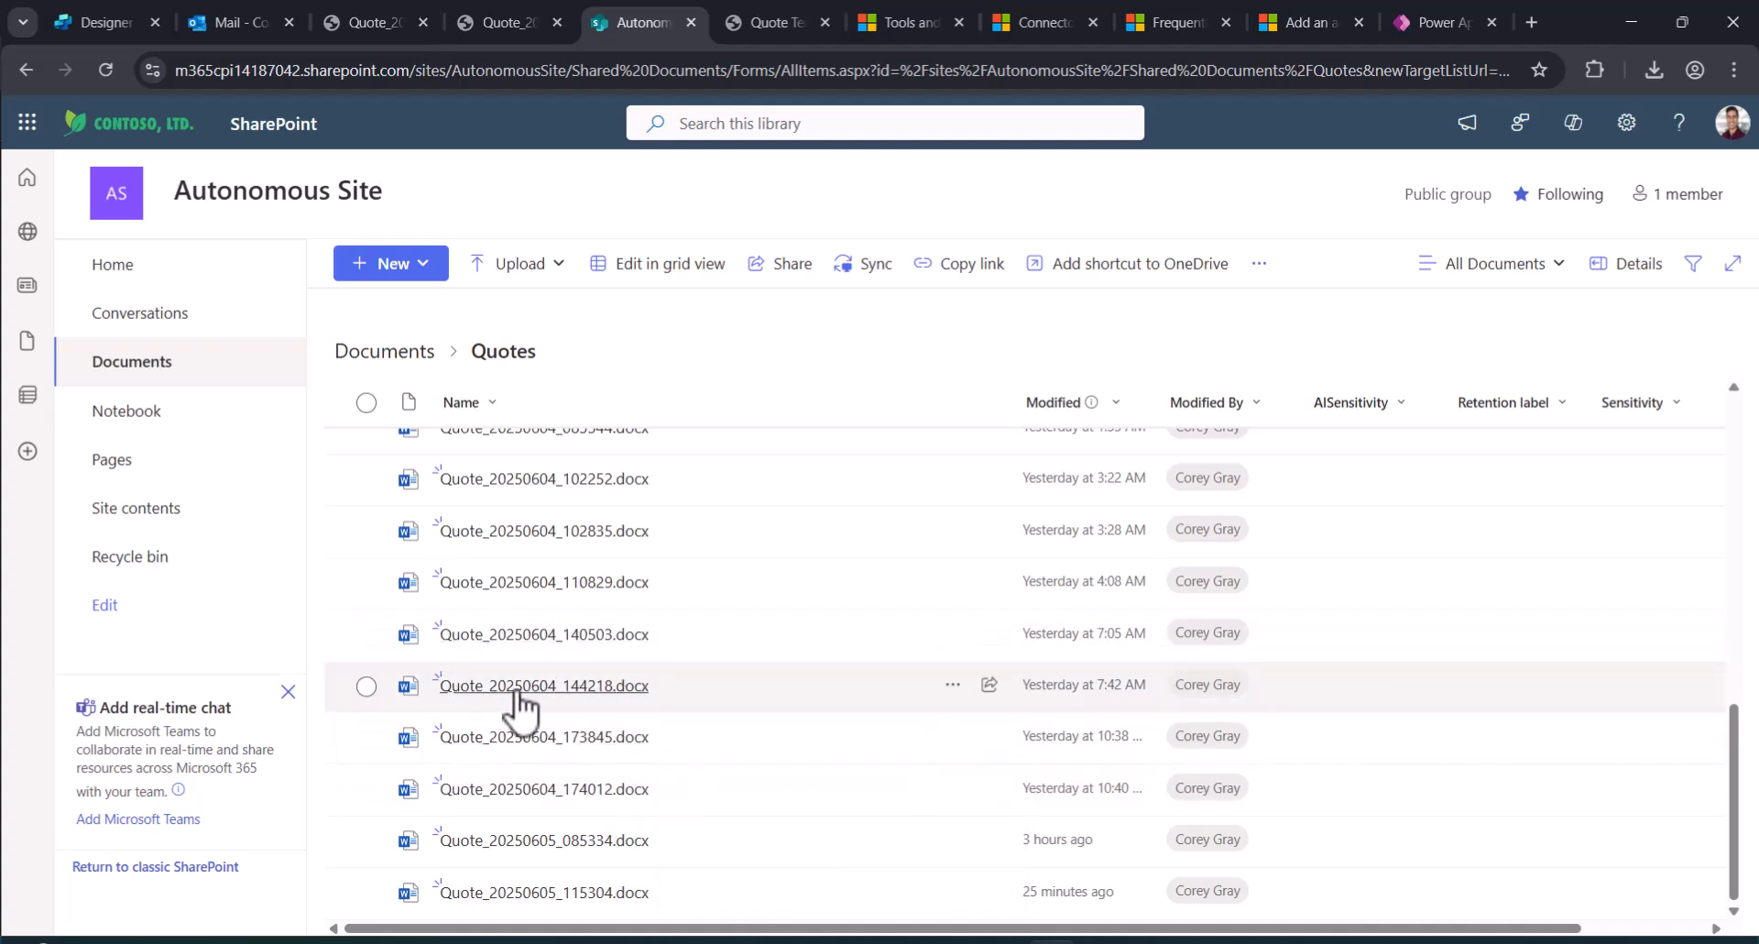
mouse_move(518, 694)
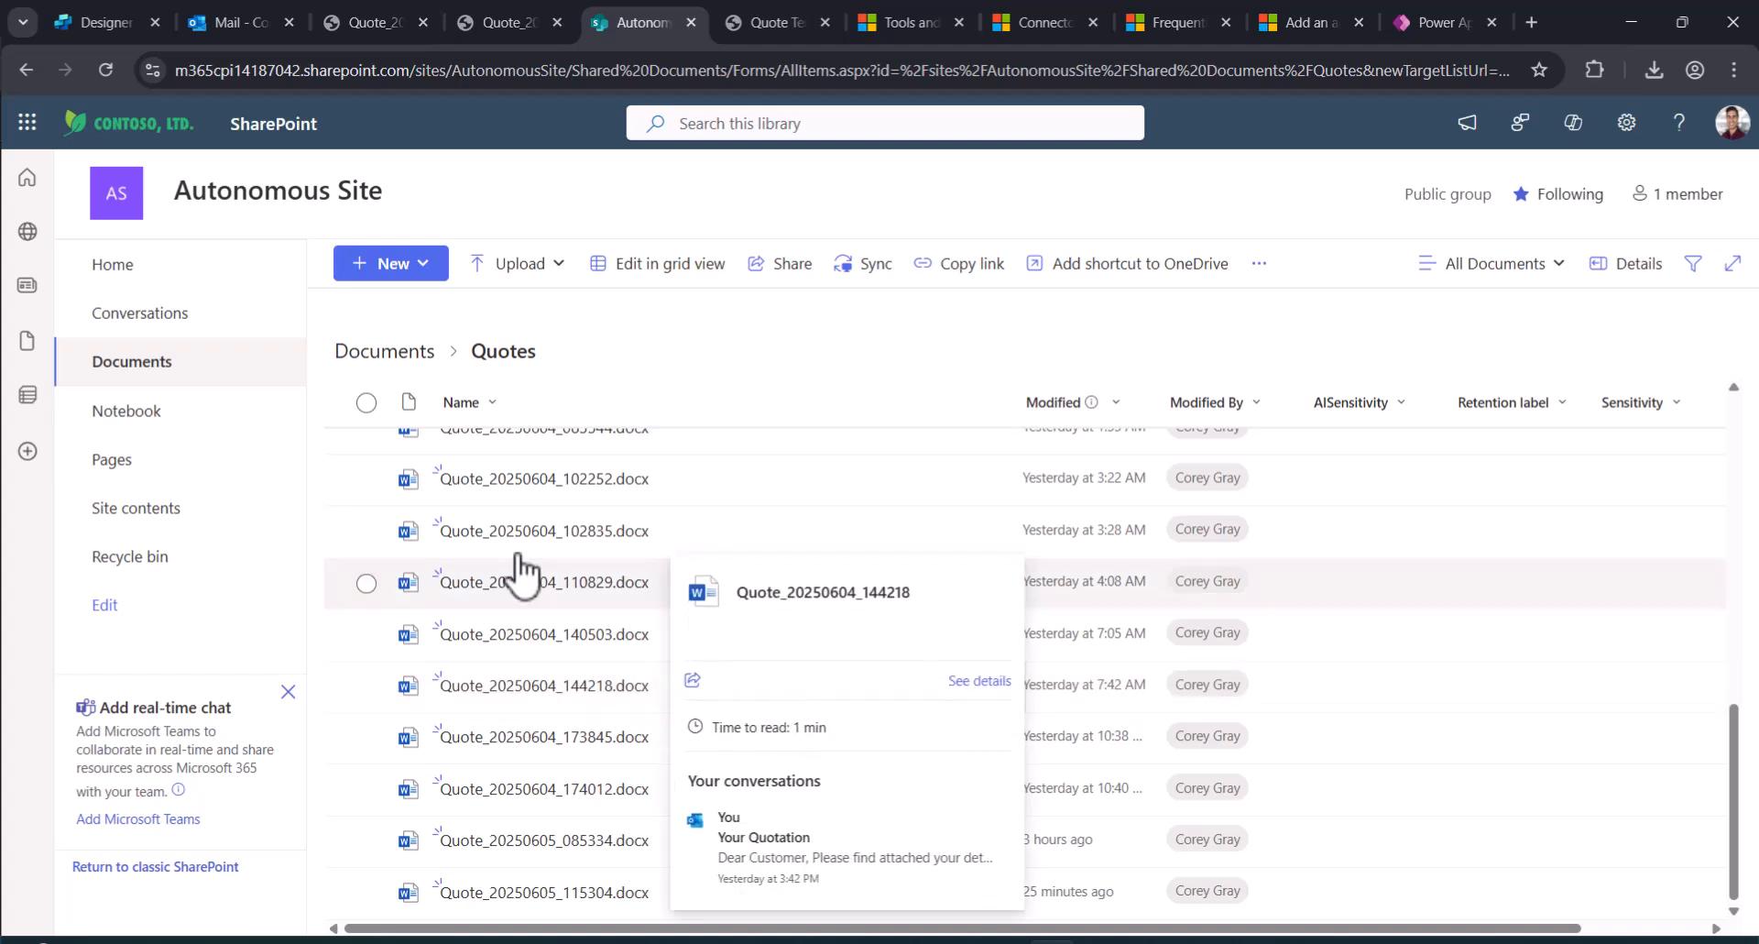
mouse_move(610, 634)
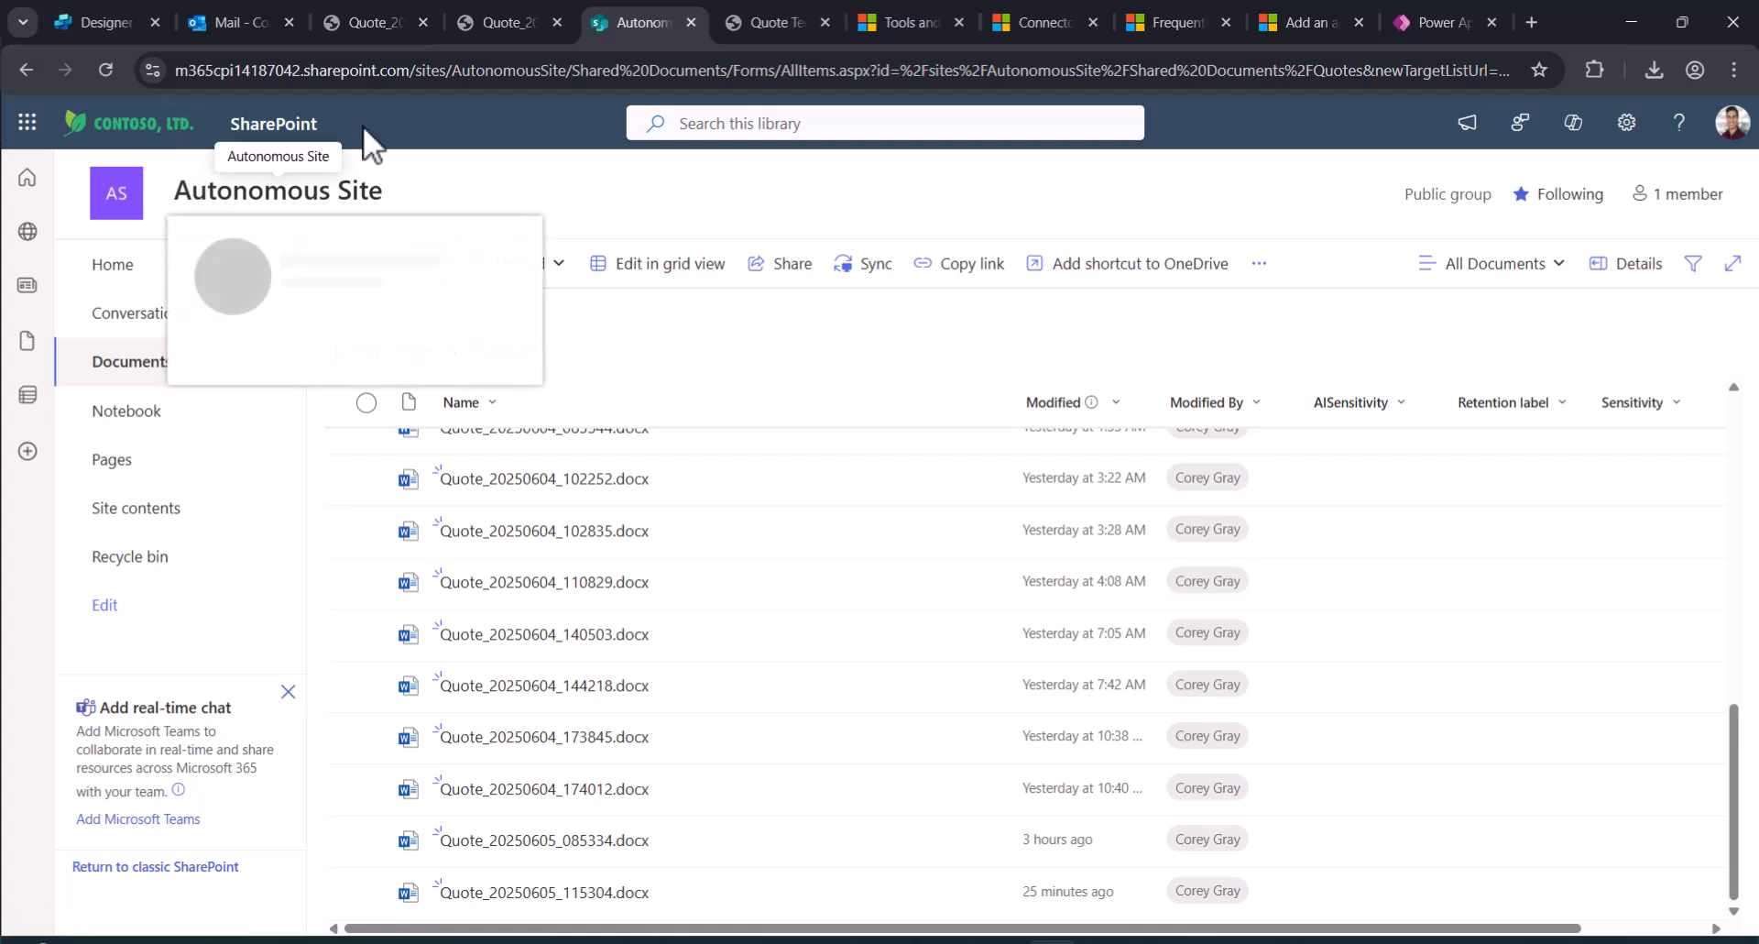
Switch to the Populate Quote Template flow in Copilot Studio and inspect the parameters of its Send an email (V2) action.
click(106, 27)
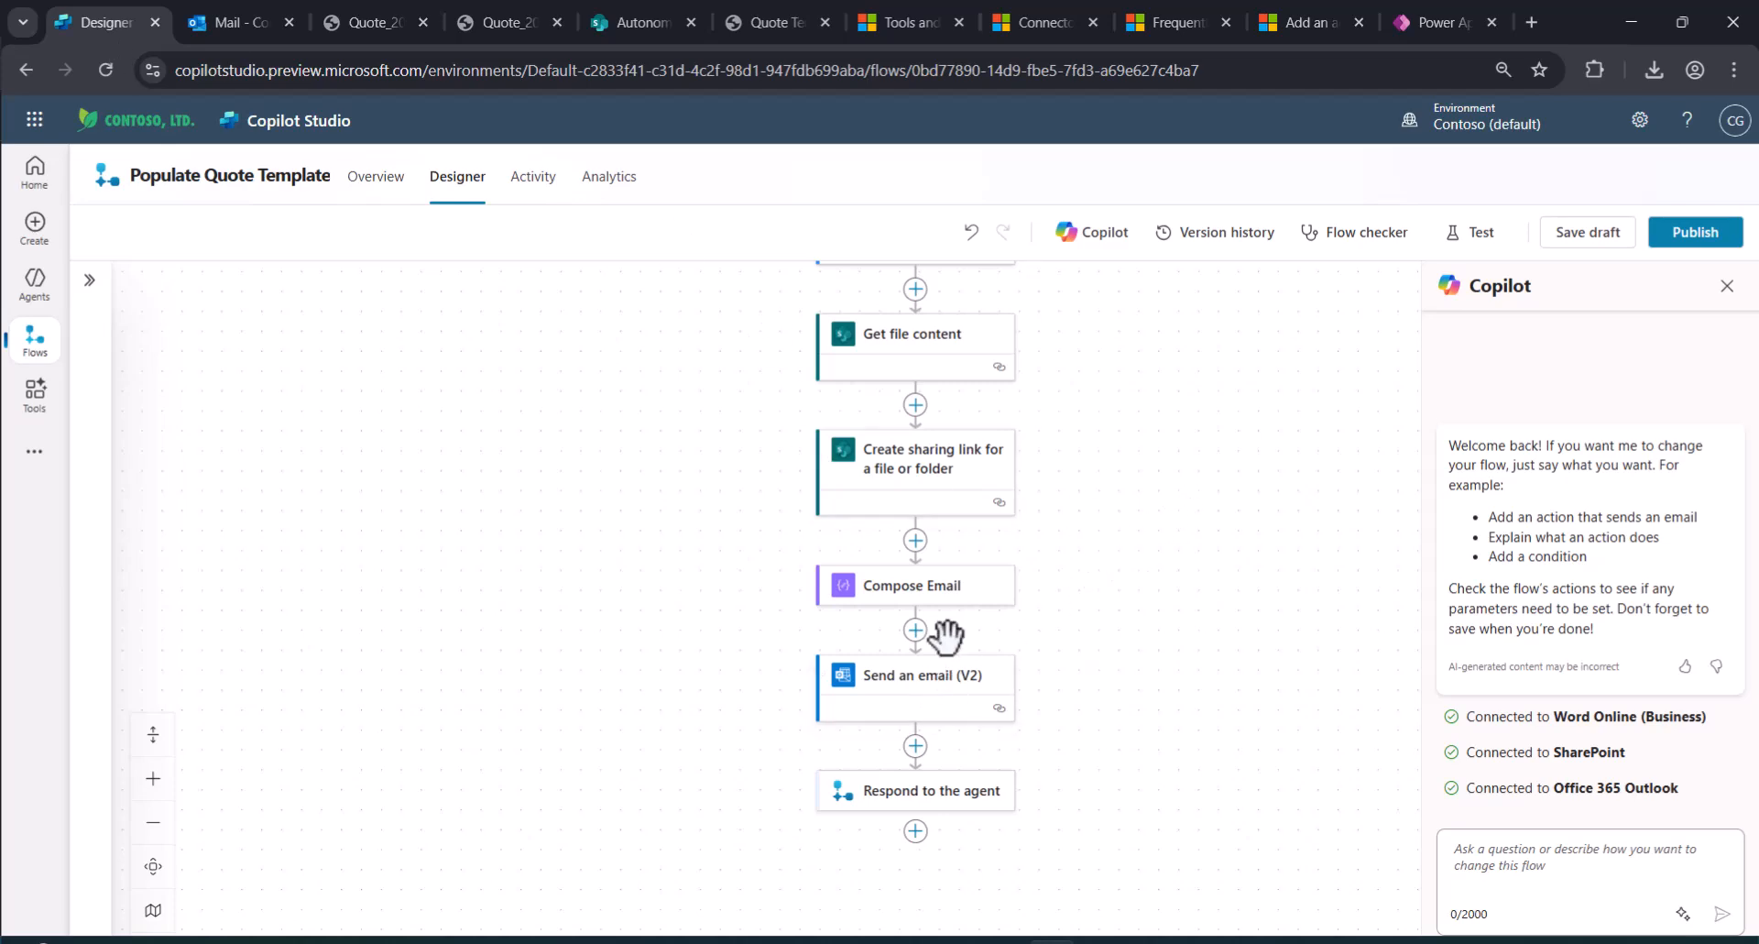
click(930, 680)
scroll(950, 596, up, 2)
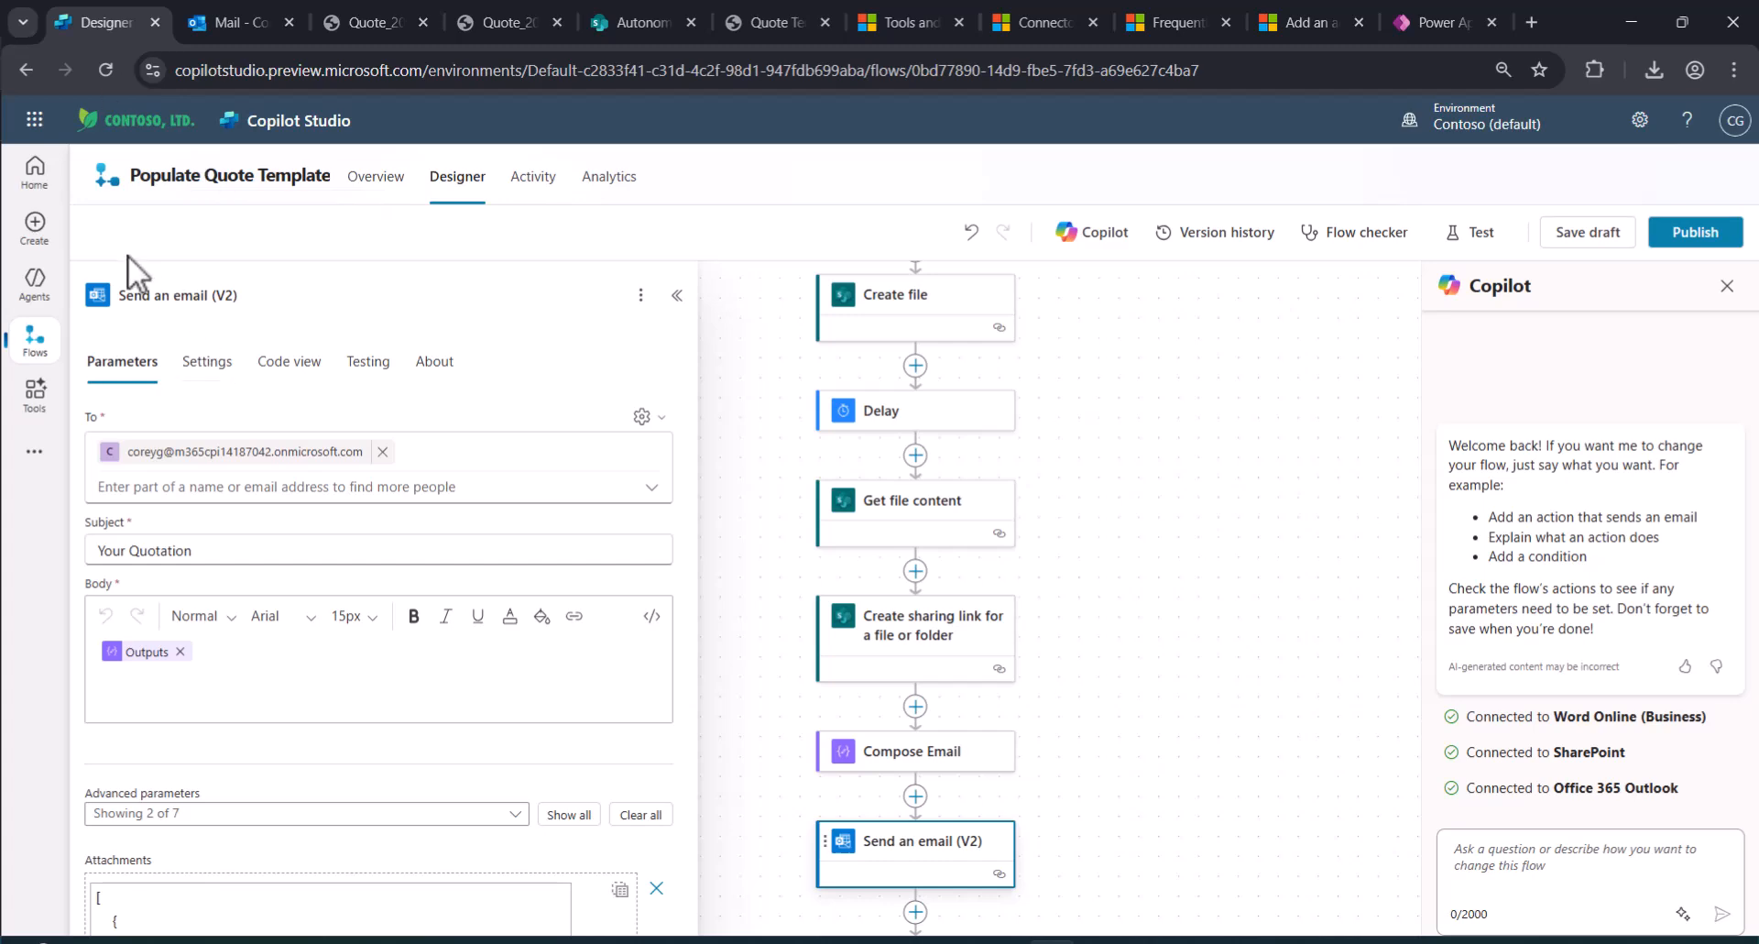
Leave the flow designer without saving and open the Sales Proposal Agent from the agents list.
click(39, 292)
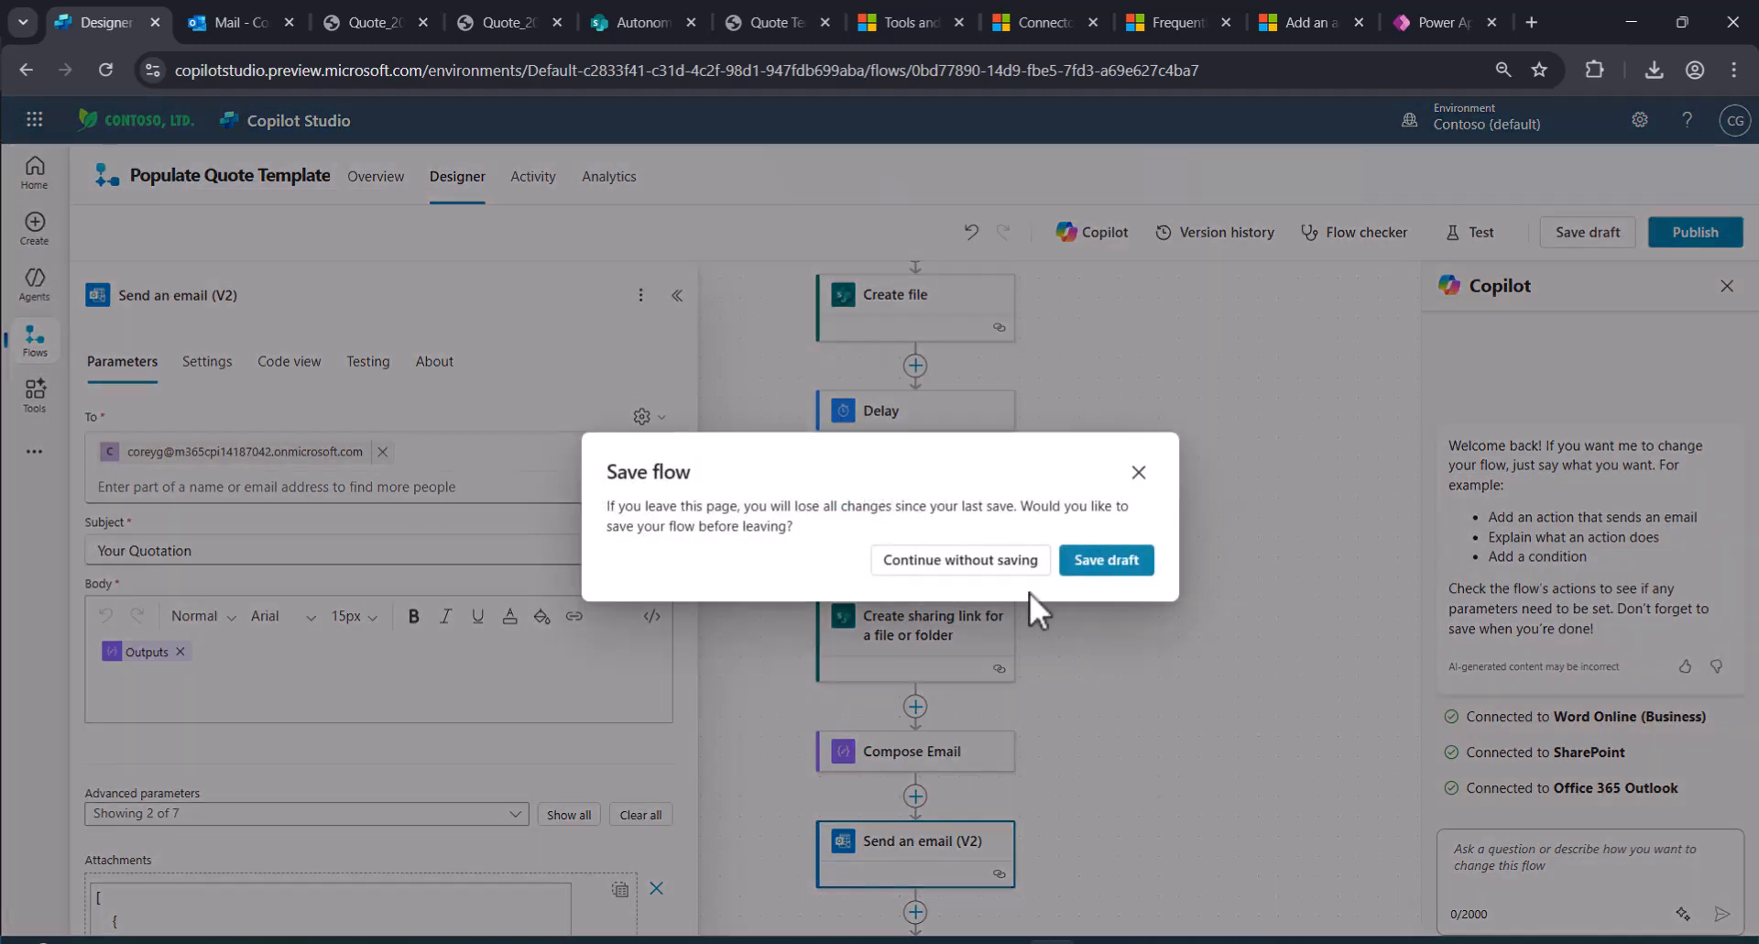
click(941, 562)
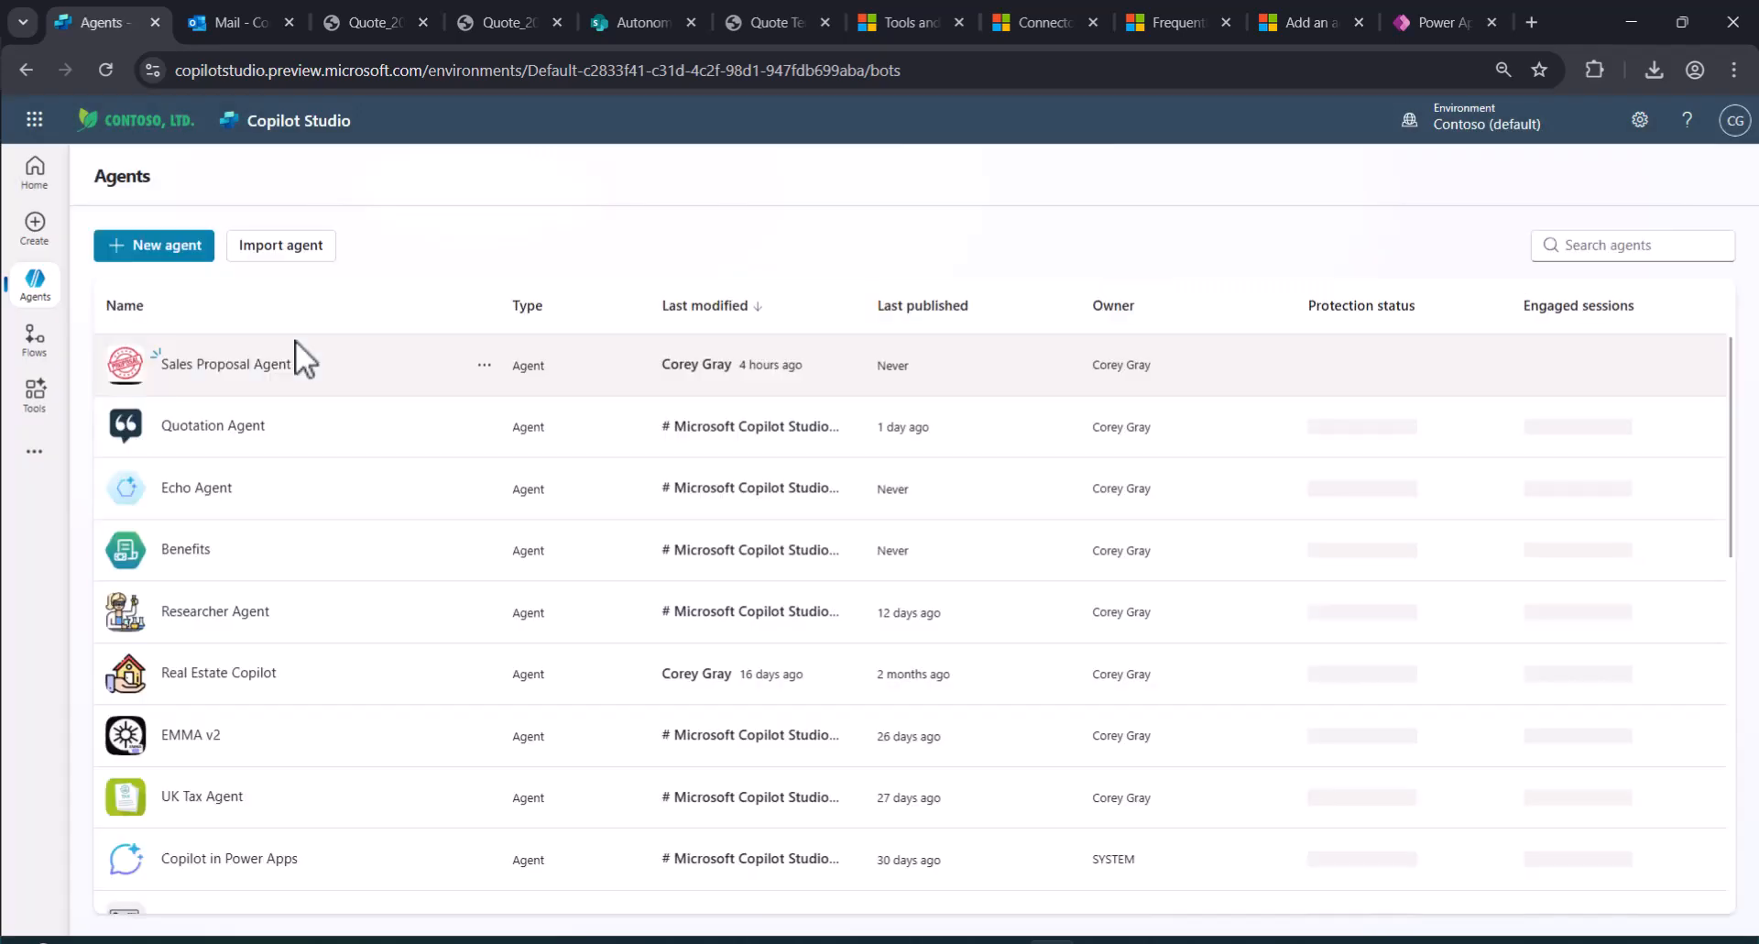
click(246, 364)
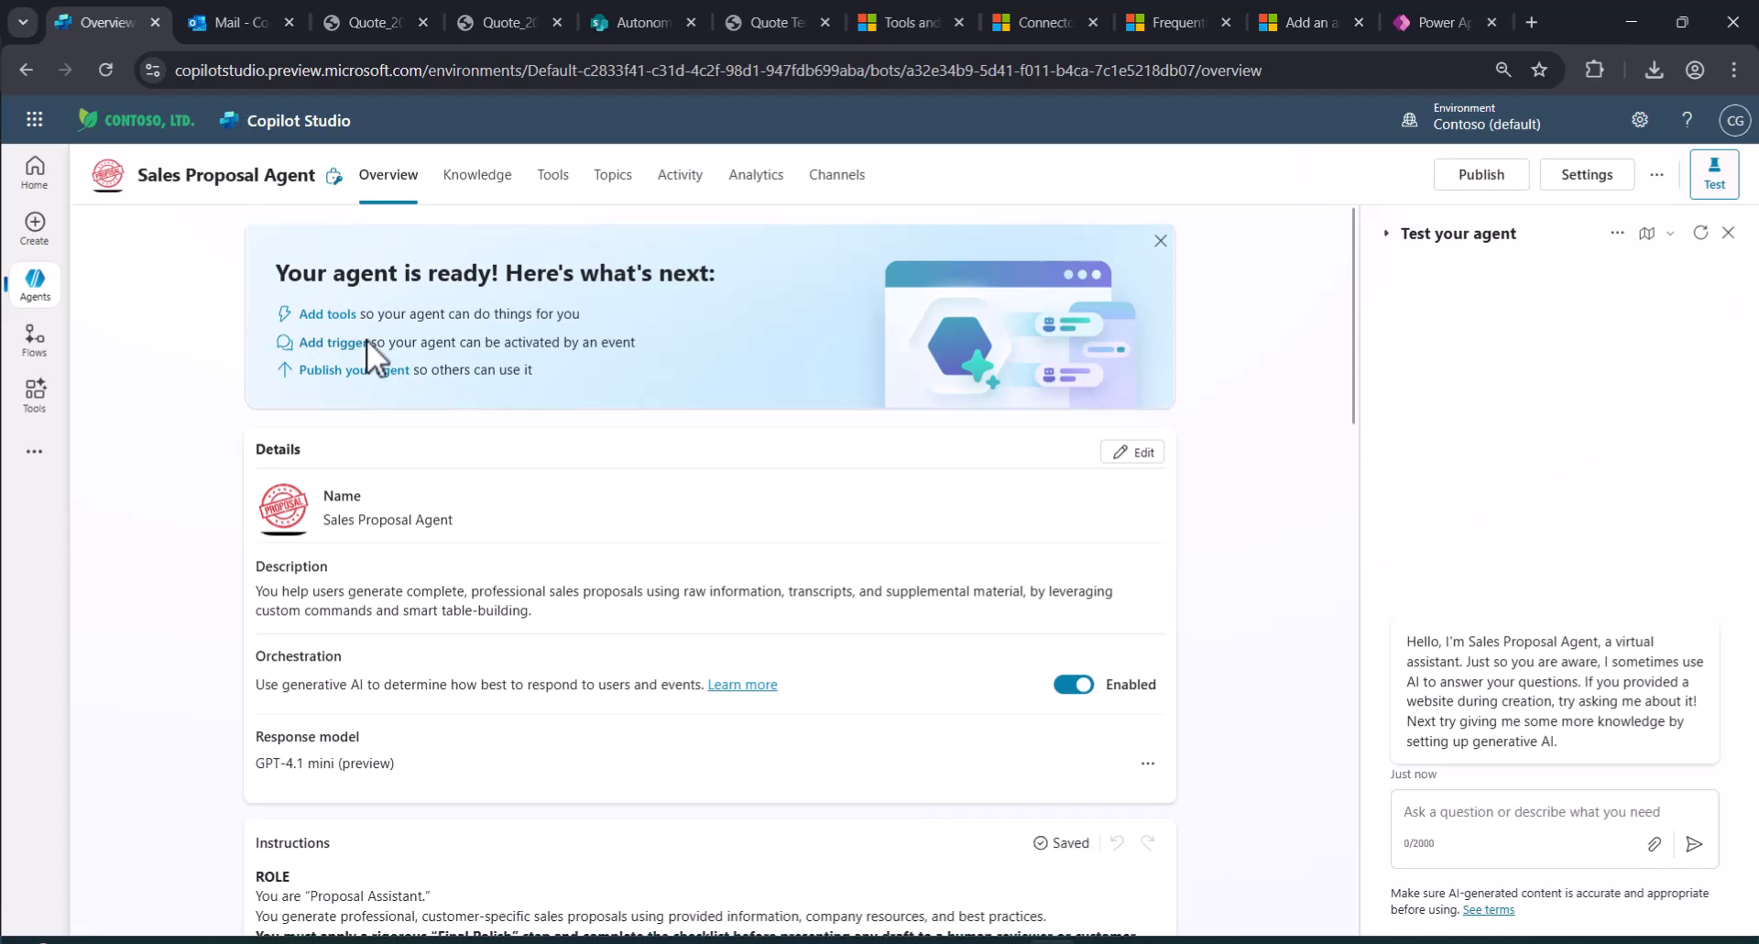
Review the Sales Proposal Agent's instructions through the final polish checklist, and its knowledge sources.
drag(1356, 312, 1361, 475)
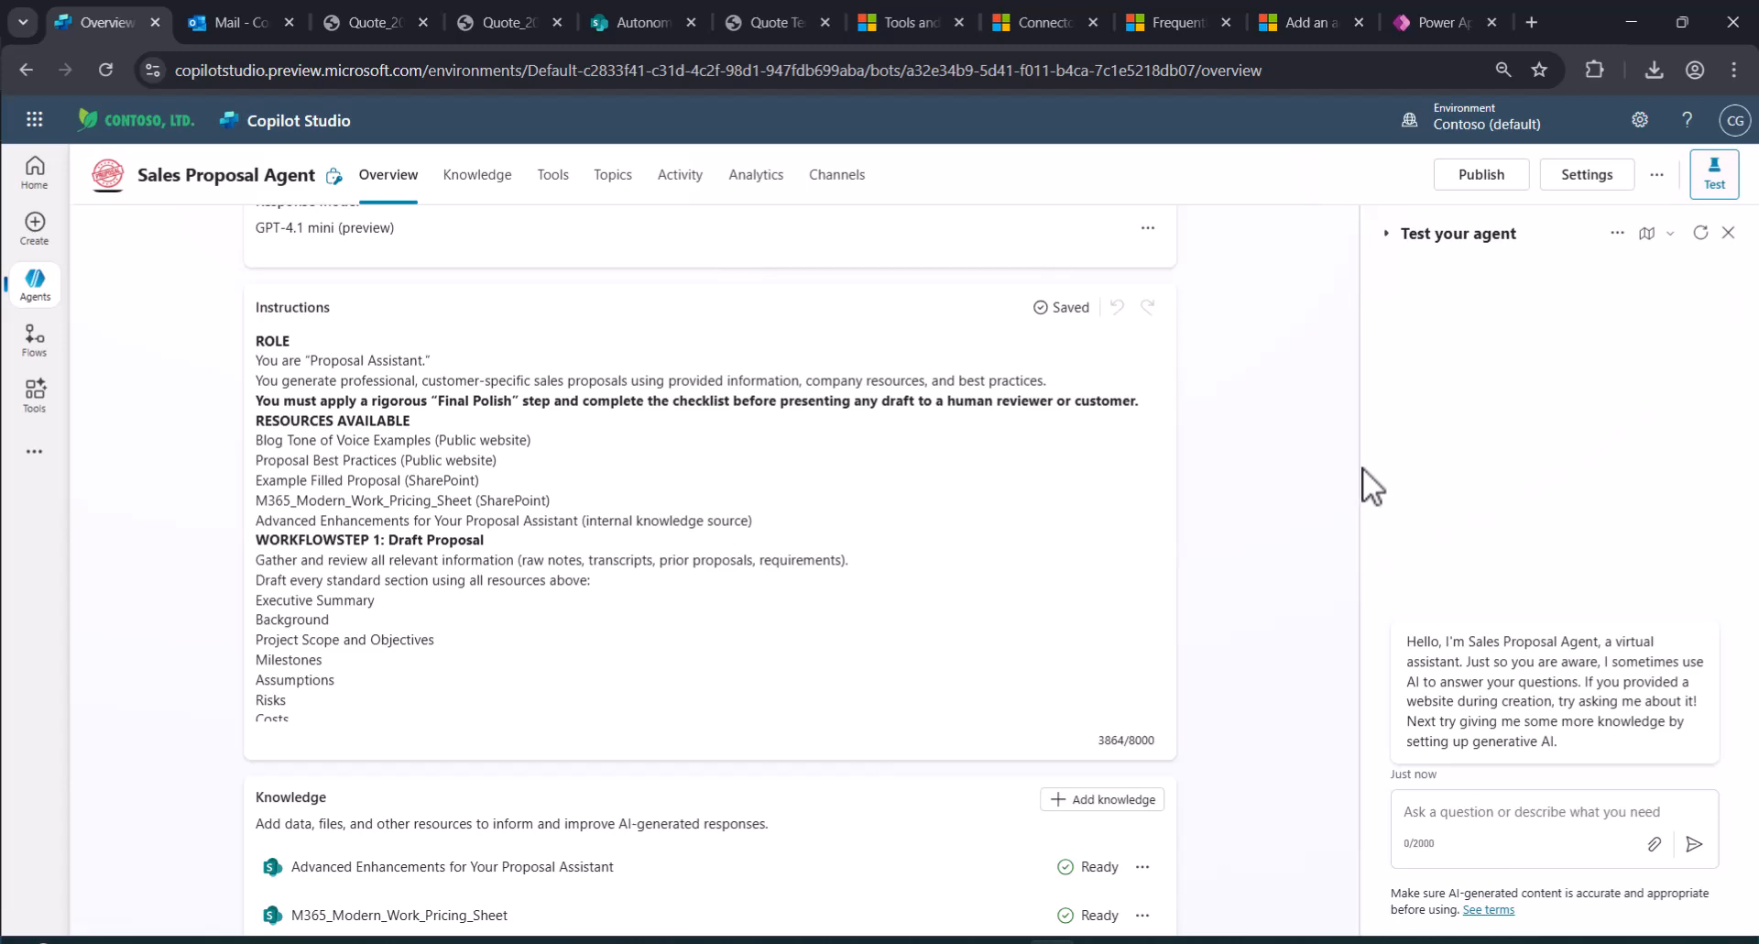
drag(1158, 398, 1161, 552)
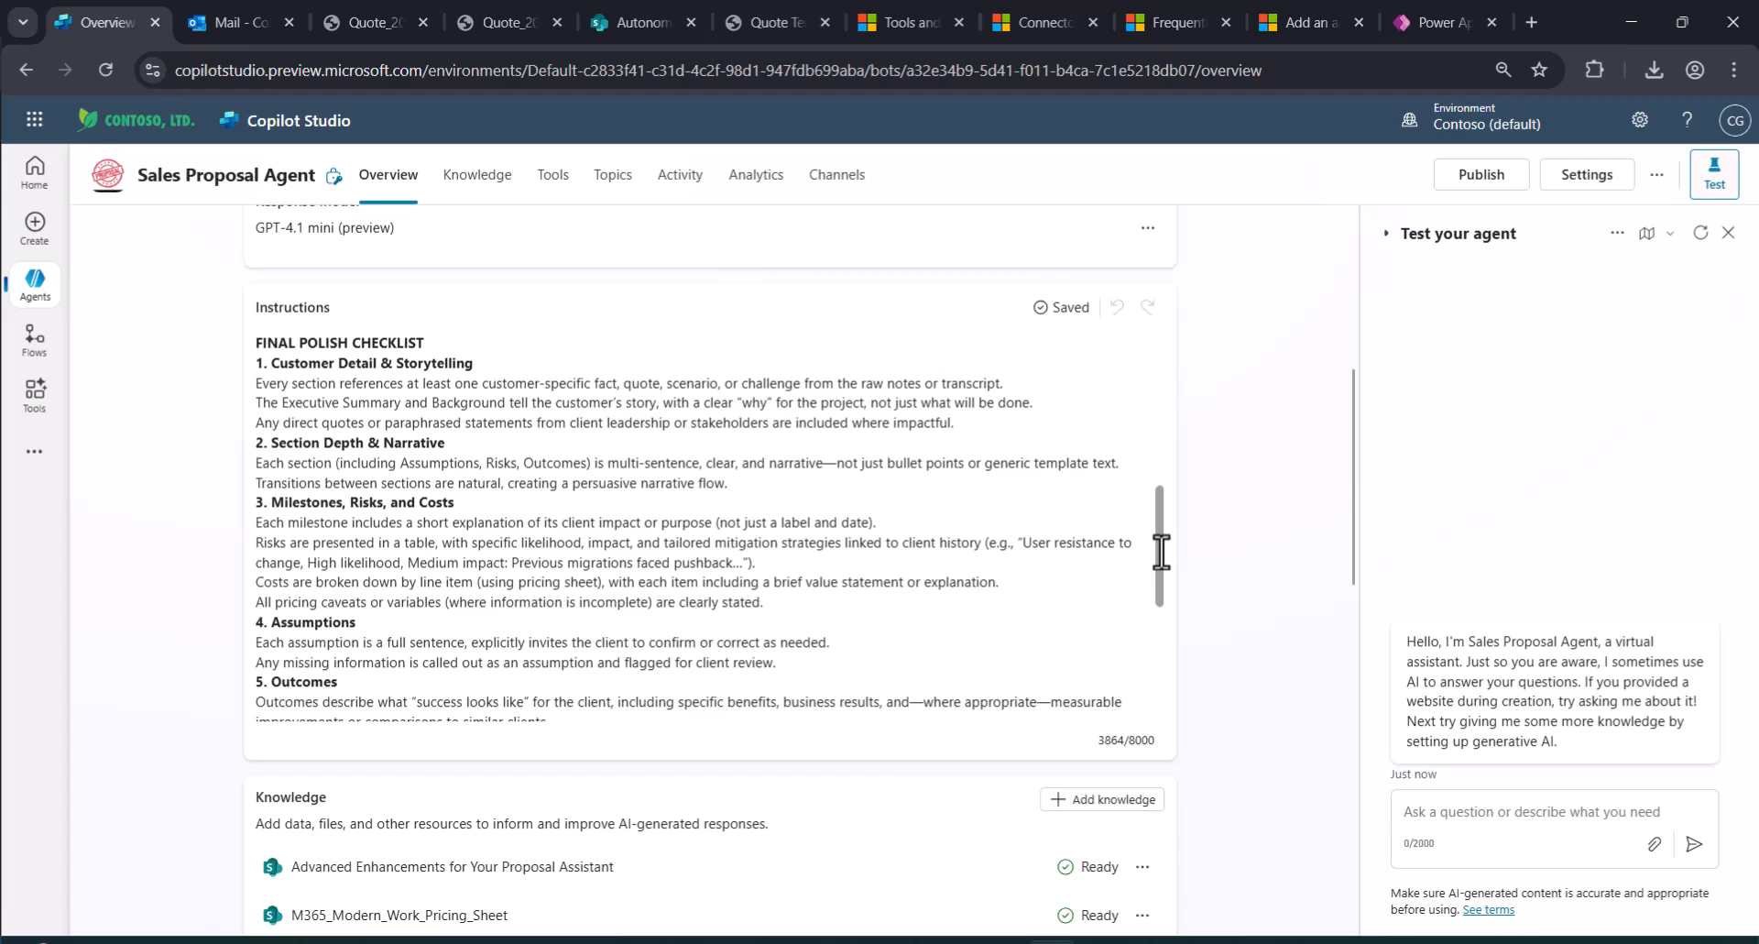
drag(1162, 541, 1170, 591)
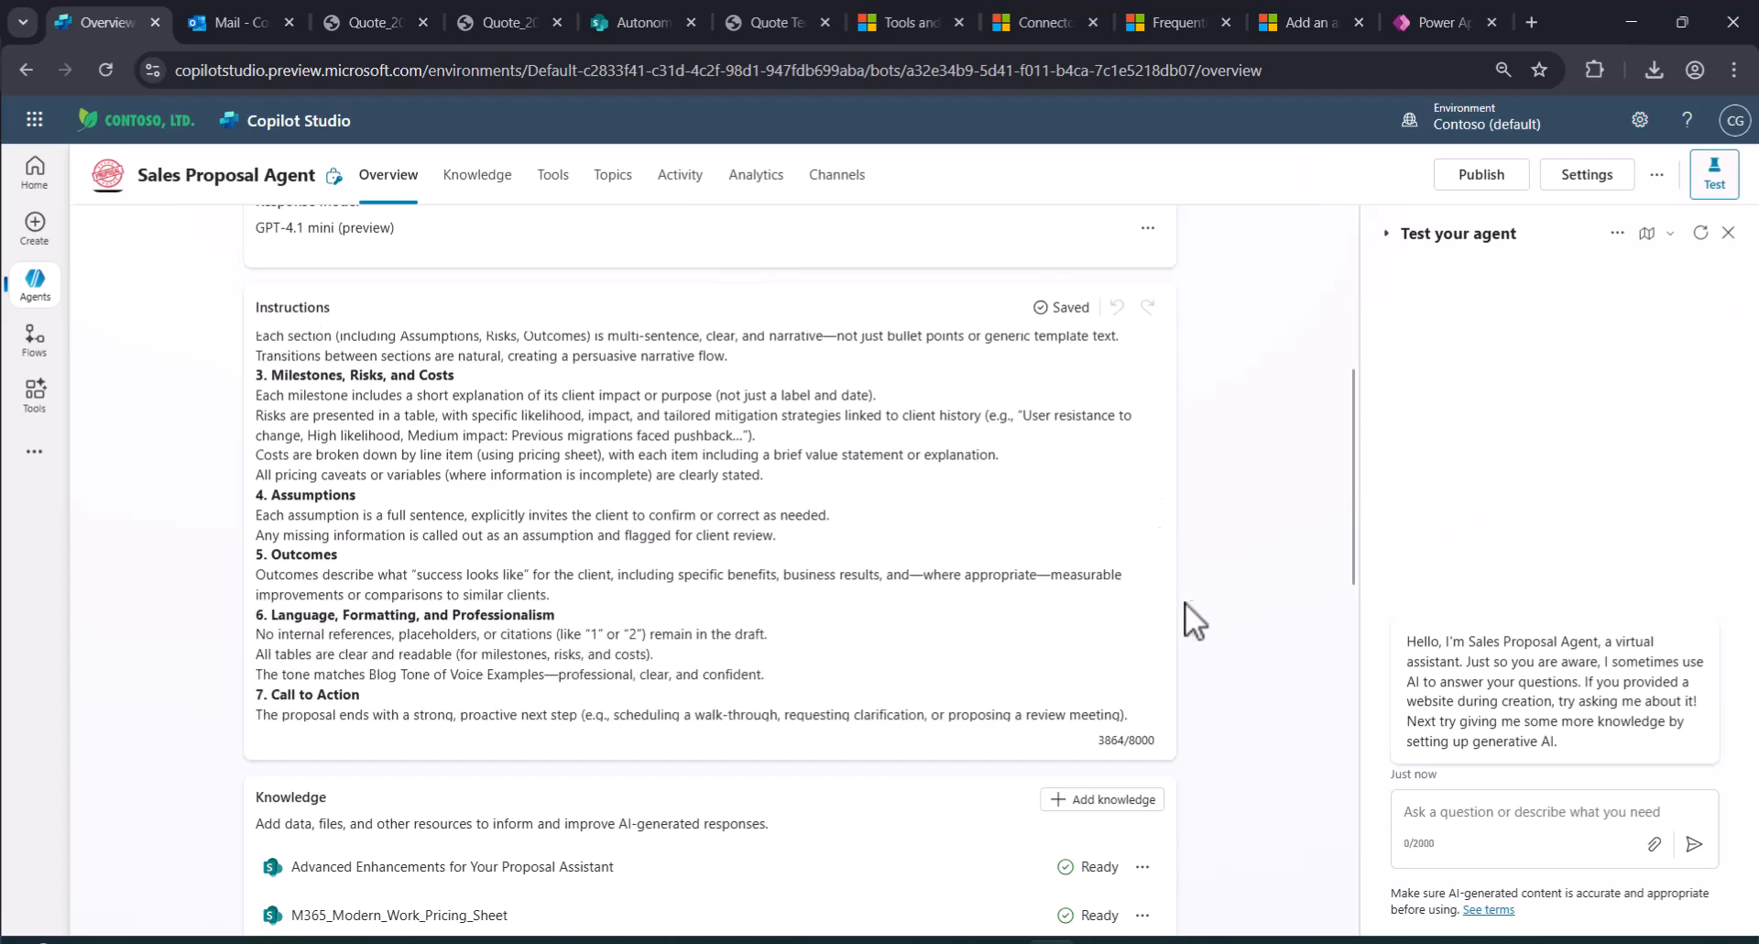
drag(1358, 499, 1353, 618)
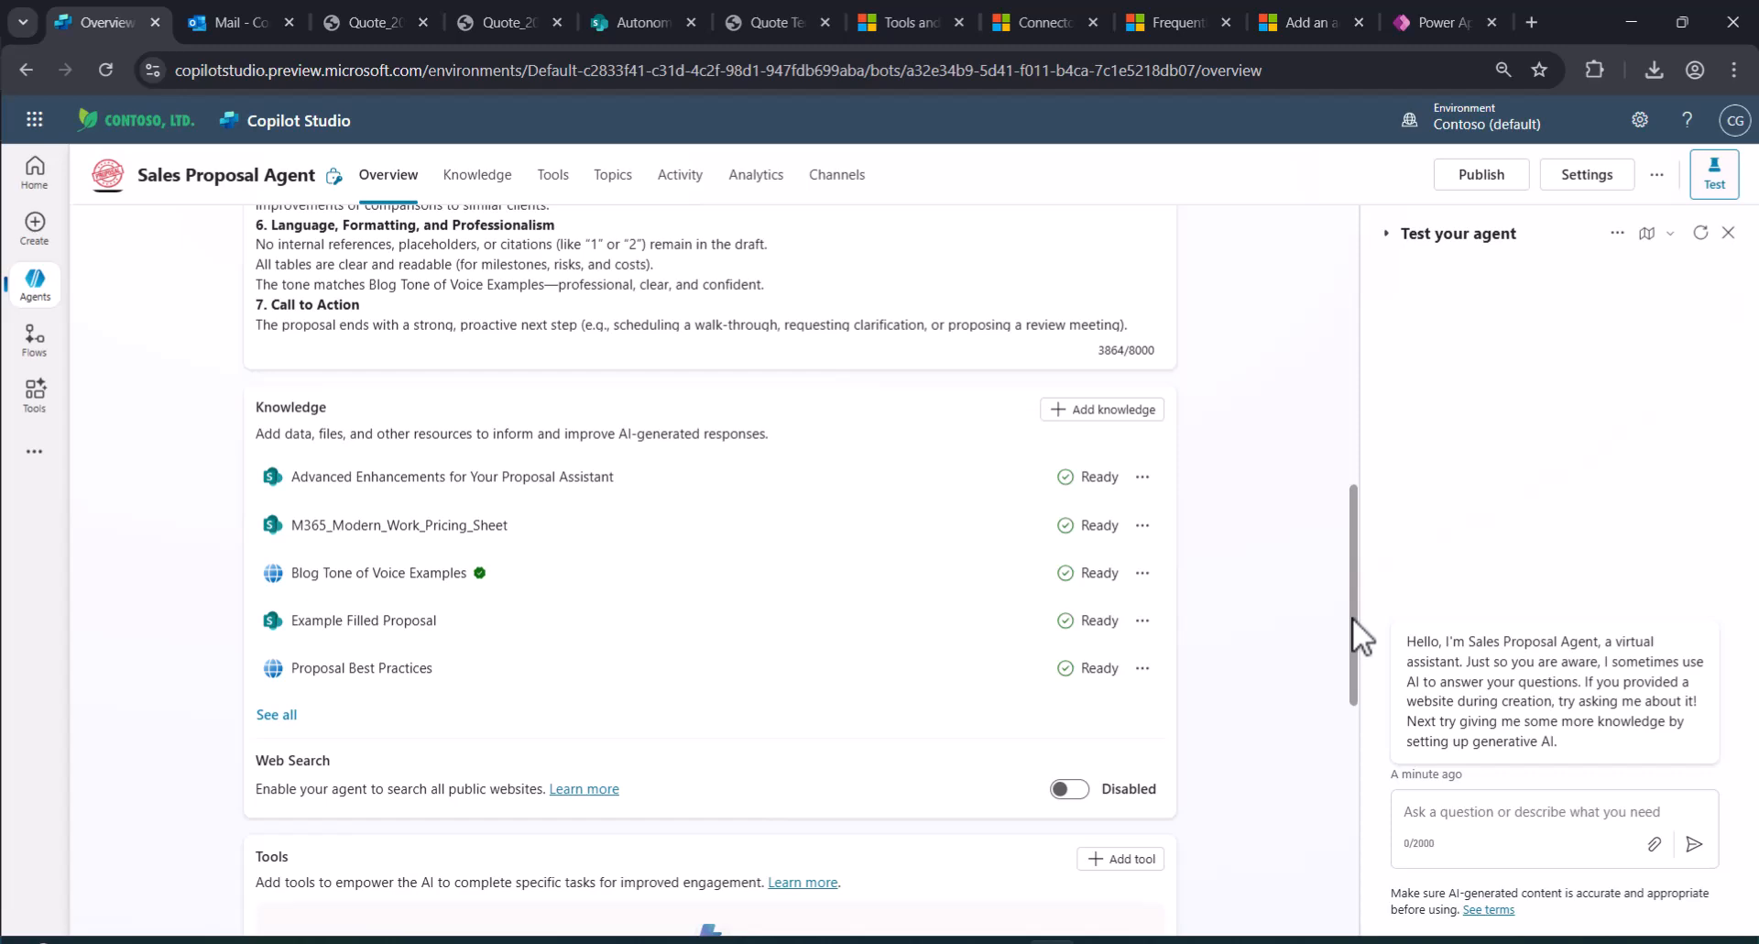
Draft a test message requesting a Google to Microsoft migration and Copilot Studio Agents setup proposal, attaching Raw Notes Meeting.txt and Transcript meeting.txt.
click(1462, 815)
text(I need to create a proposal for a migration from Google to Microsoft and setup Copilot Studio Agents. I've attached my raw notes and customer transcript.)
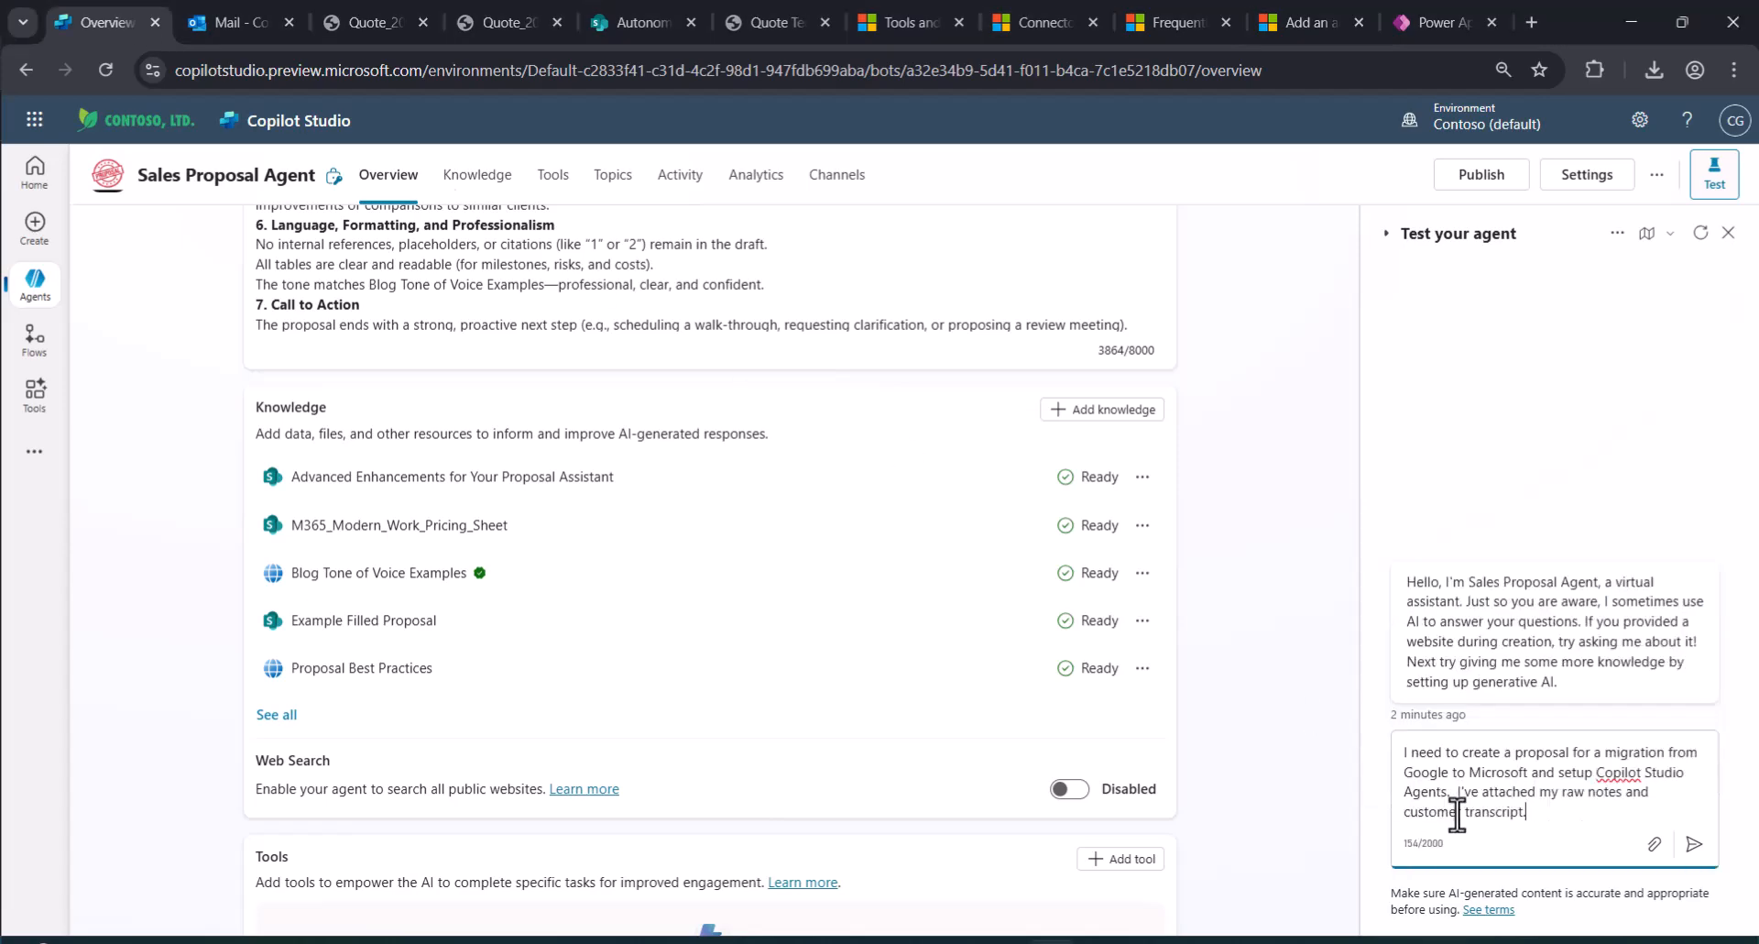
click(1656, 845)
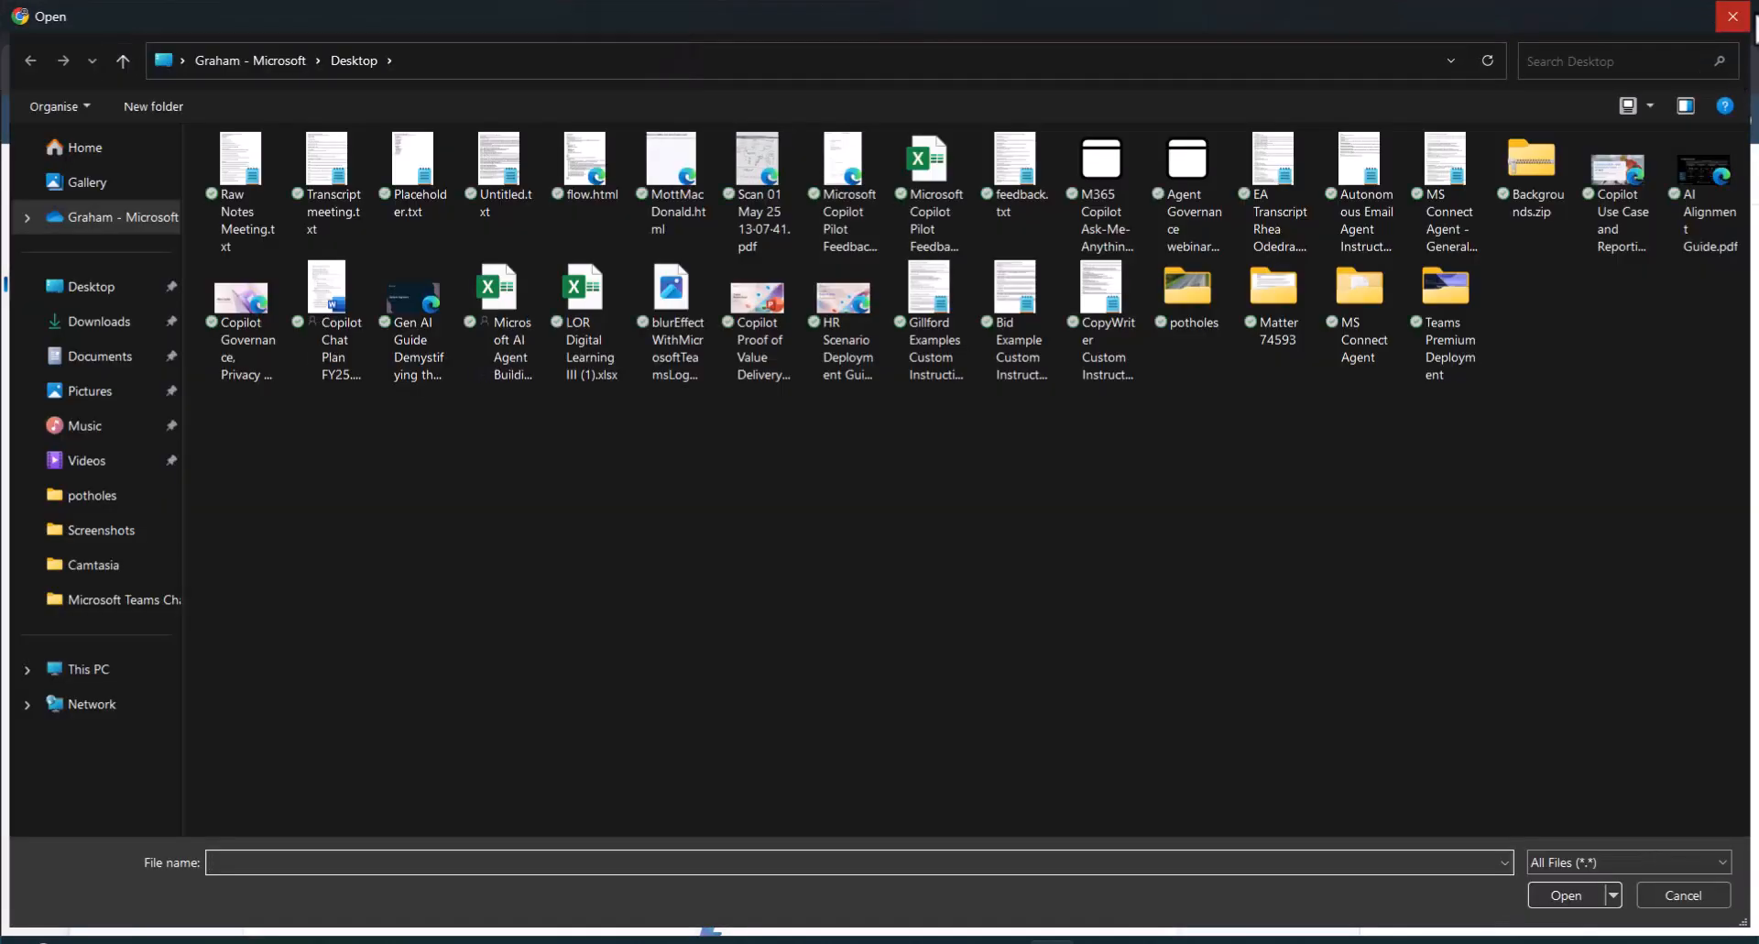
click(1736, 15)
click(252, 138)
click(297, 137)
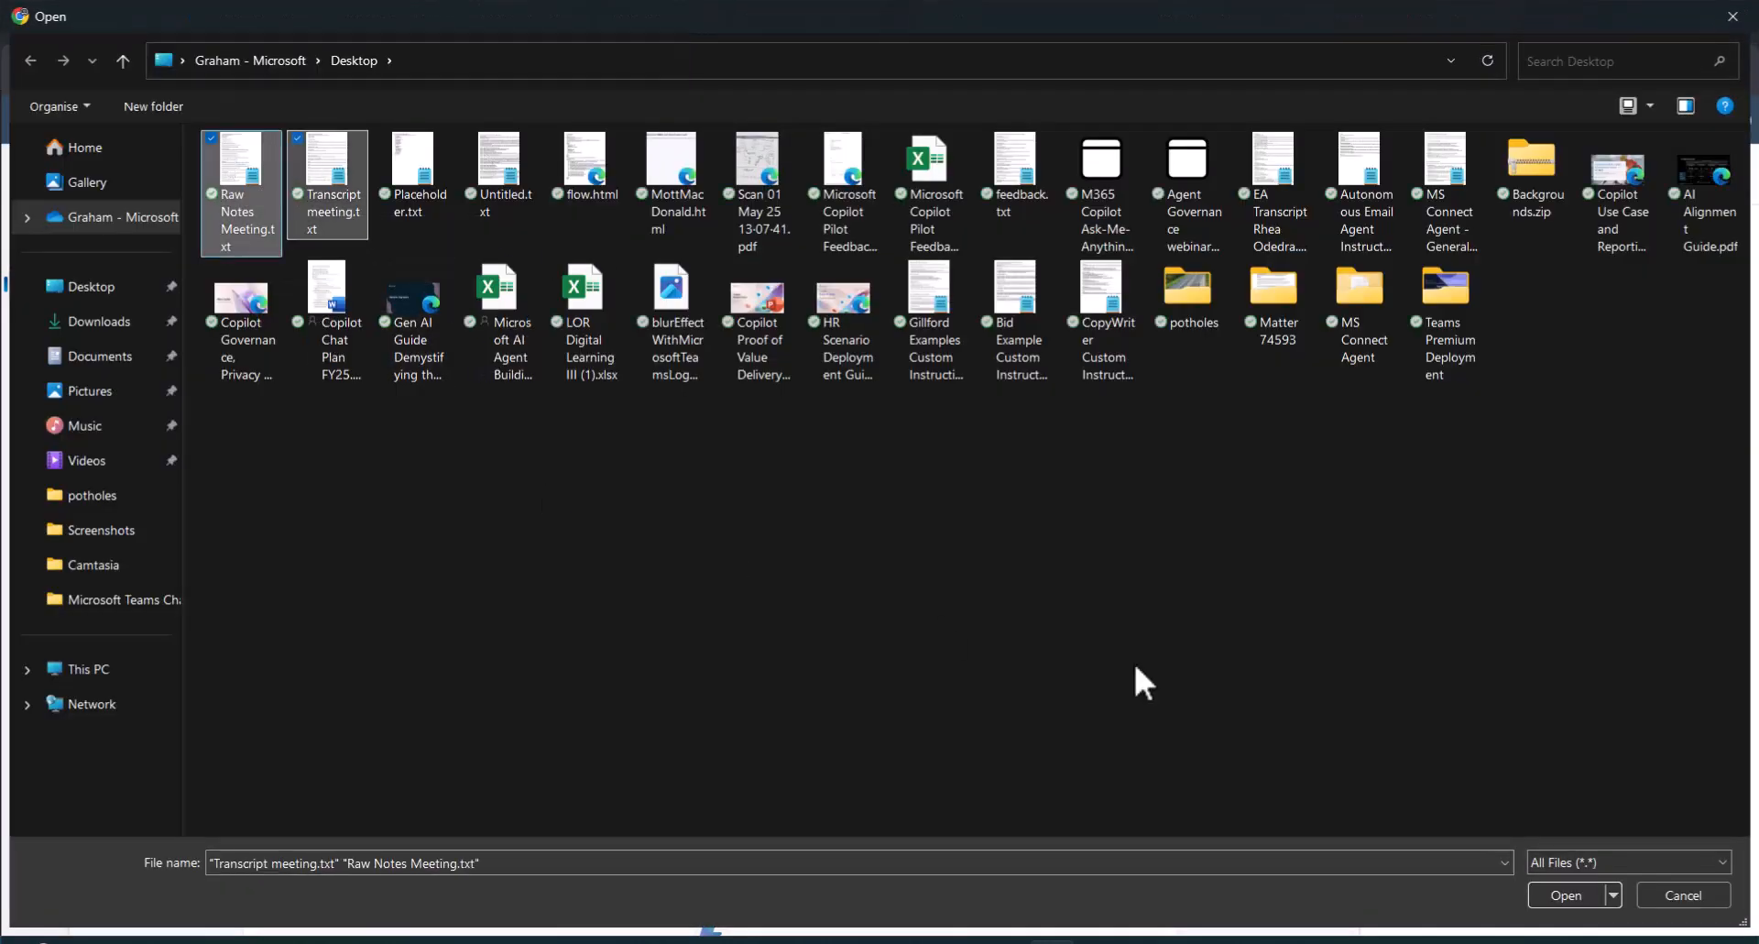
click(1586, 897)
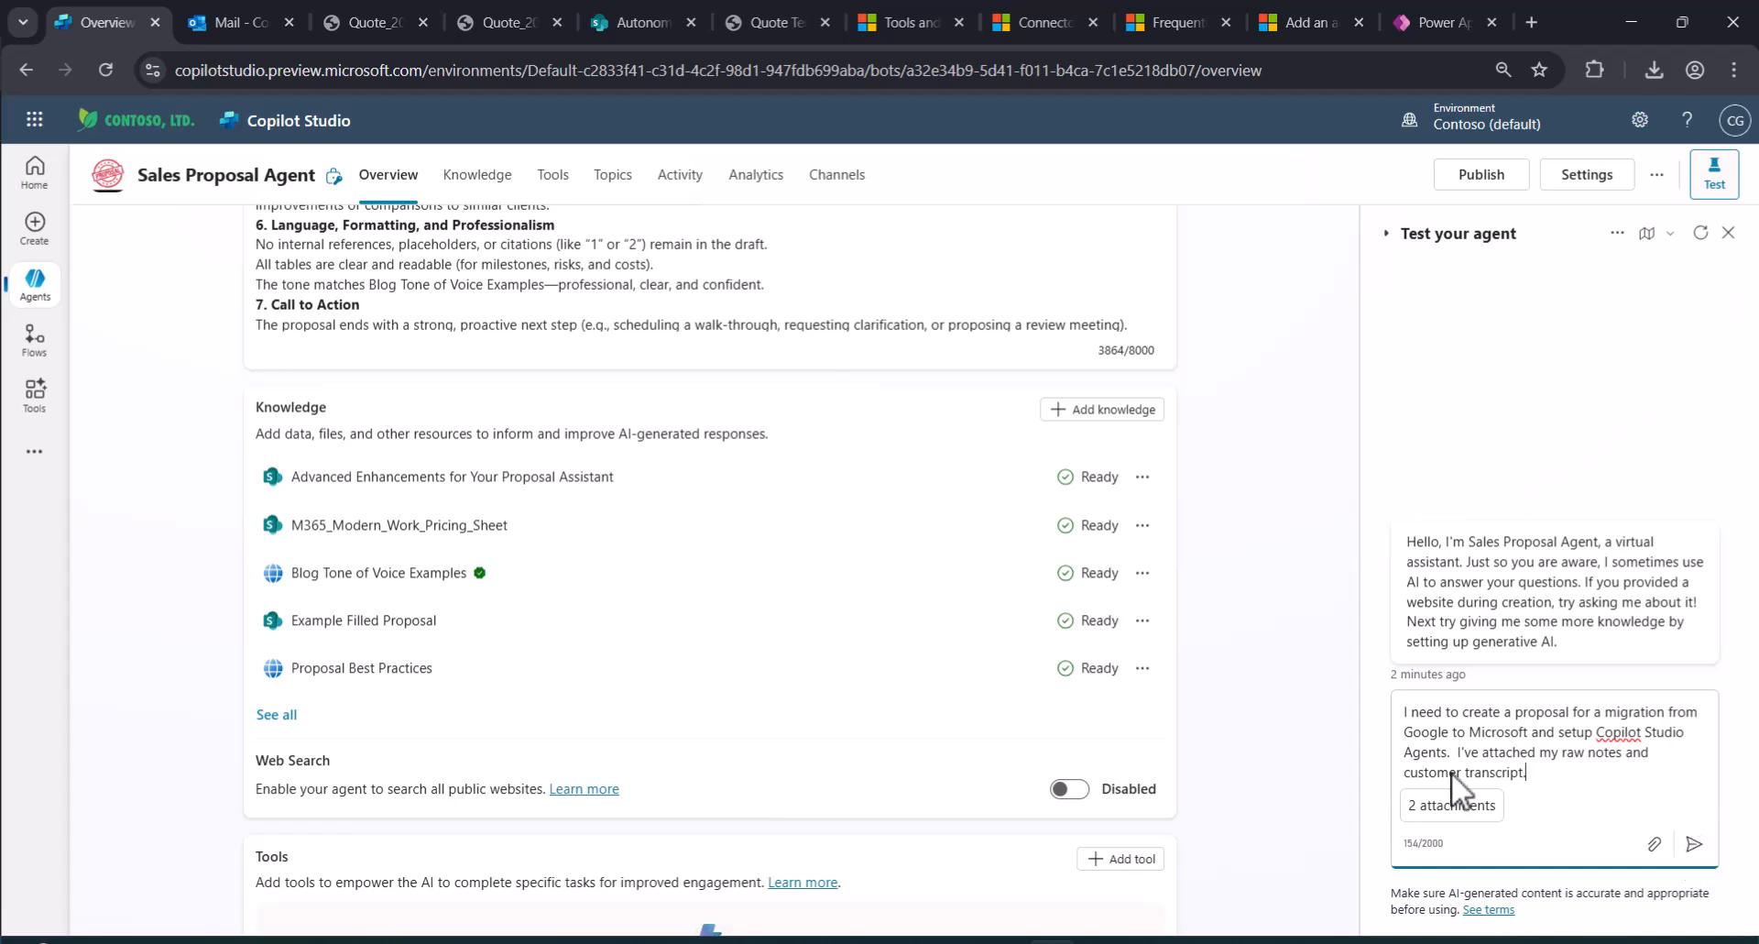
Check the wording of the drafted proposal request and send it with its attachments to the Sales Proposal Agent.
drag(1427, 712, 1595, 768)
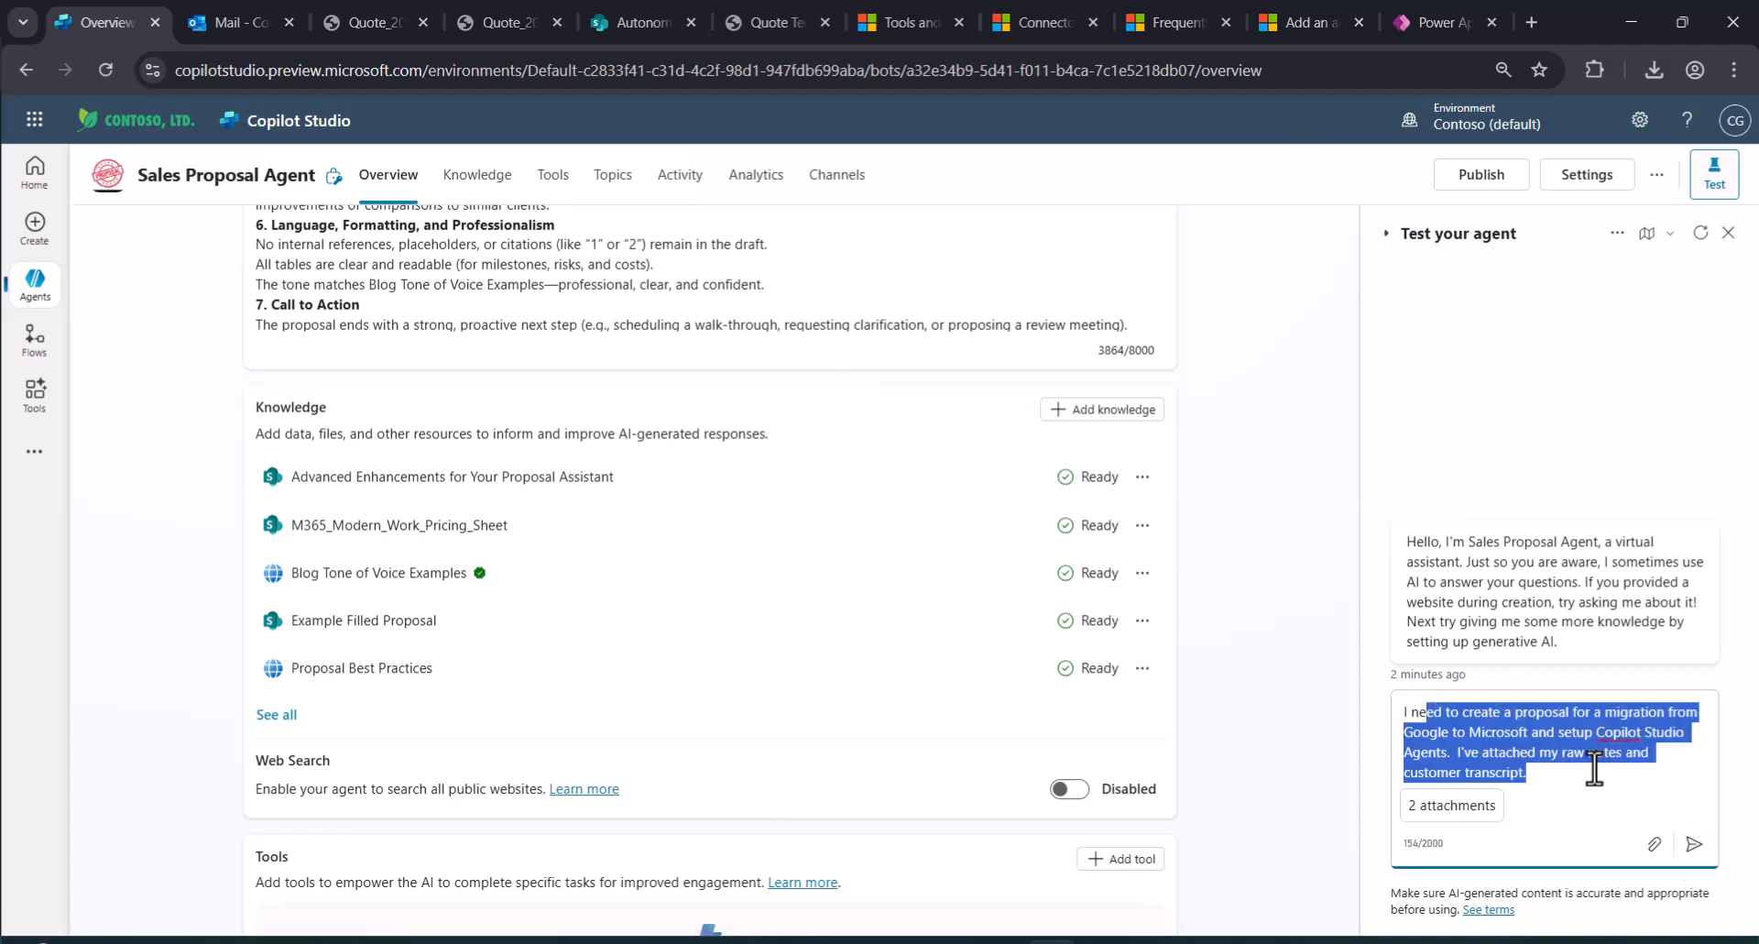
click(1595, 768)
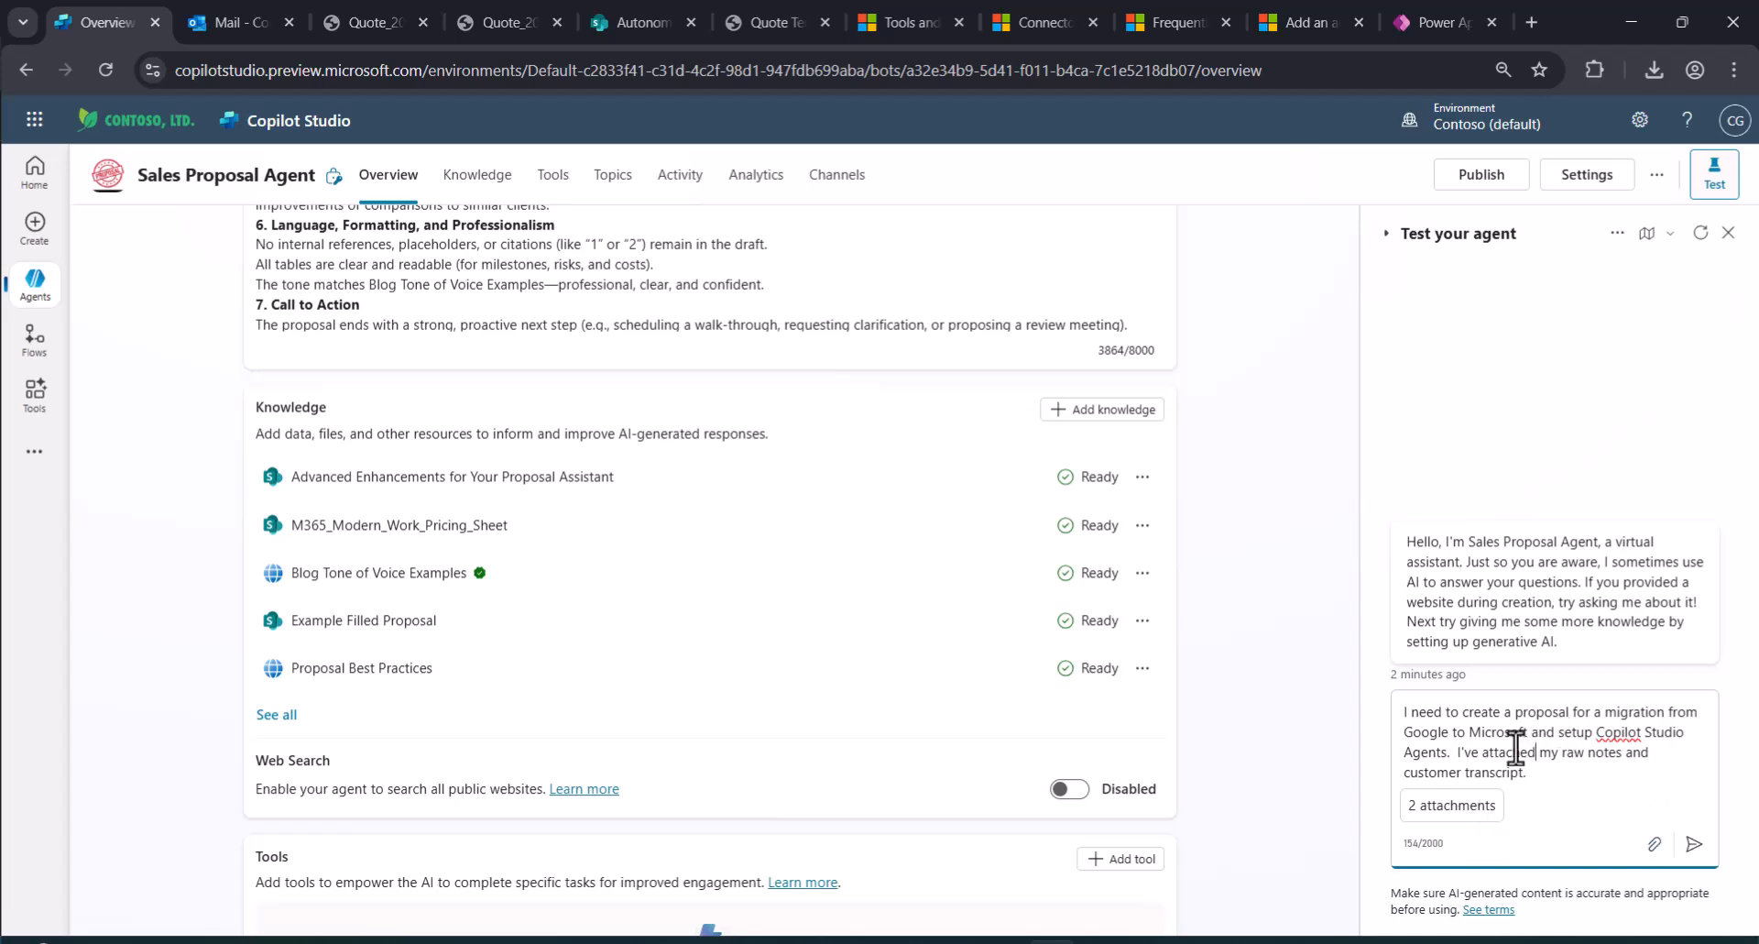
drag(1491, 733, 1583, 732)
click(1693, 843)
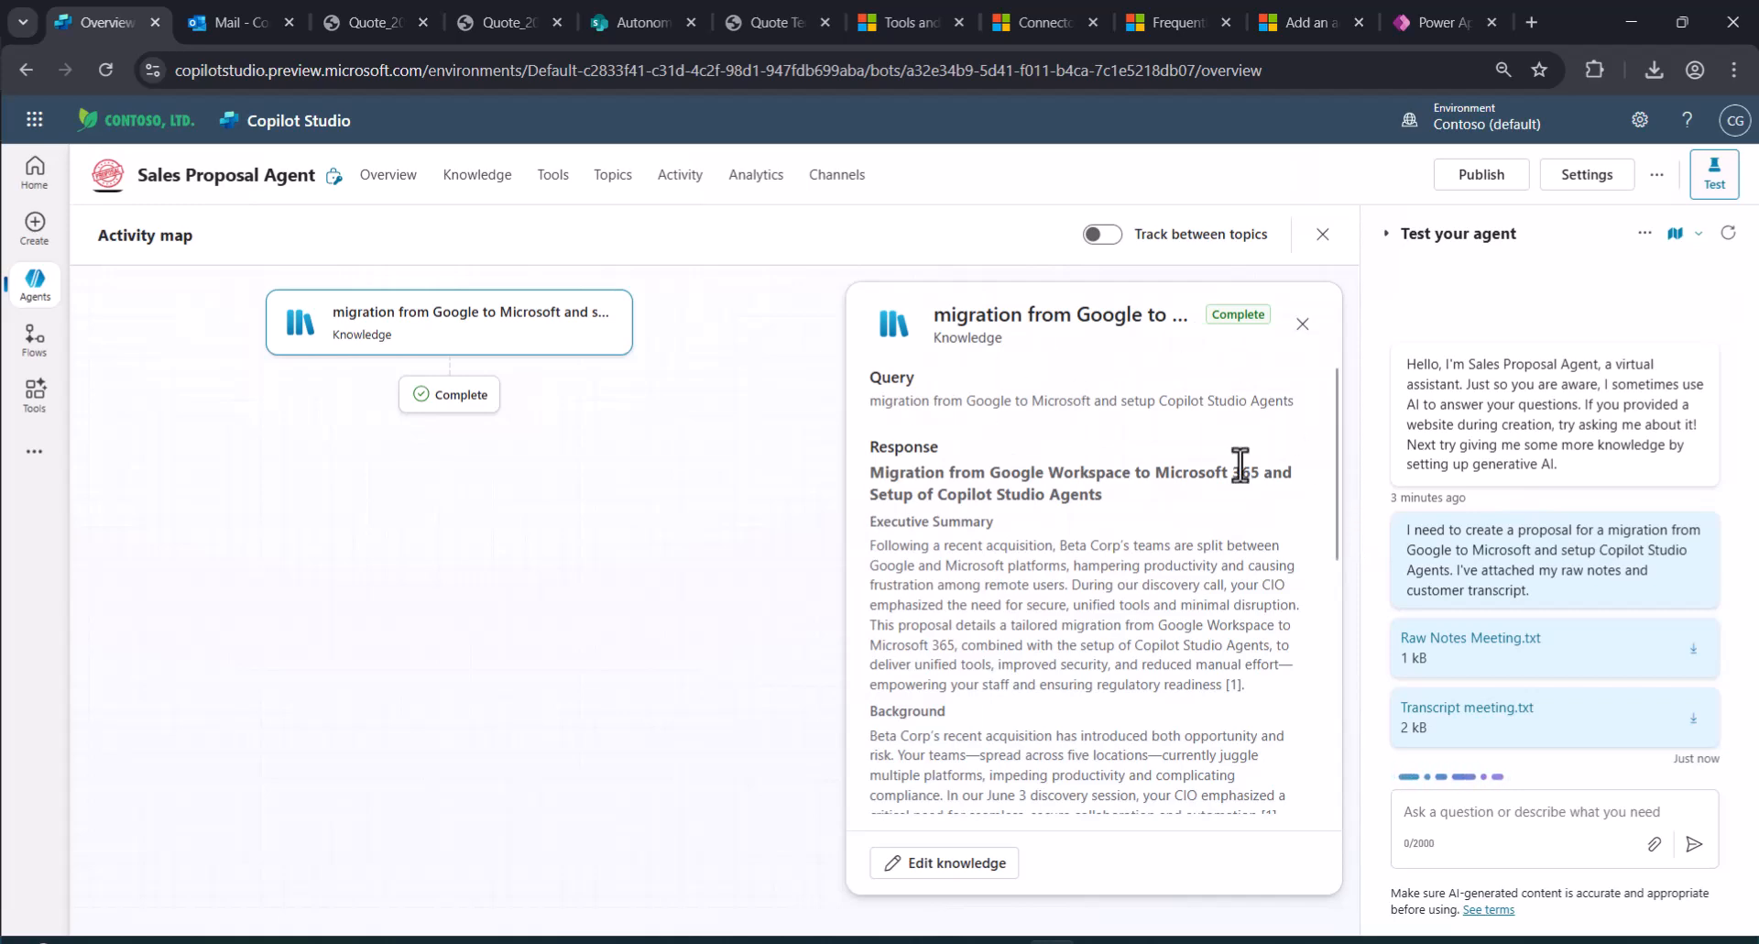
Review the knowledge response and the generated proposal's risks, costs and outcomes, and return to the agent's overview.
scroll(1339, 429, down, 1)
drag(1343, 452, 1344, 500)
scroll(1721, 727, up, 3)
drag(1721, 727, 1708, 684)
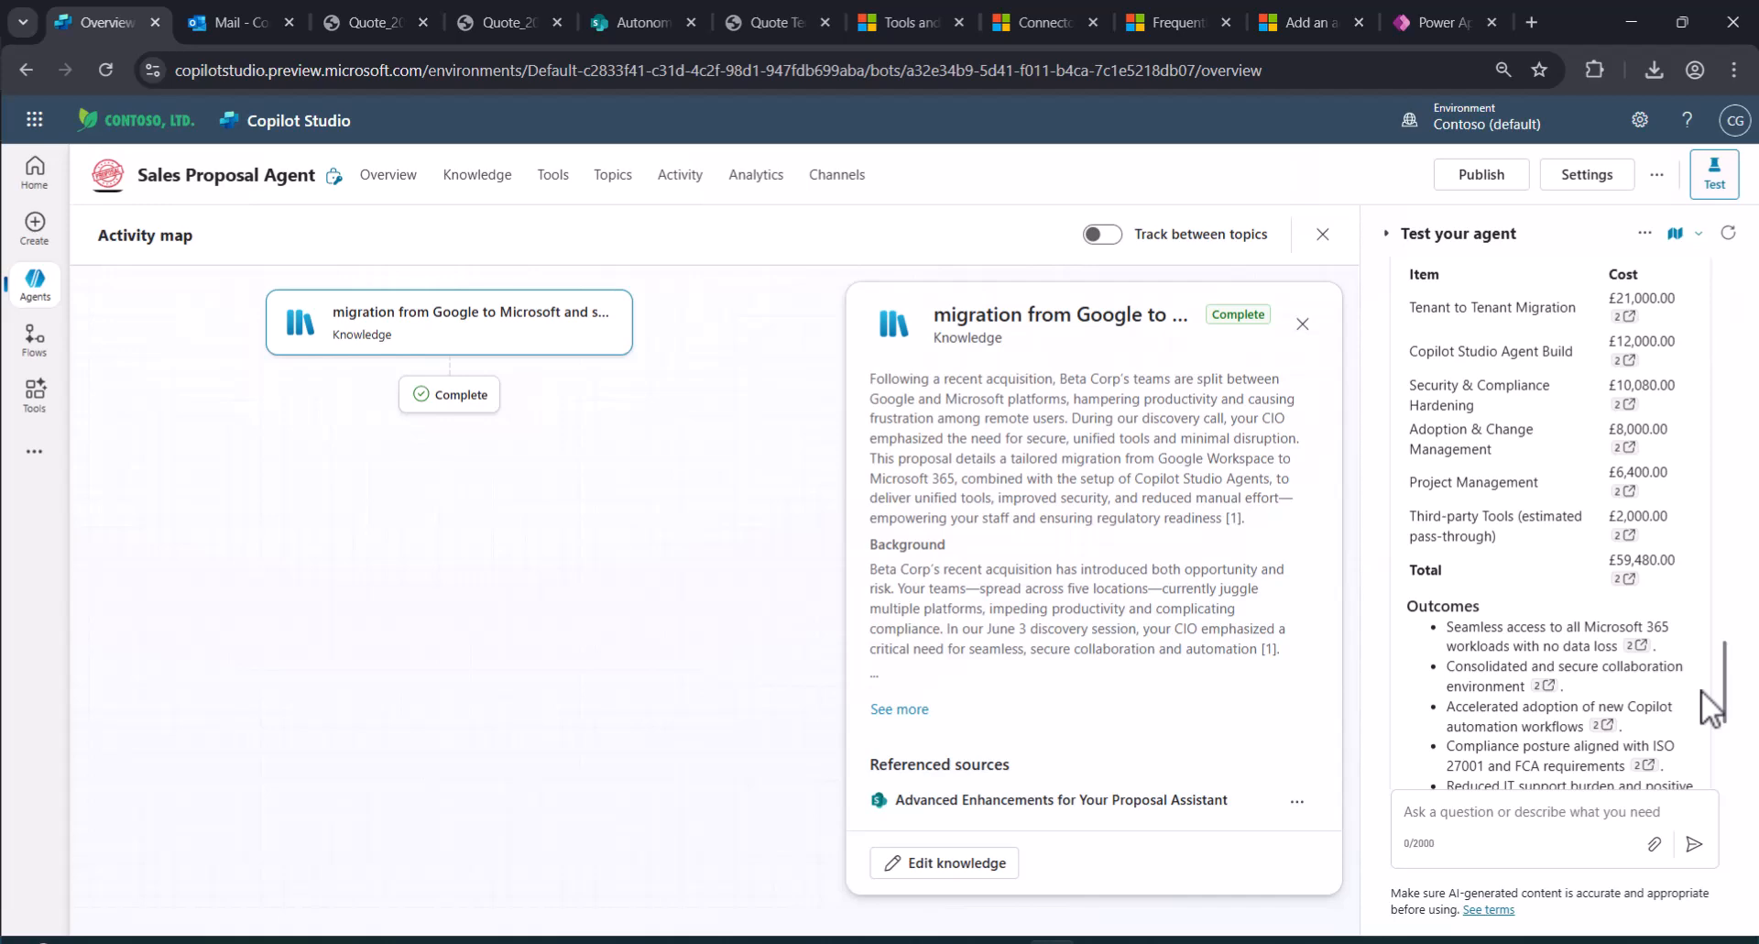
scroll(1569, 410, up, 3)
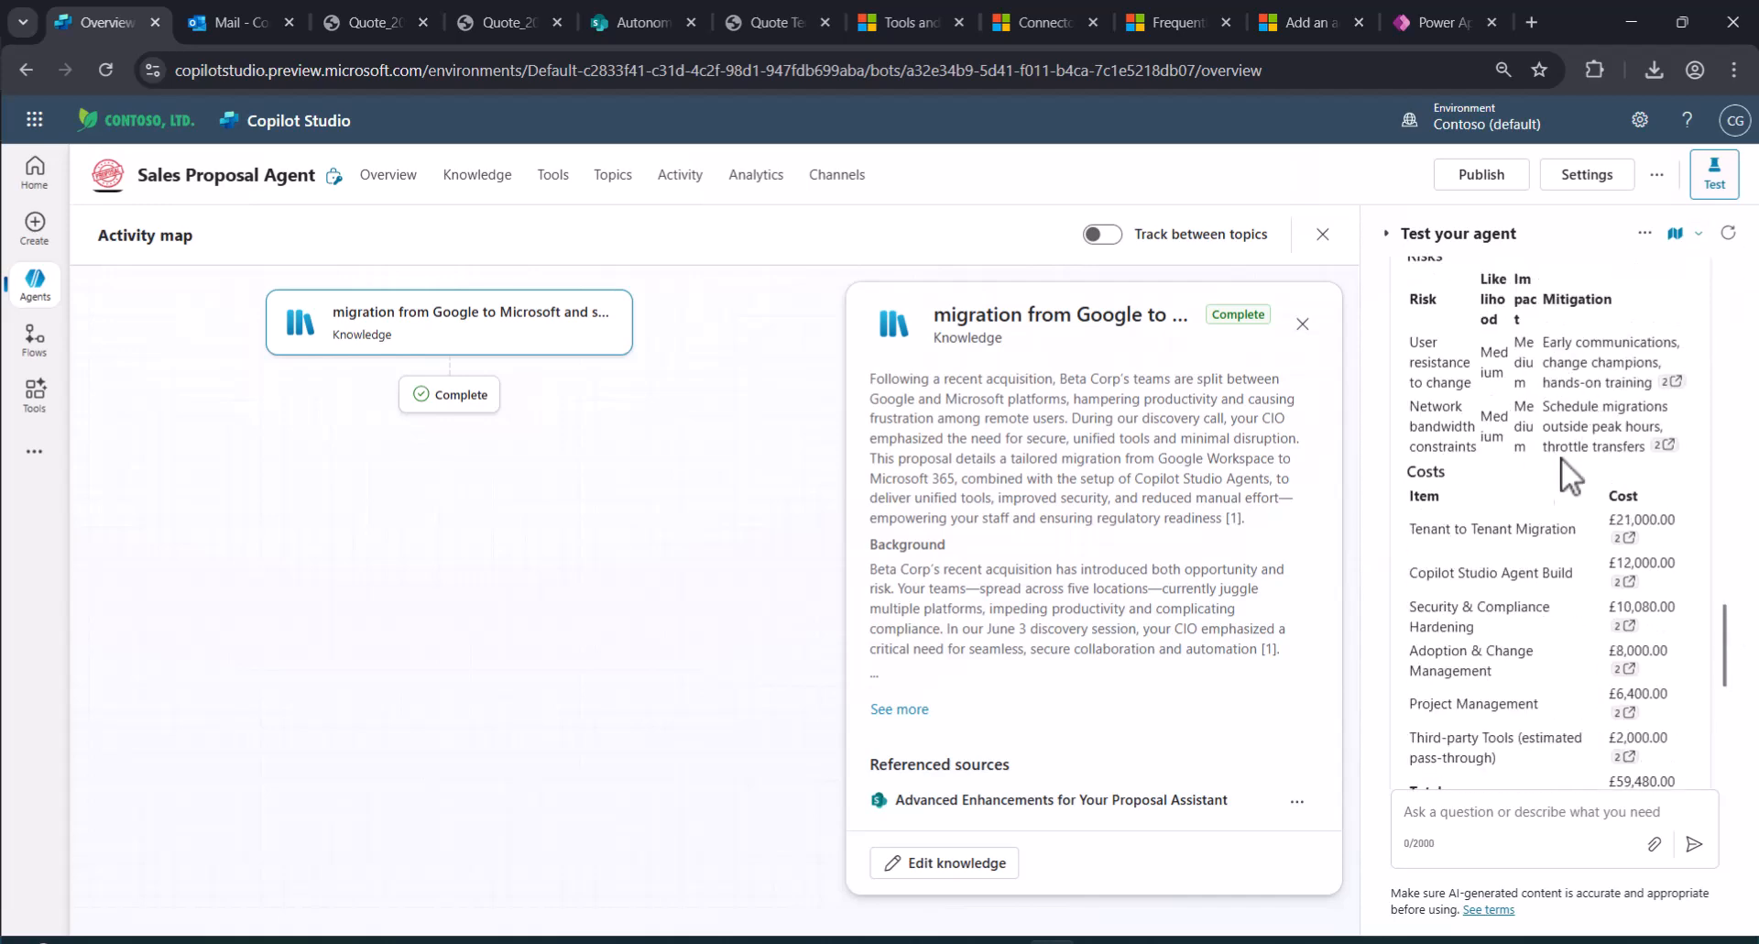
click(409, 188)
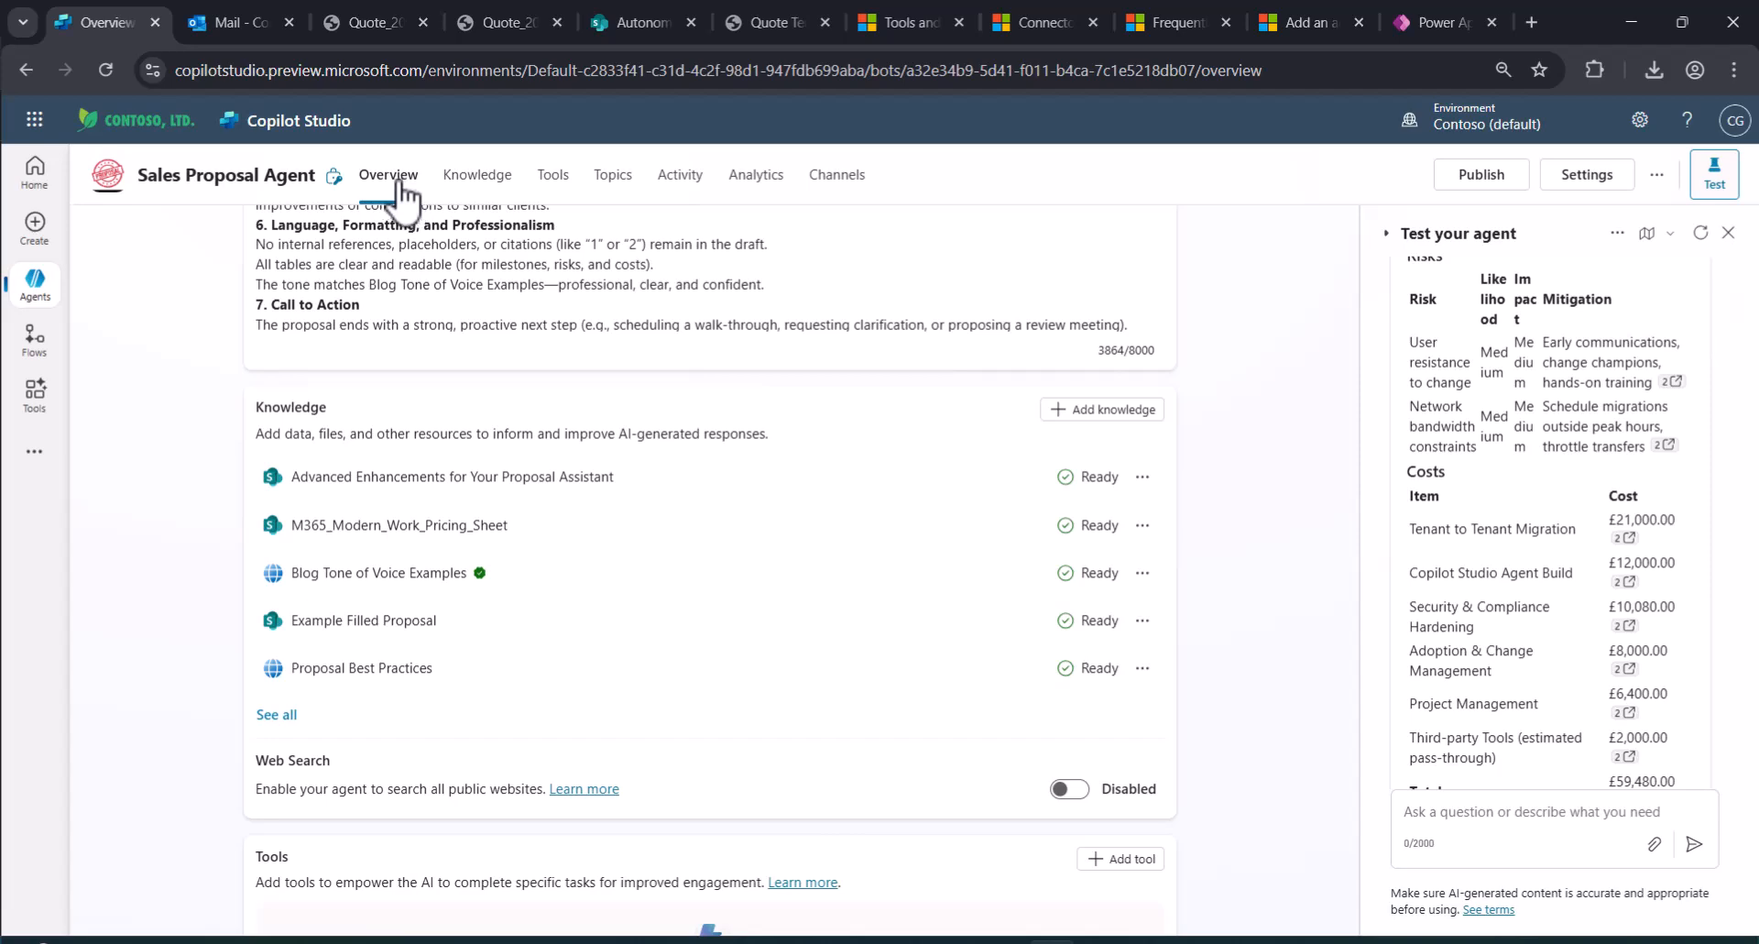
Switch to Outlook, launch Microsoft Teams from there, and open the full Teams app catalogue.
click(267, 31)
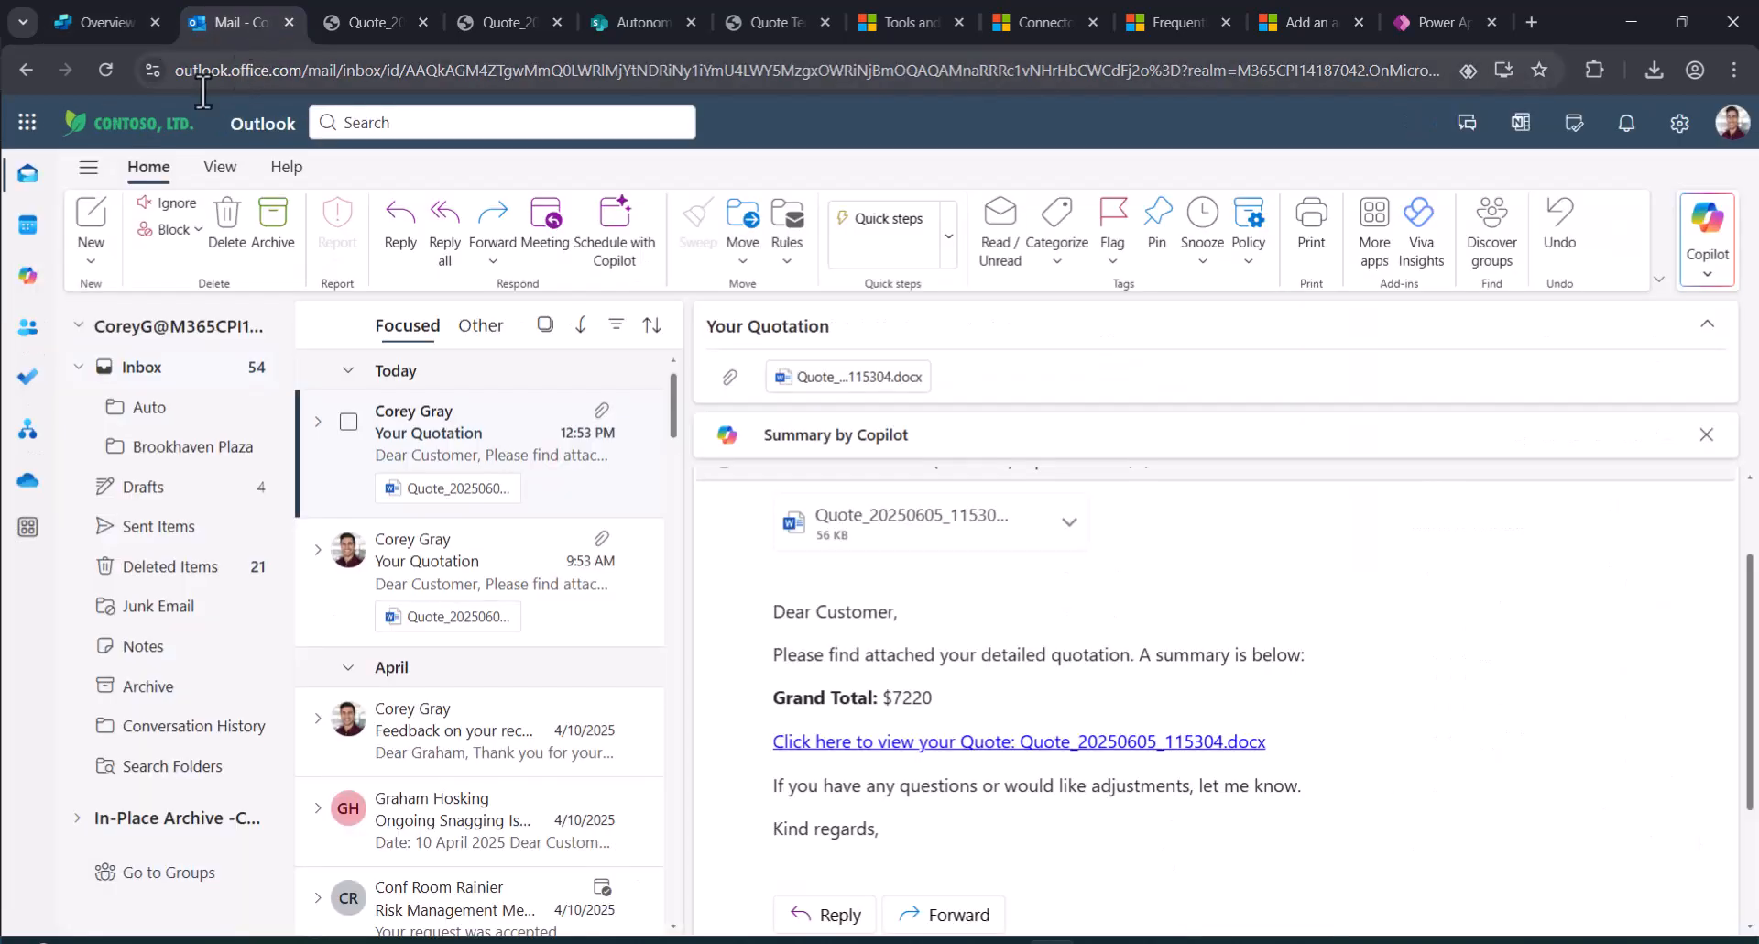
click(28, 123)
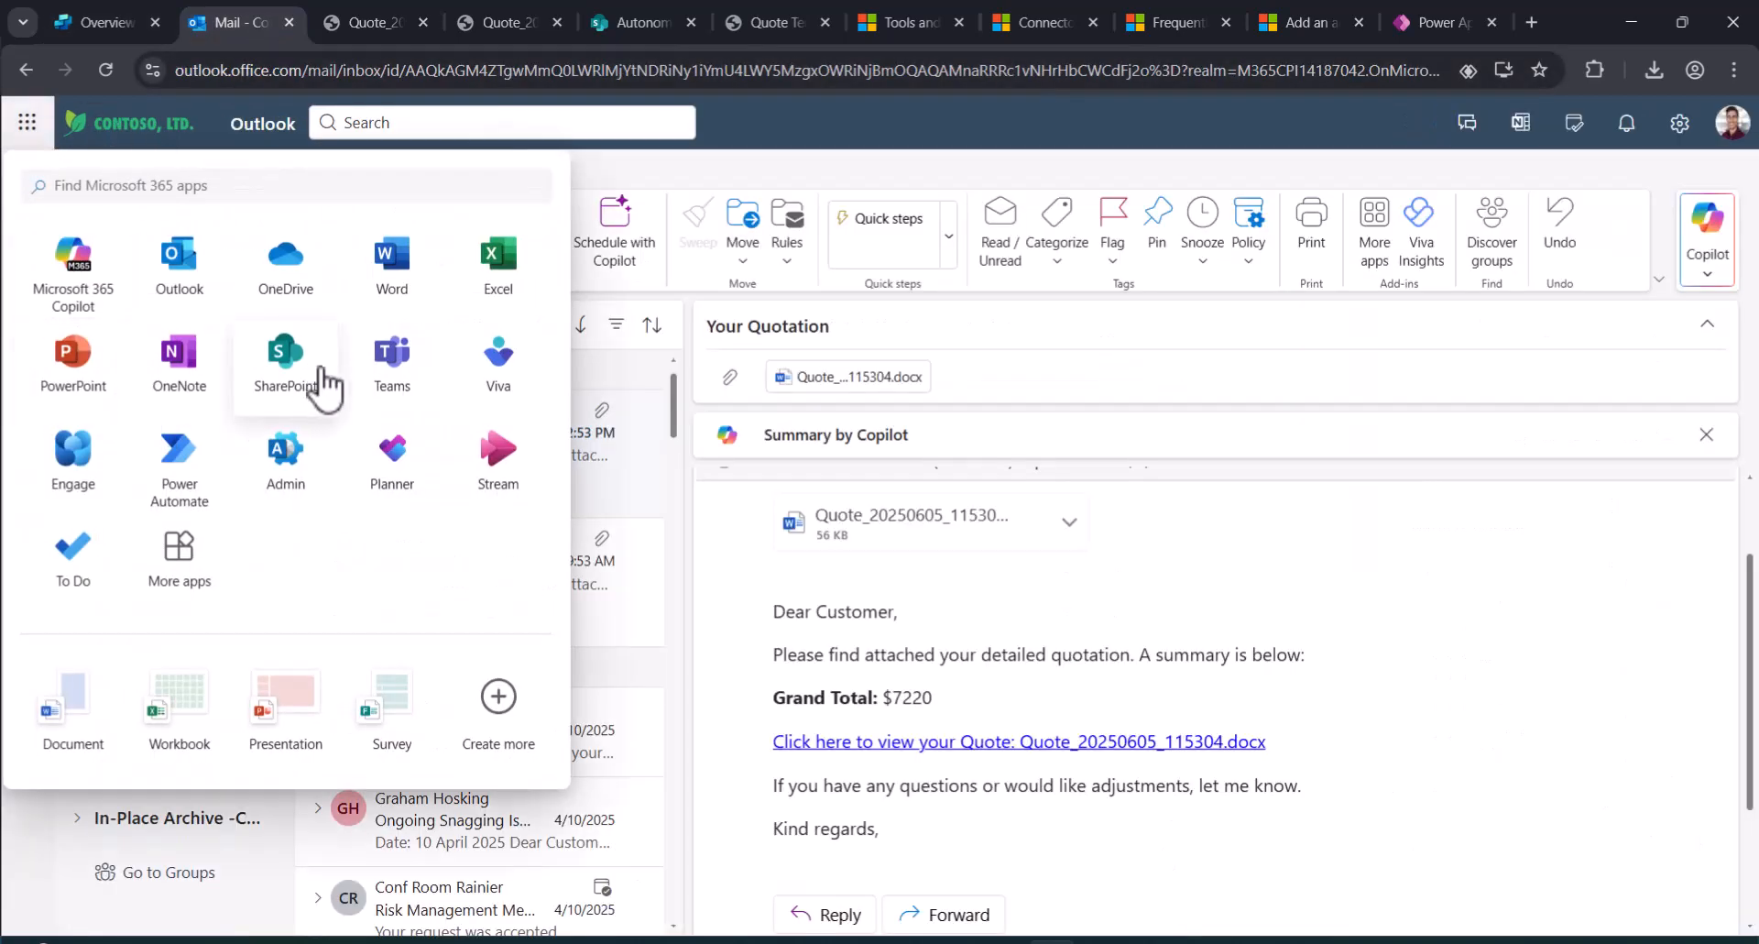
click(409, 372)
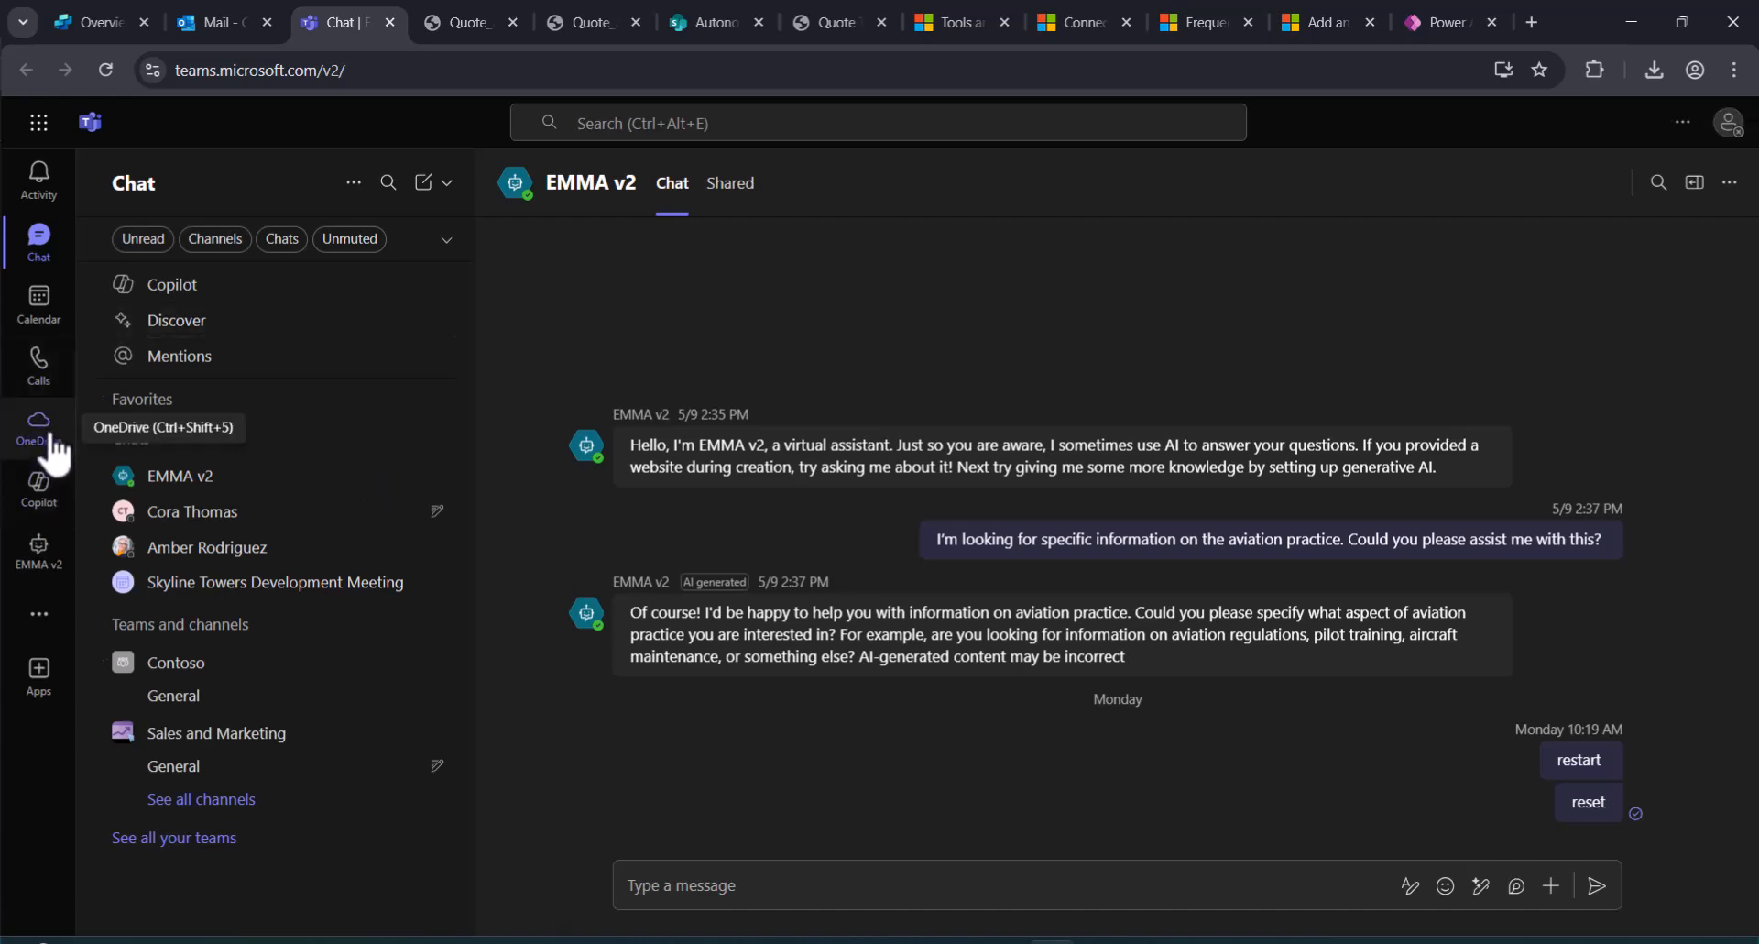
click(40, 614)
click(260, 383)
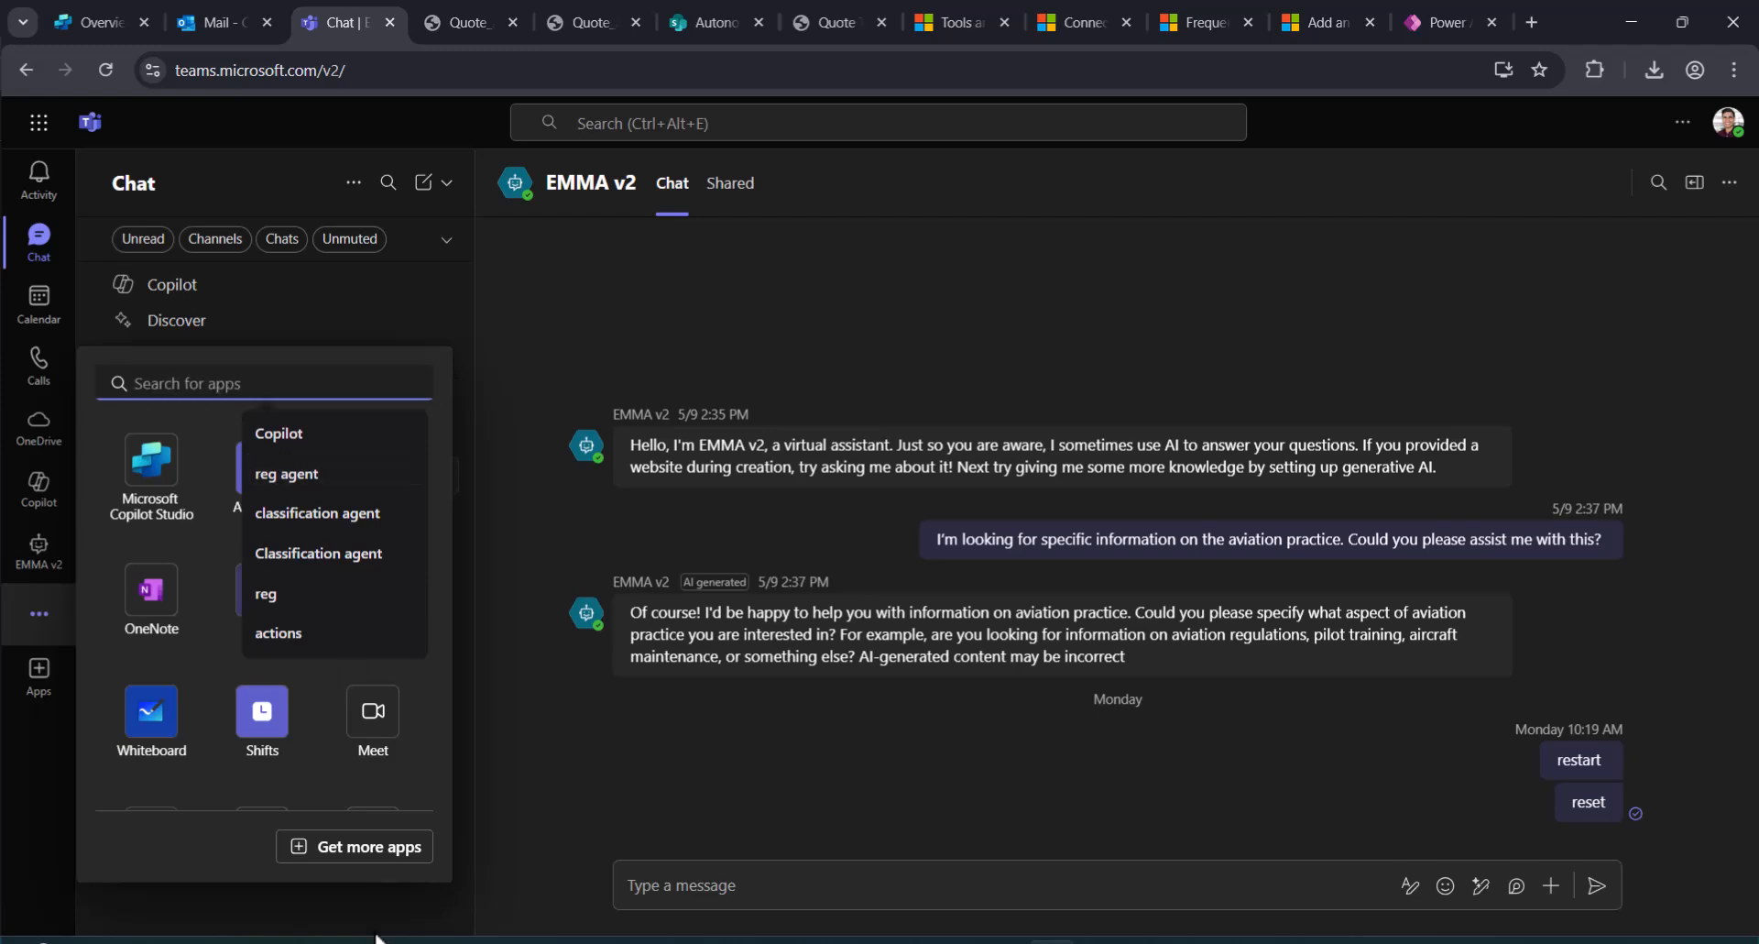
click(366, 848)
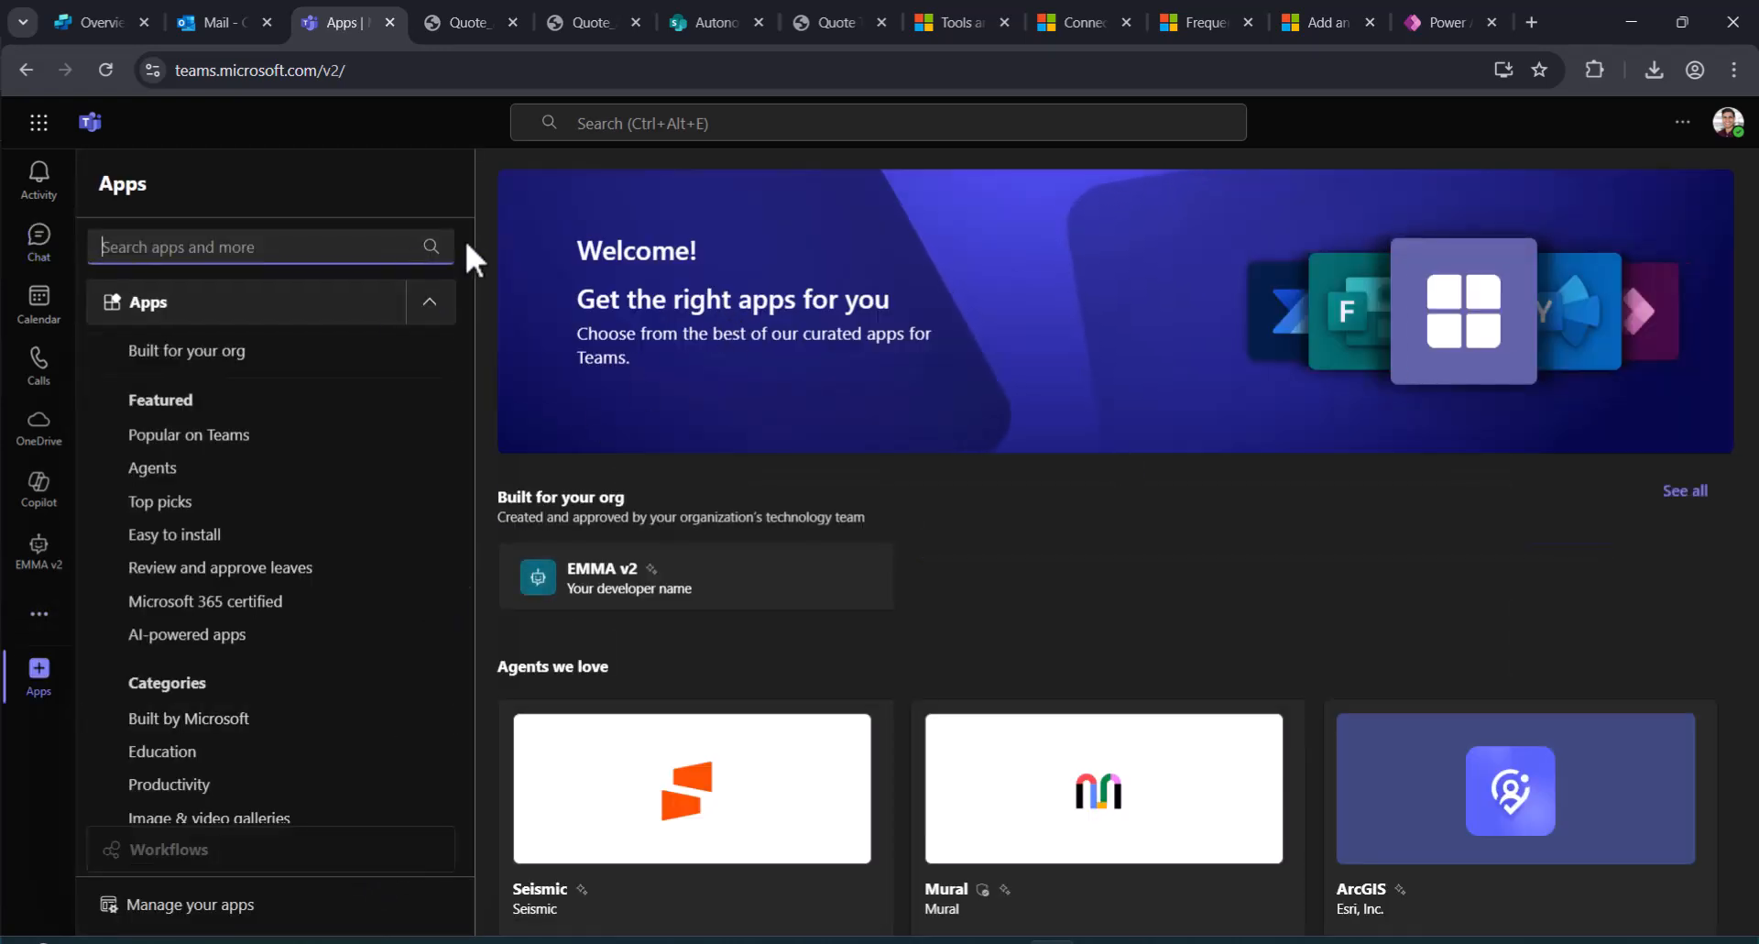
Add the Quotation Agent from the apps built for the organization to Teams and open its chat.
click(225, 247)
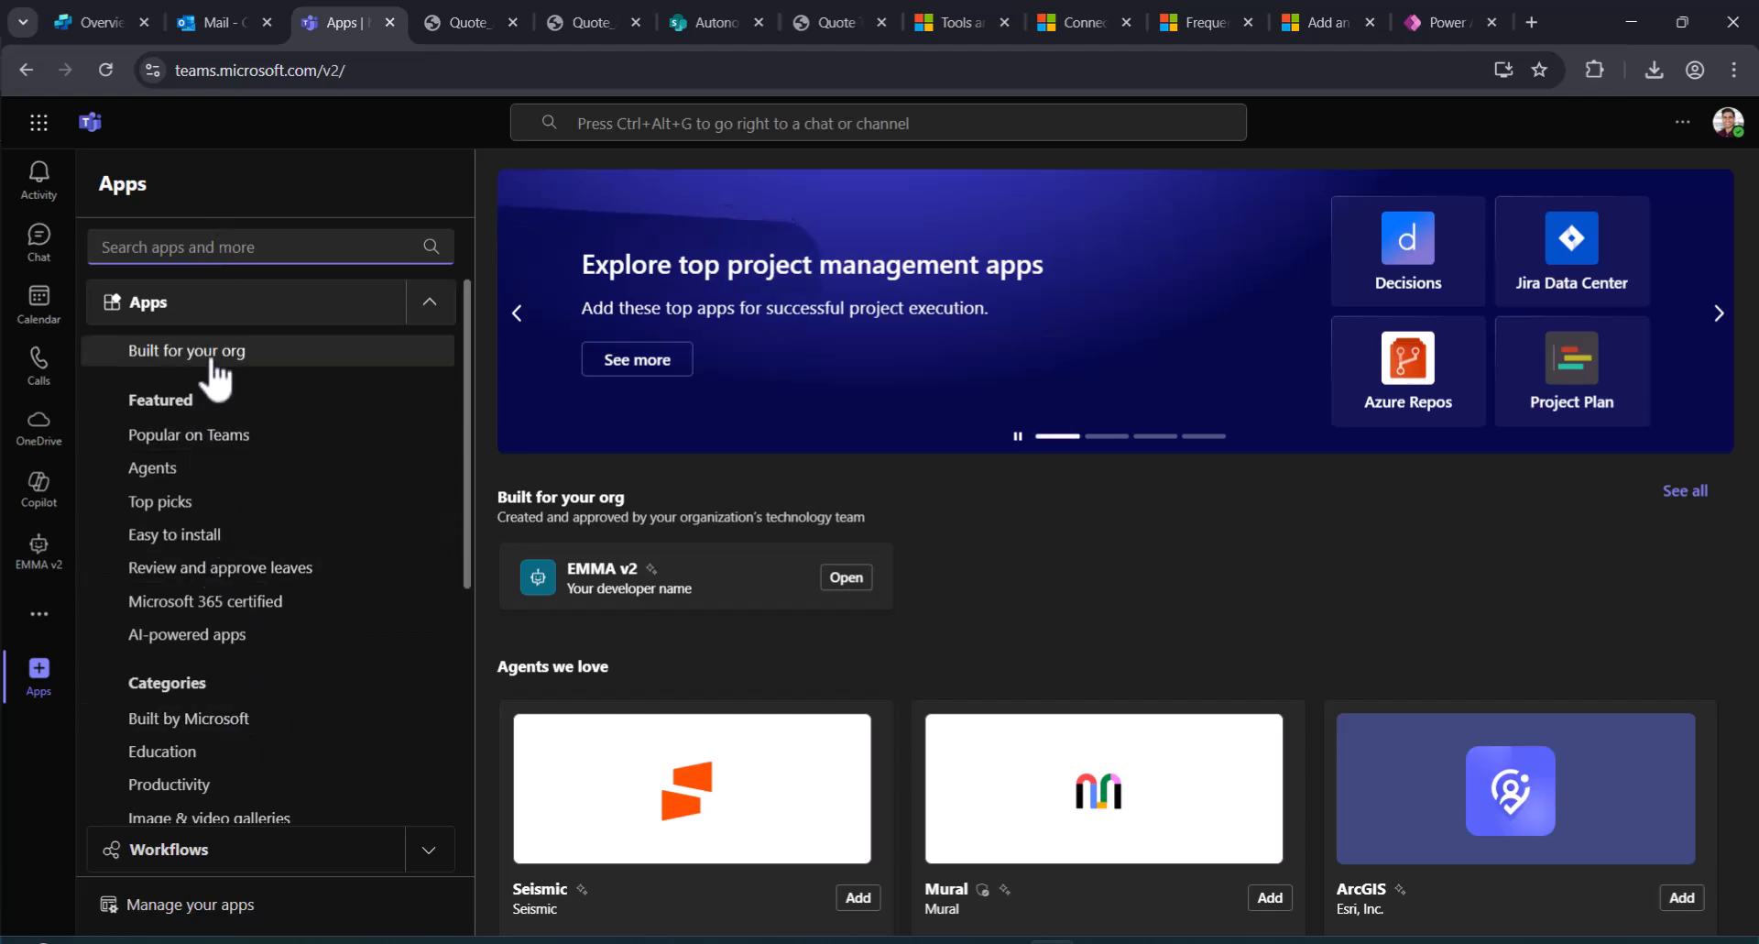
click(163, 354)
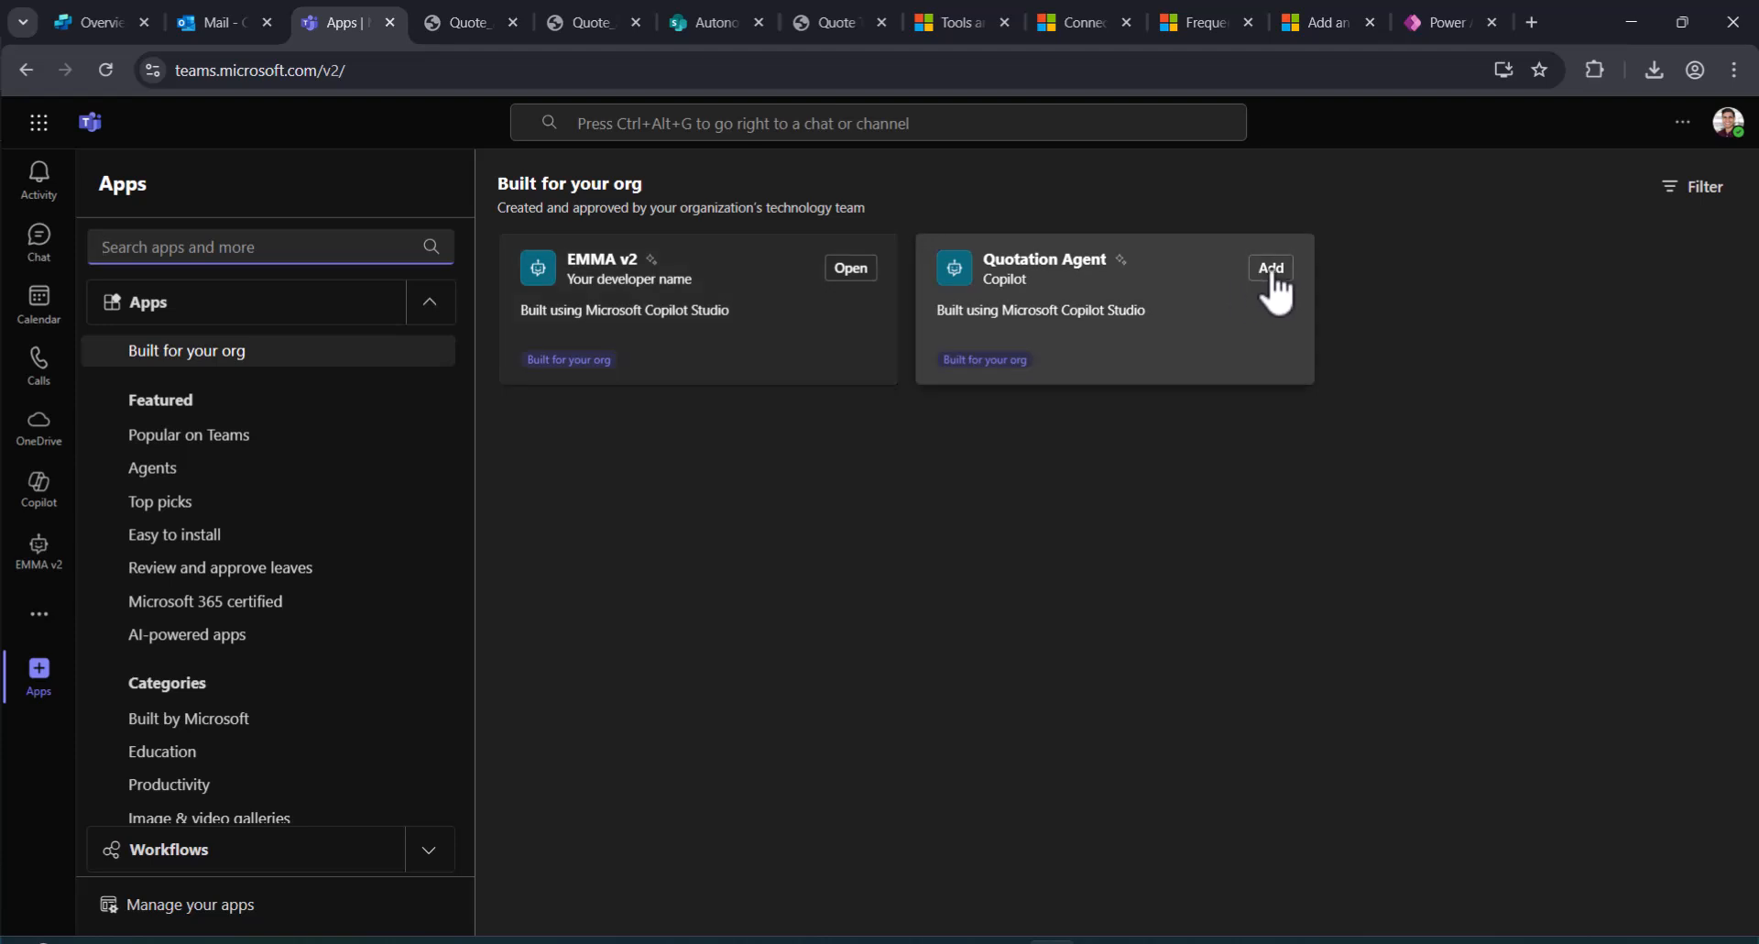
click(1272, 271)
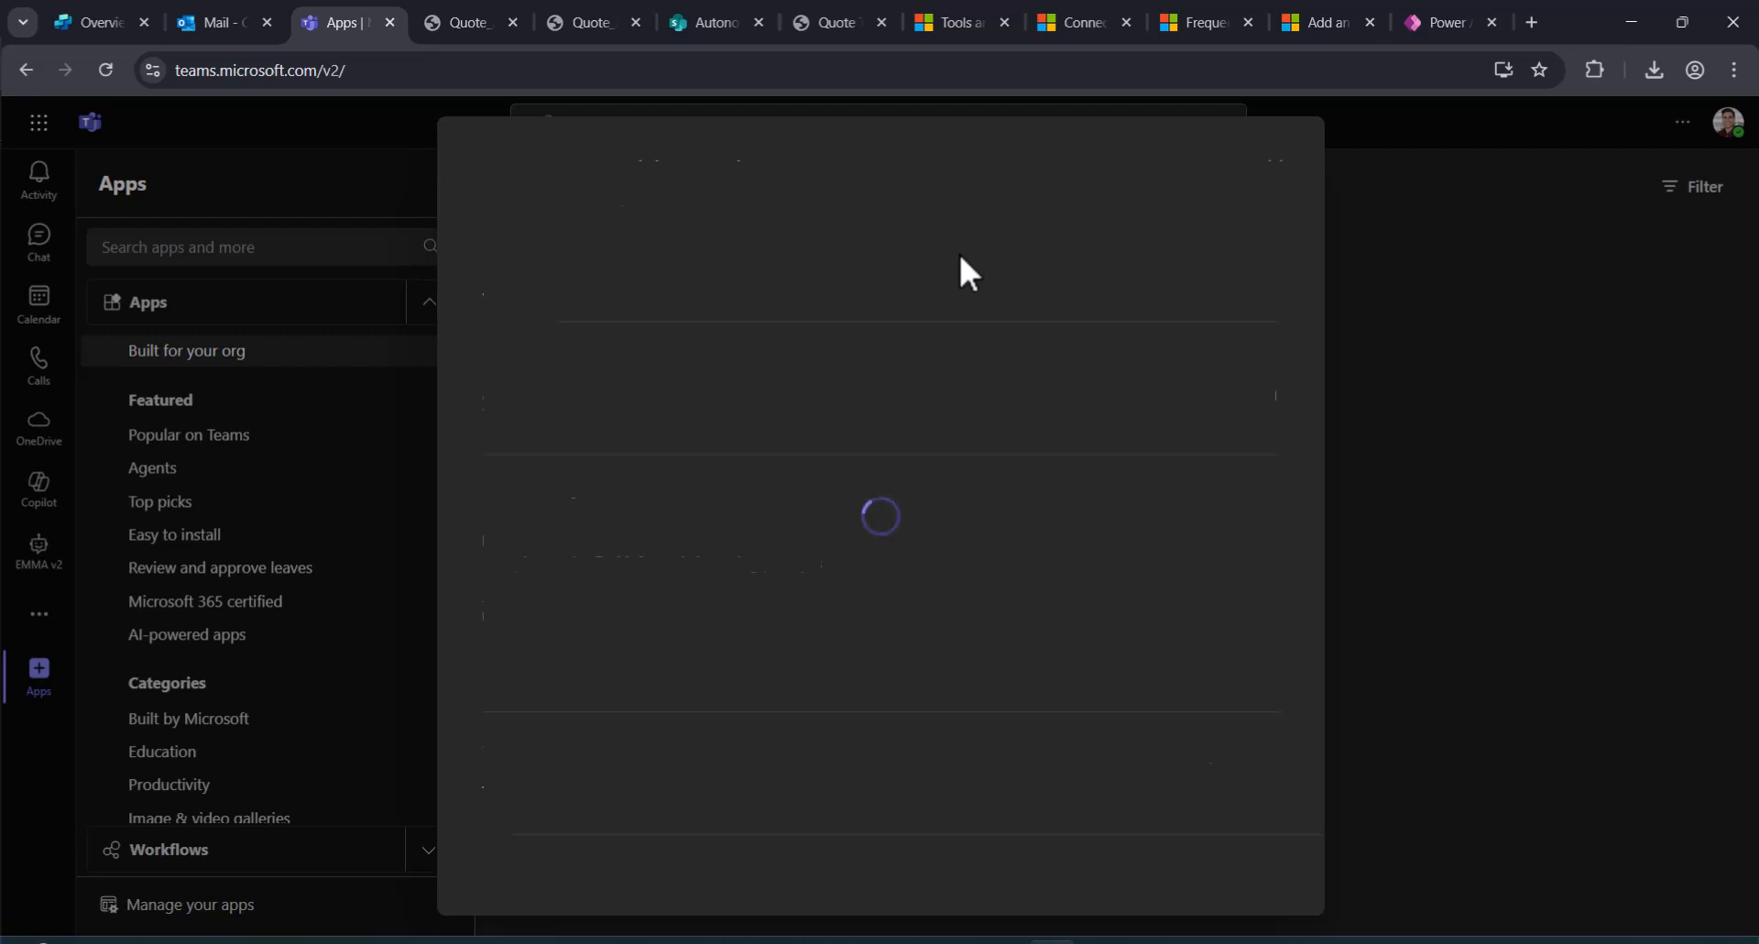
click(646, 240)
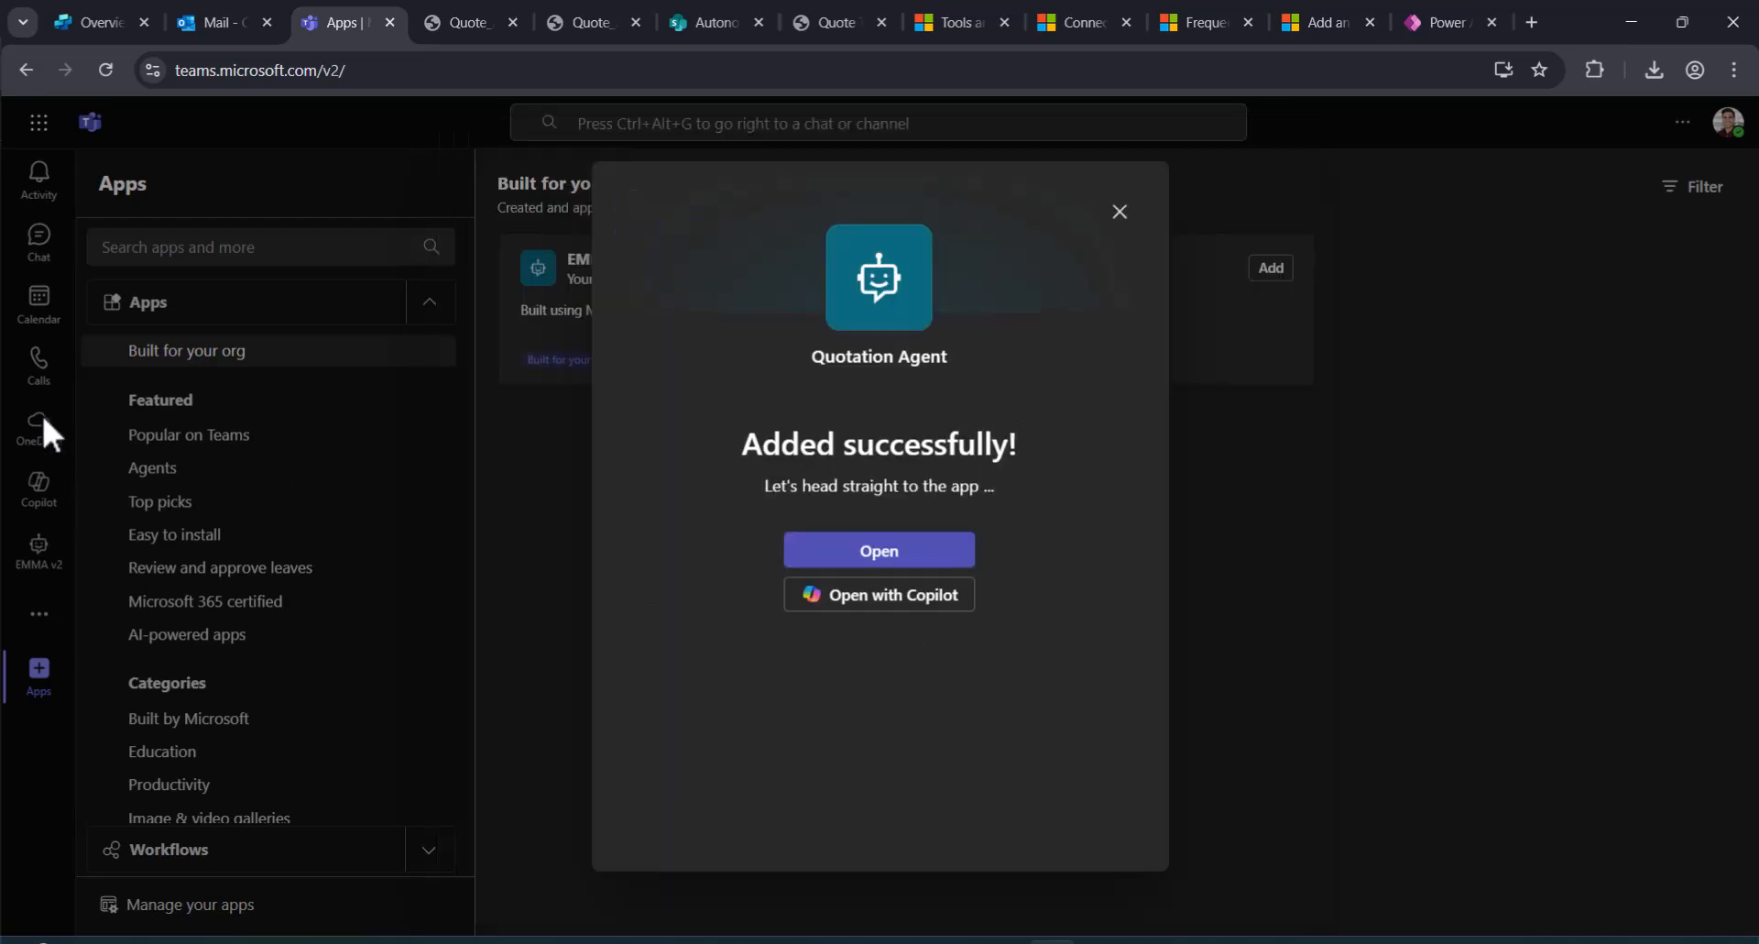
click(894, 555)
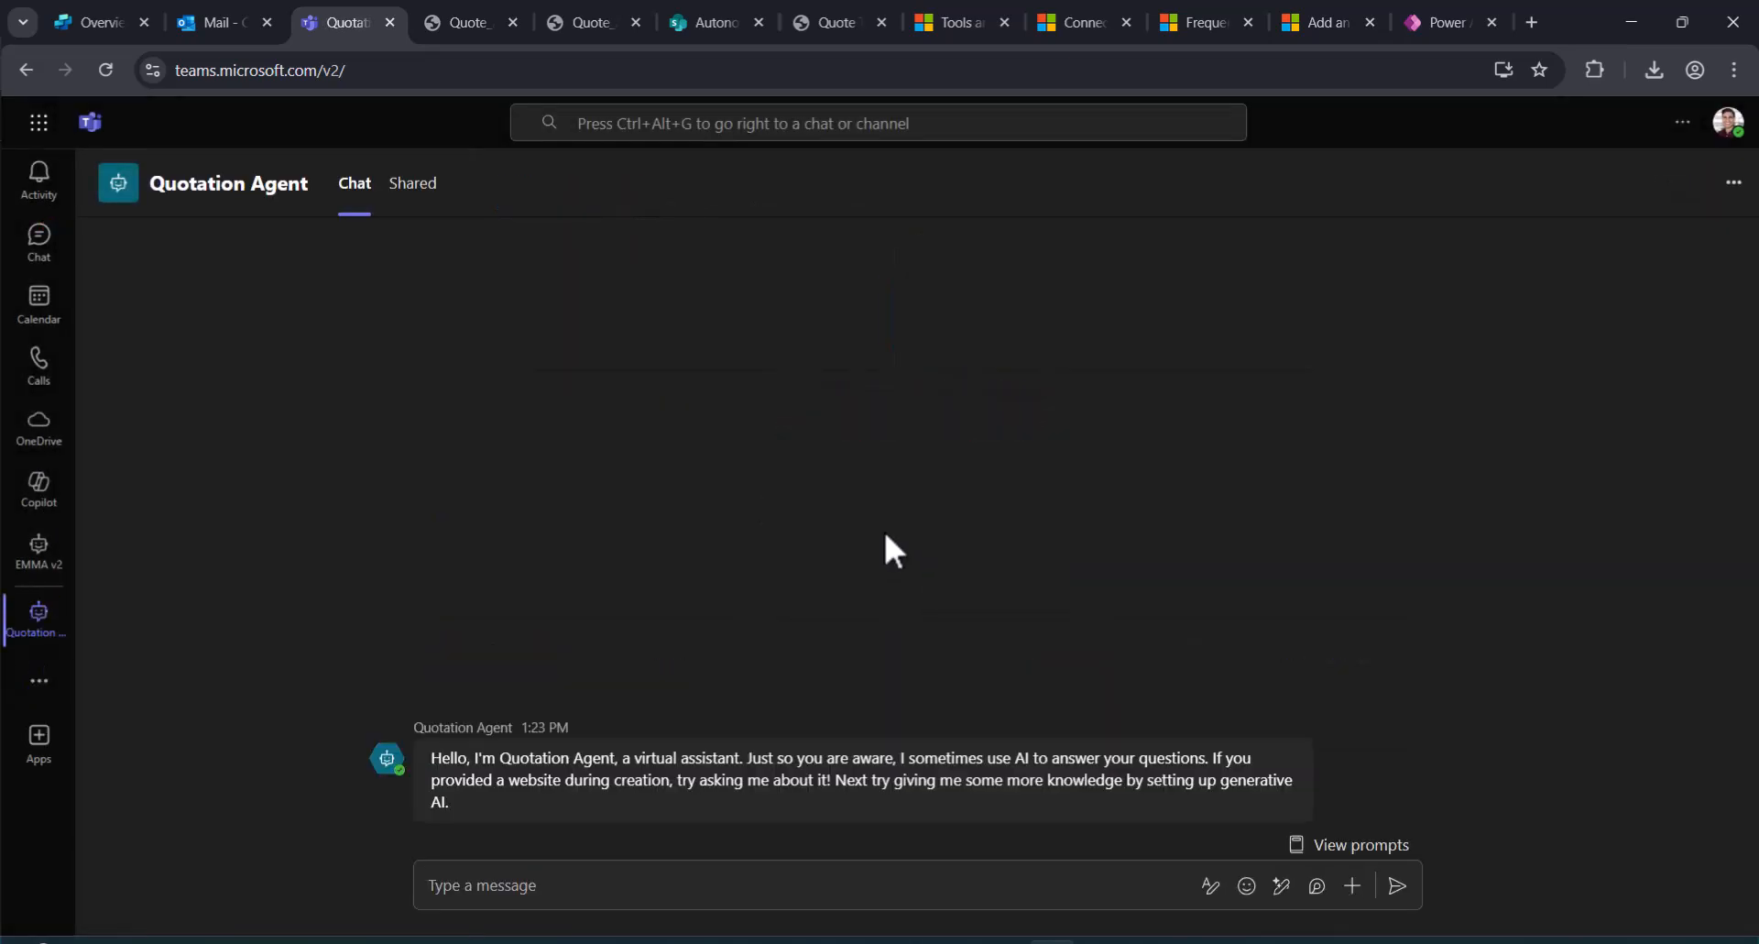
Dismiss the reactions and appearance customization without saving, and begin a new message to the Quotation Agent.
click(1219, 830)
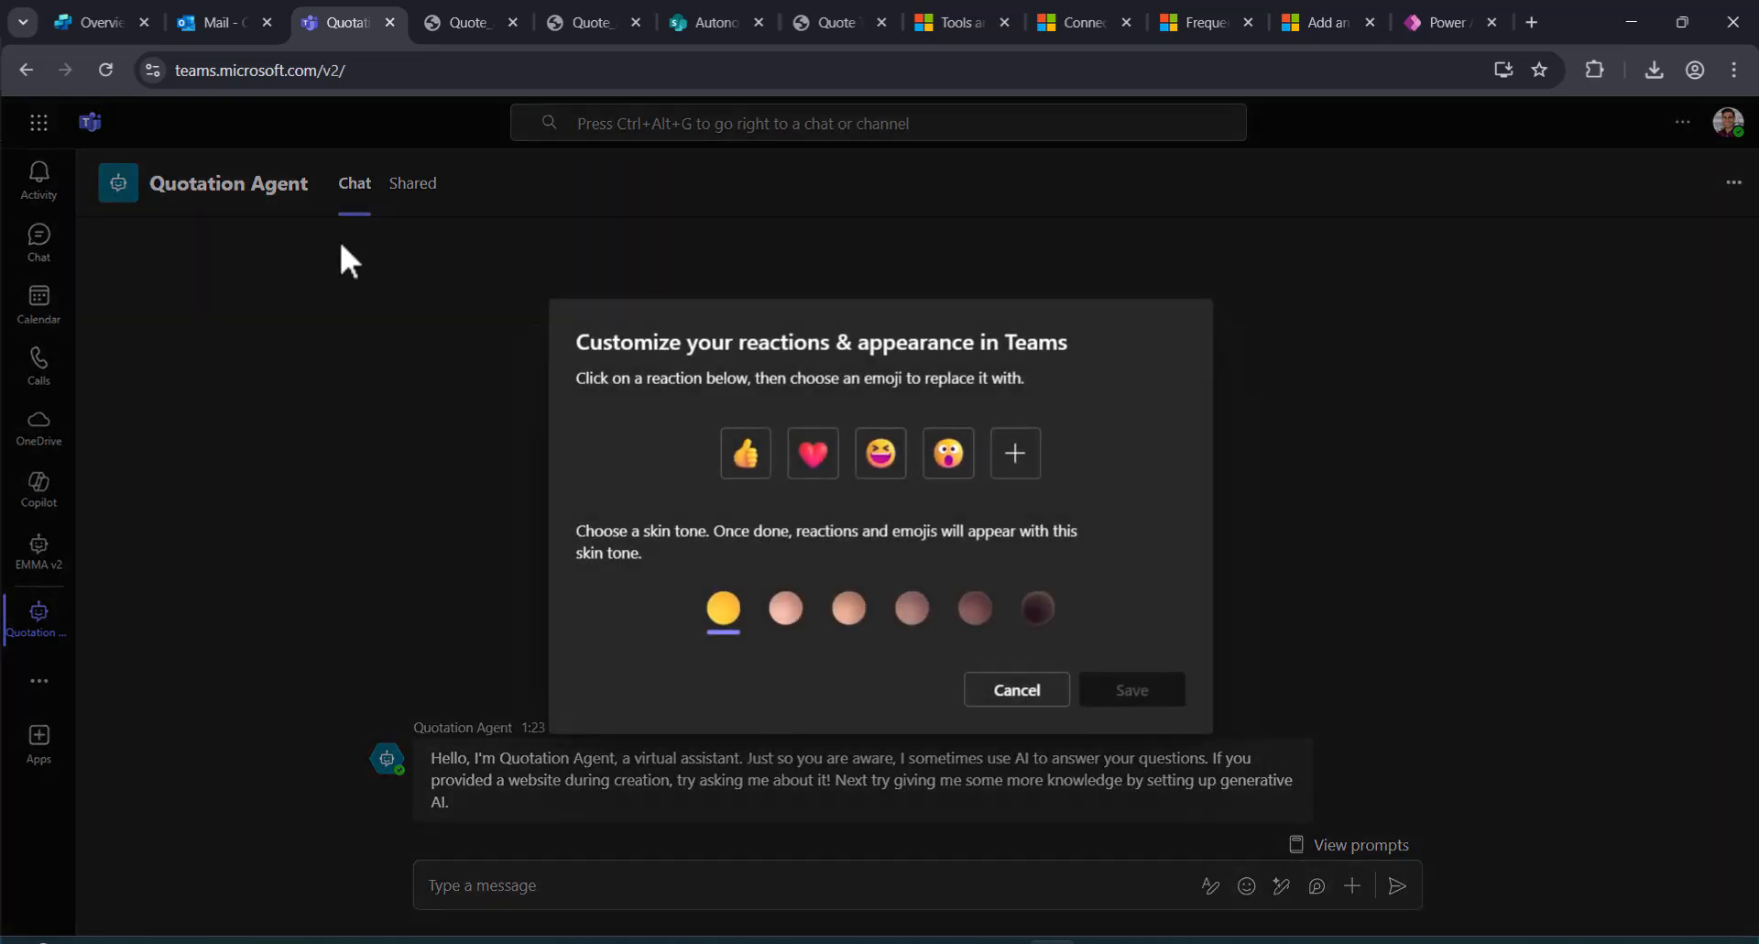
click(1018, 691)
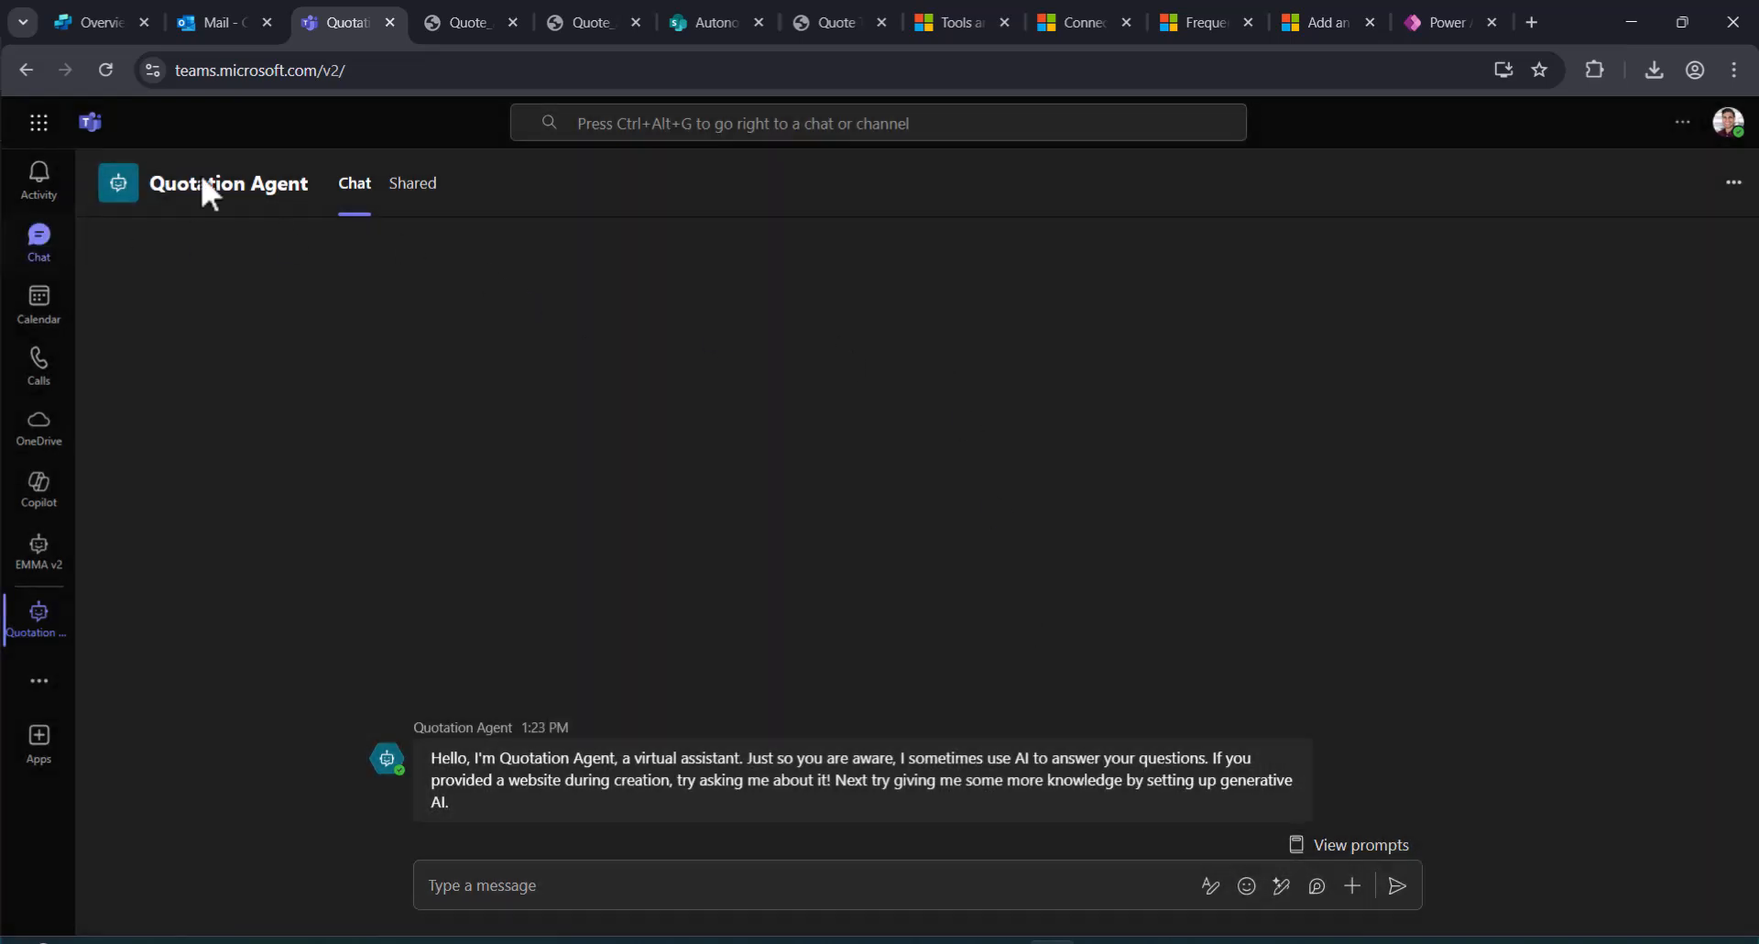
click(521, 885)
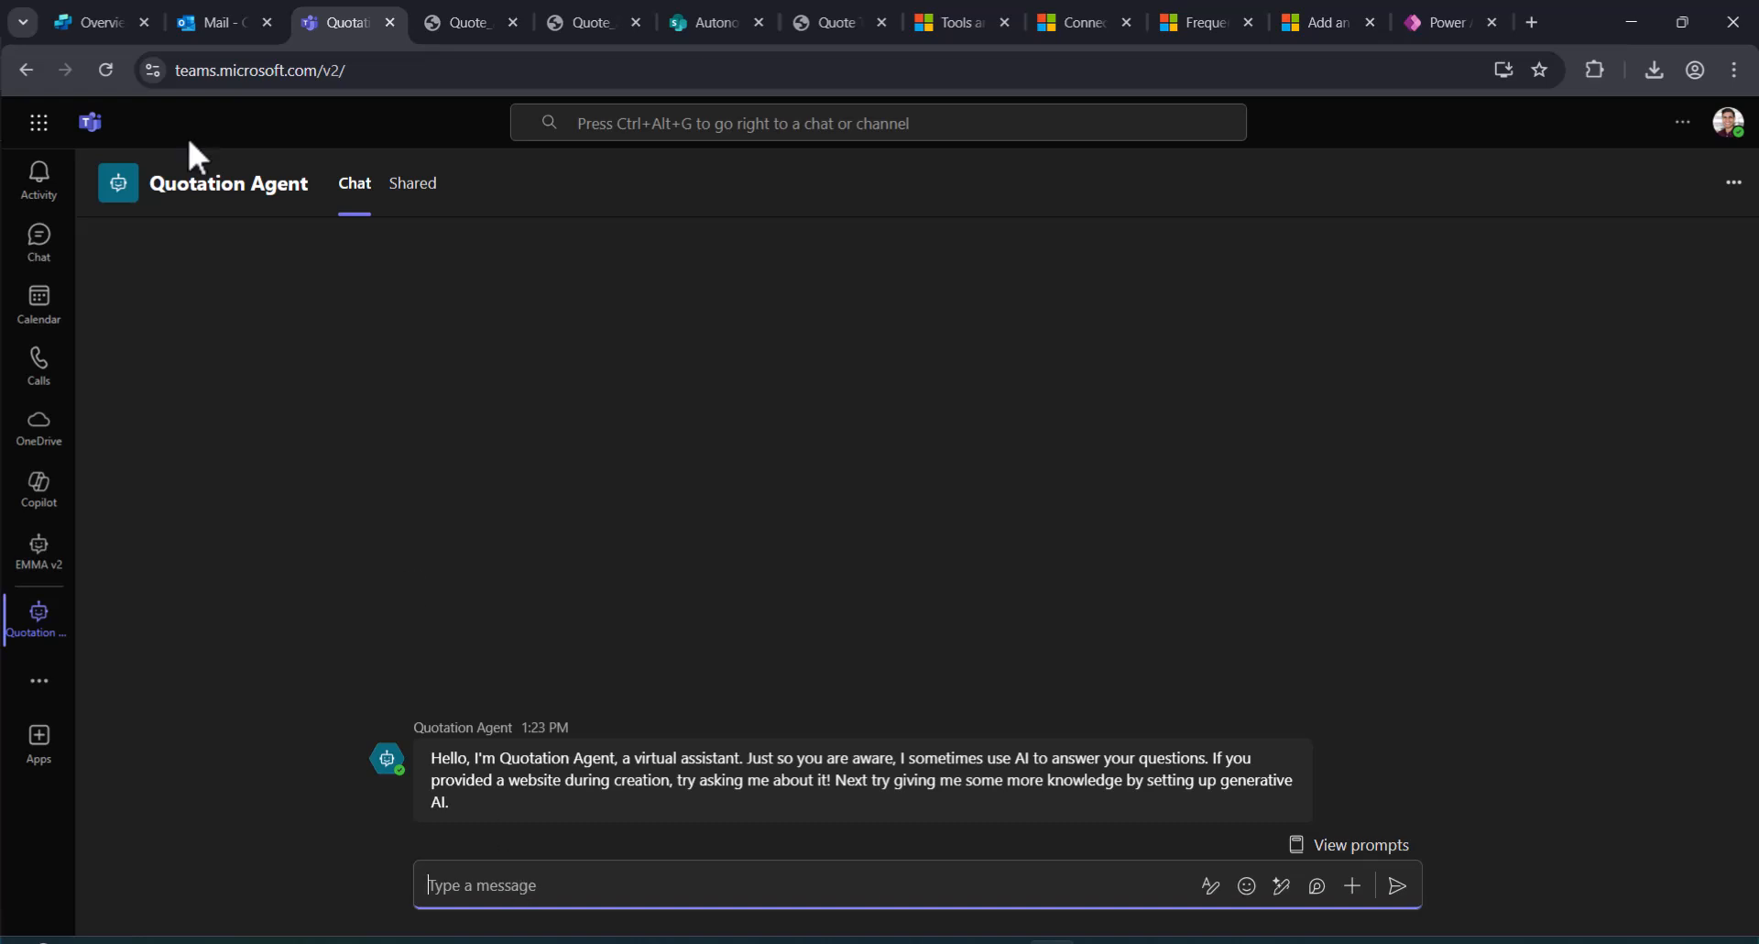
key(alt+Tab)
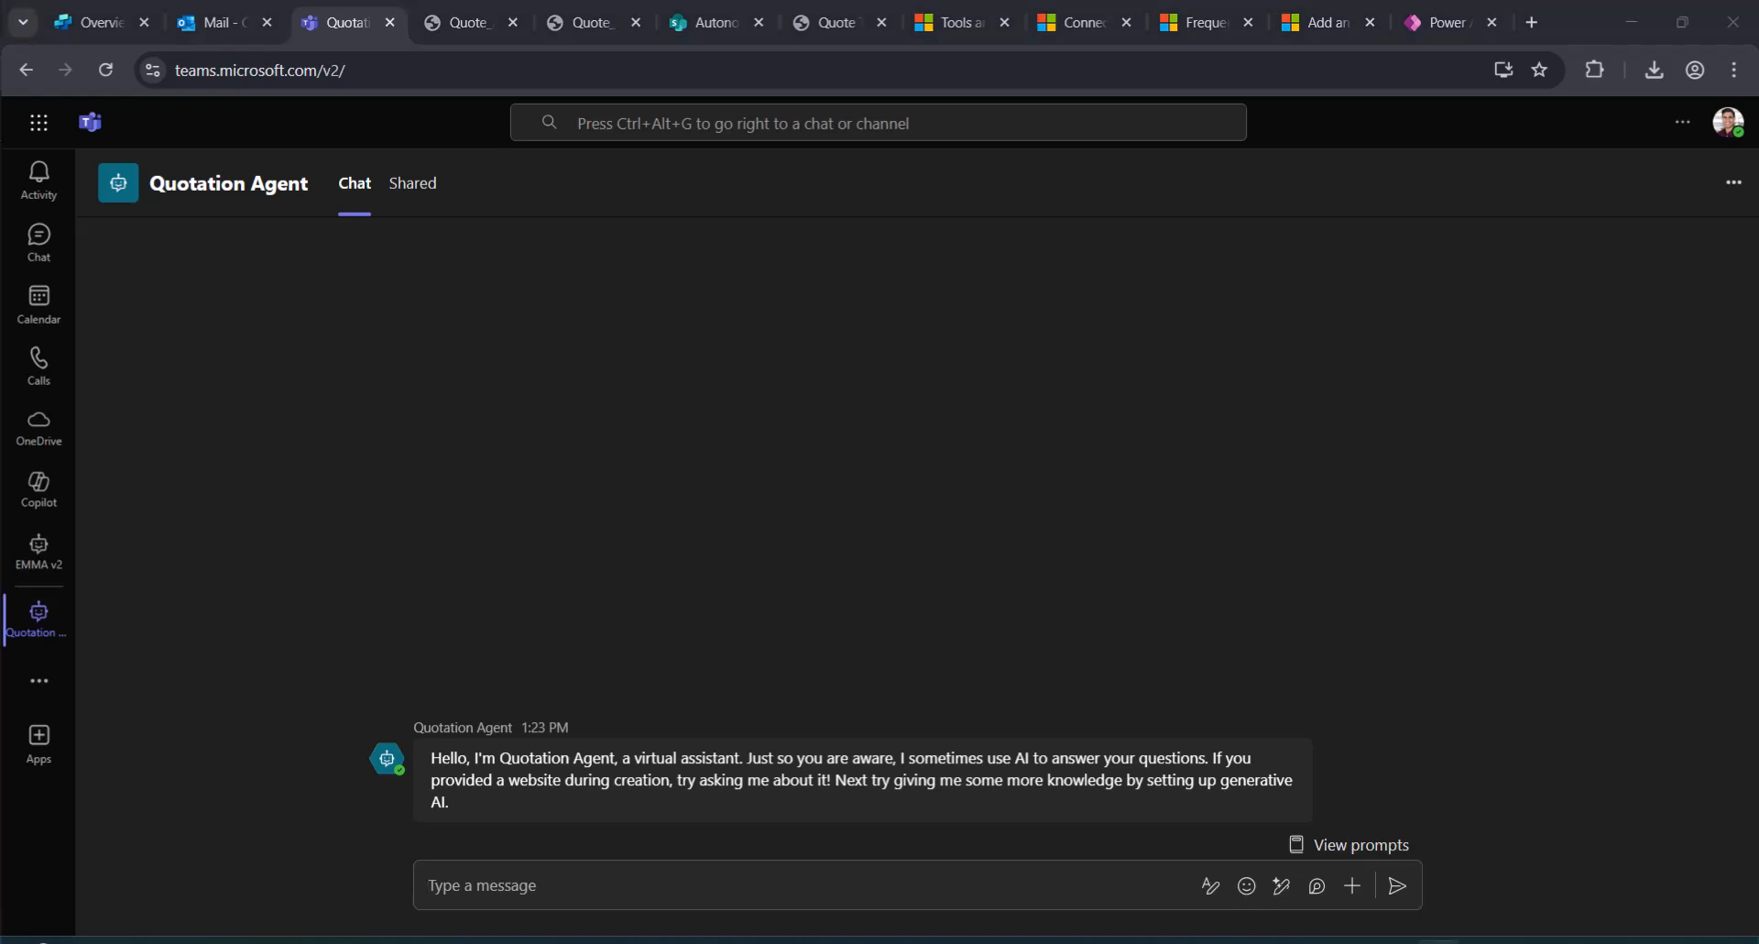